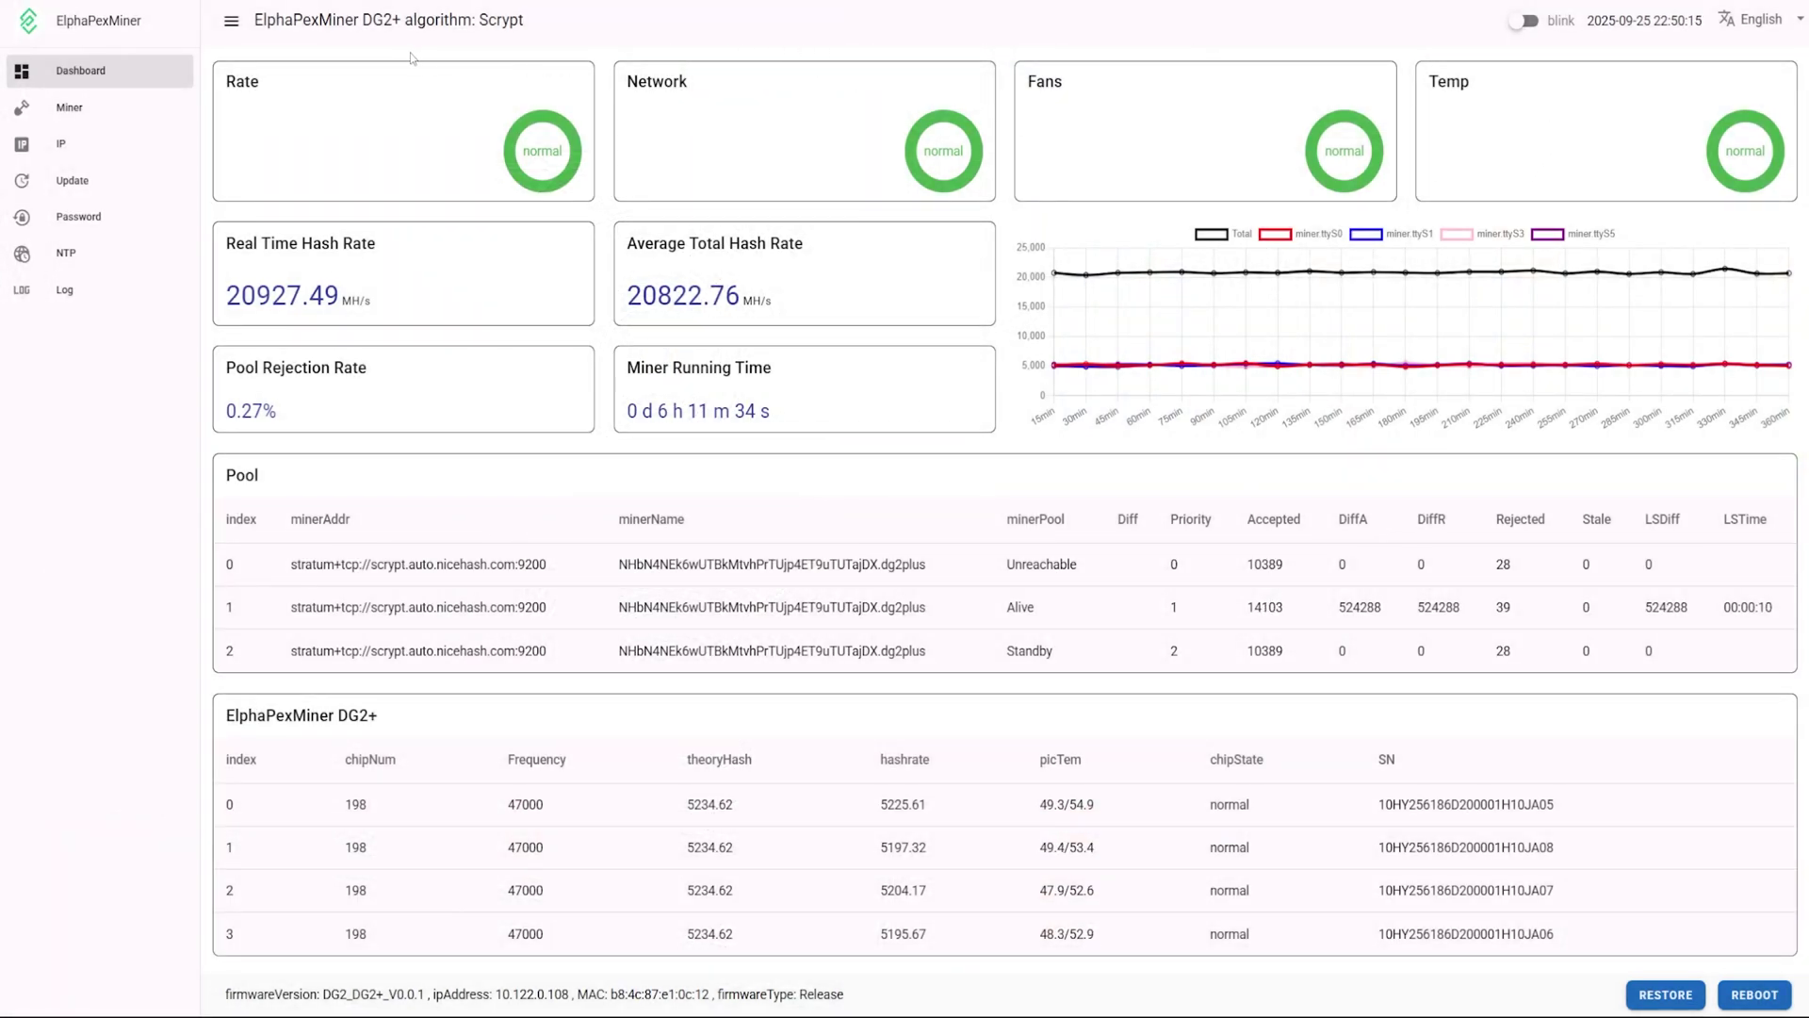
Check the DG2+ miner's name and first pool address, and the dg2plus rig's average 24h speed on NiceHash.
{"action": "left_click_drag", "start_coordinate": [300, 20], "coordinate": [414, 20]}
{"action": "left_click", "coordinate": [817, 492]}
{"action": "left_click_drag", "start_coordinate": [547, 564], "coordinate": [288, 564]}
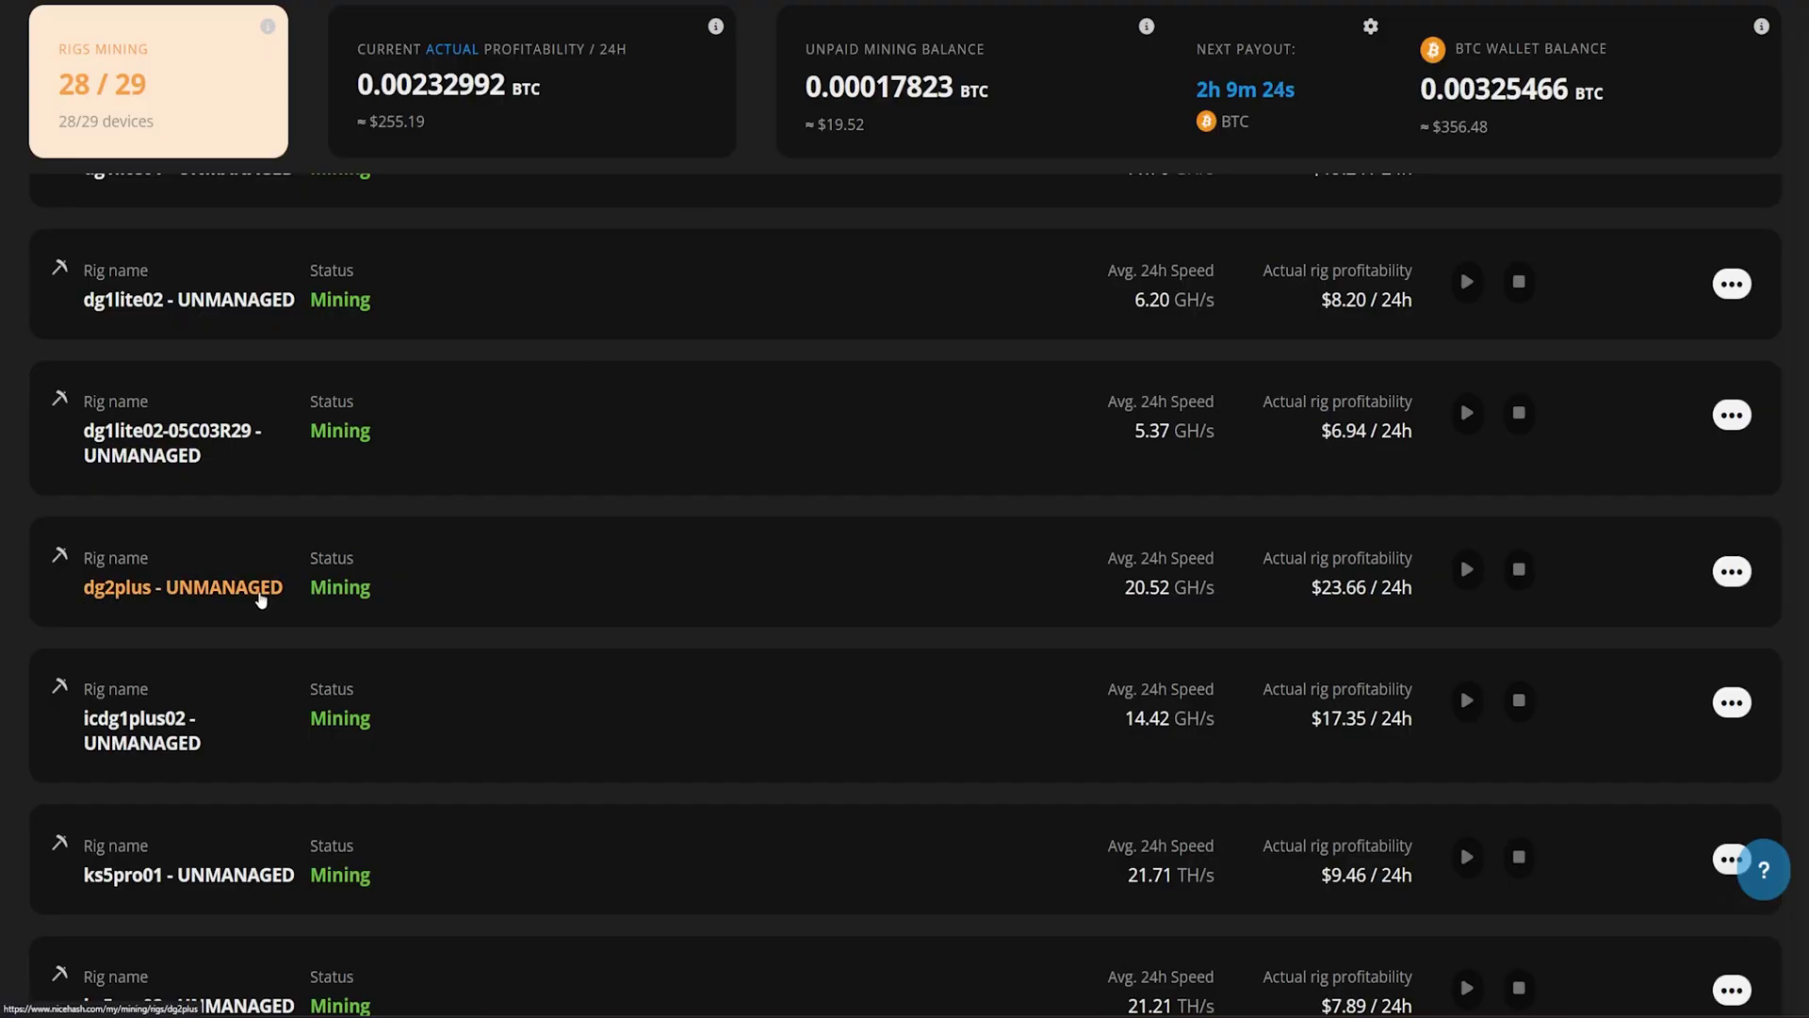
{"action": "left_click_drag", "start_coordinate": [1130, 592], "coordinate": [1222, 603]}
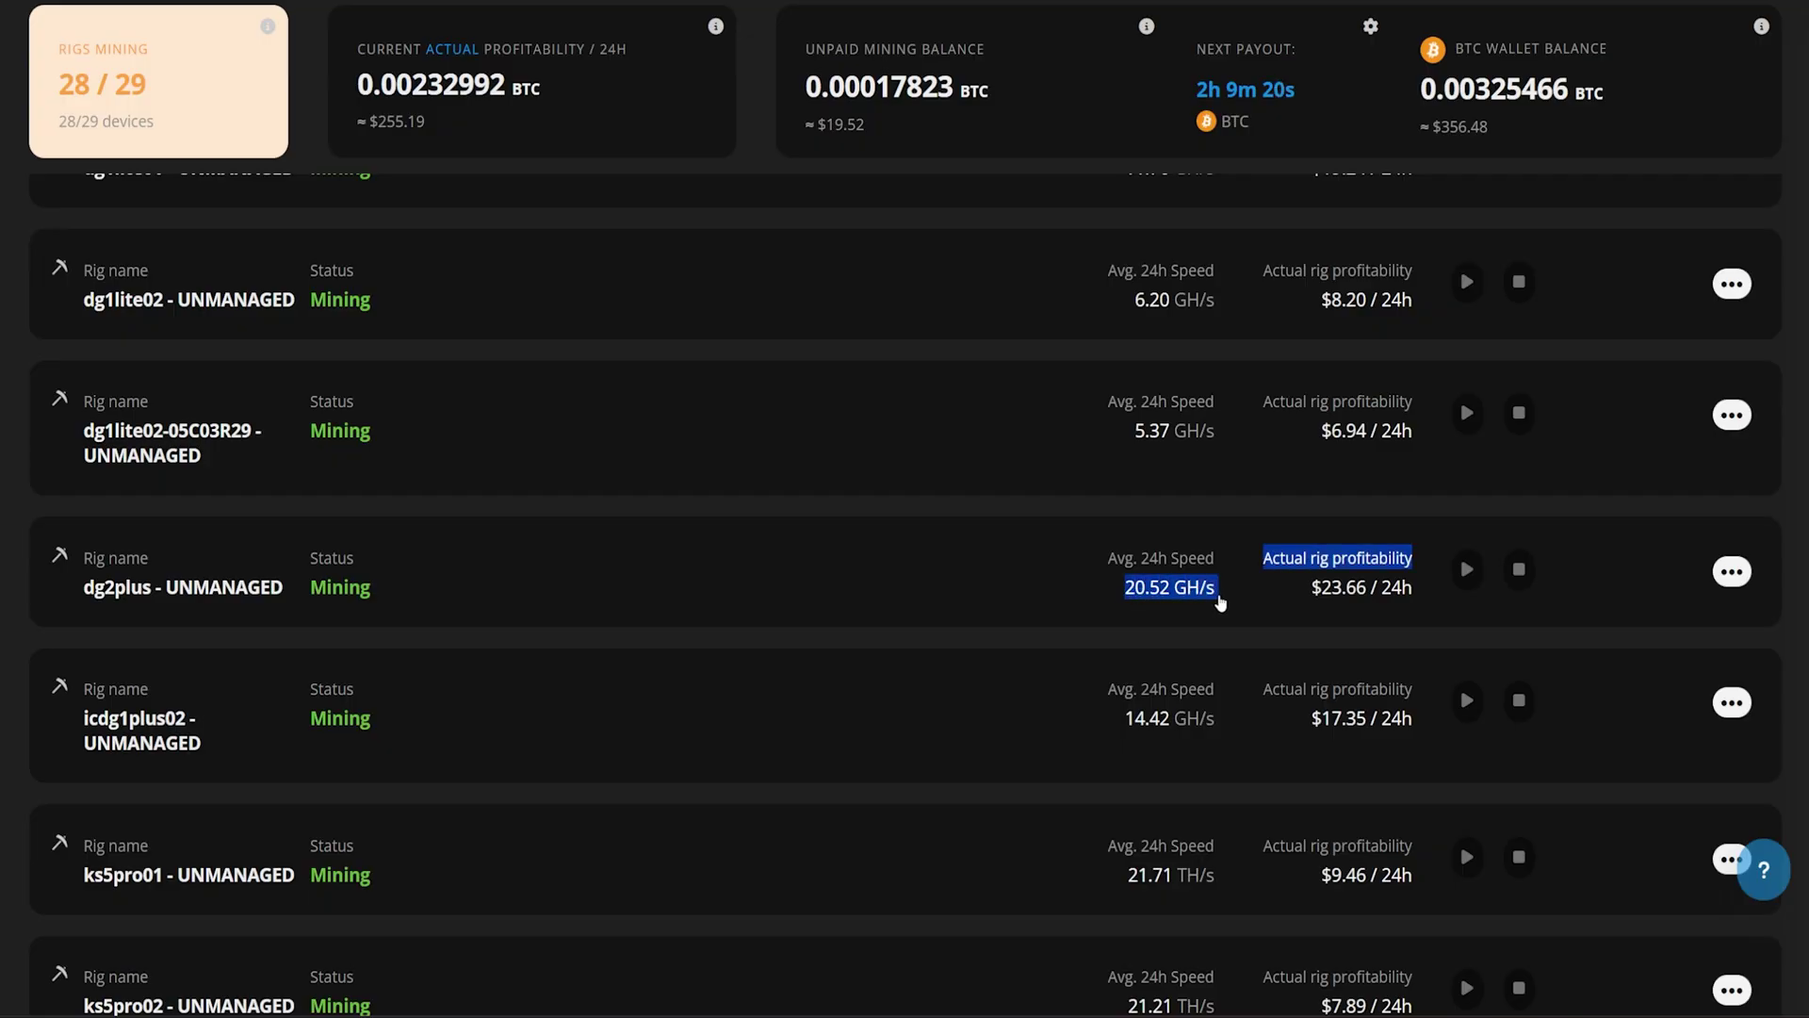
{"action": "left_click", "coordinate": [1221, 603]}
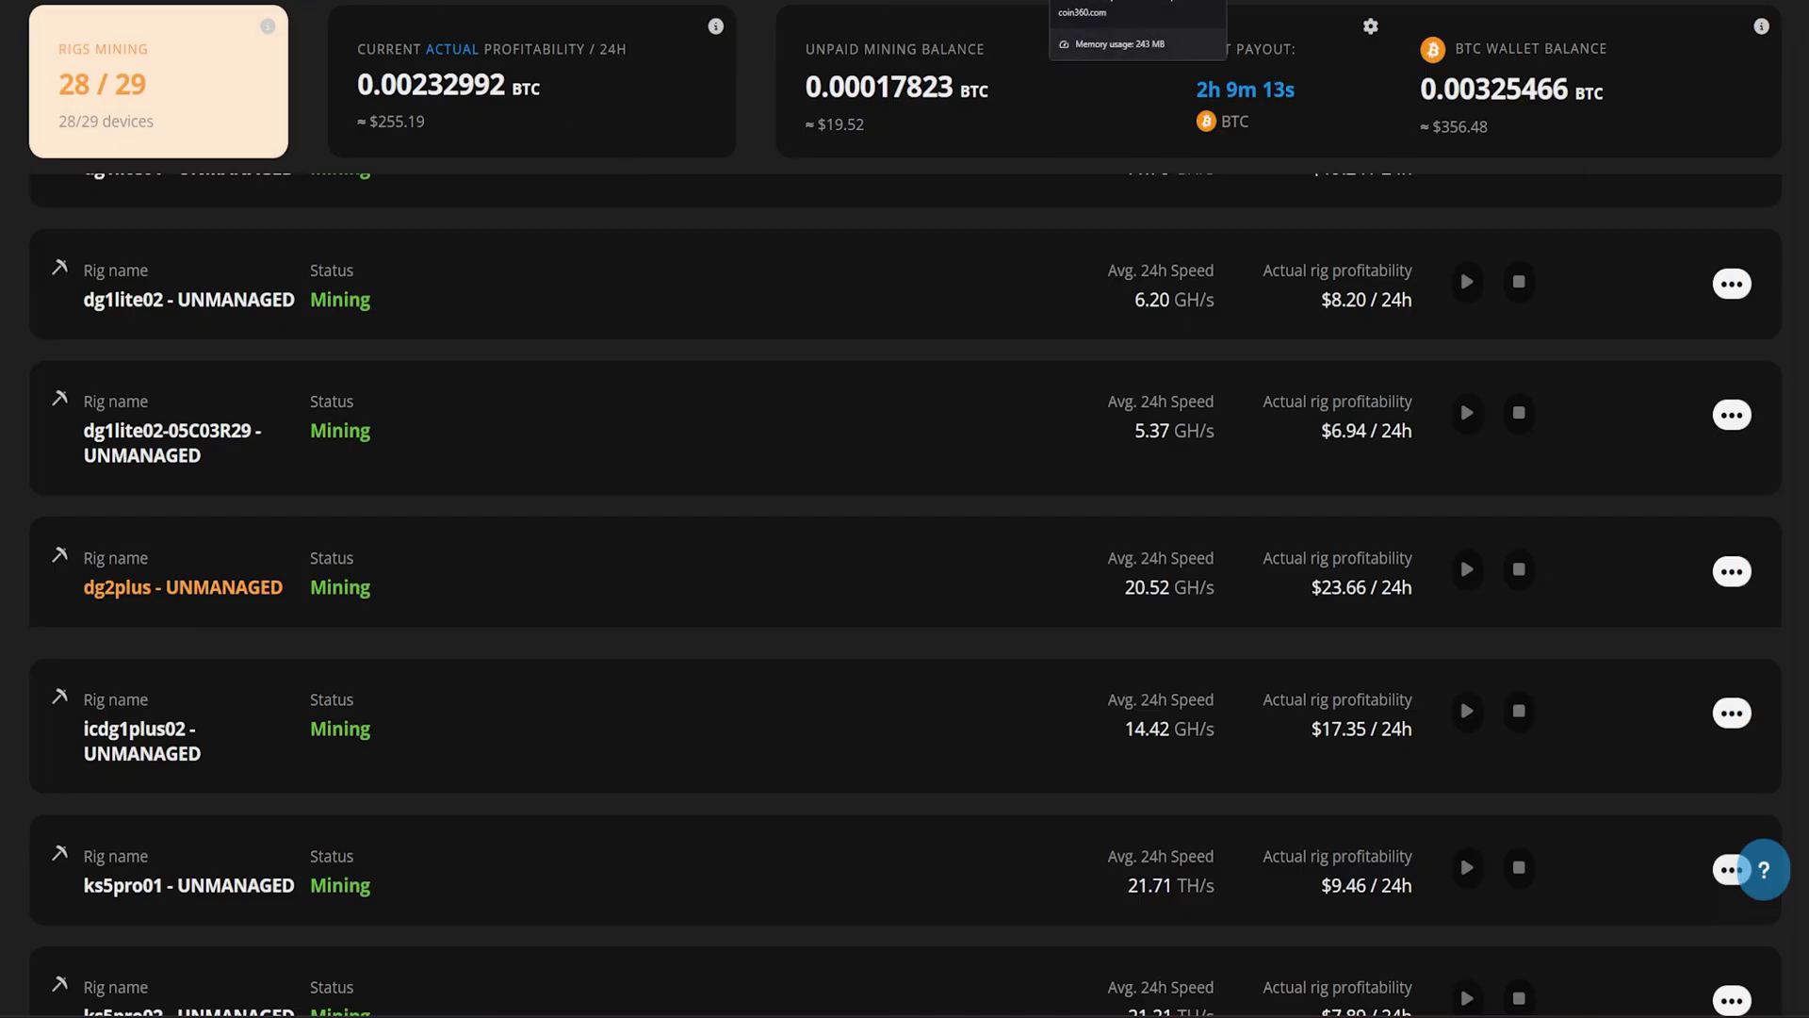
Switch through COIN360 to Dogecoin on CoinMarketCap and check its price change over 1 day and 7 days.
{"action": "left_click", "coordinate": [1135, 0]}
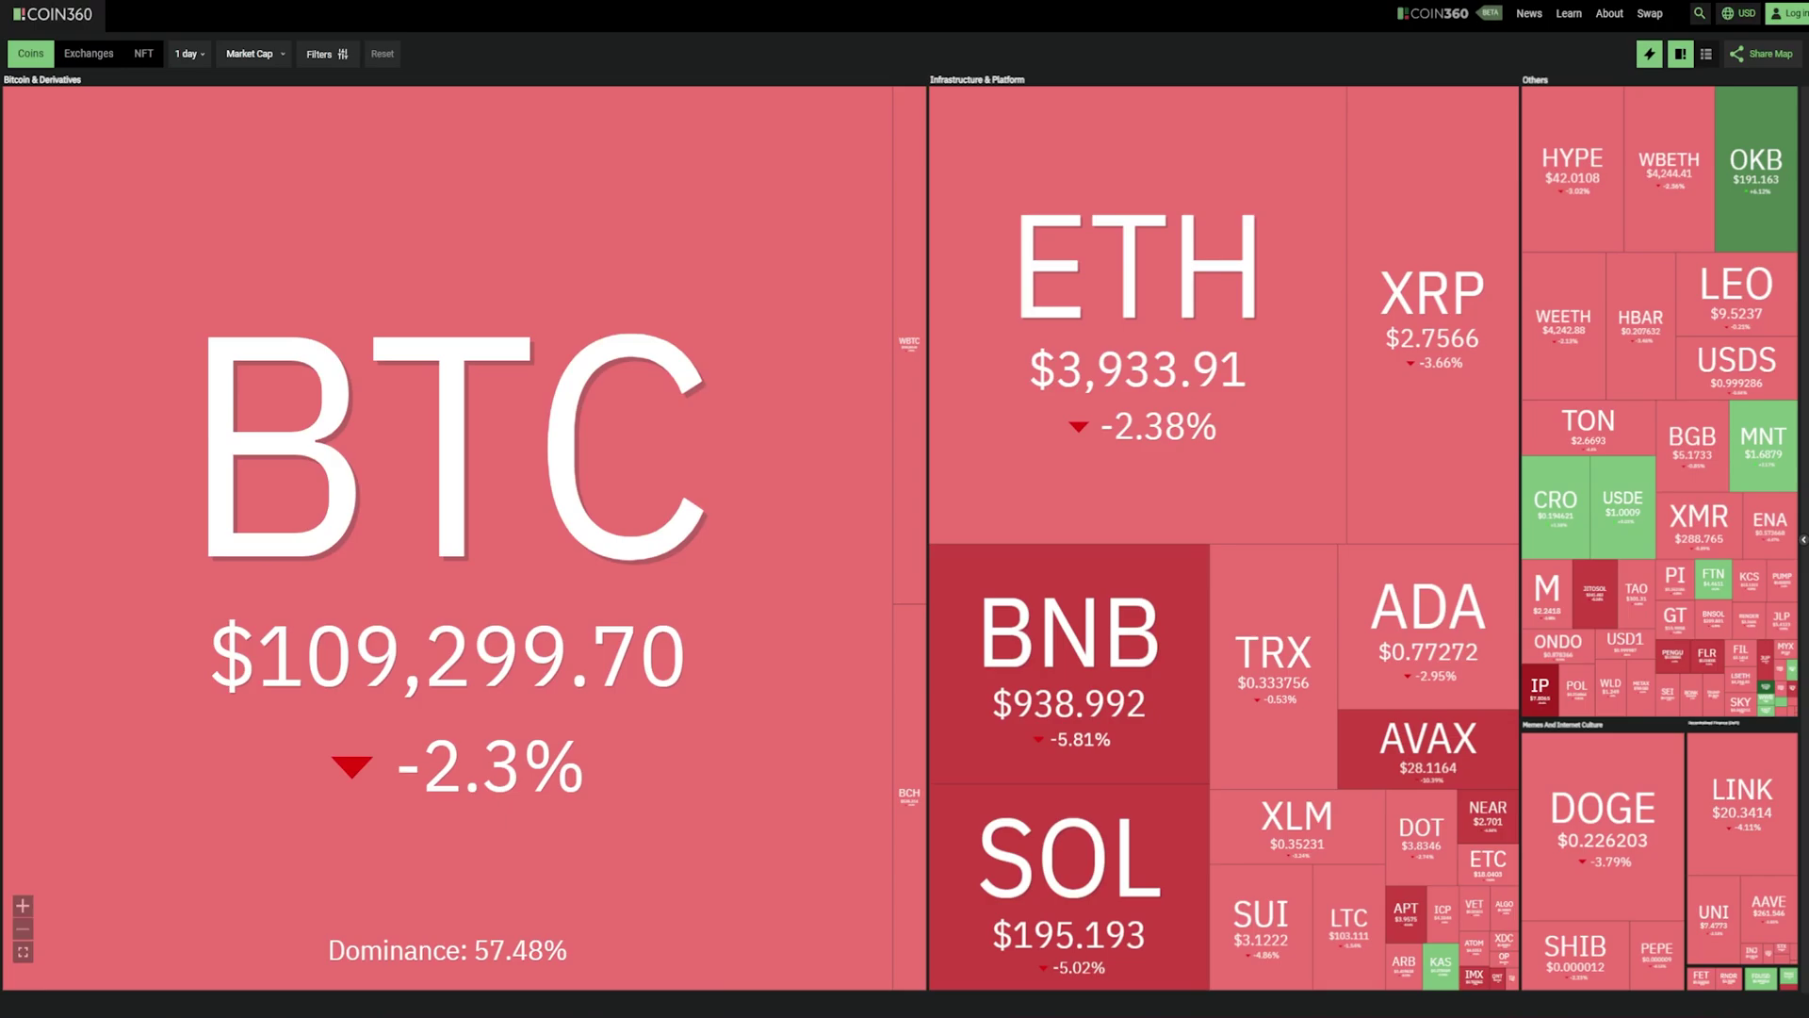
{"action": "key", "text": "ctrl+Tab"}
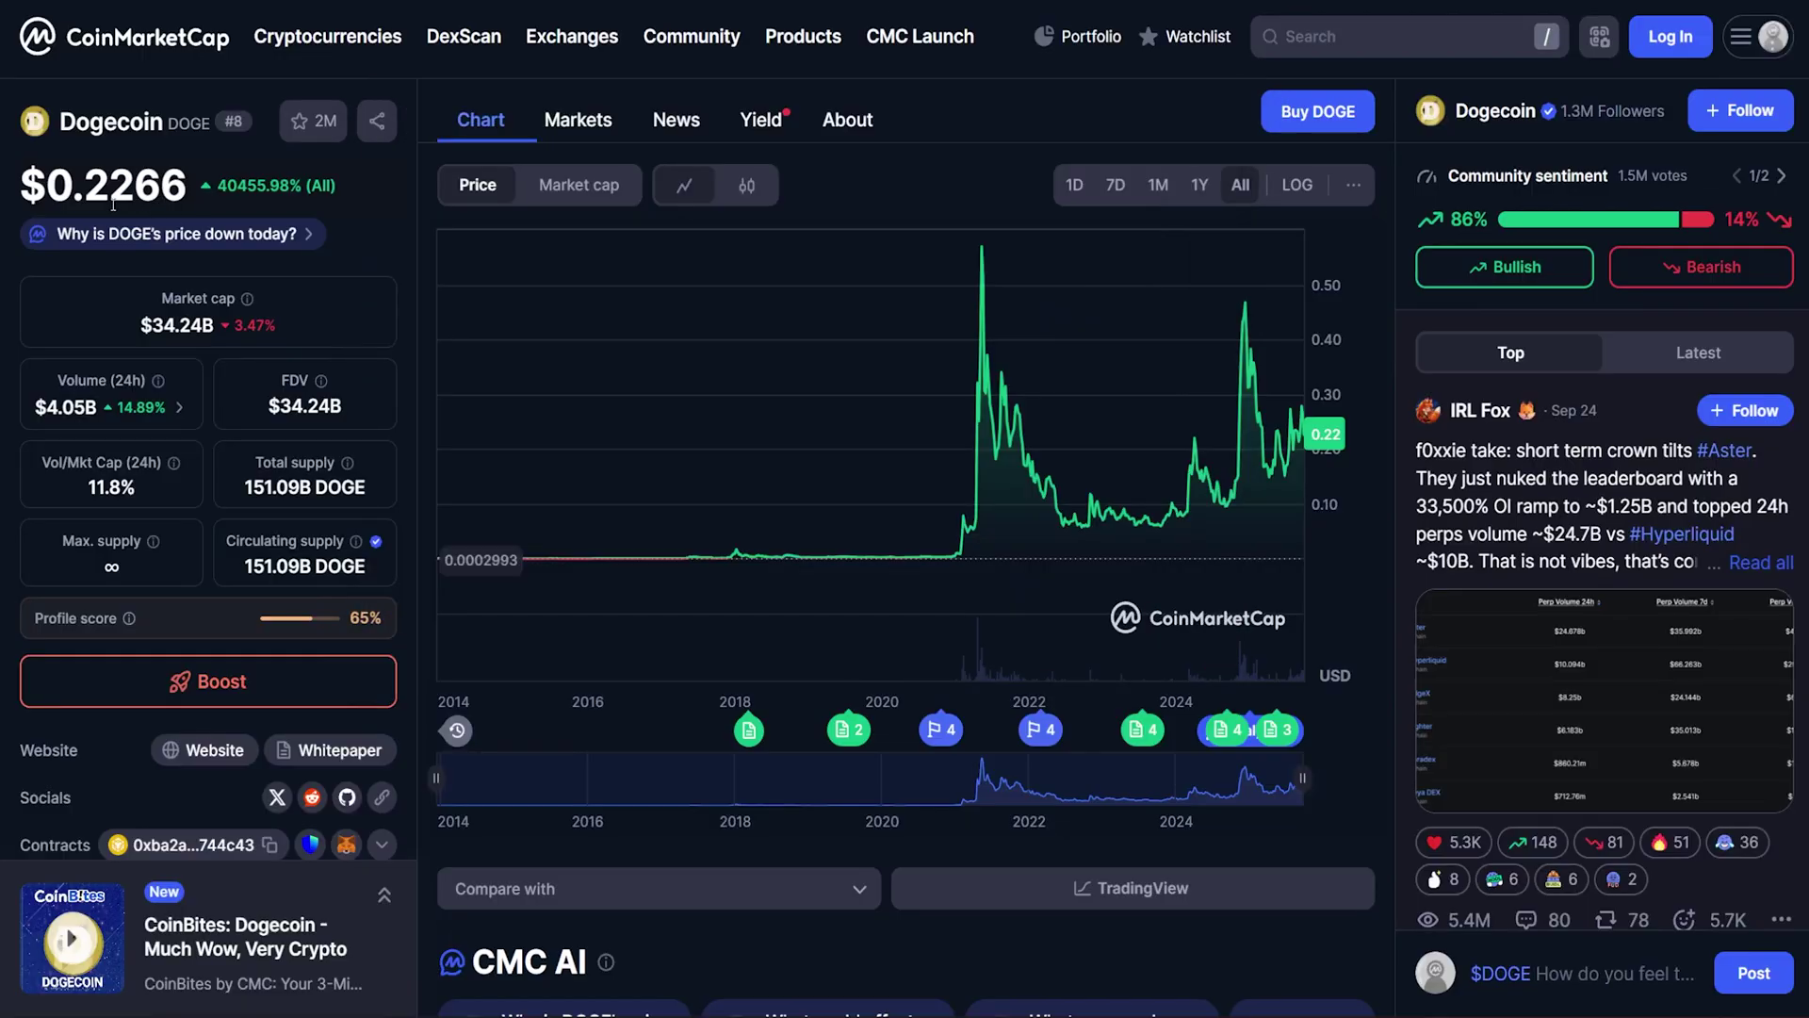
{"action": "left_click", "coordinate": [1075, 185]}
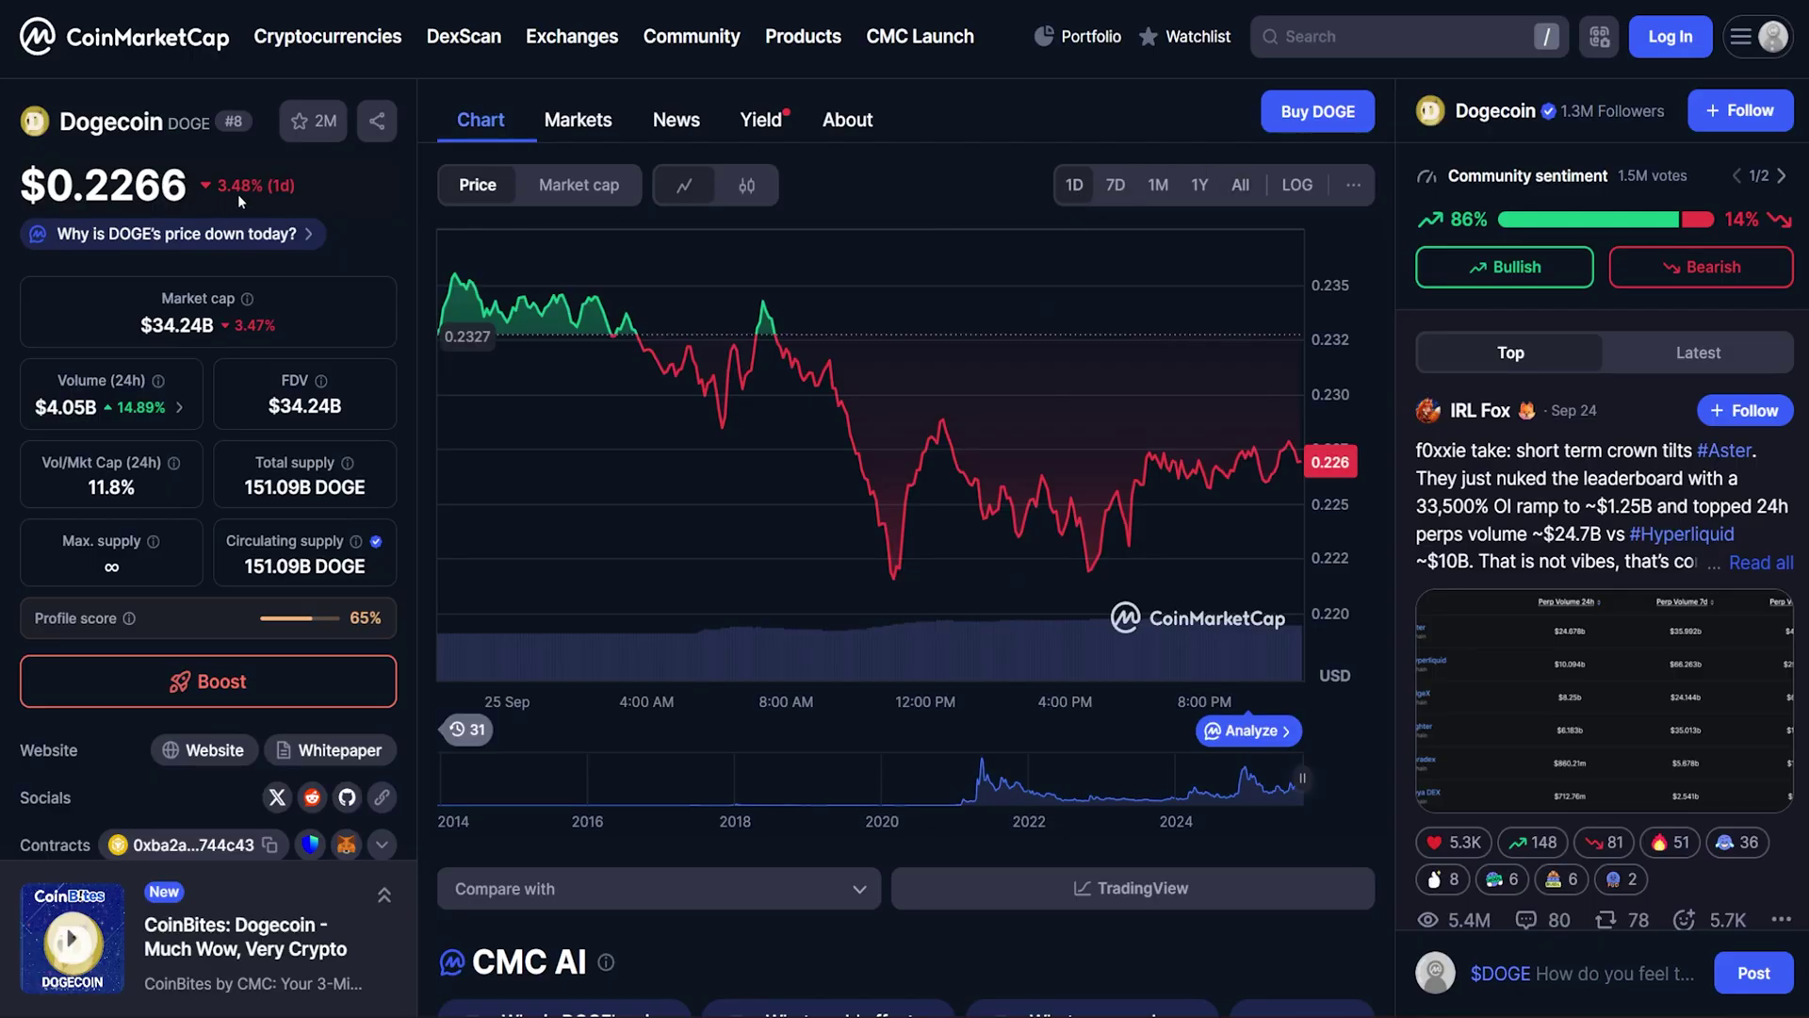
{"action": "left_click", "coordinate": [1121, 188]}
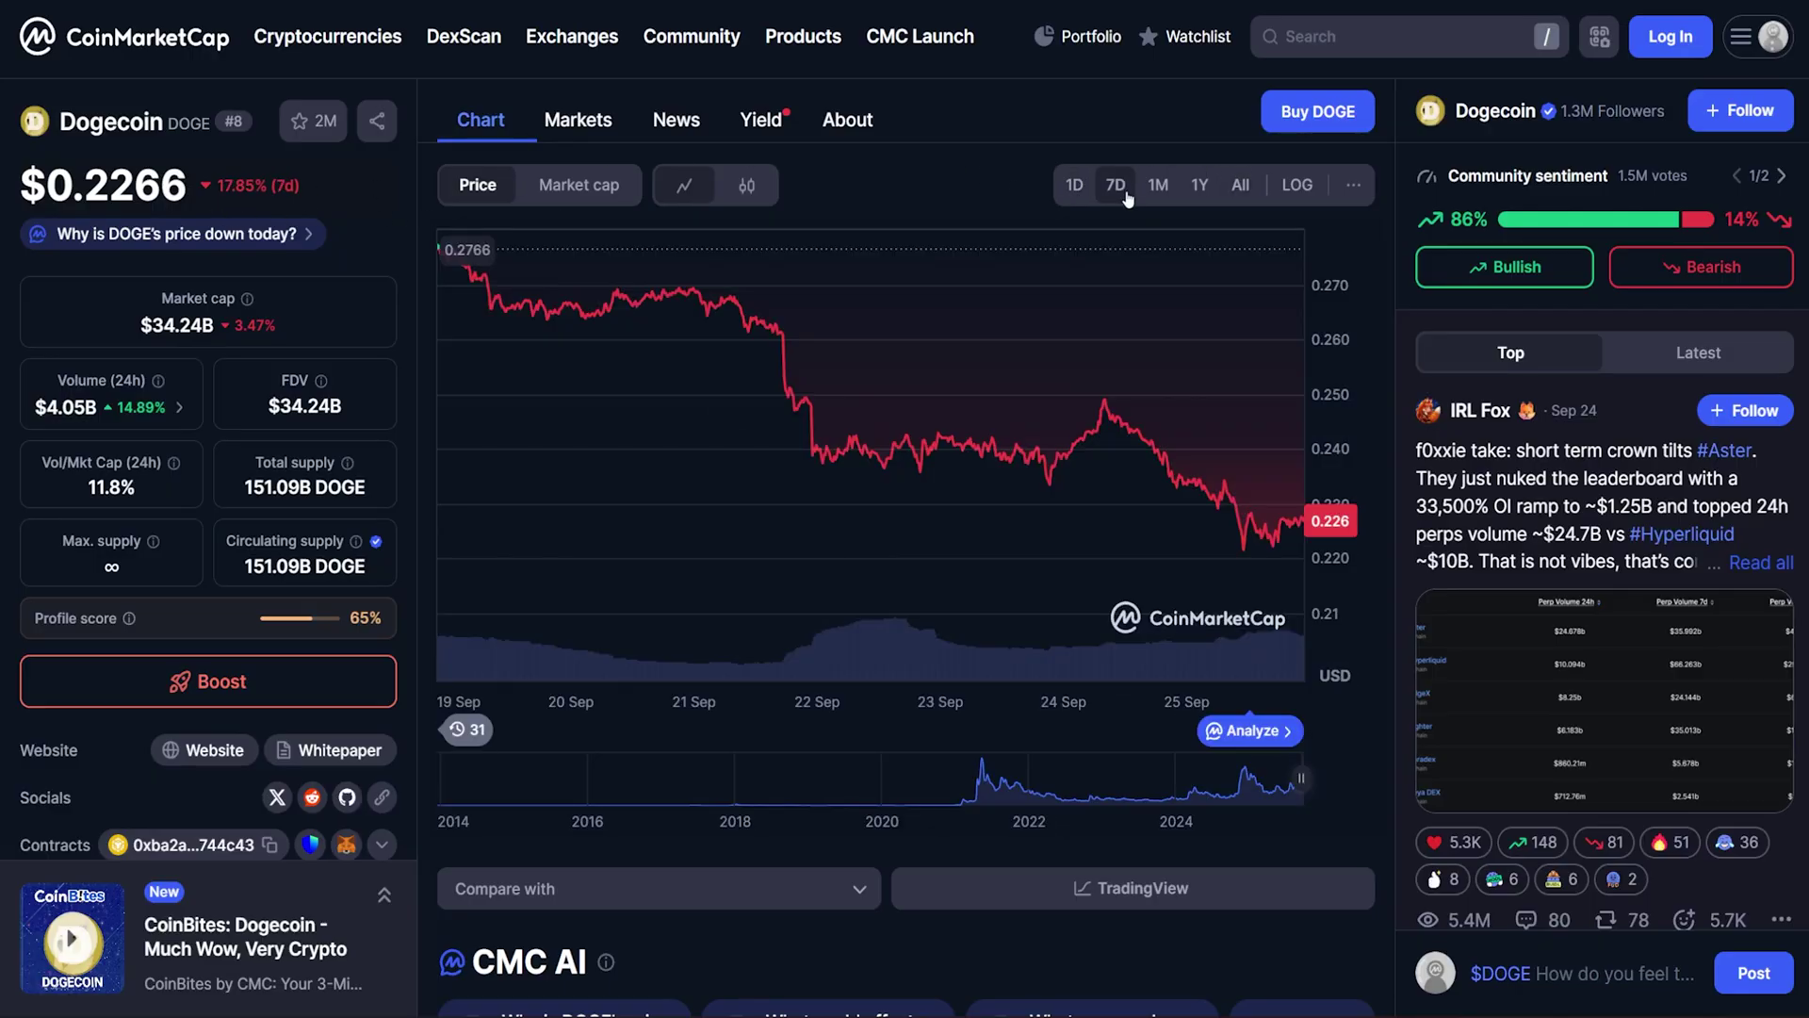
{"action": "left_click_drag", "start_coordinate": [241, 190], "coordinate": [267, 190]}
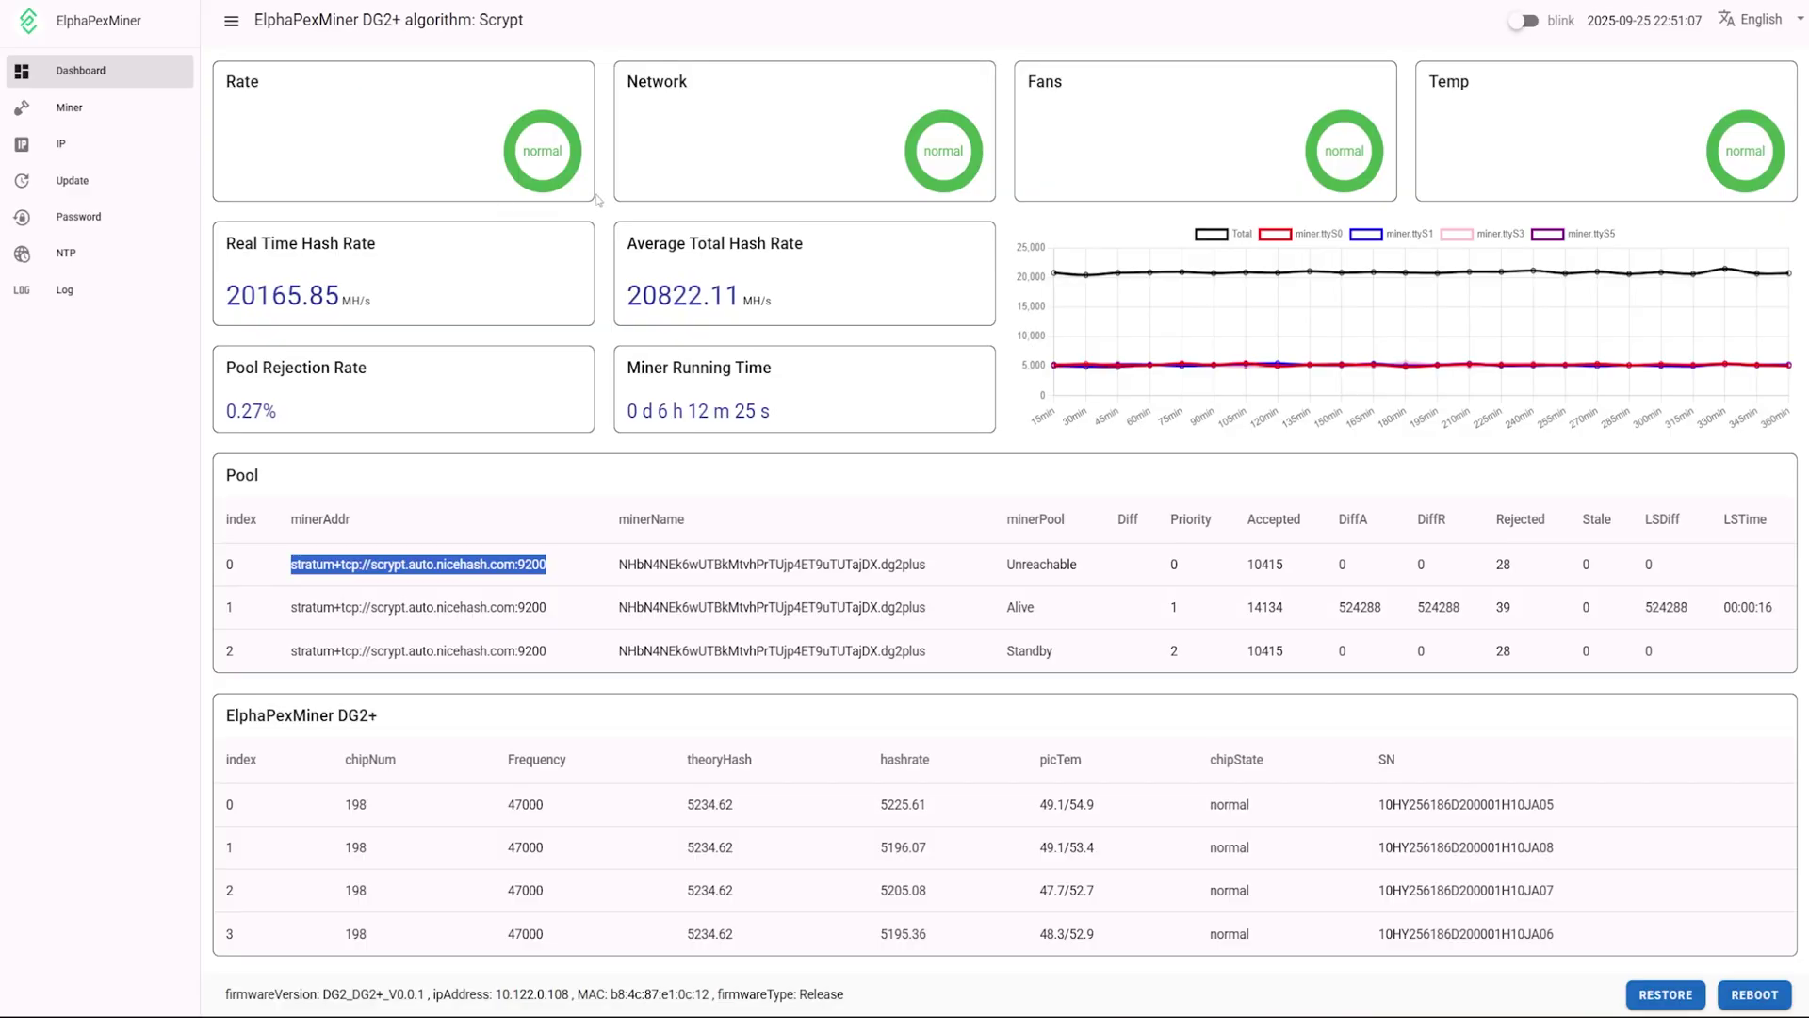
Review the miner dashboard's DG2+ title and the address of the first pool entry.
{"action": "left_click", "coordinate": [610, 219]}
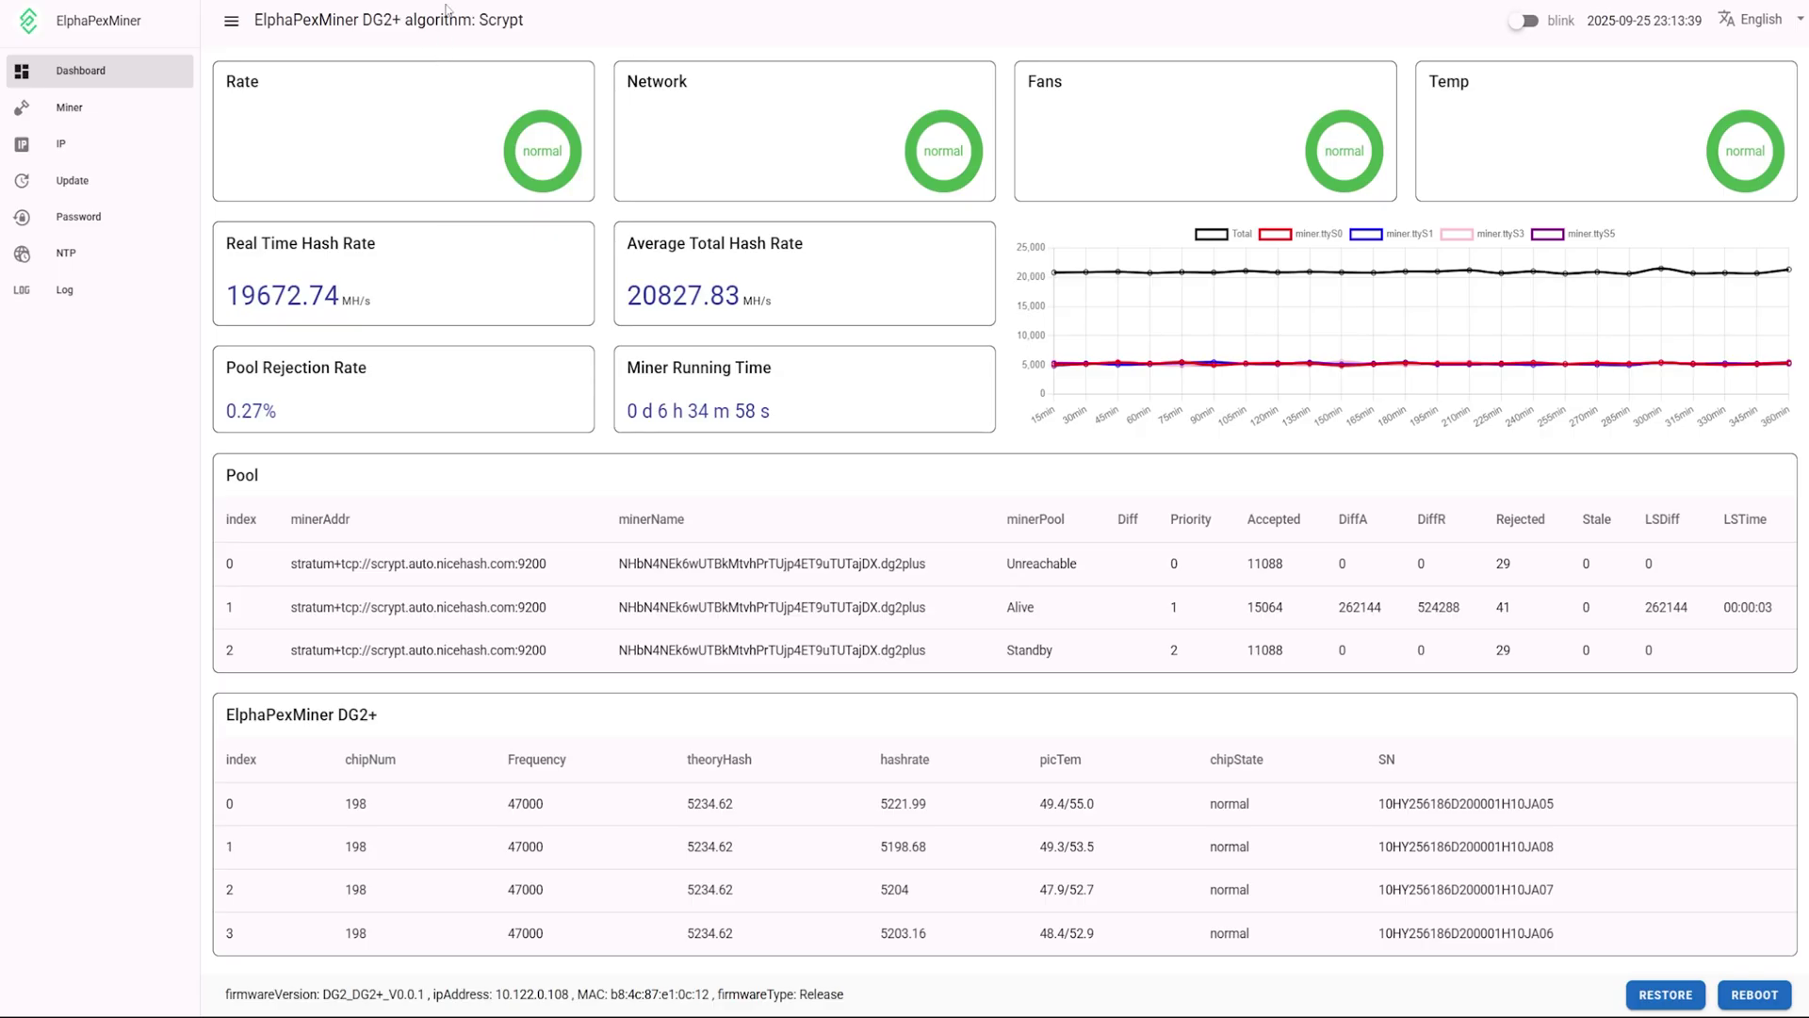
{"action": "left_click_drag", "start_coordinate": [405, 21], "coordinate": [264, 21]}
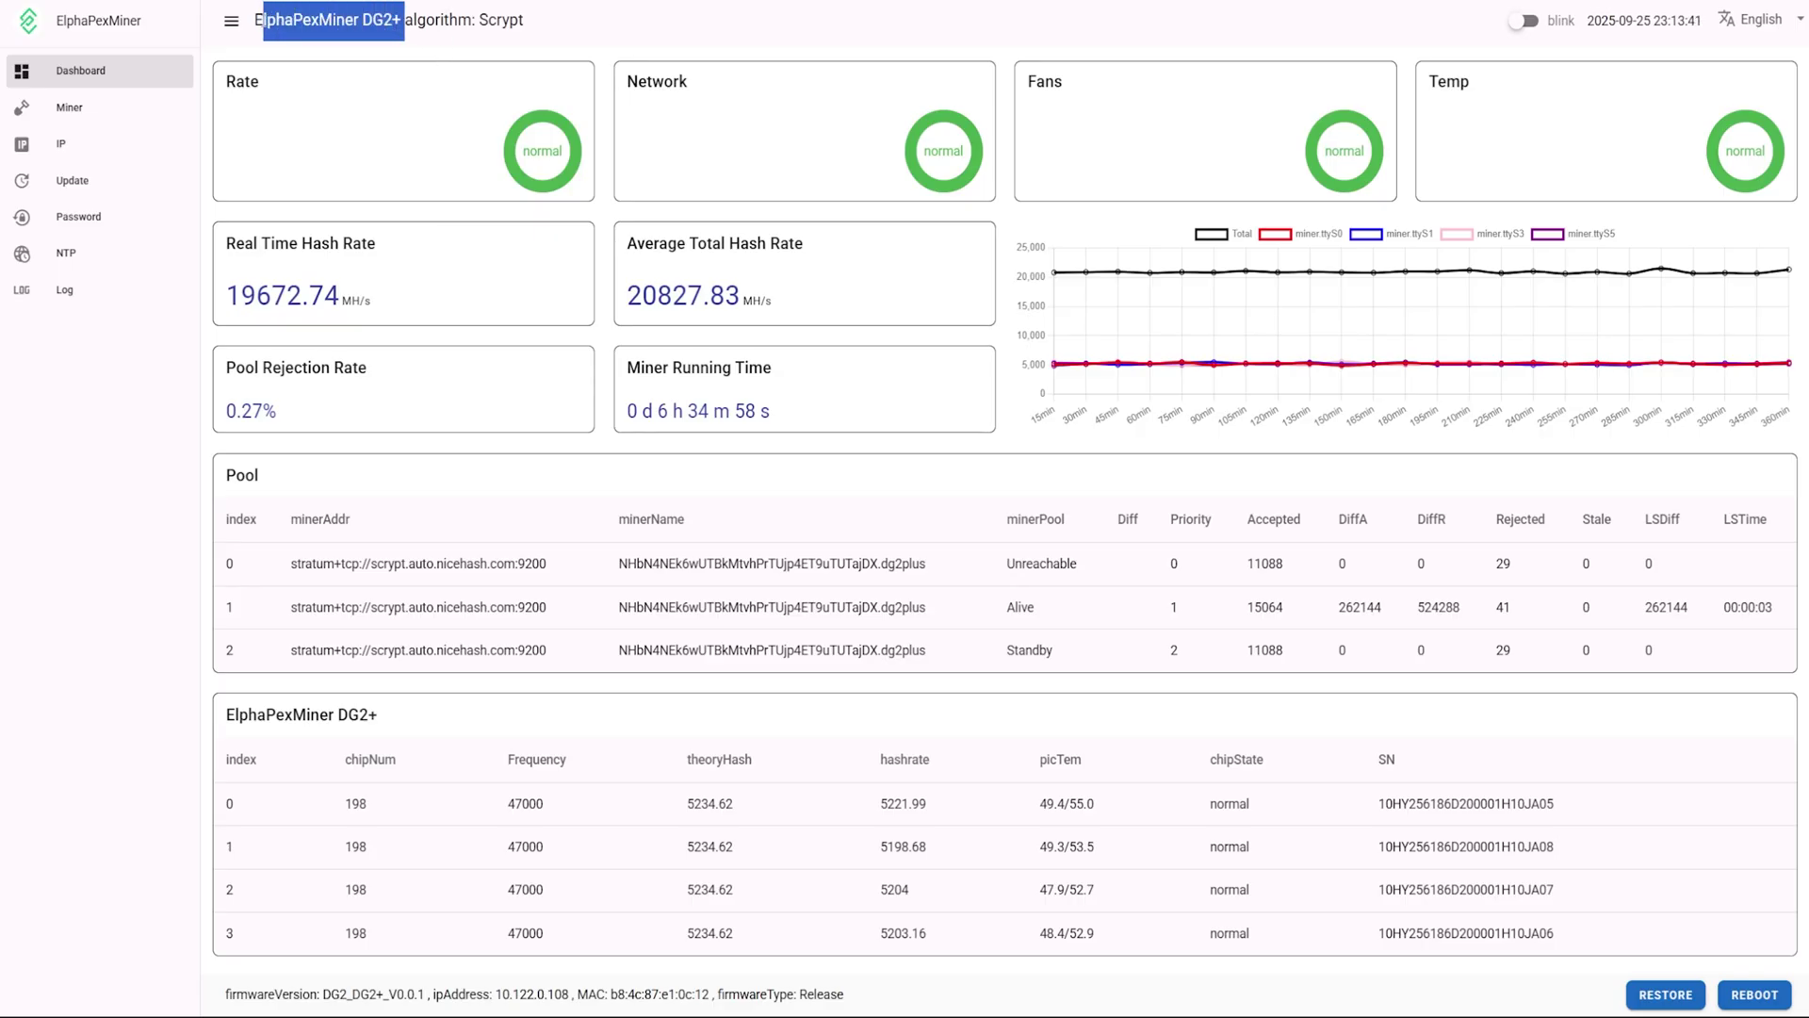
{"action": "left_click", "coordinate": [471, 70]}
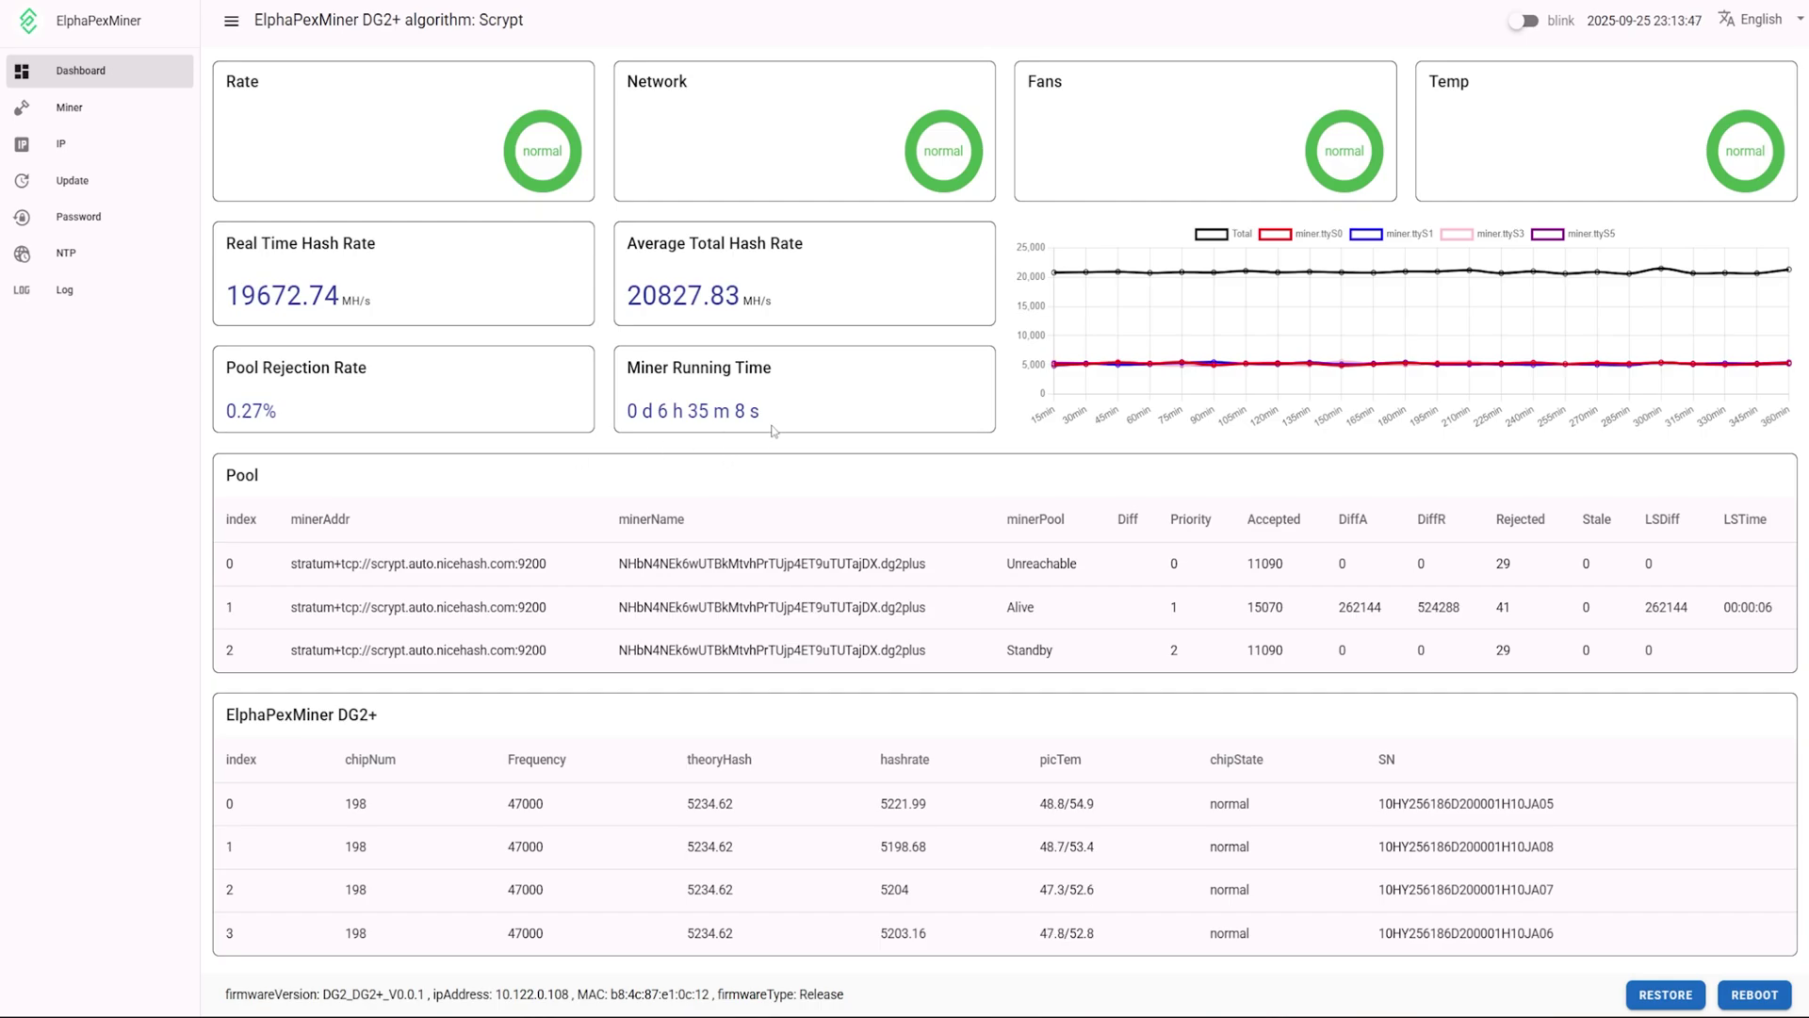
{"action": "left_click_drag", "start_coordinate": [545, 583], "coordinate": [288, 577]}
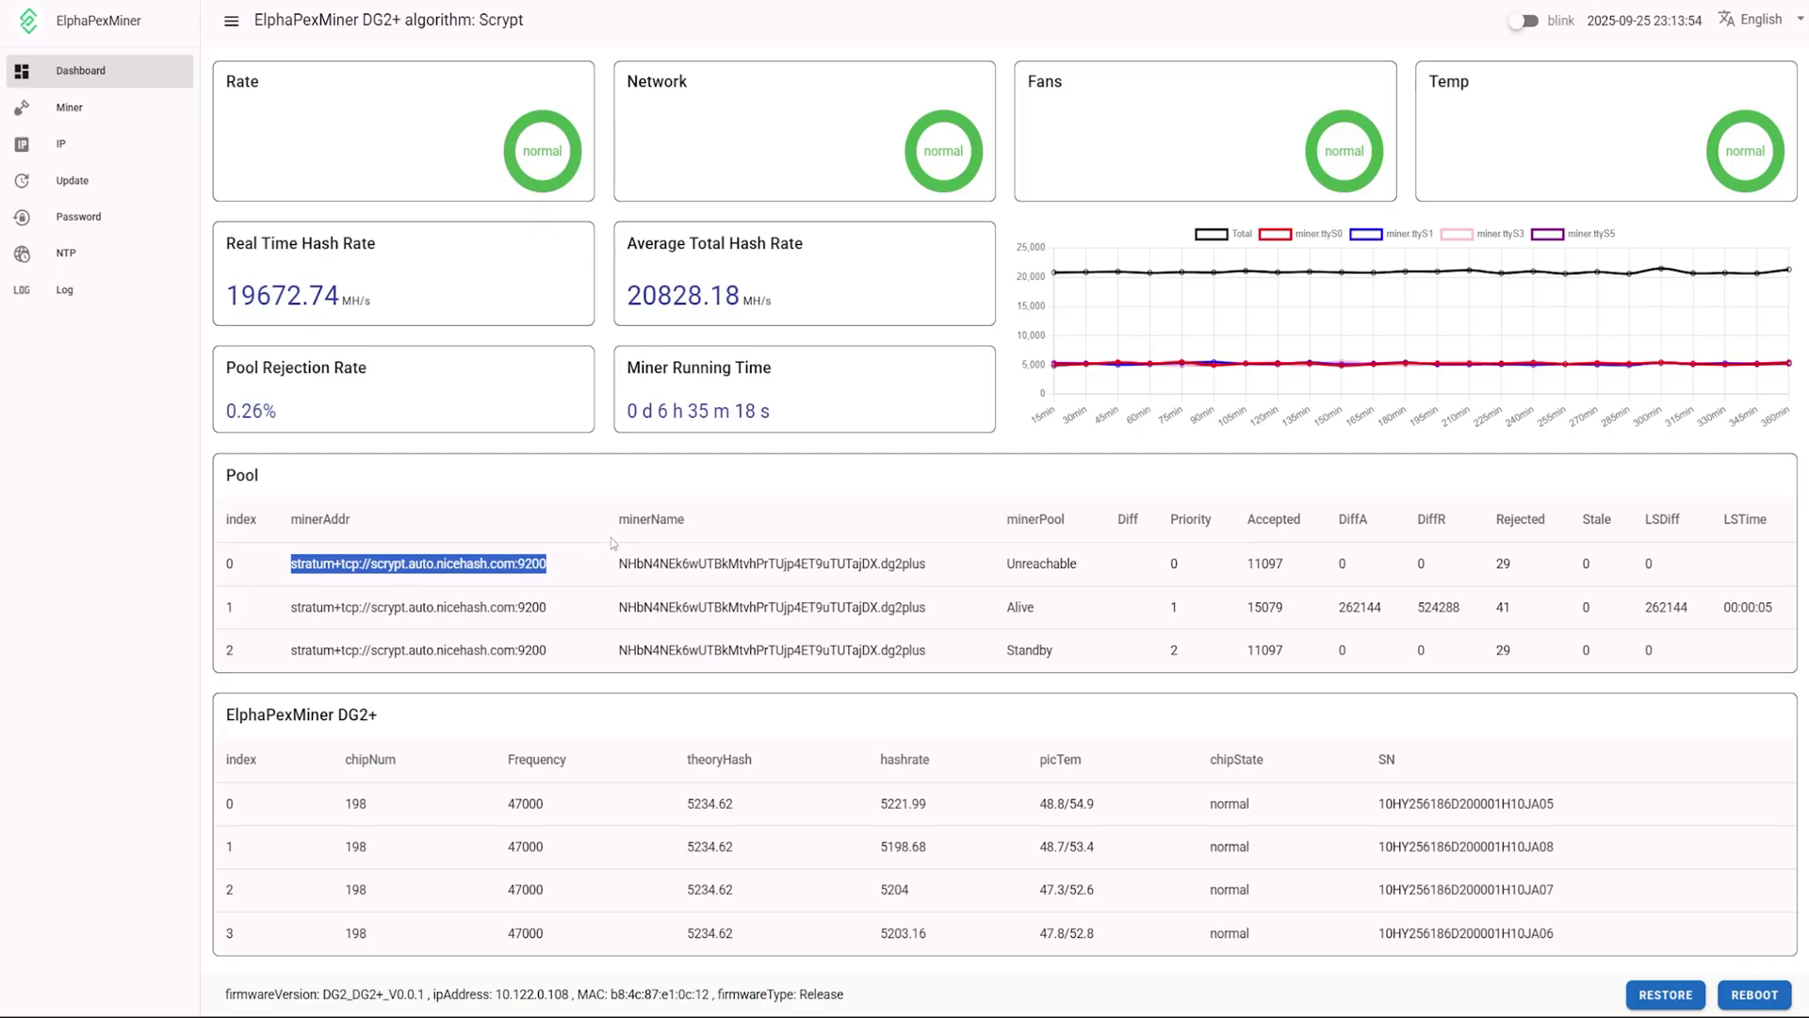
{"action": "left_click", "coordinate": [938, 557]}
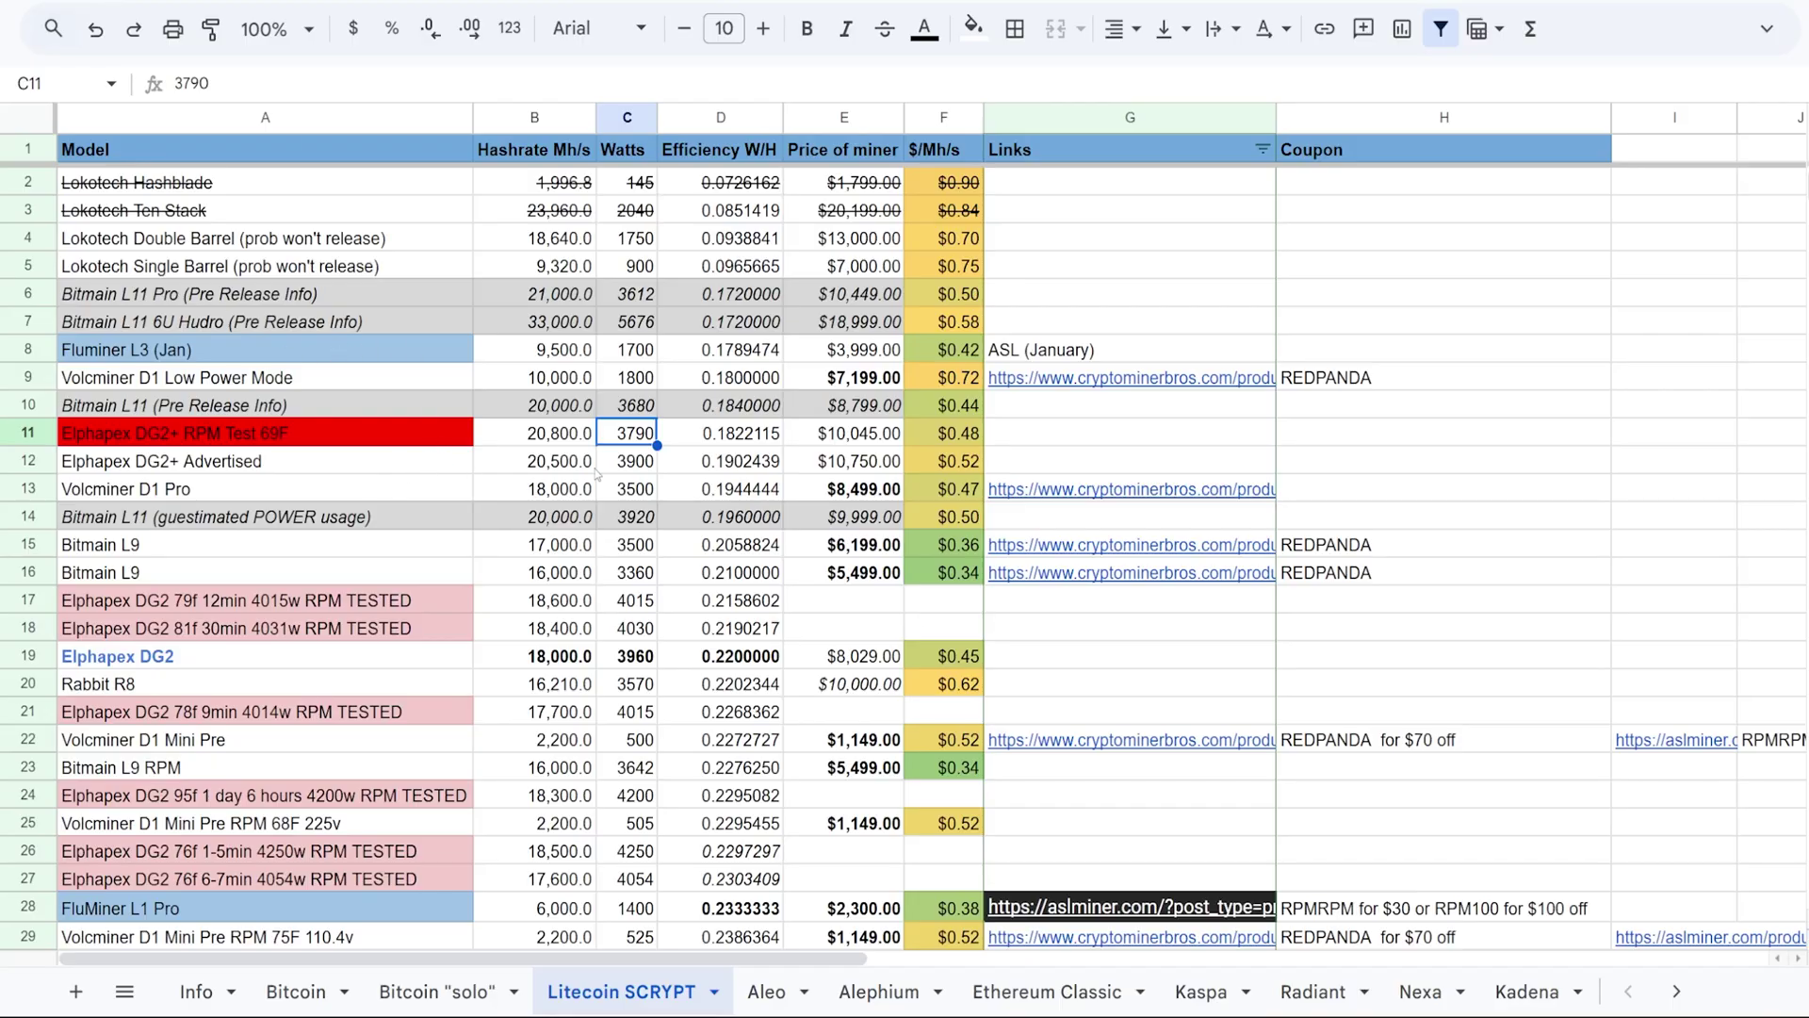
Compare the advertised and tested DG2+ hashrates in the Litecoin SCRYPT sheet with the dashboard's average total hash rate.
{"action": "left_click", "coordinate": [563, 466]}
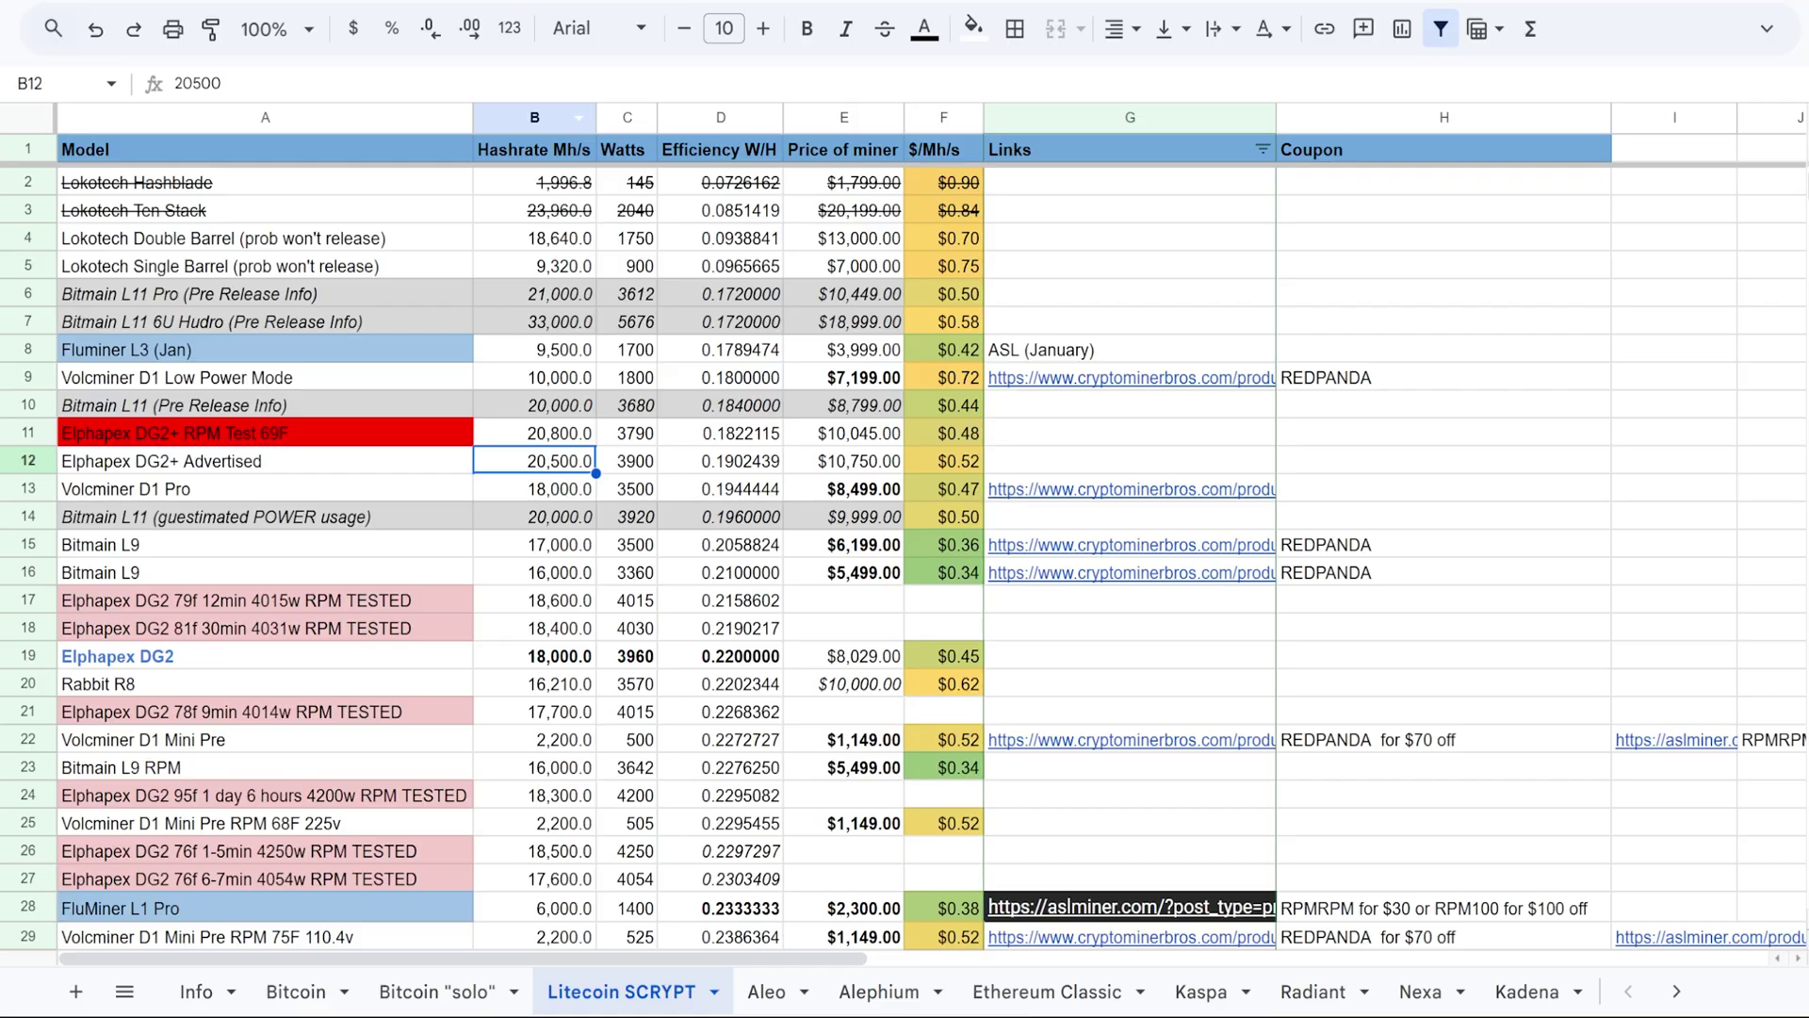
{"action": "left_click", "coordinate": [538, 432]}
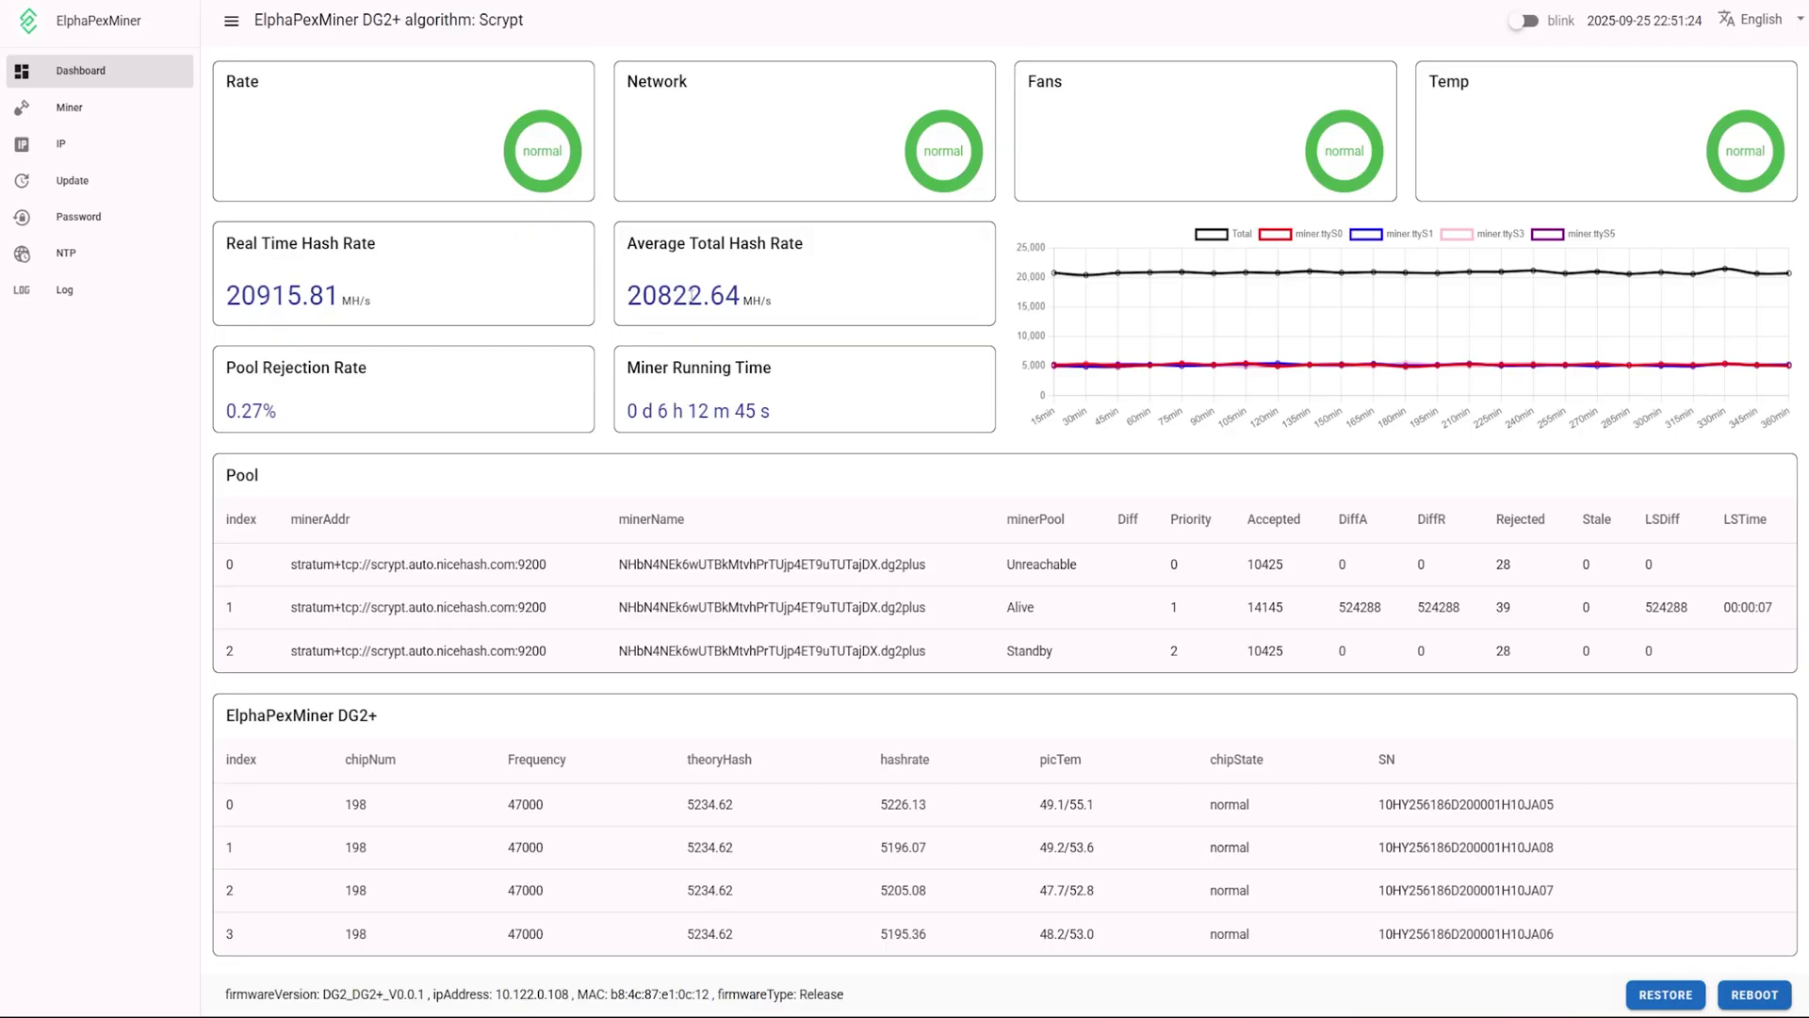
{"action": "left_click_drag", "start_coordinate": [692, 294], "coordinate": [617, 283]}
{"action": "left_click", "coordinate": [677, 294]}
{"action": "left_click_drag", "start_coordinate": [754, 296], "coordinate": [626, 241]}
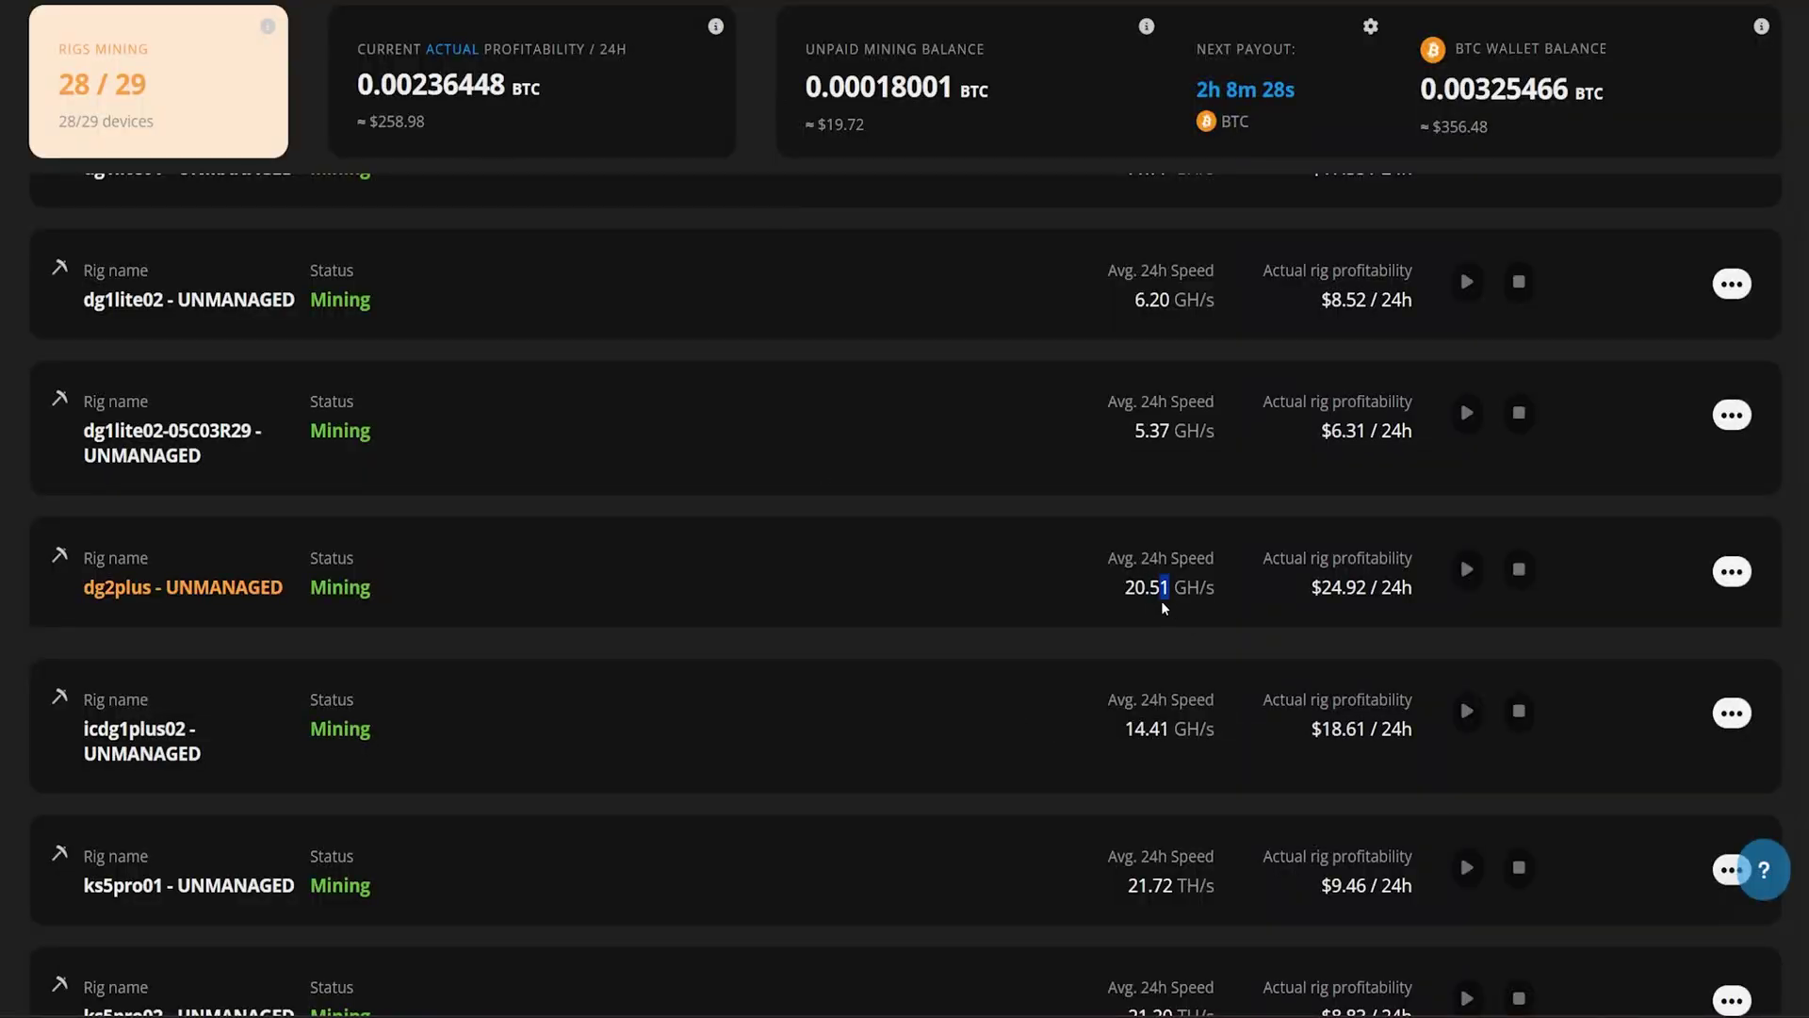
Check the dg2plus rig's average 24h speed and actual profitability on NiceHash.
{"action": "double_click", "coordinate": [1145, 588]}
{"action": "left_click", "coordinate": [1252, 598]}
{"action": "left_click", "coordinate": [1282, 590]}
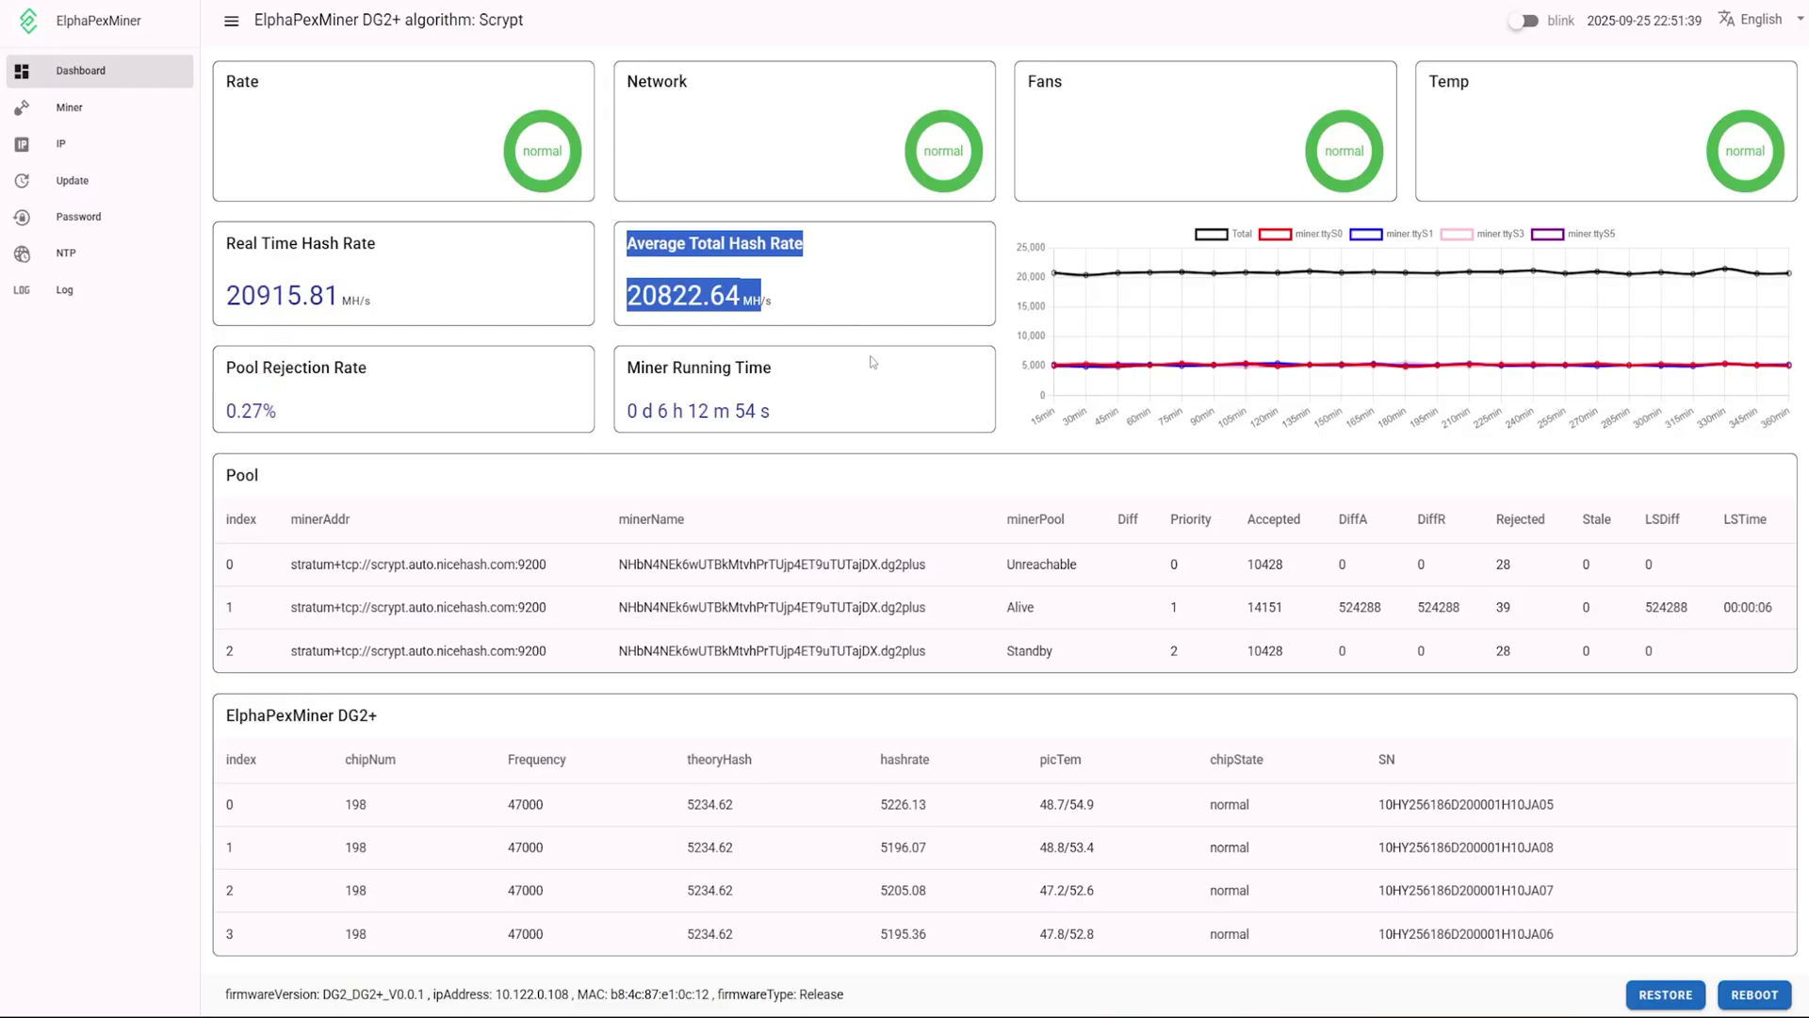
Examine the miner's running time, first pool entry and the four hash boards' hashrates and temperatures on the dashboard.
{"action": "left_click_drag", "start_coordinate": [764, 412], "coordinate": [622, 412]}
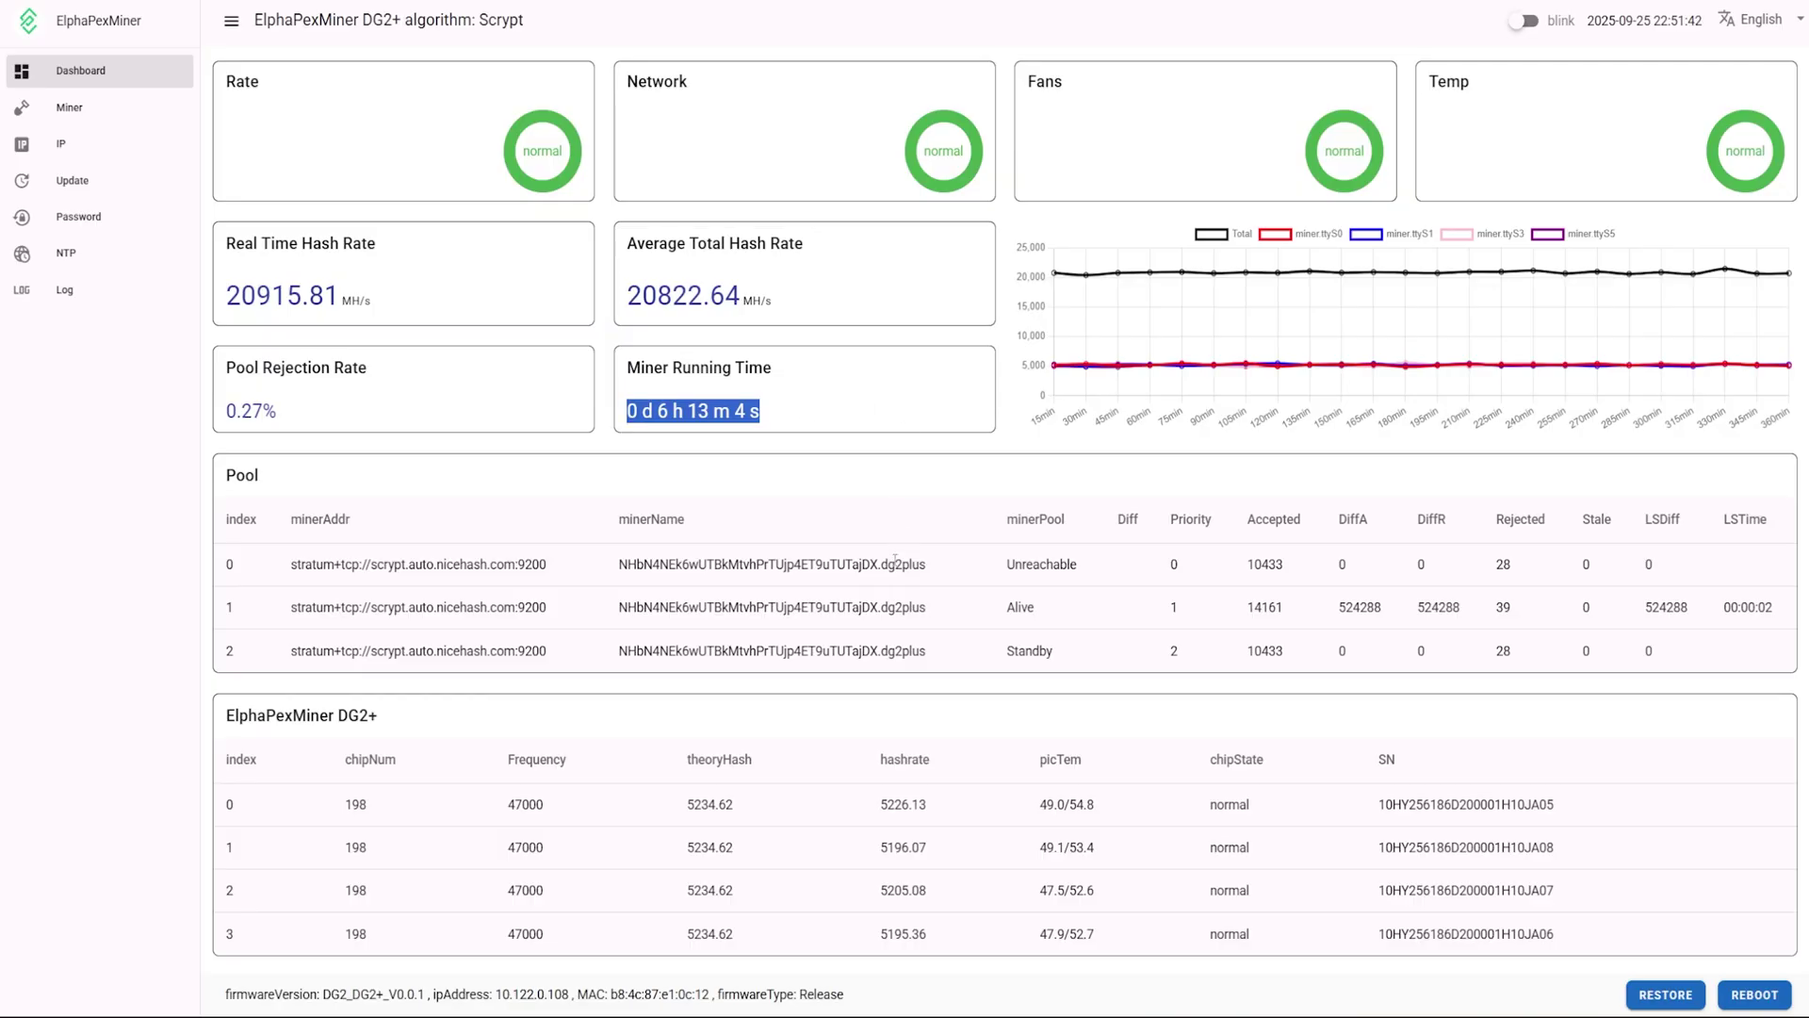
{"action": "left_click_drag", "start_coordinate": [611, 580], "coordinate": [400, 566]}
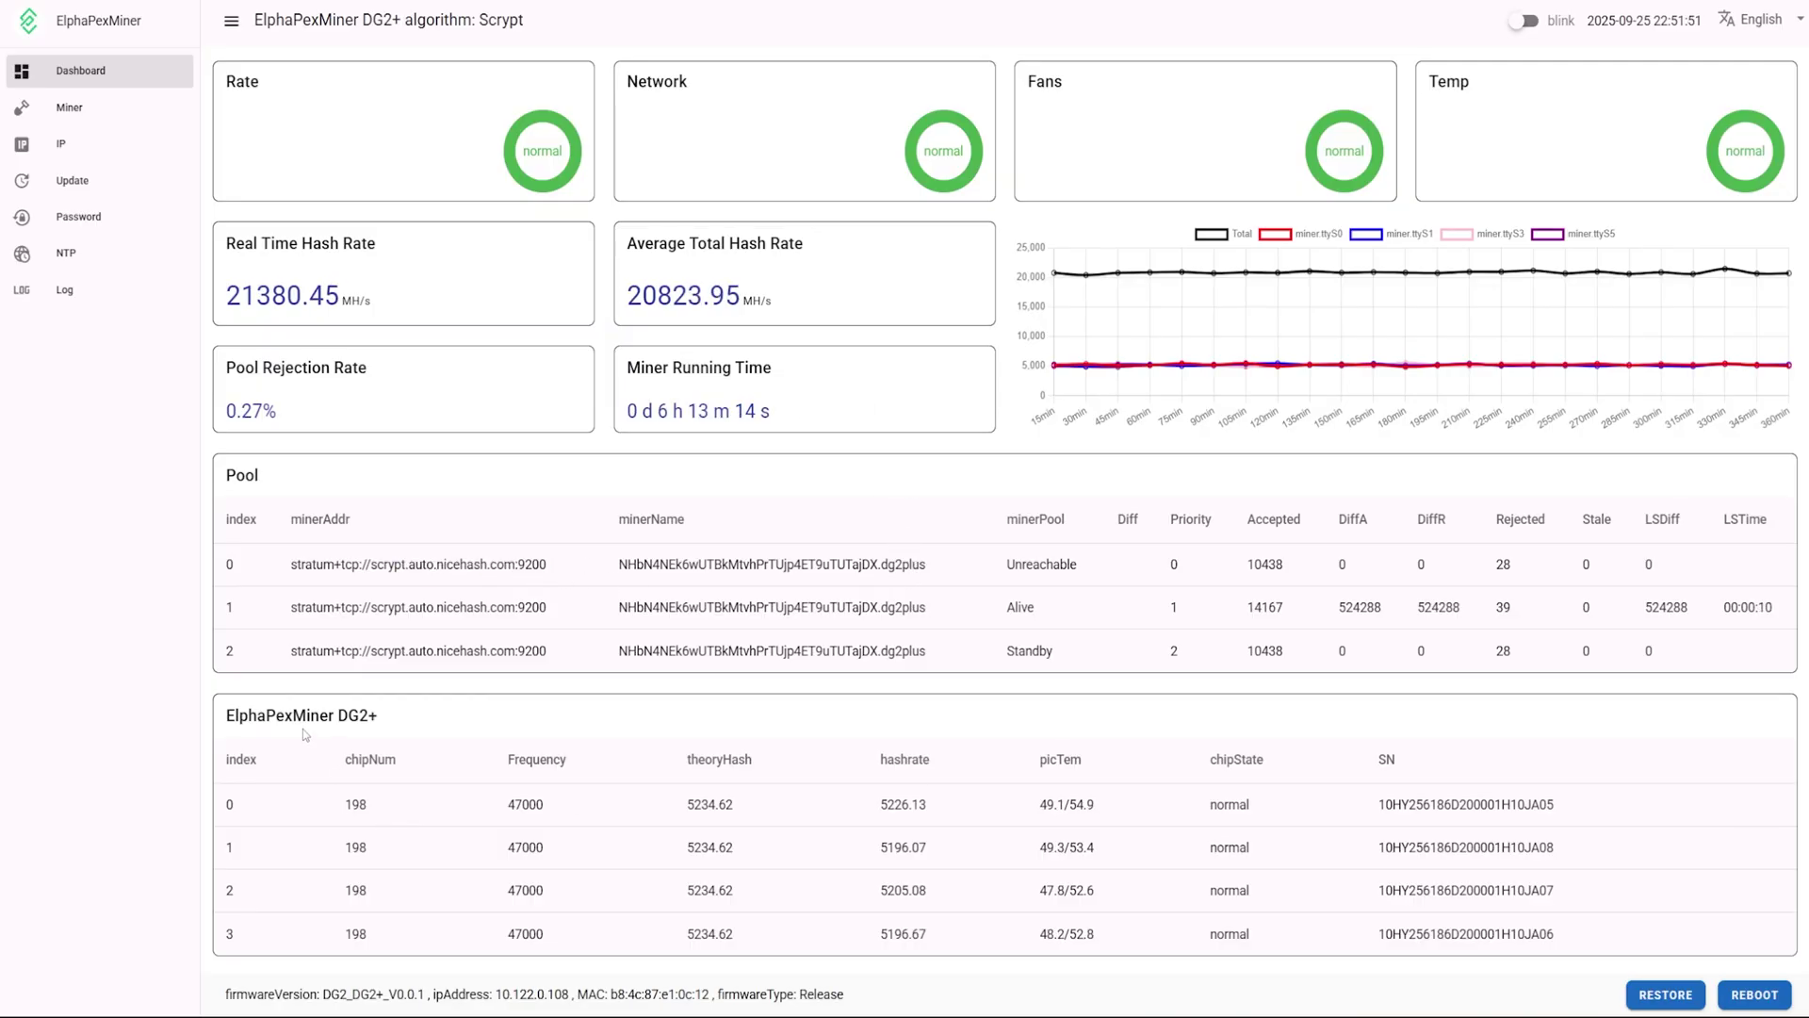
{"action": "left_click_drag", "start_coordinate": [228, 719], "coordinate": [1336, 927]}
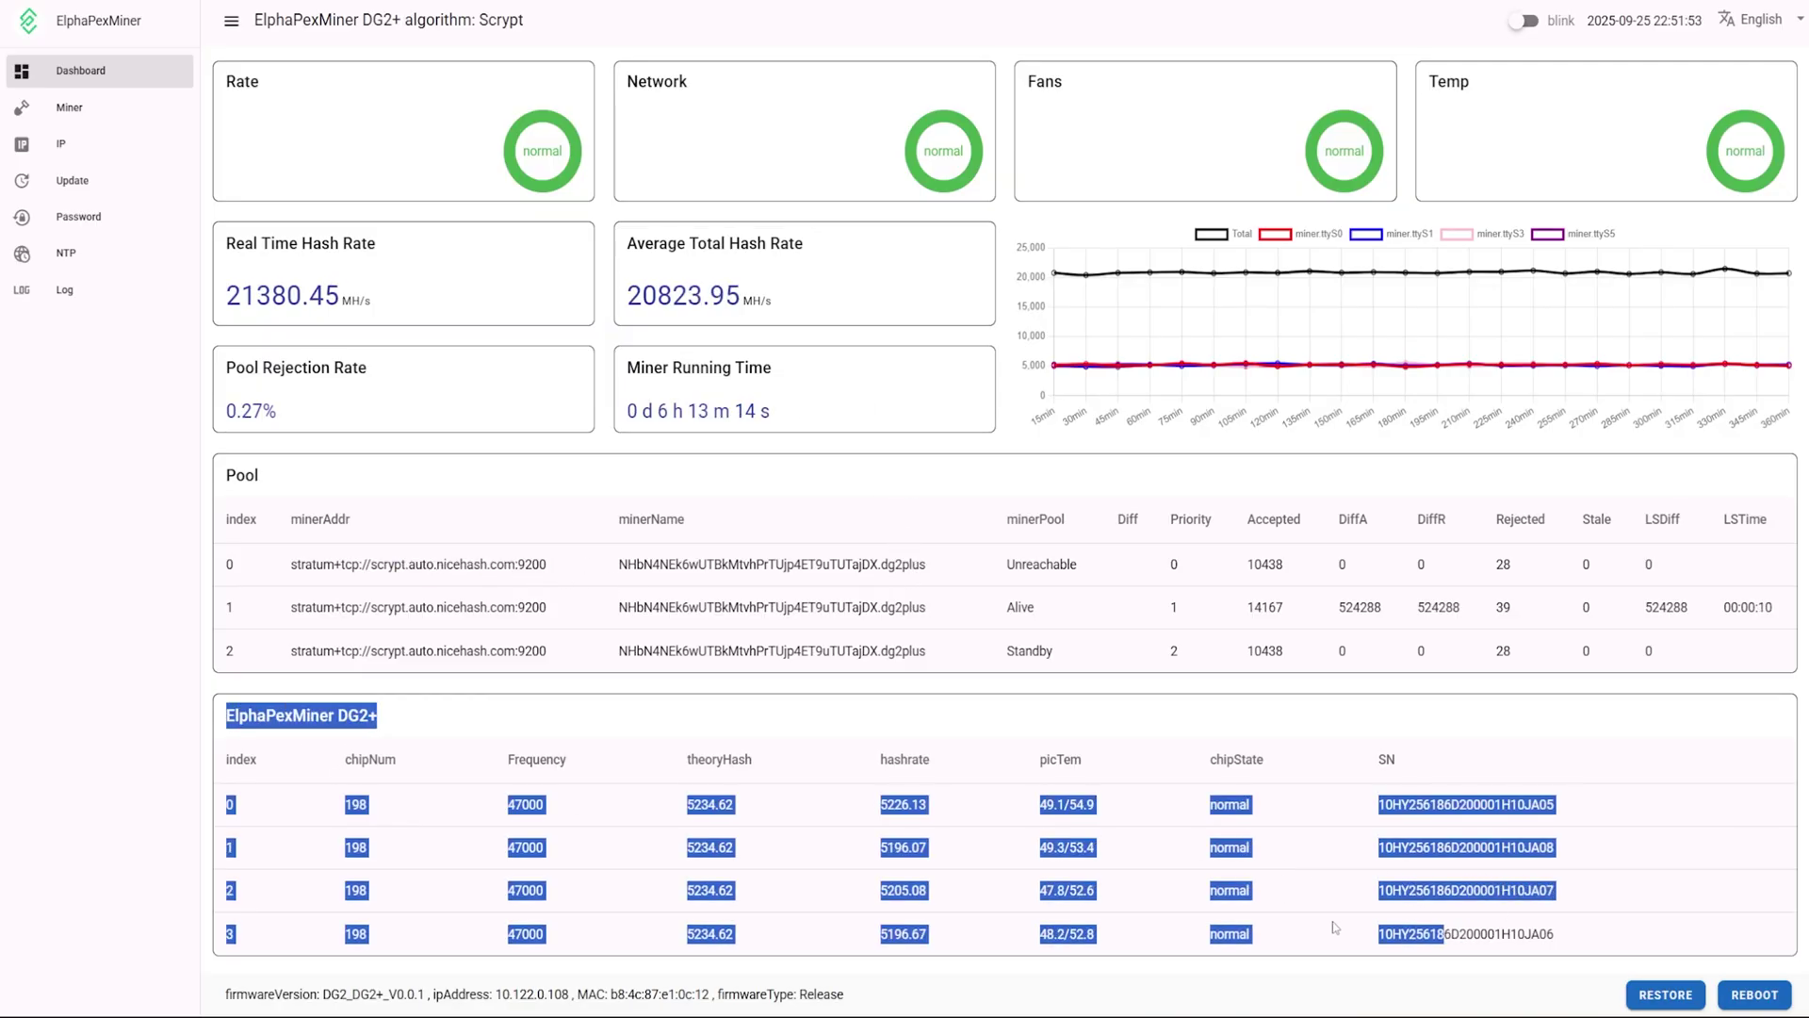
{"action": "left_click", "coordinate": [1319, 928]}
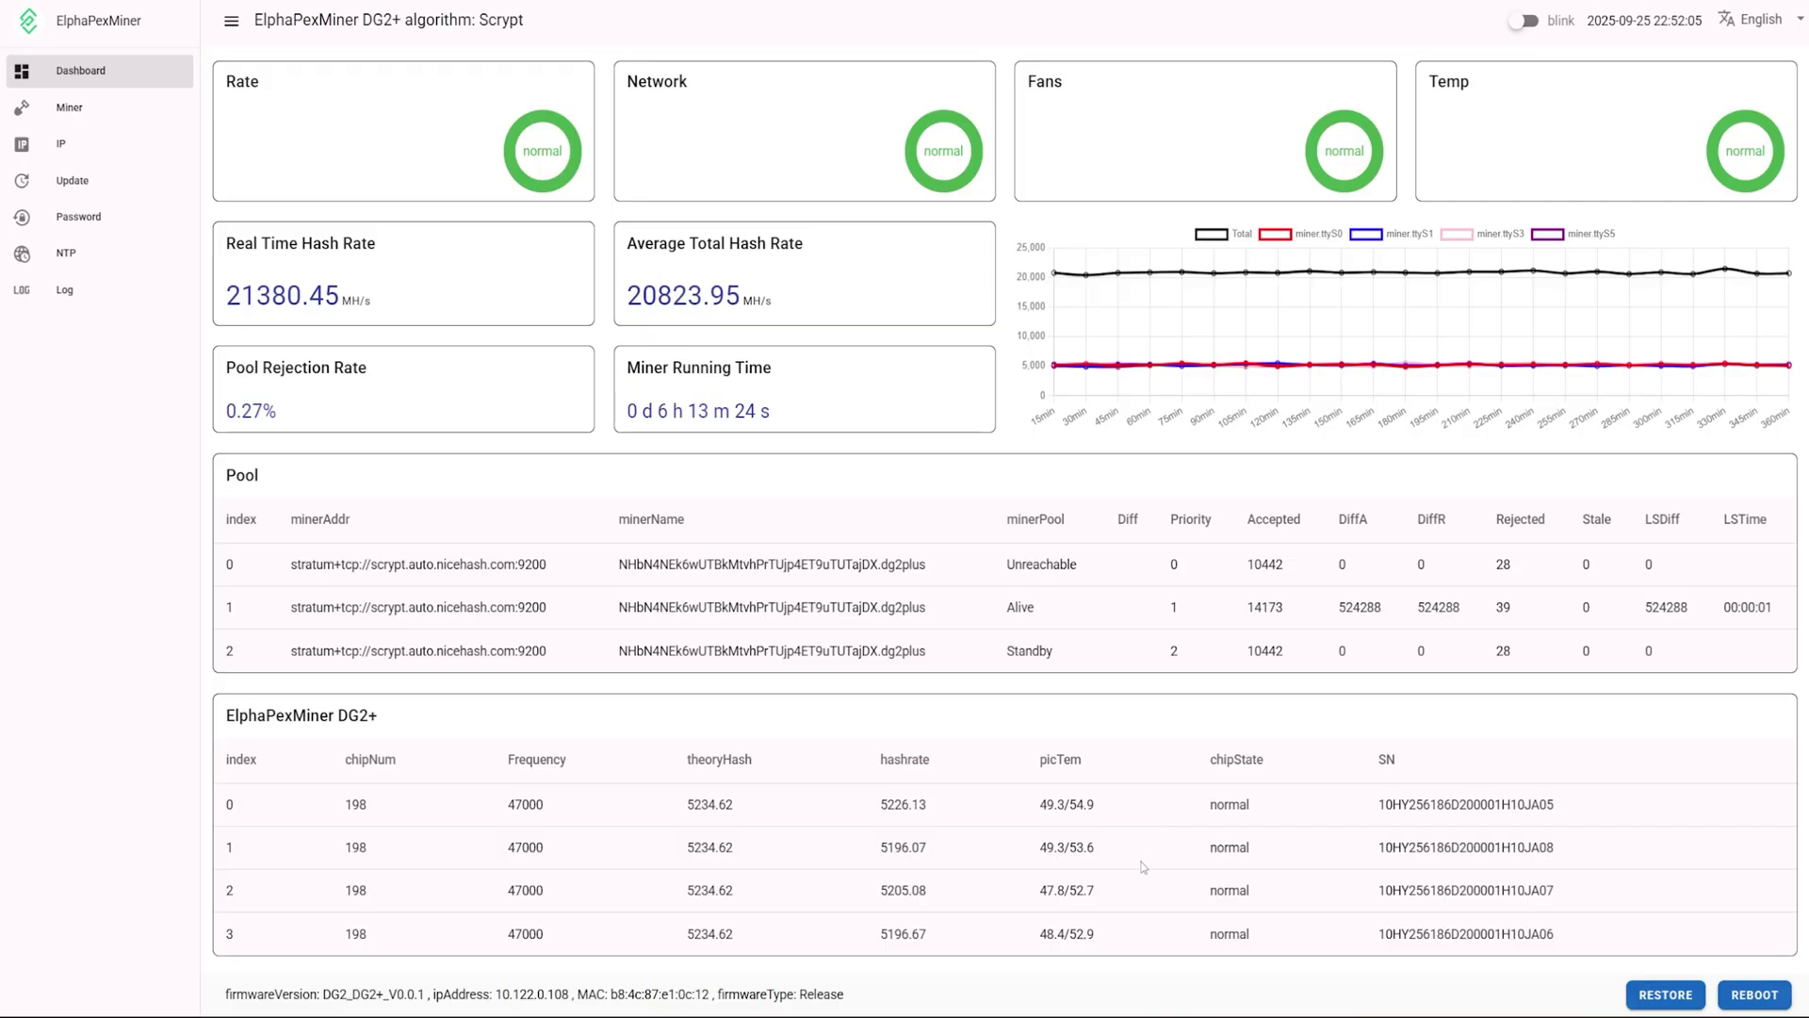
{"action": "left_click_drag", "start_coordinate": [1096, 942], "coordinate": [947, 796]}
{"action": "left_click", "coordinate": [1004, 803]}
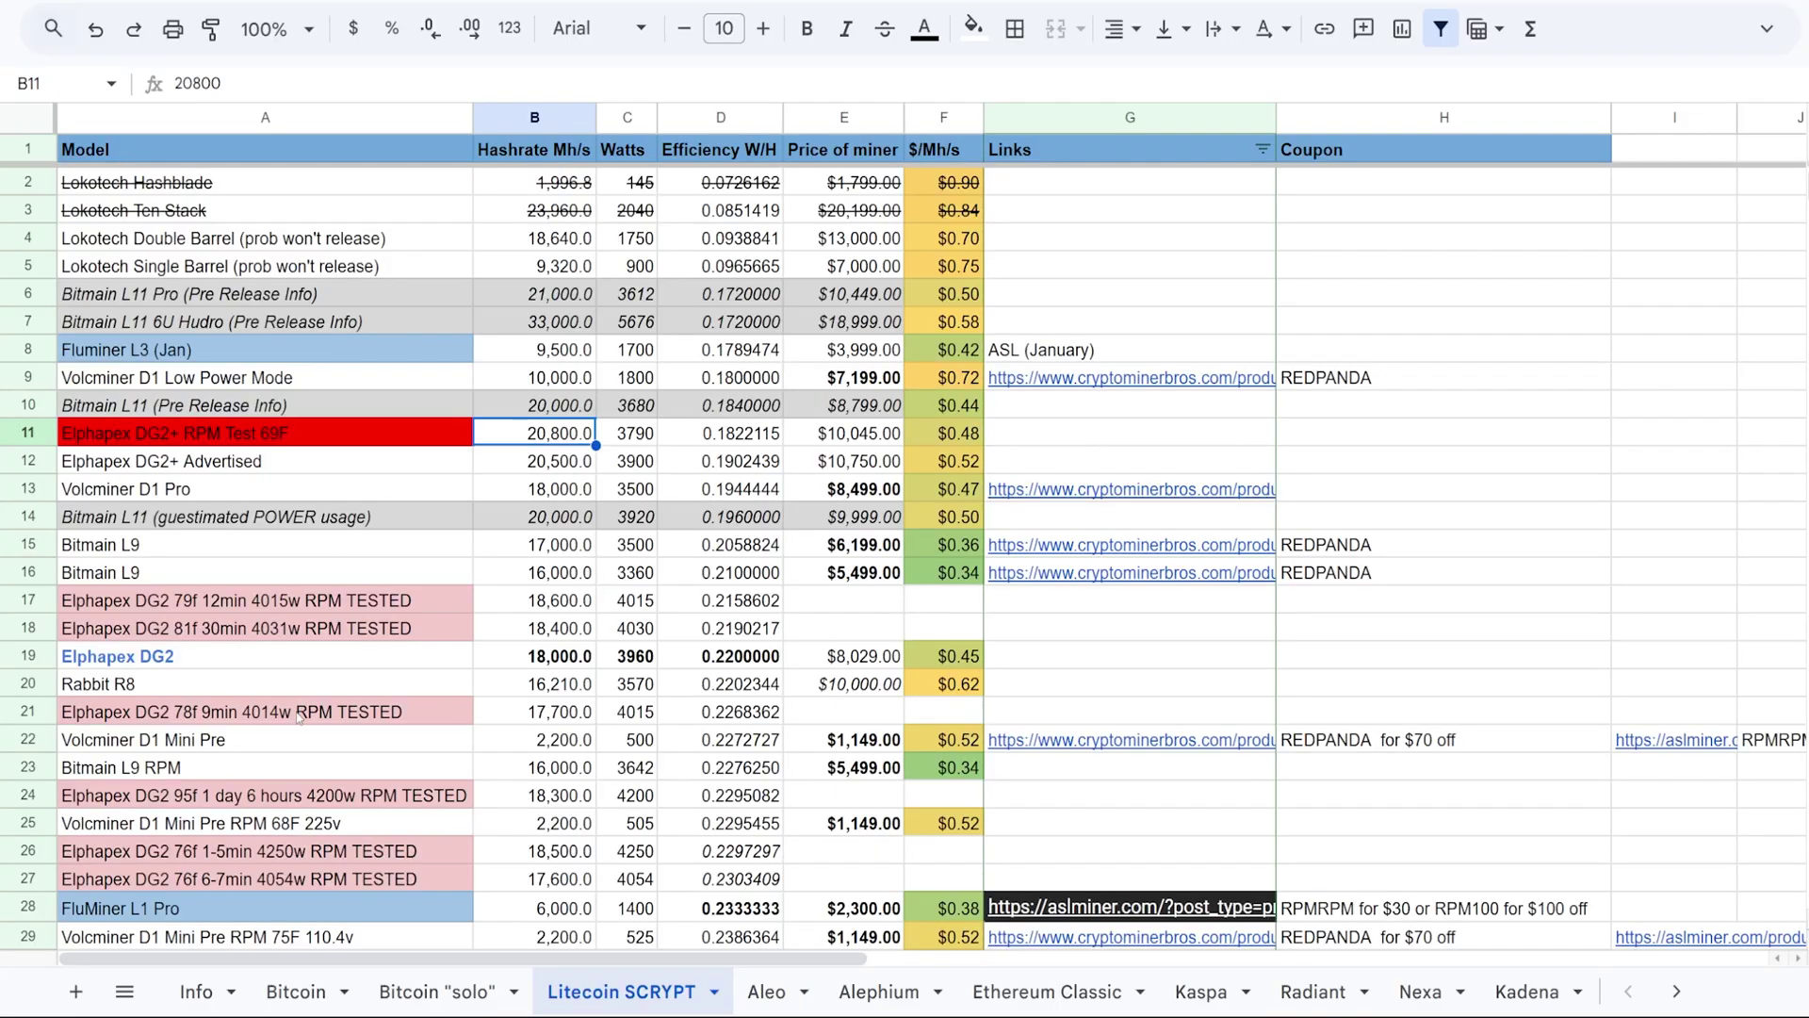
In the Litecoin SCRYPT sheet, compare the Elphapex DG2 tests at different temperatures with the DG2+ RPM Test 69F entry.
{"action": "left_click", "coordinate": [299, 603]}
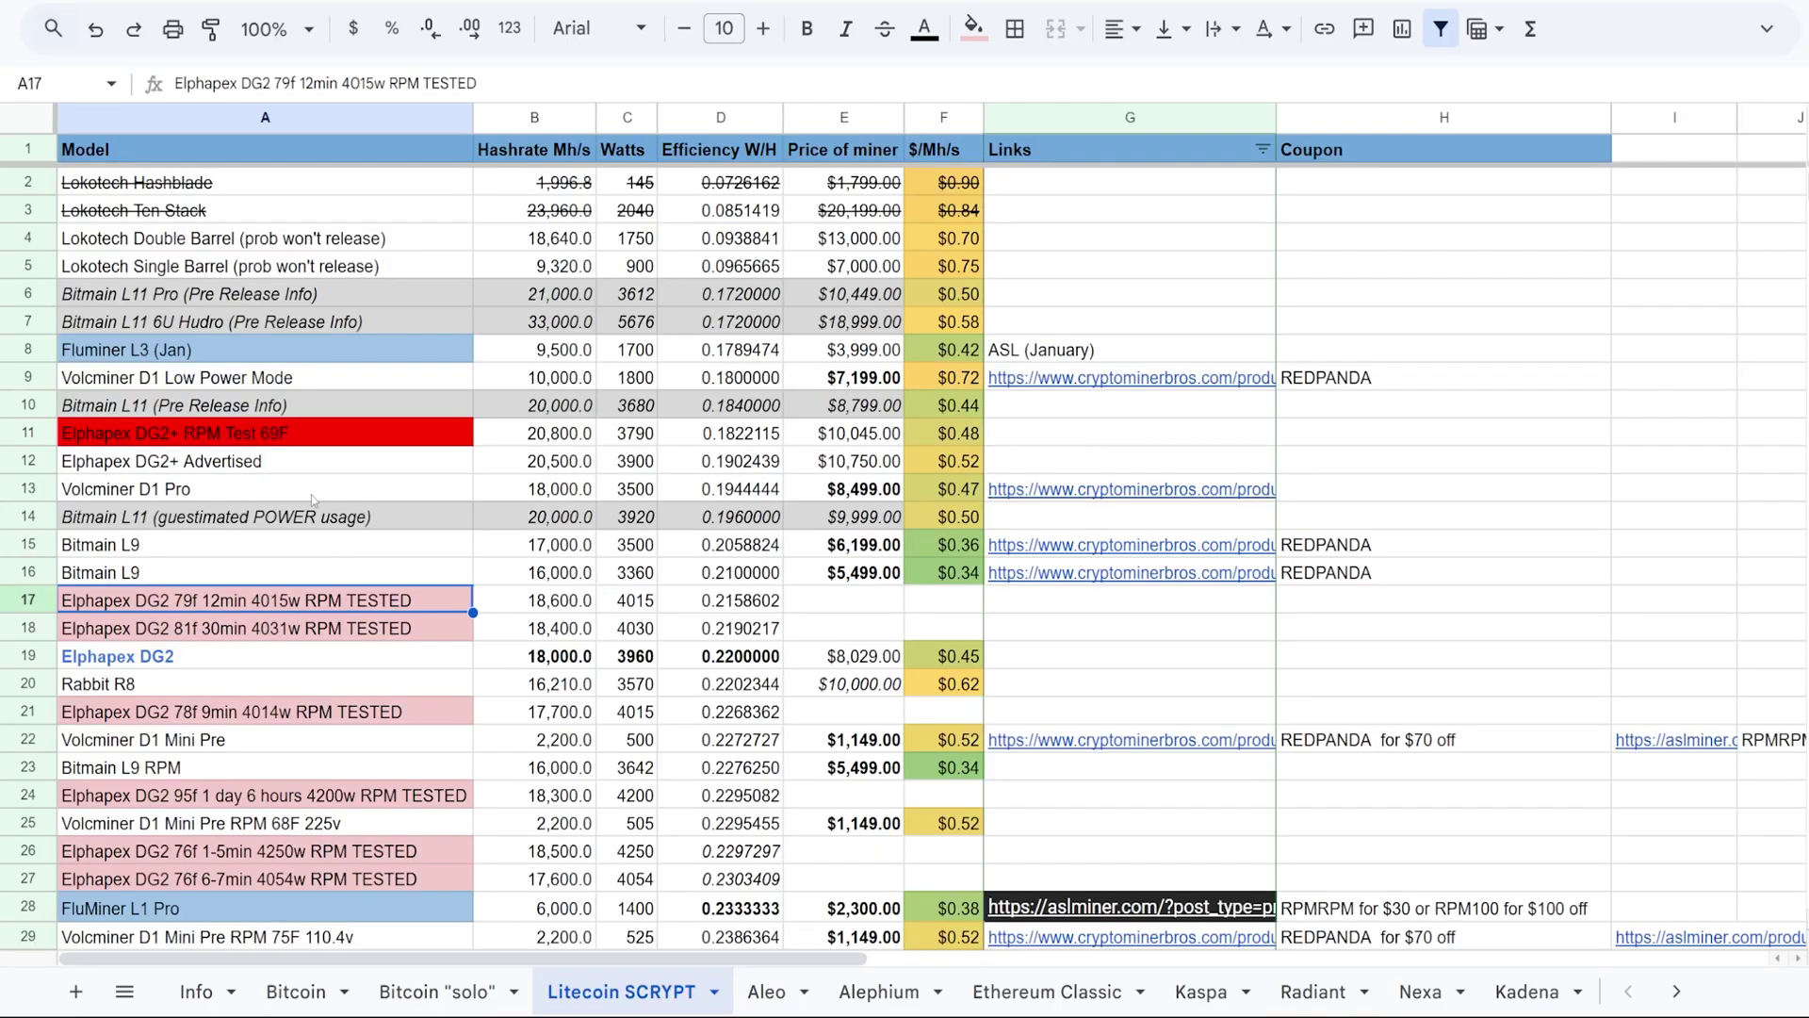
{"action": "left_click", "coordinate": [315, 443]}
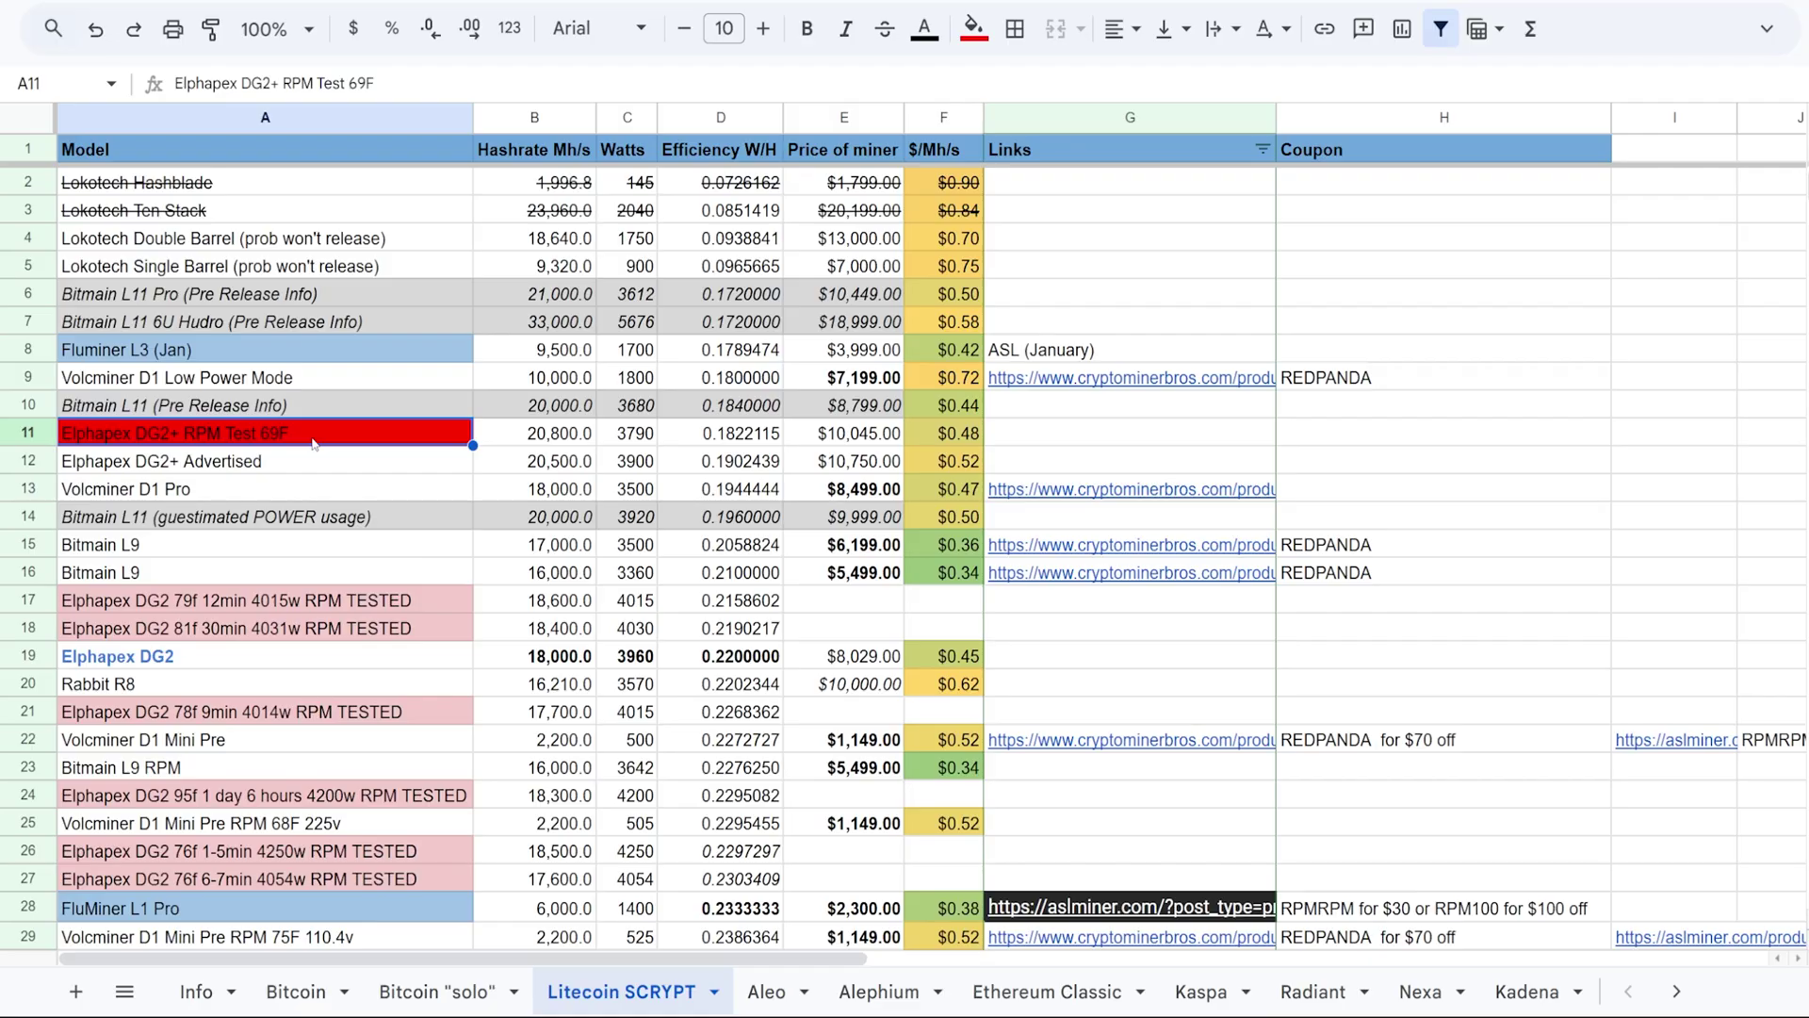
{"action": "left_click", "coordinate": [215, 799]}
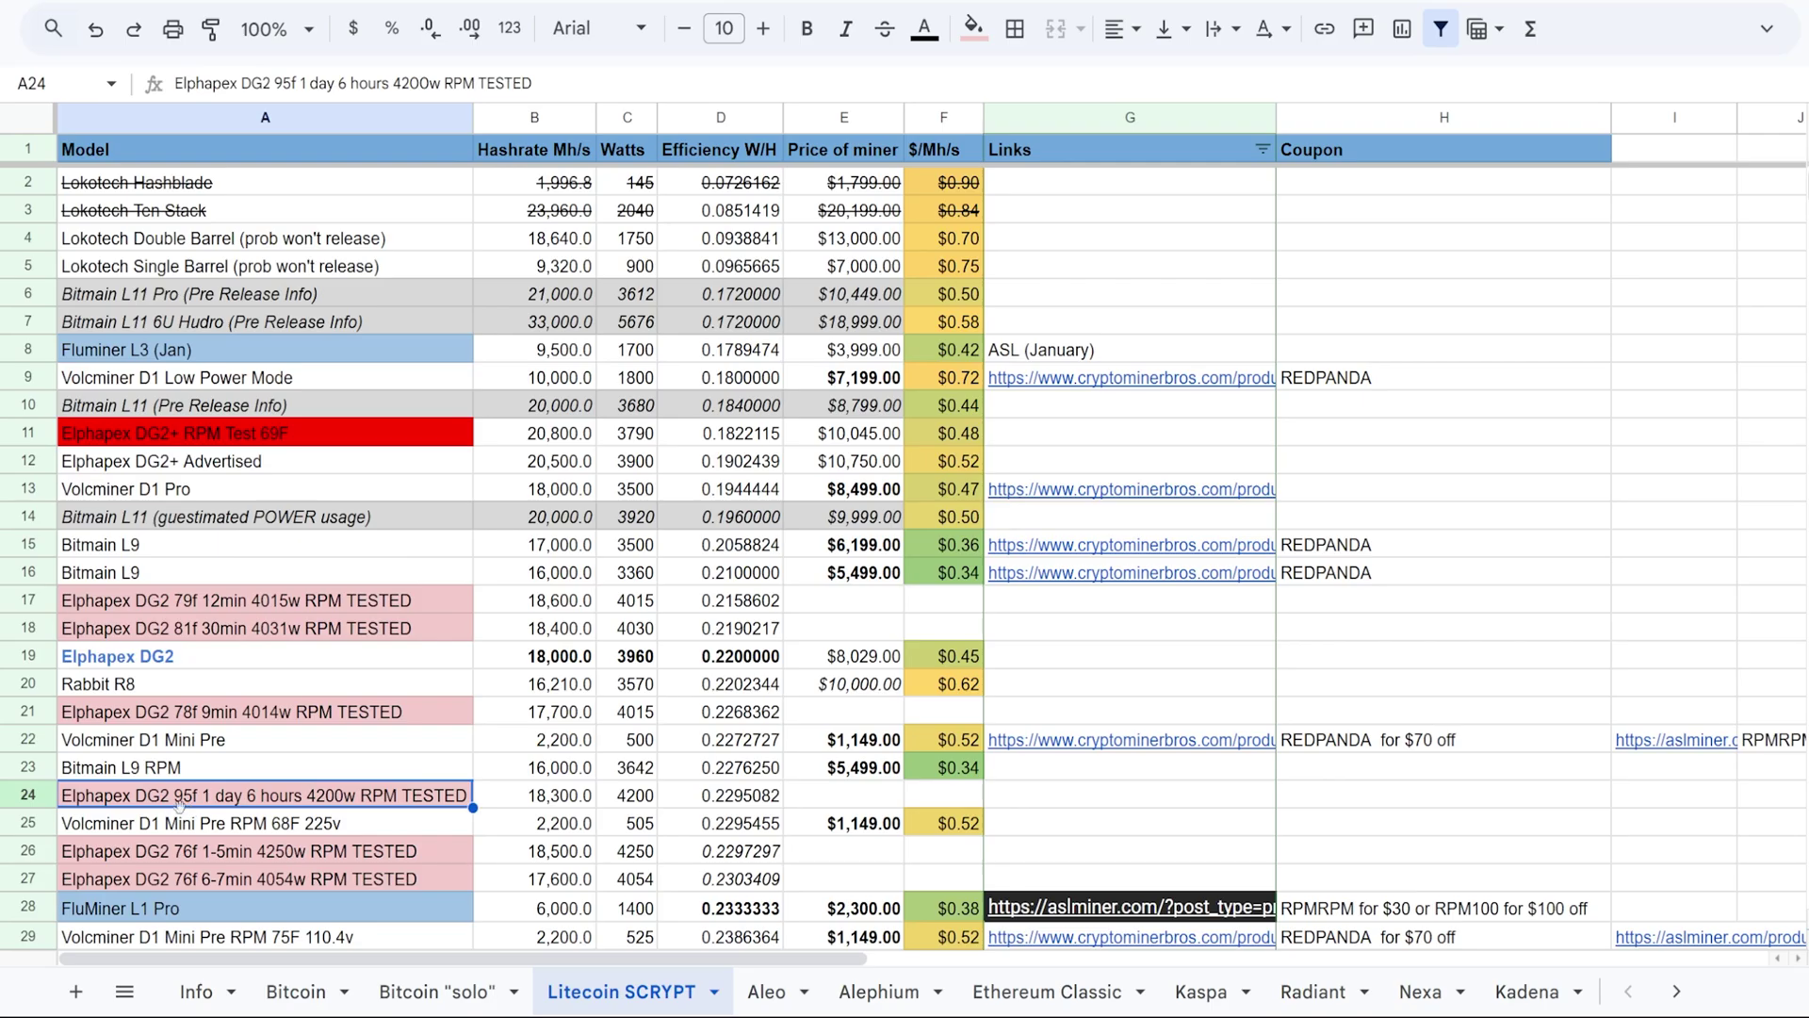
{"action": "left_click_drag", "start_coordinate": [257, 879], "coordinate": [273, 606]}
{"action": "left_click", "coordinate": [273, 606]}
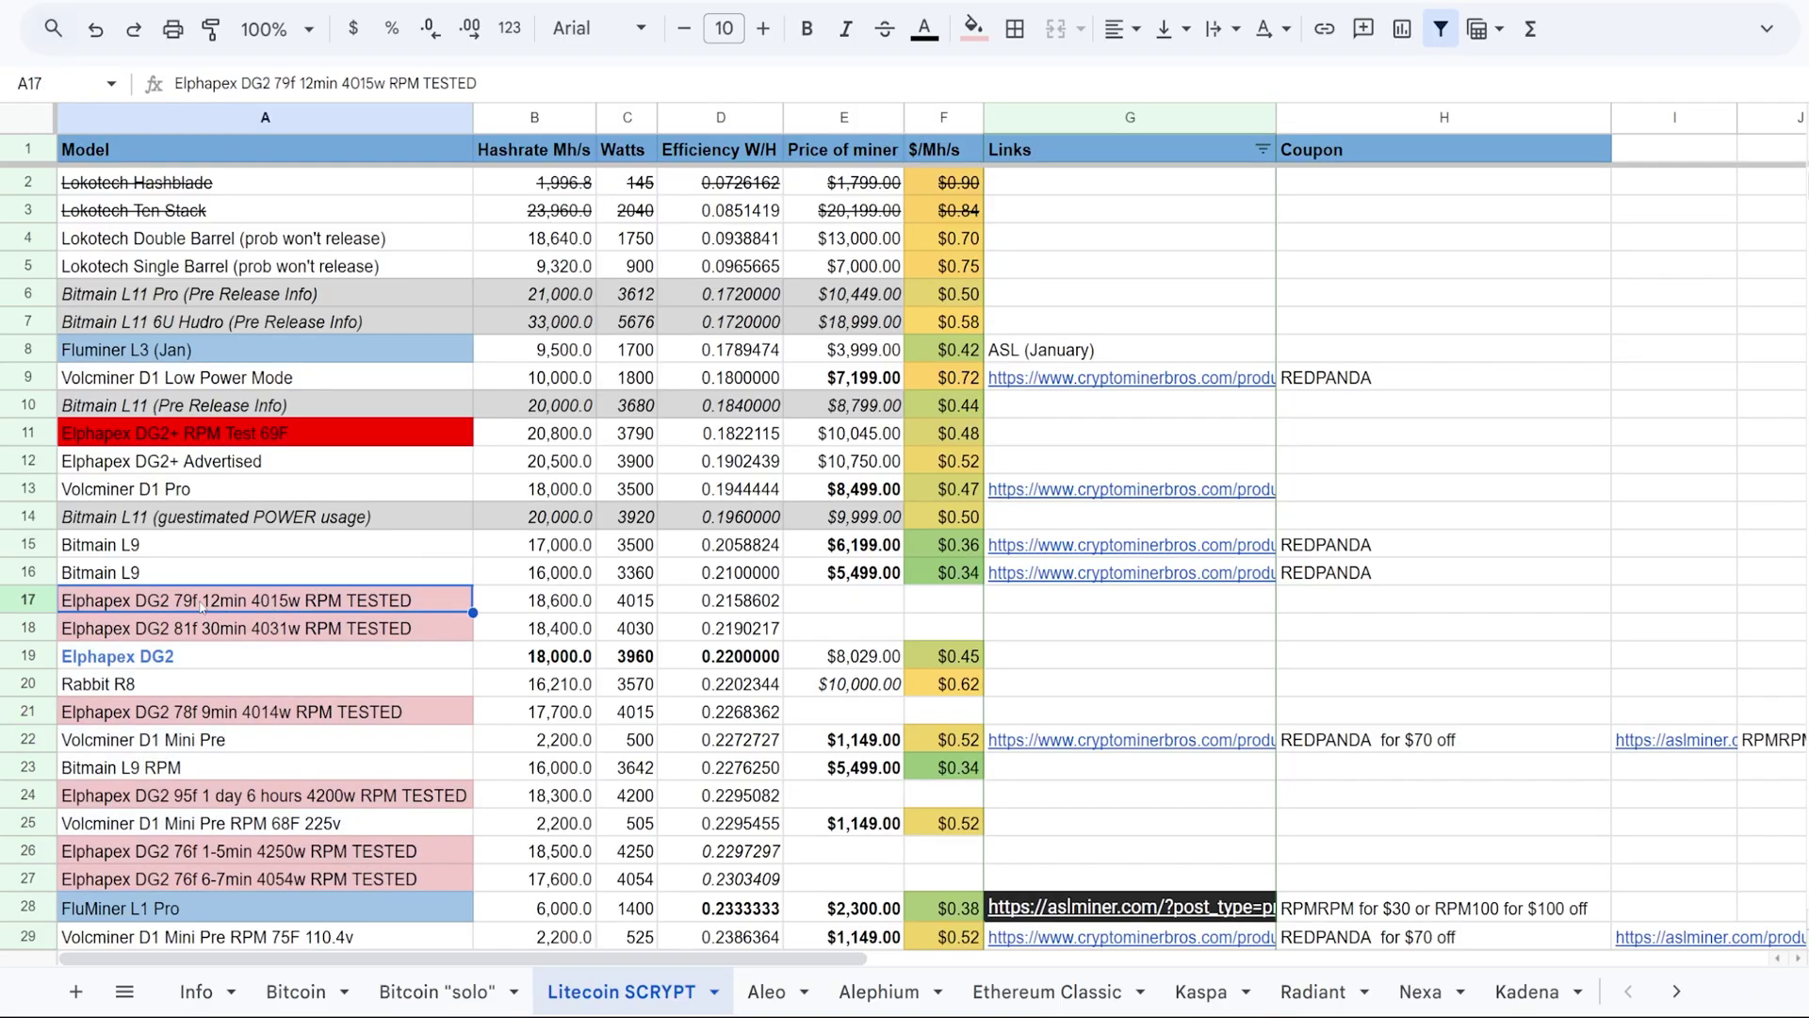
{"action": "left_click", "coordinate": [192, 635]}
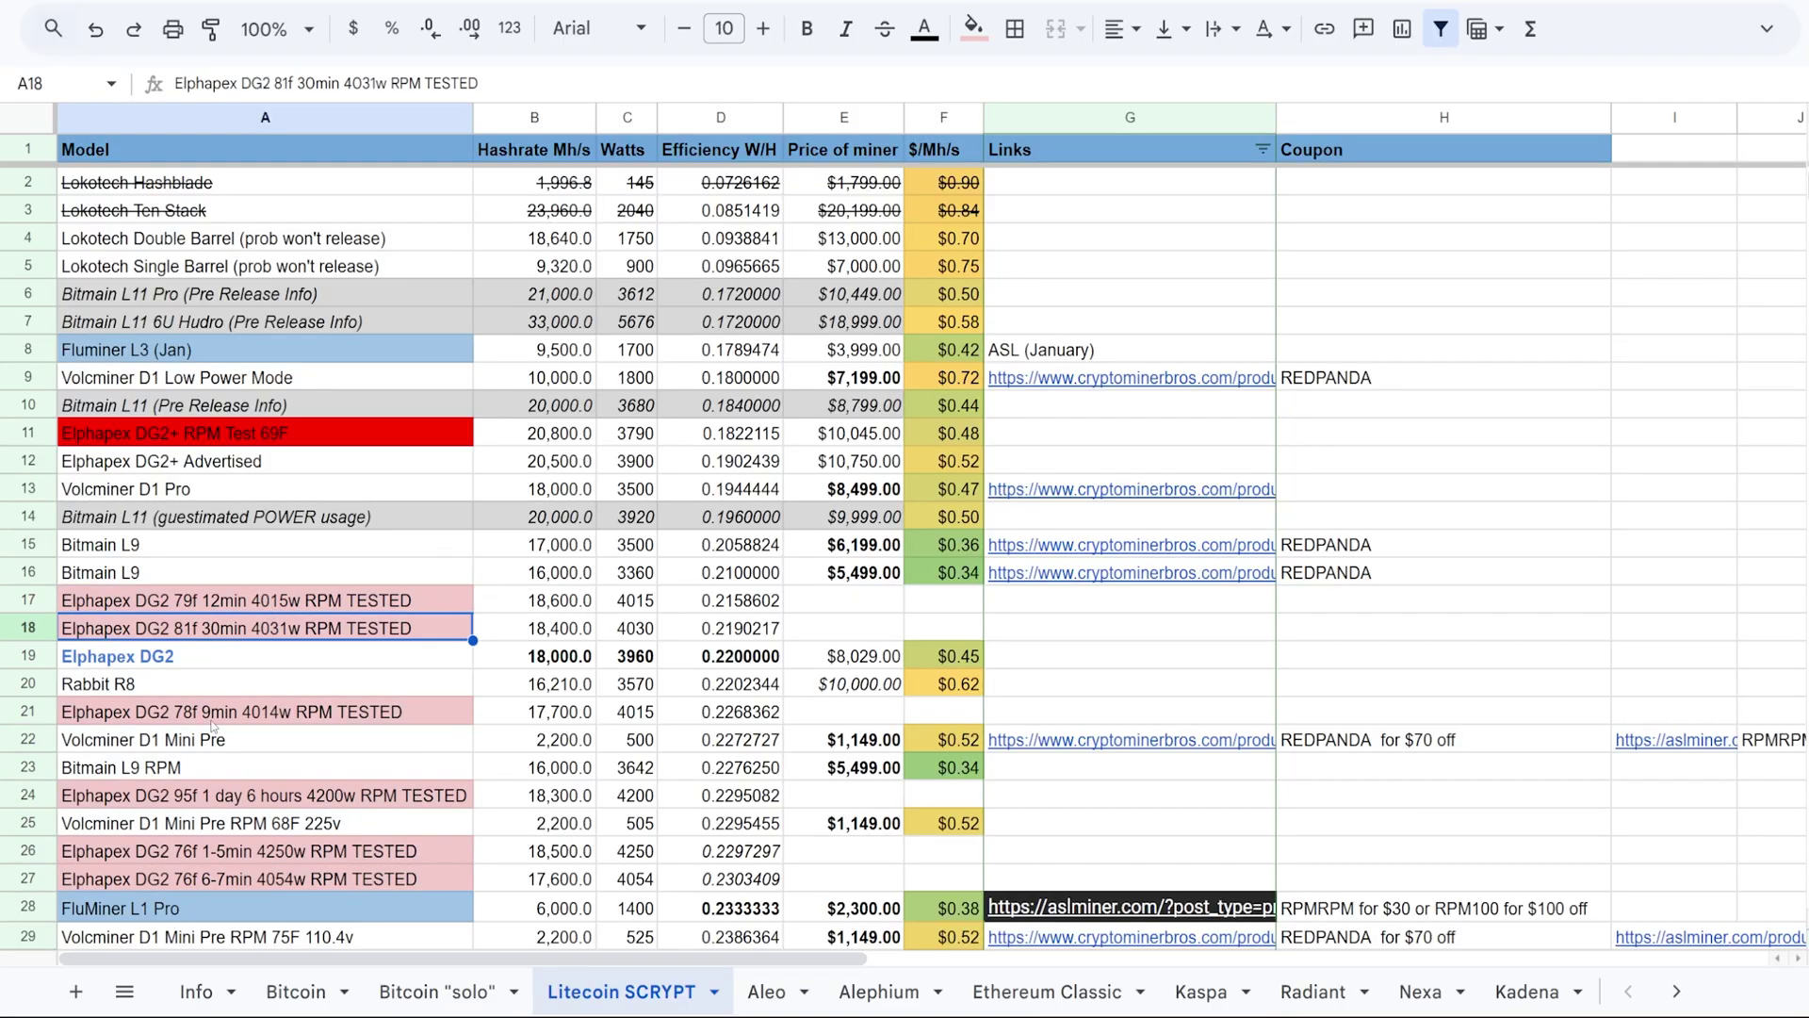
{"action": "left_click", "coordinate": [187, 803]}
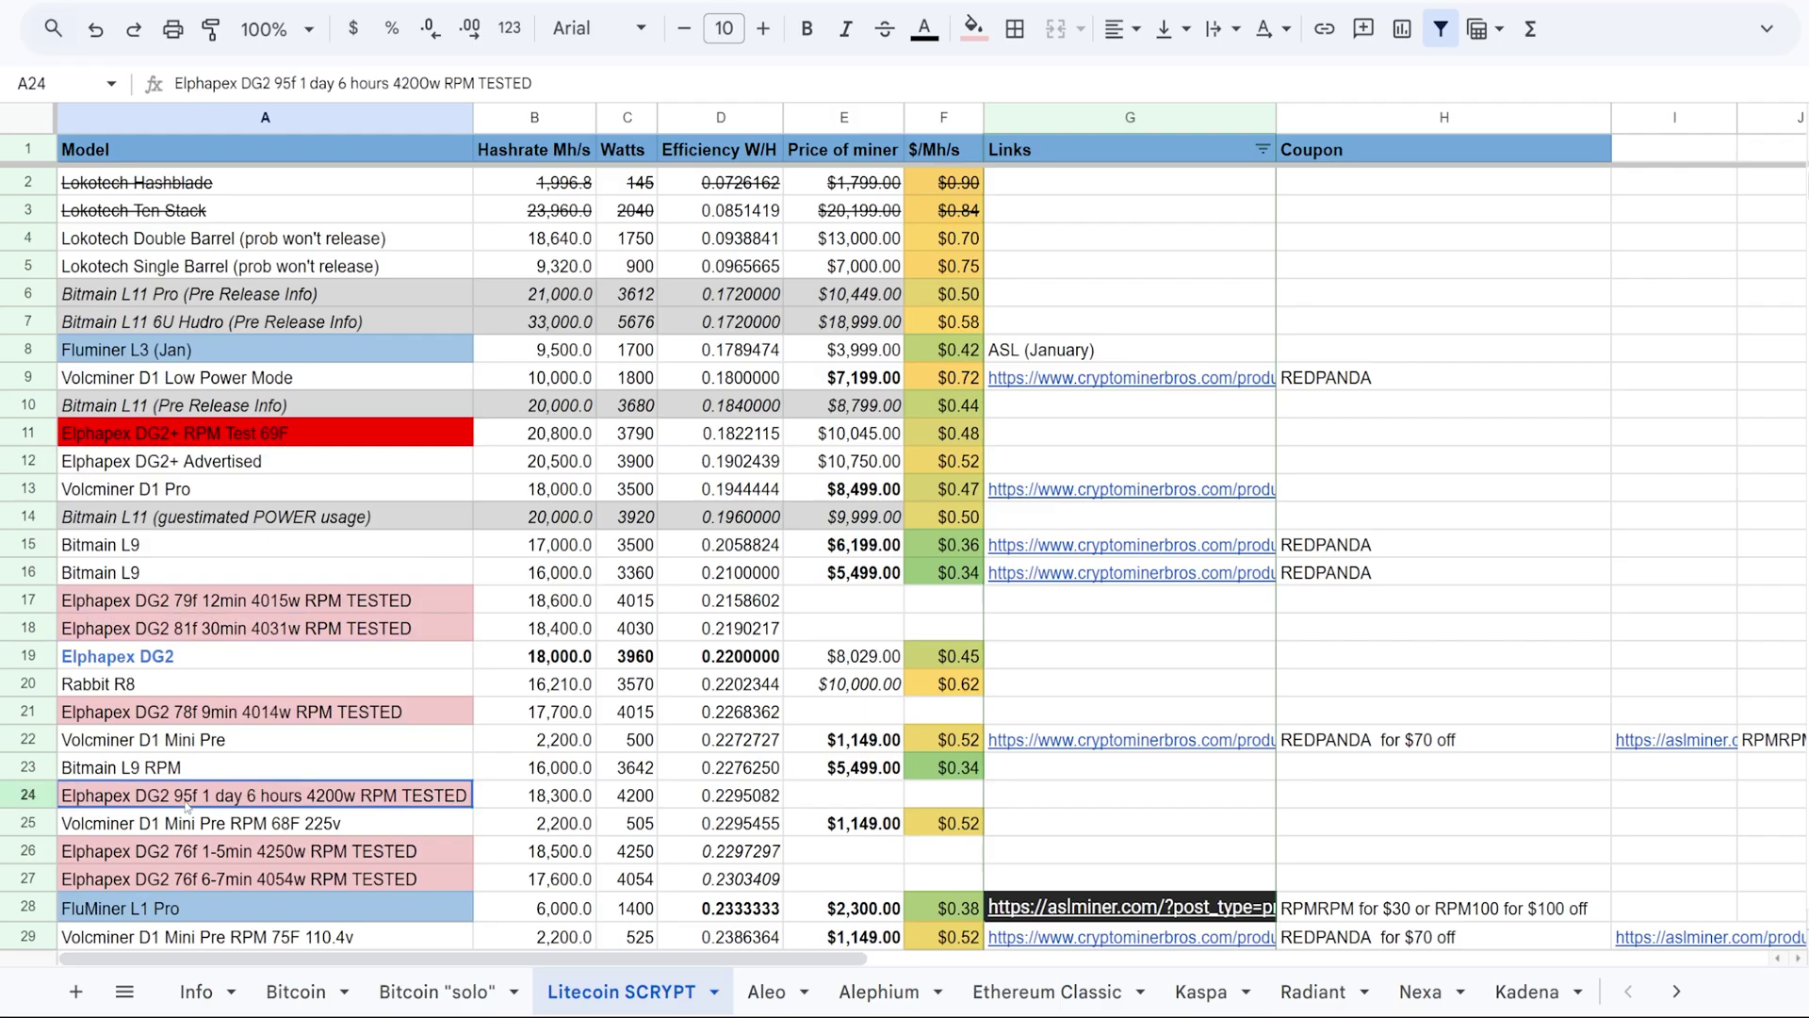
{"action": "left_click", "coordinate": [199, 858]}
{"action": "left_click", "coordinate": [232, 799]}
Inspect the efficiency and wattage of the Elphapex DG2 95f test and the wattage of the 78f test.
{"action": "left_click", "coordinate": [709, 802]}
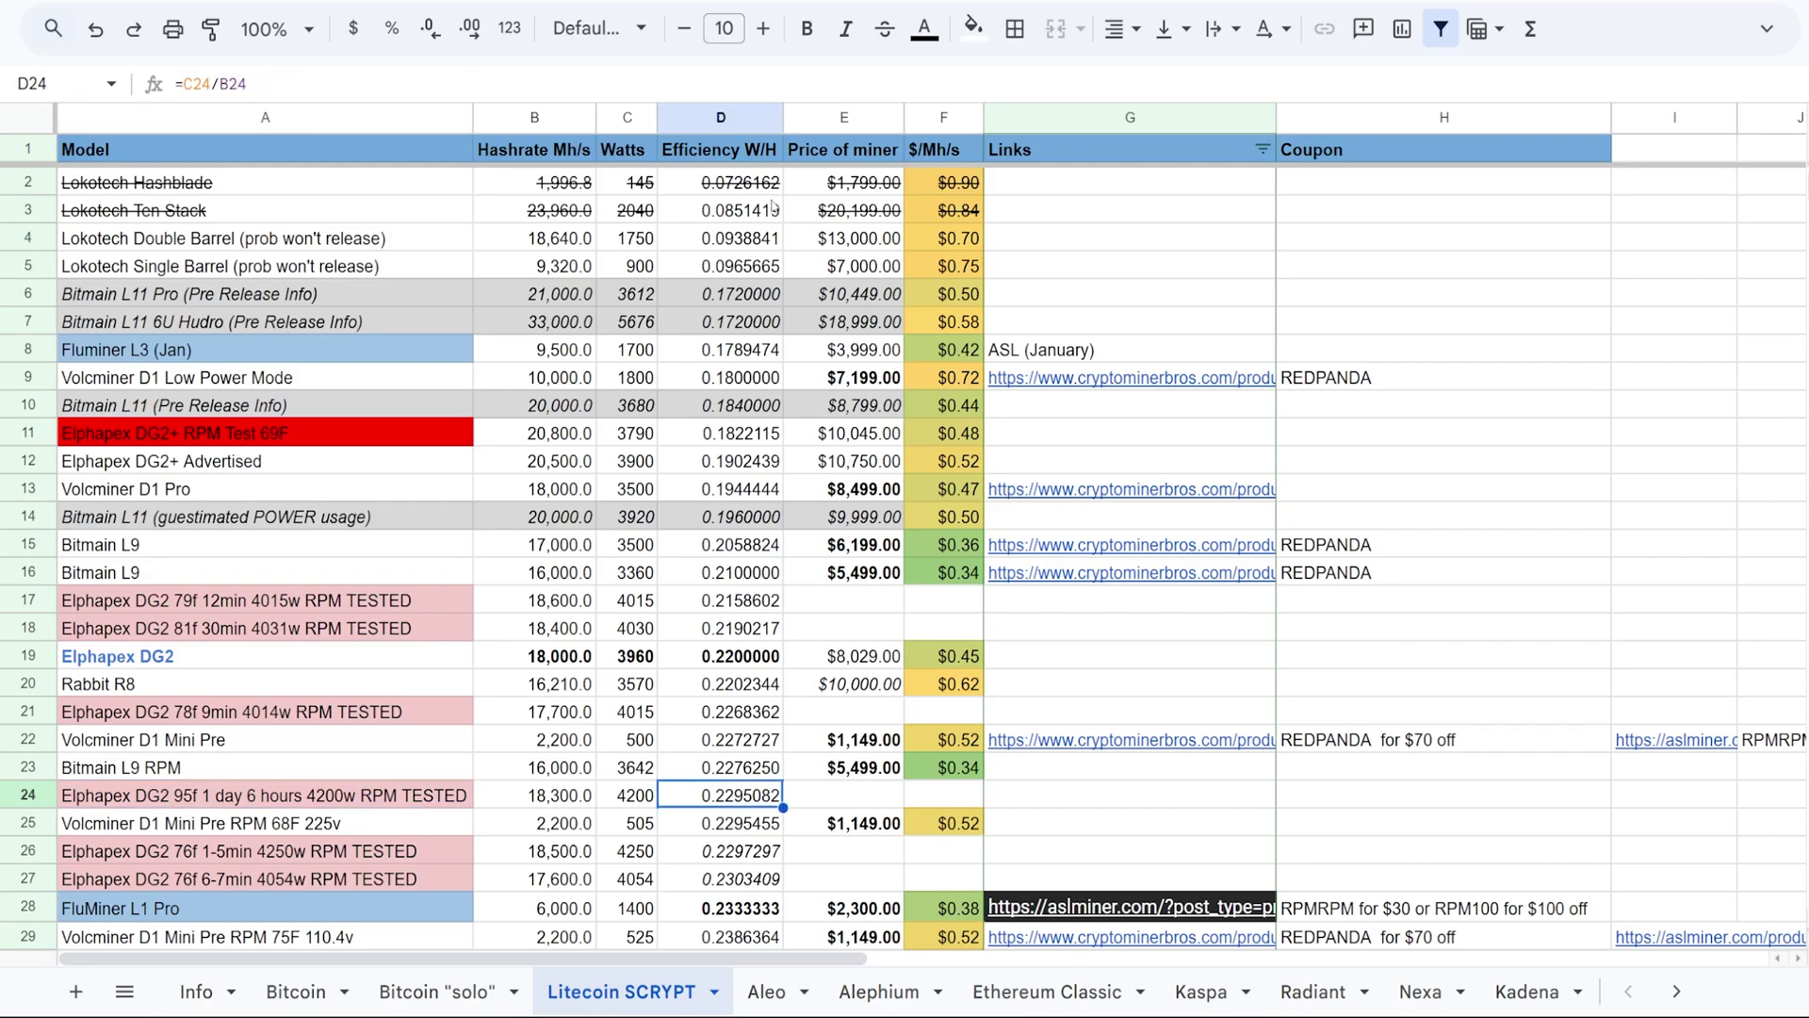
{"action": "left_click", "coordinate": [641, 803]}
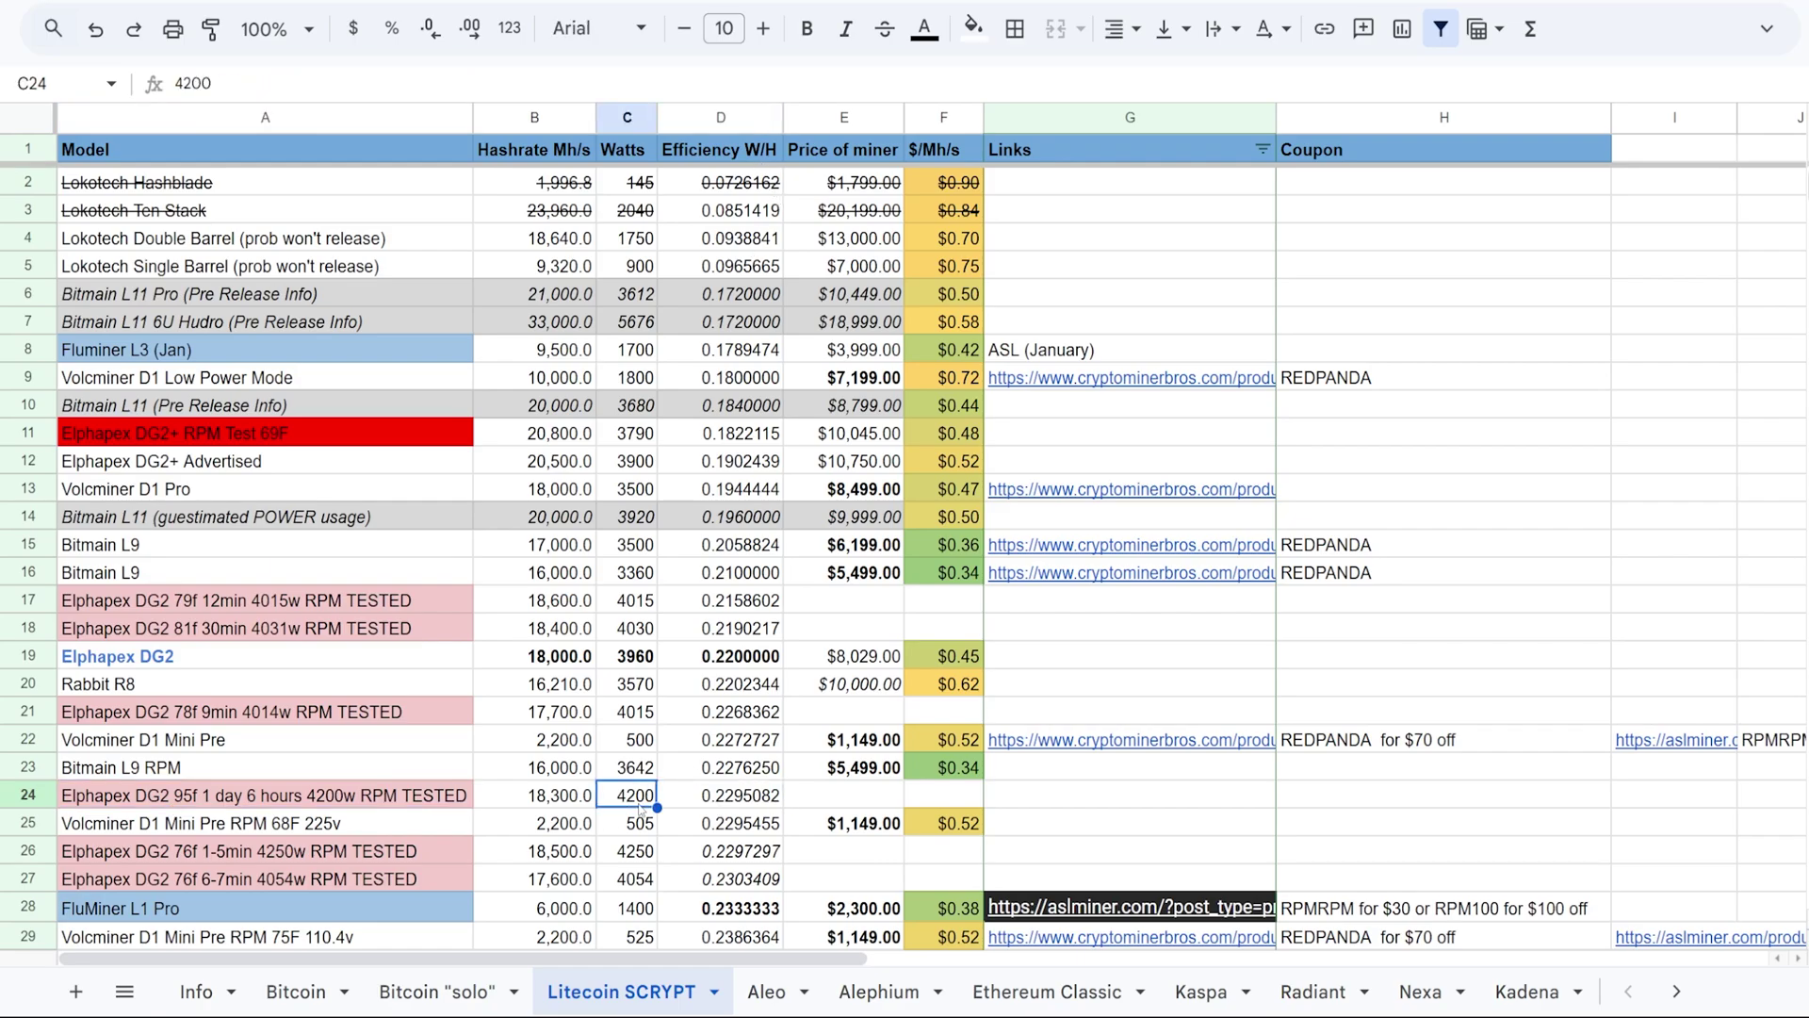
{"action": "left_click", "coordinate": [626, 712]}
Inspect the DG2+ RPM Test 69F wattage and efficiency, and compare the efficiency with the DG2+ Advertised row.
{"action": "left_click_drag", "start_coordinate": [624, 433], "coordinate": [286, 452]}
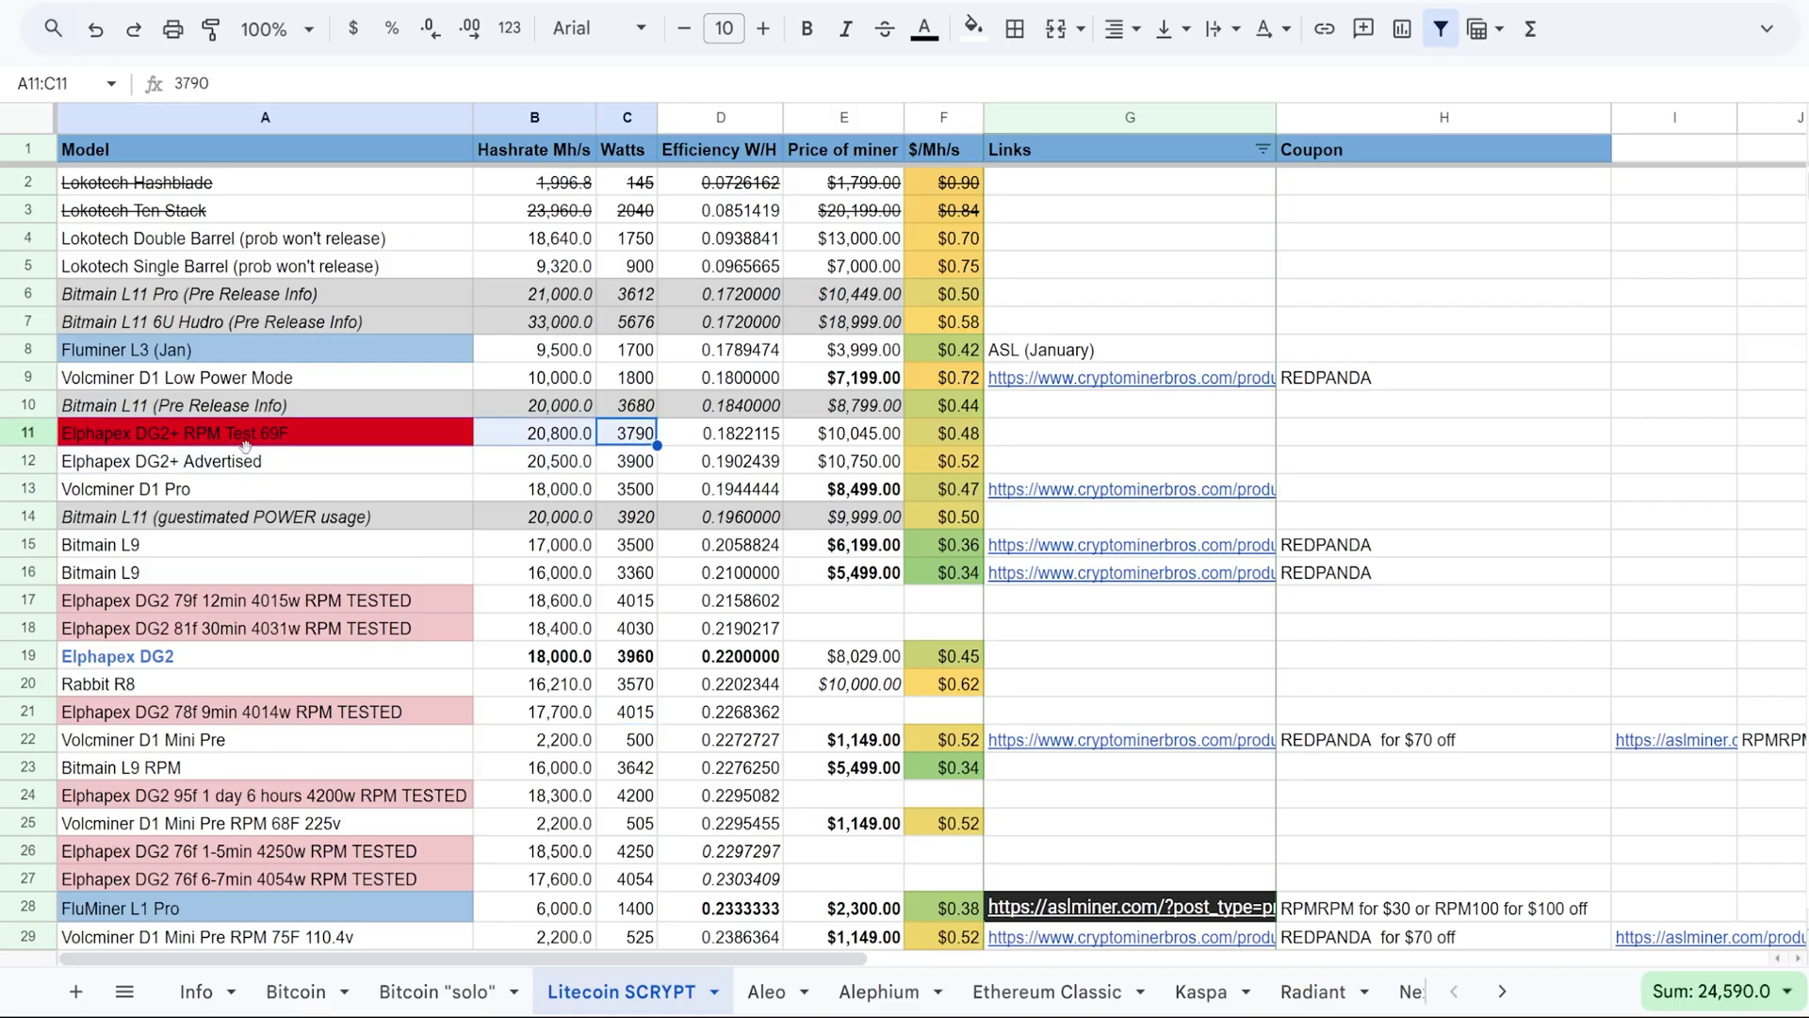
{"action": "left_click", "coordinate": [242, 444]}
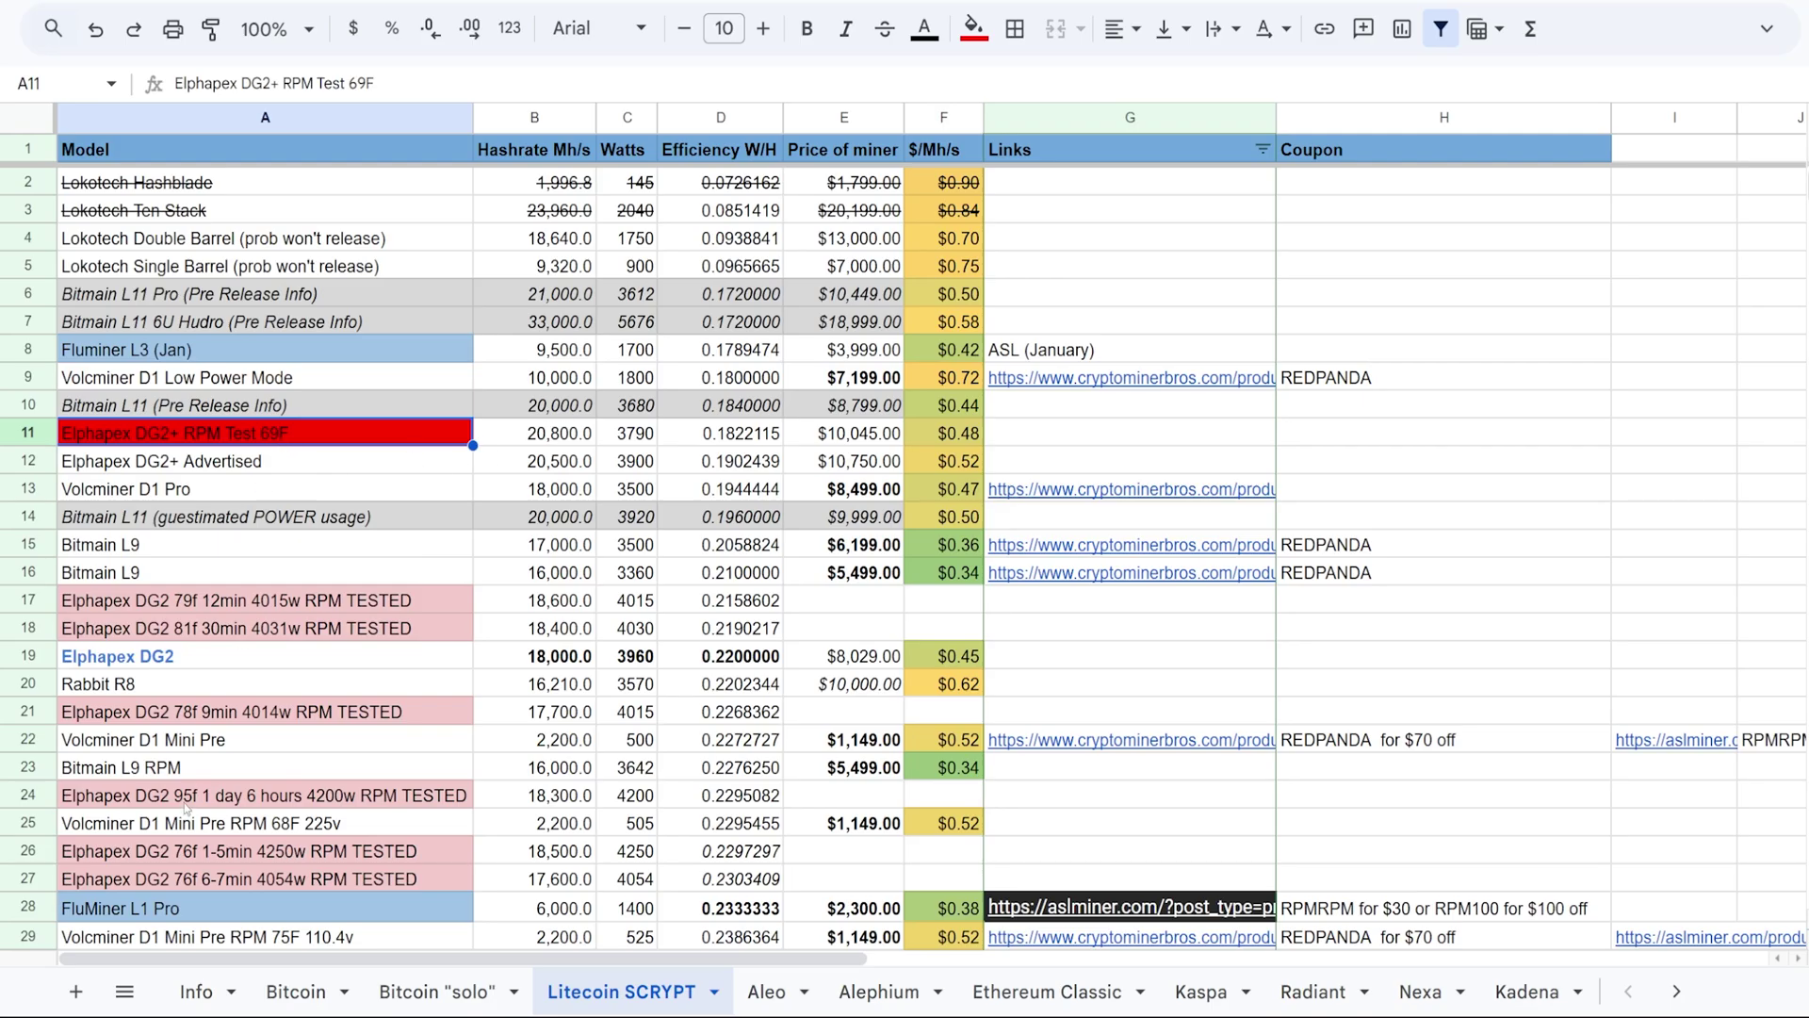
{"action": "left_click", "coordinate": [637, 439]}
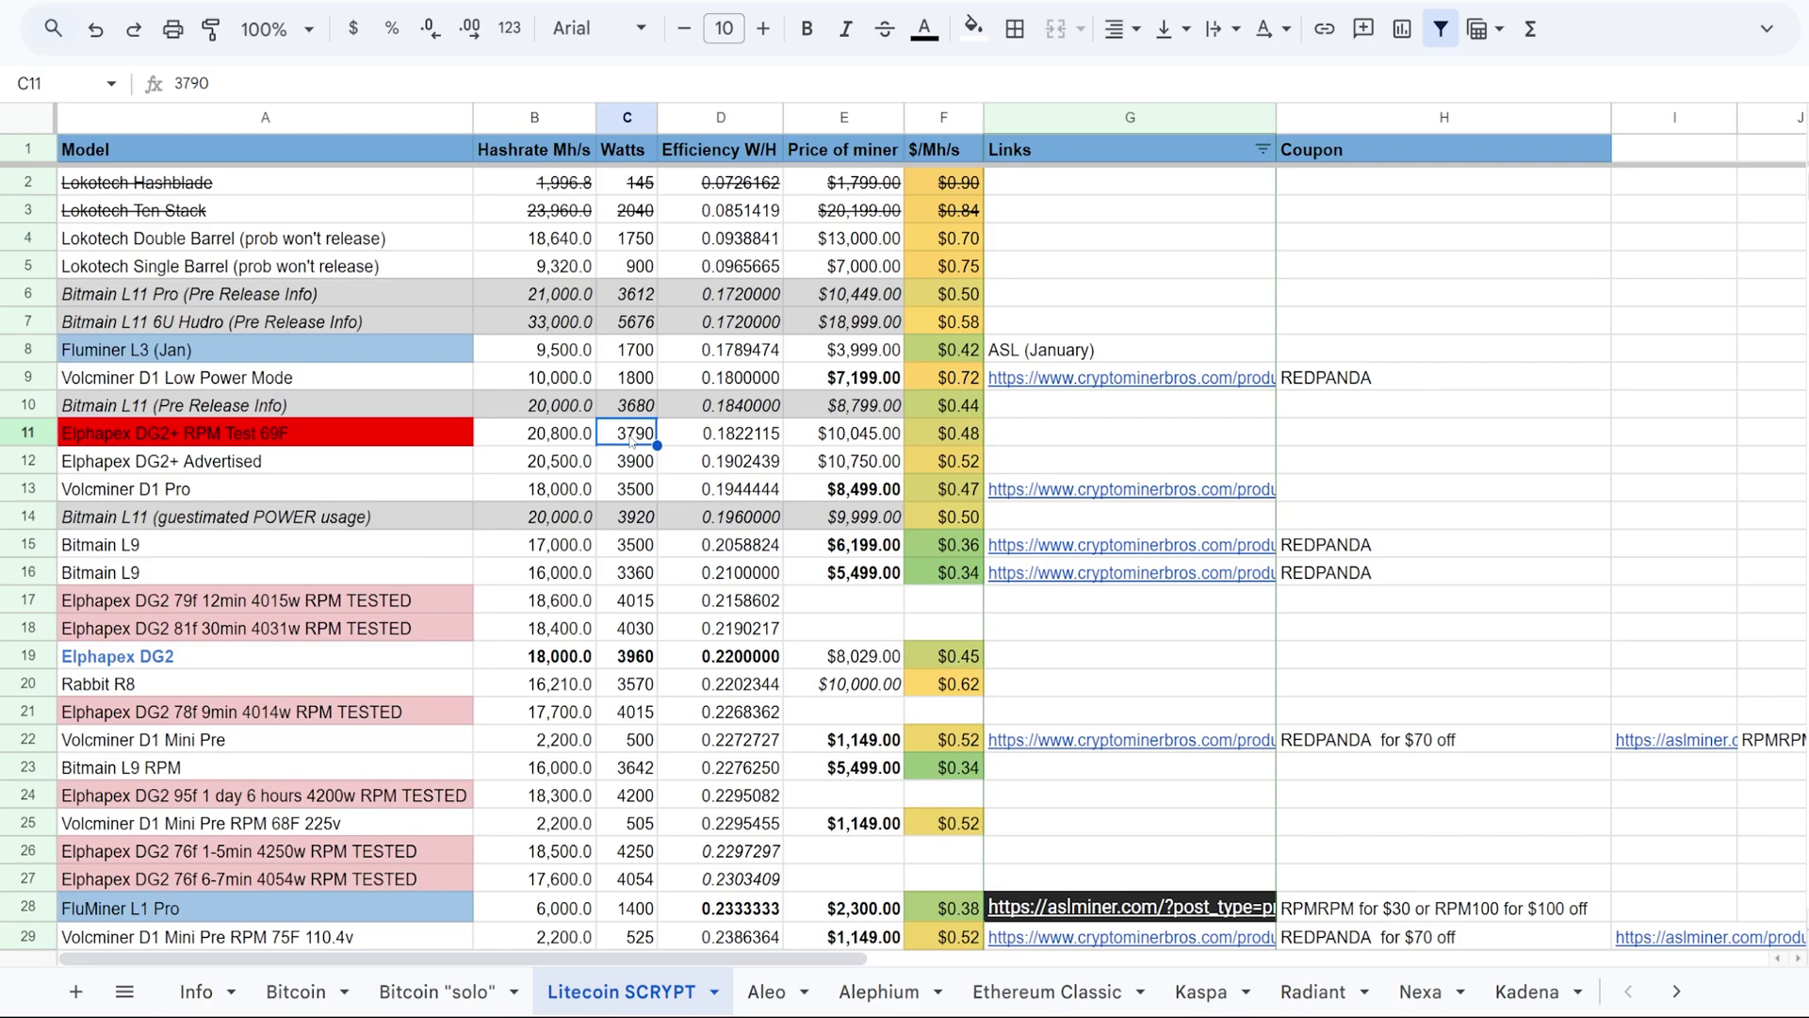
{"action": "left_click", "coordinate": [726, 441]}
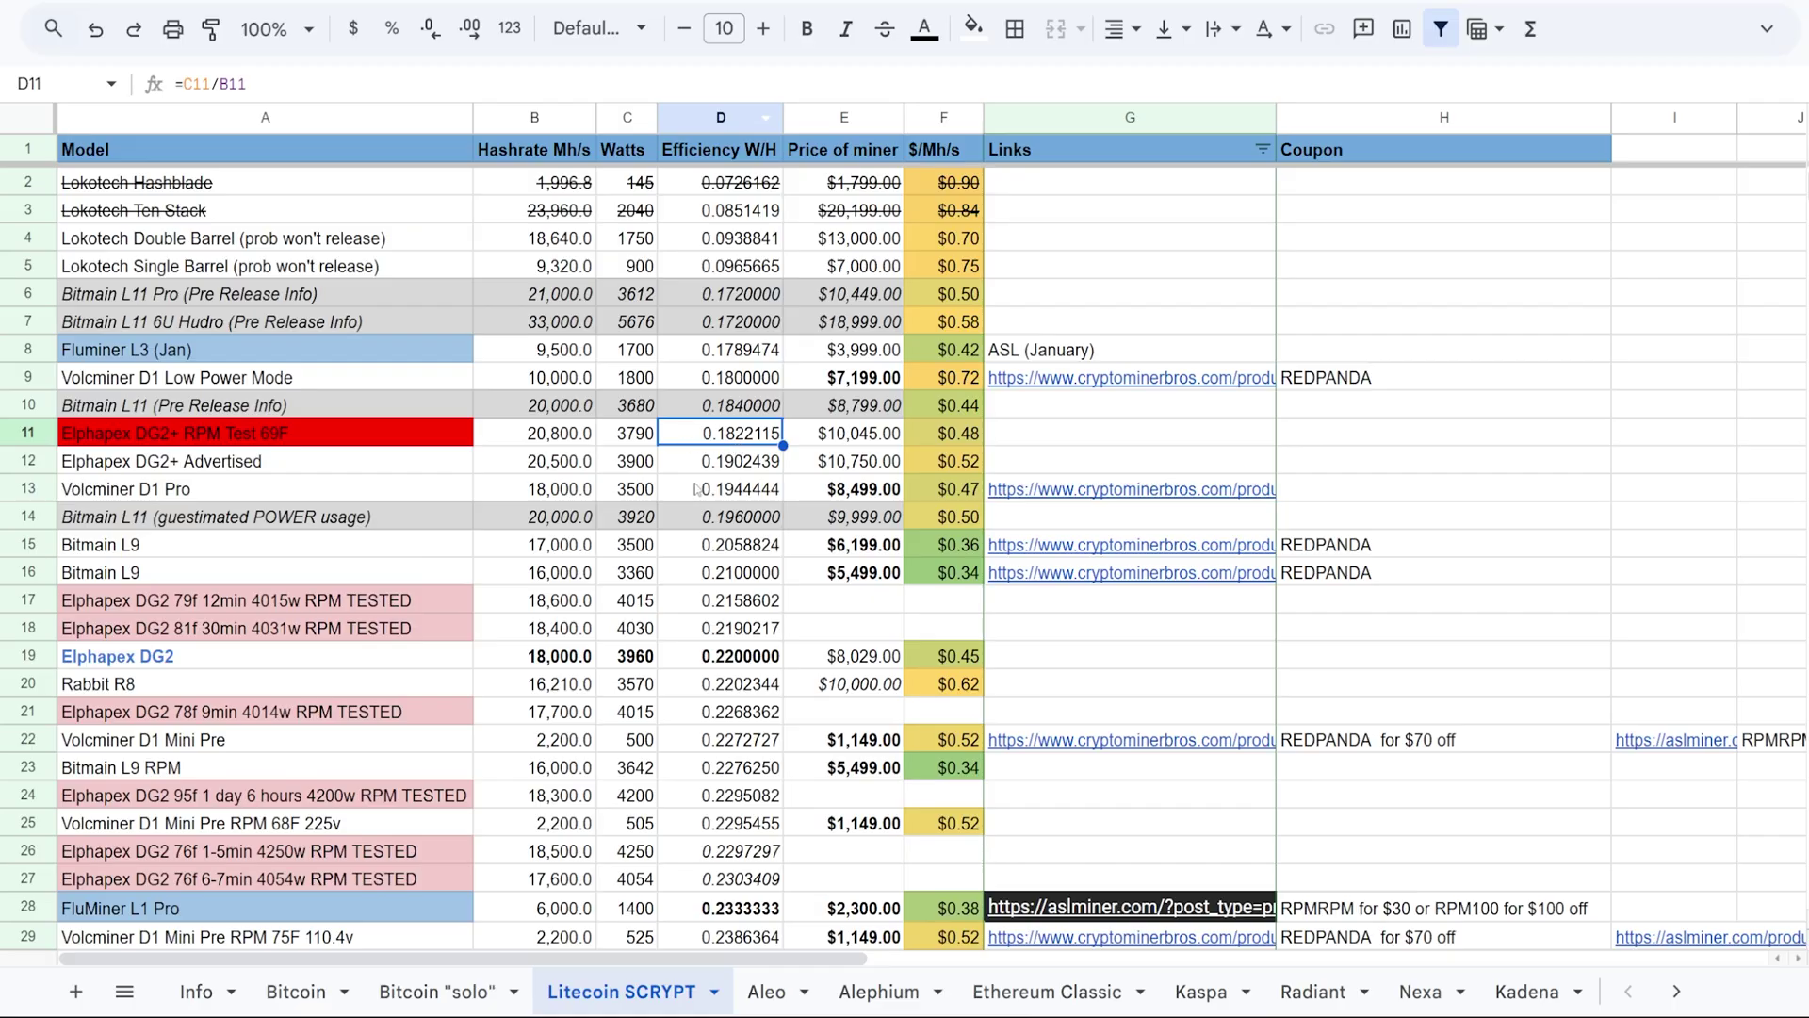
{"action": "left_click", "coordinate": [725, 471]}
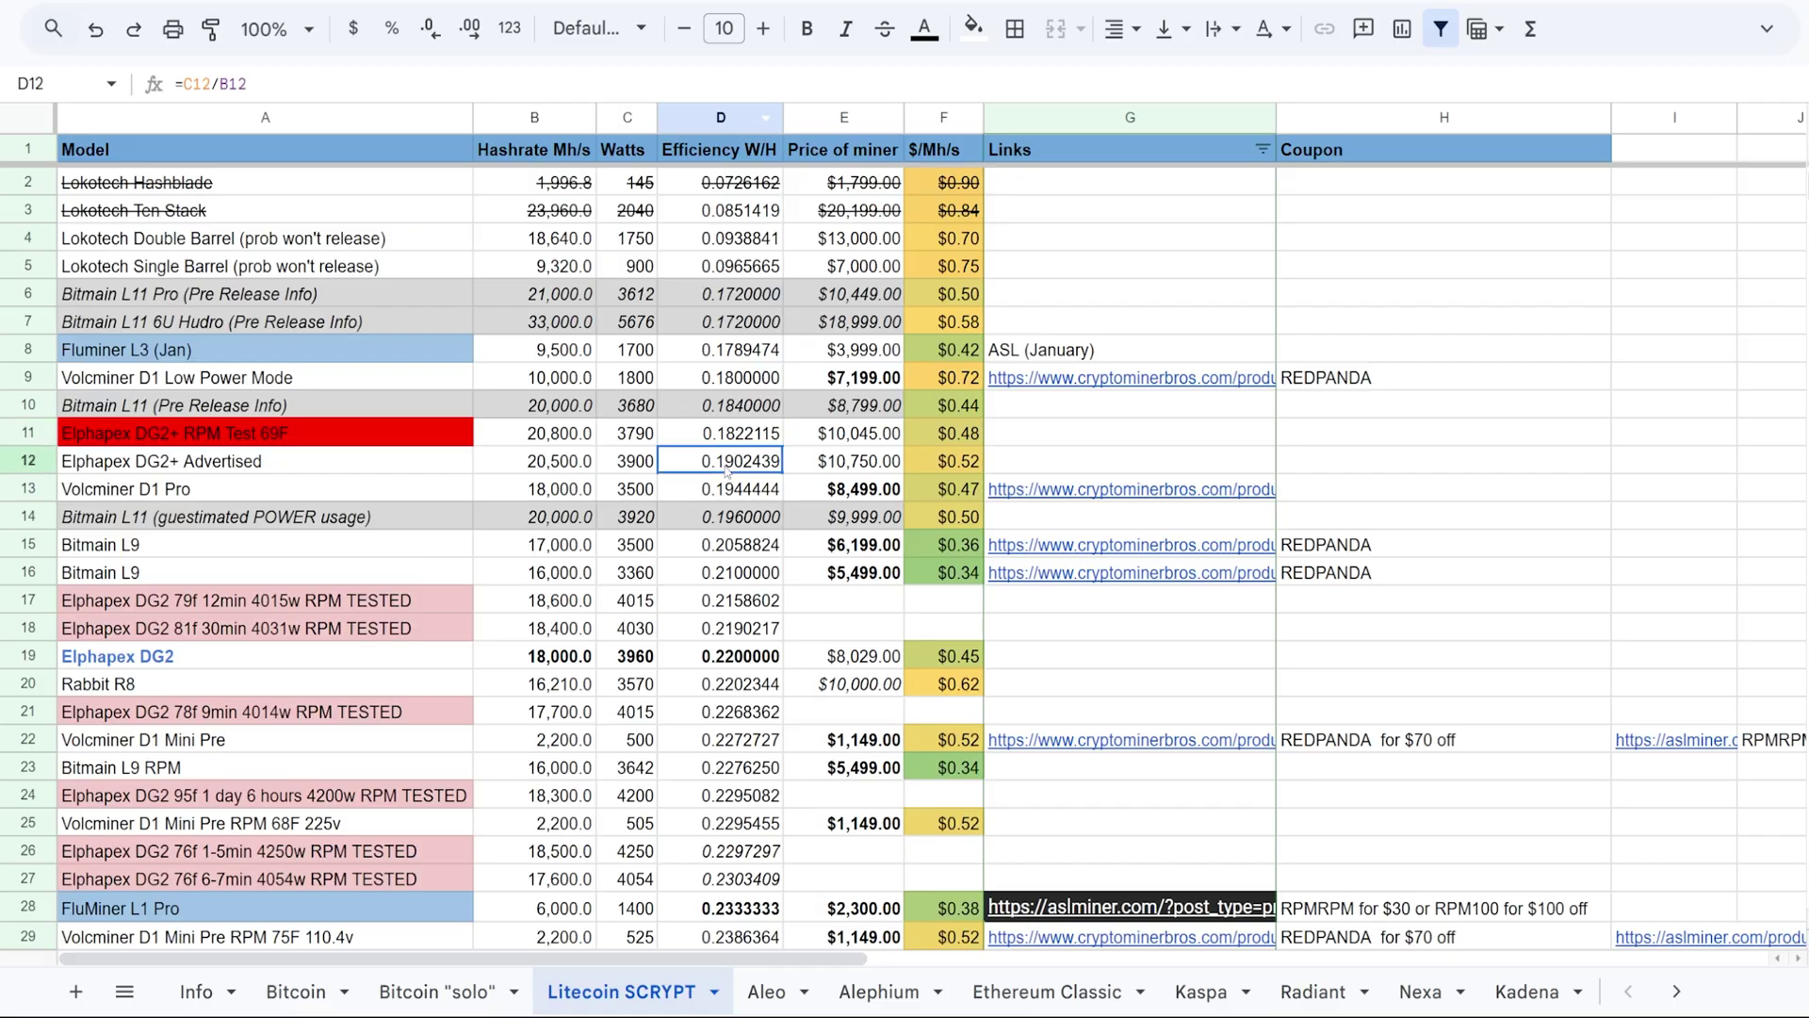
Inspect the hashrate, wattage and efficiency of the Elphapex DG2+ Advertised row and the Volcminer D1 Pro's efficiency.
{"action": "left_click", "coordinate": [563, 476]}
{"action": "left_click", "coordinate": [629, 471]}
{"action": "left_click", "coordinate": [735, 468]}
{"action": "left_click", "coordinate": [733, 499]}
Compare the two Bitmain L9 entries with the Elphapex DG2 79f 12min test entry.
{"action": "left_click_drag", "start_coordinate": [424, 546], "coordinate": [527, 572]}
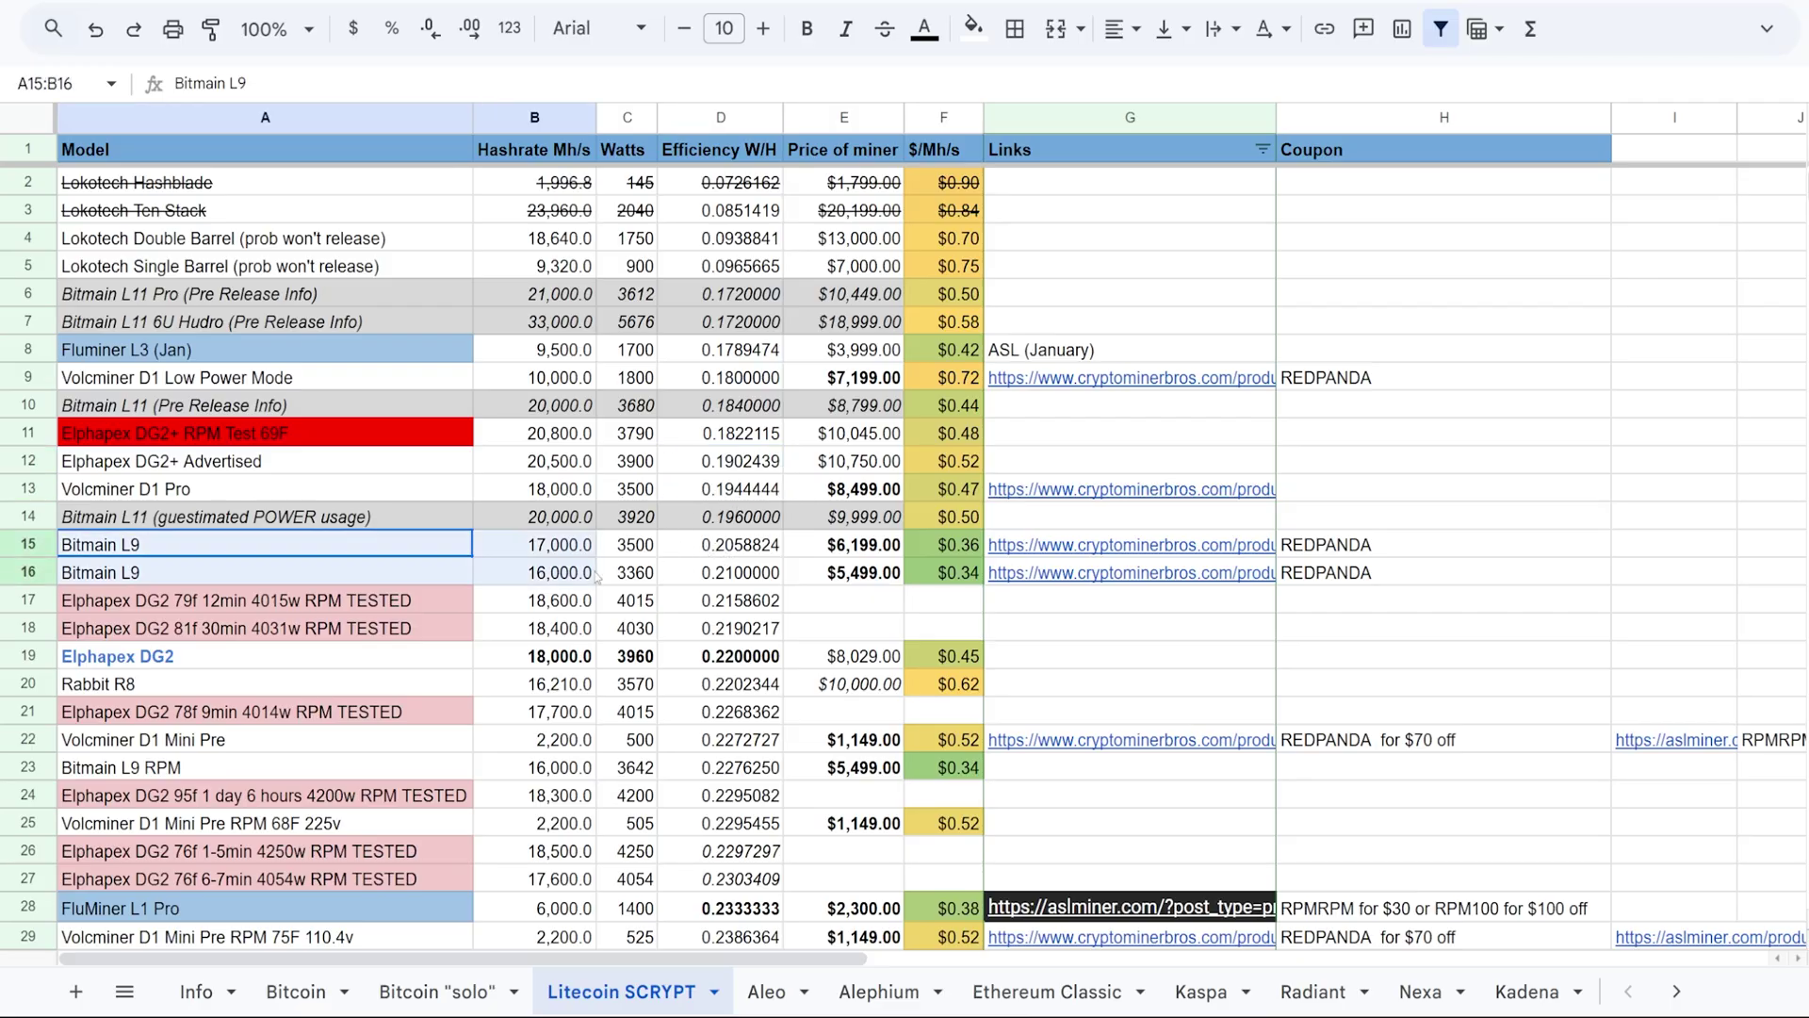
{"action": "left_click_drag", "start_coordinate": [351, 555], "coordinate": [414, 563]}
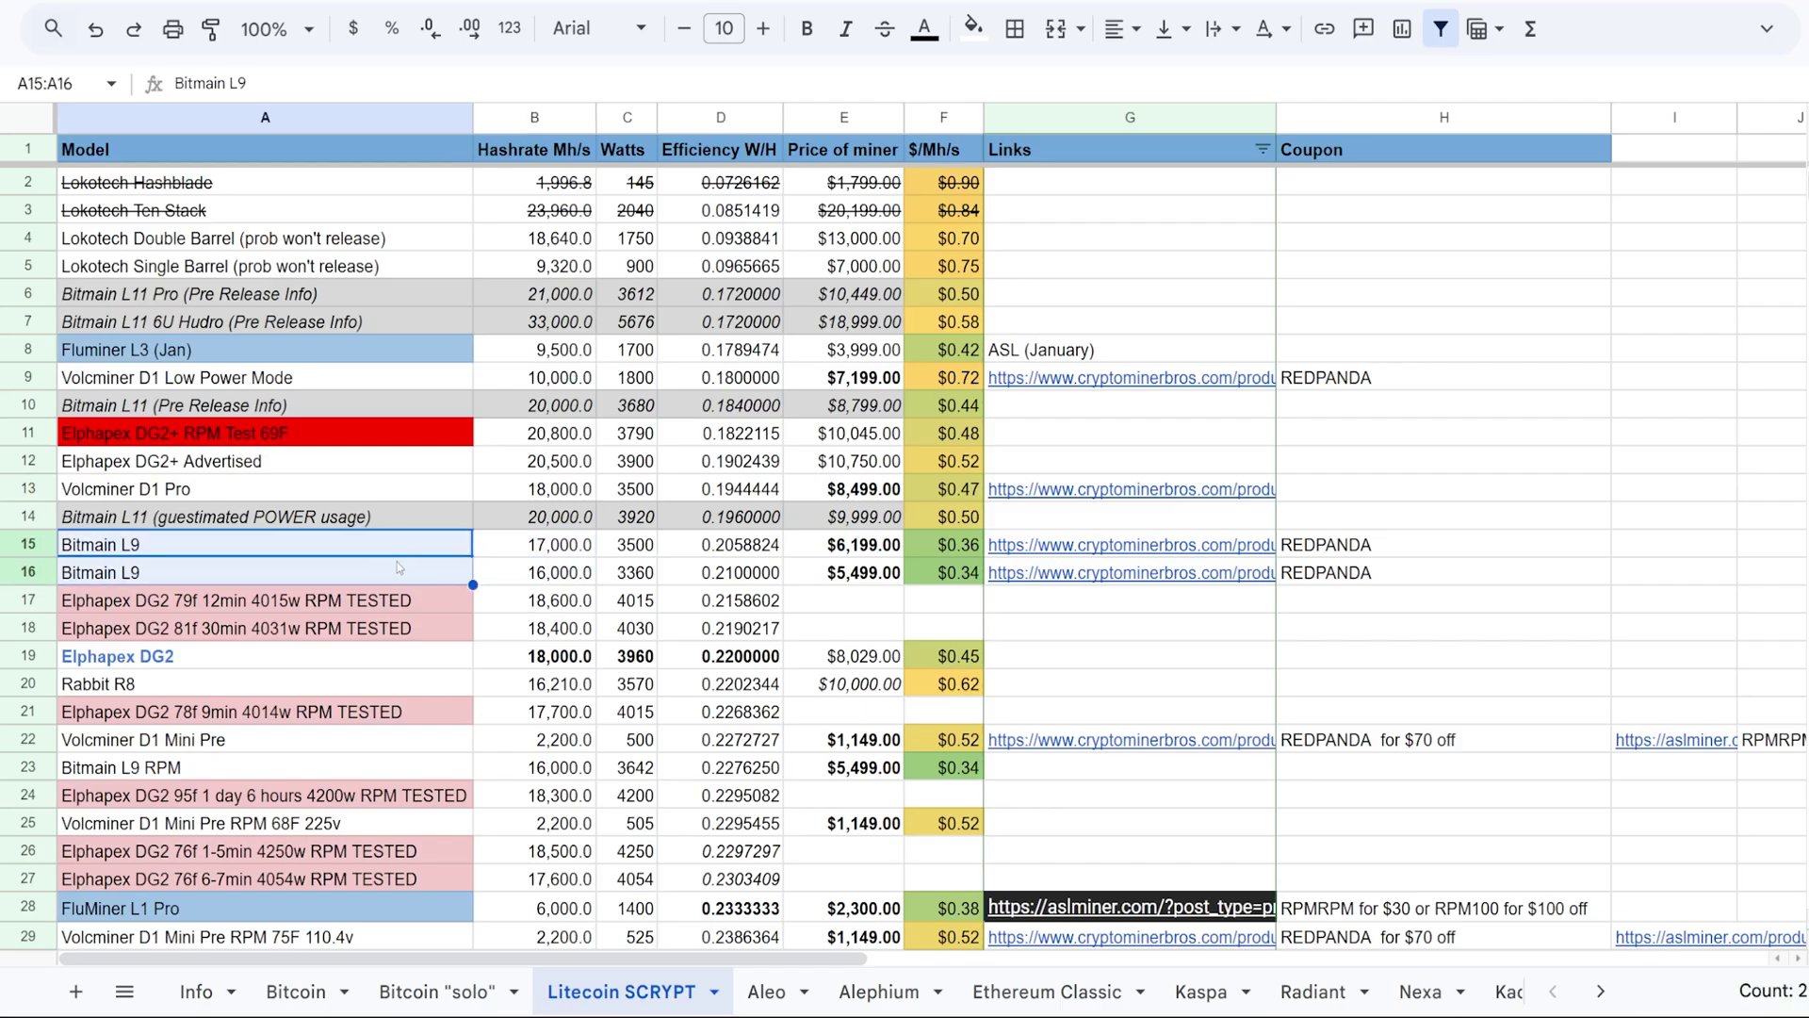
{"action": "left_click", "coordinate": [415, 552]}
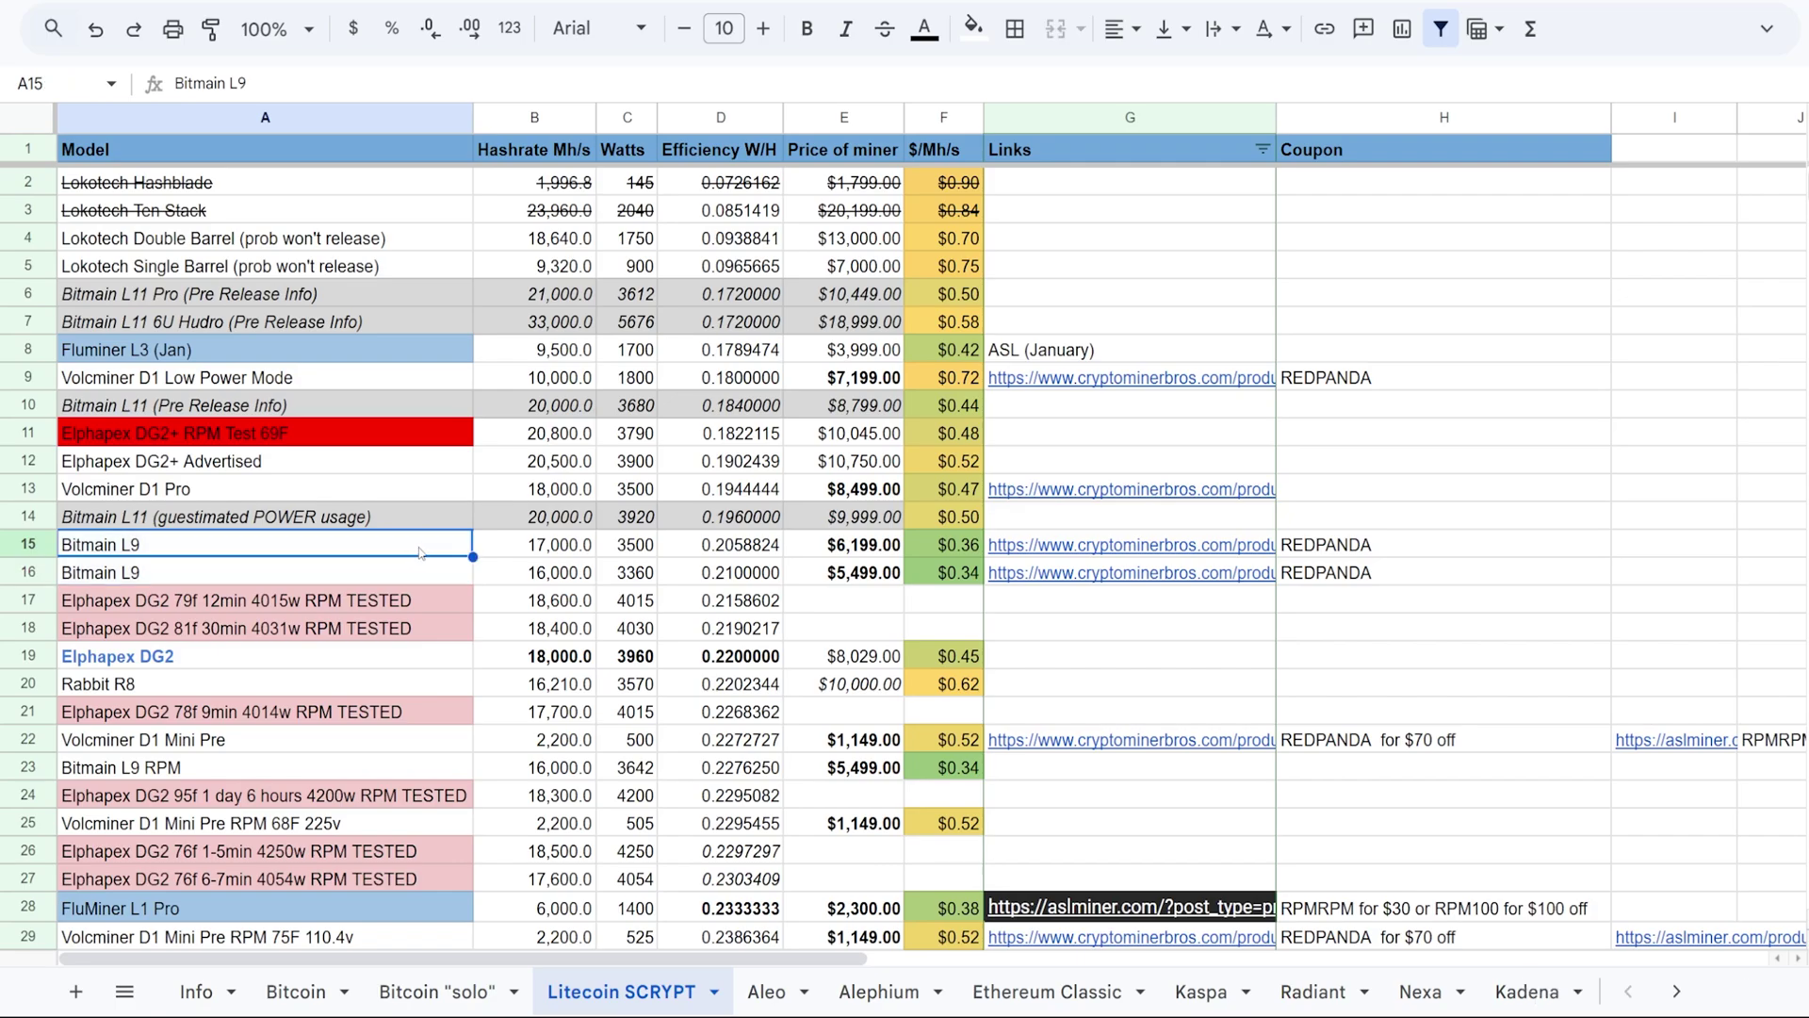
{"action": "left_click", "coordinate": [352, 612]}
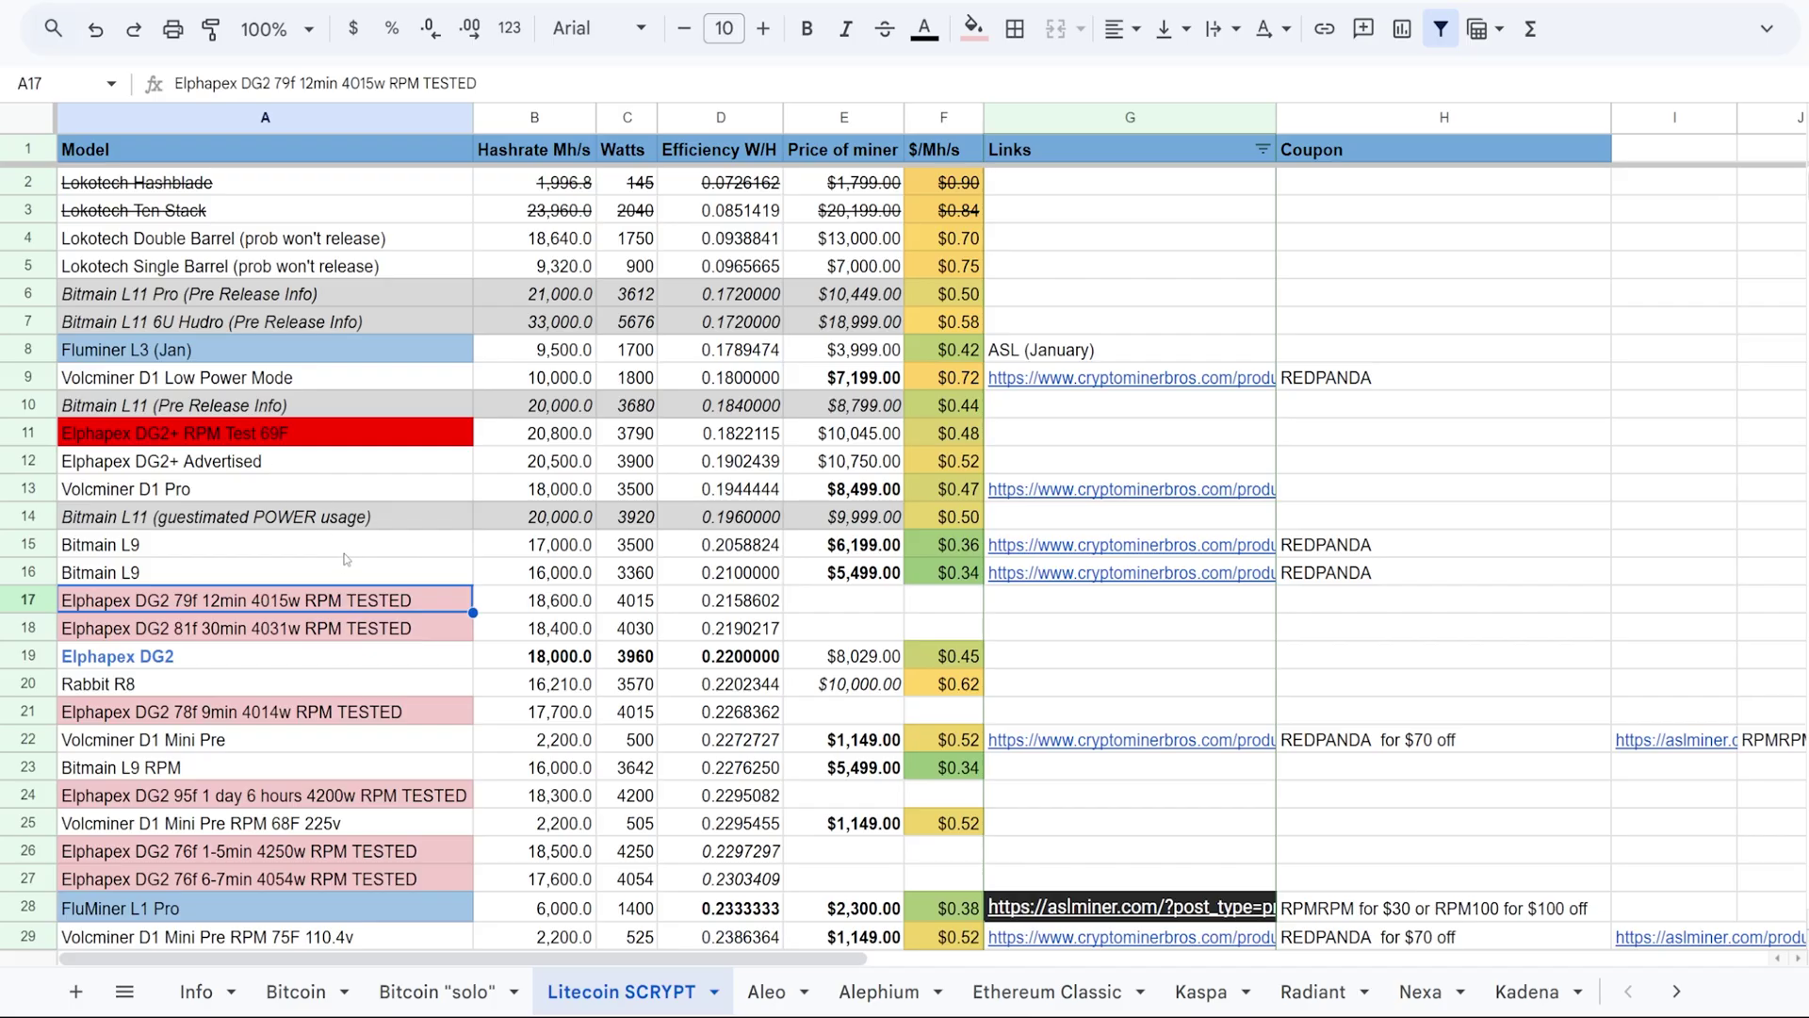
{"action": "left_click", "coordinate": [298, 573]}
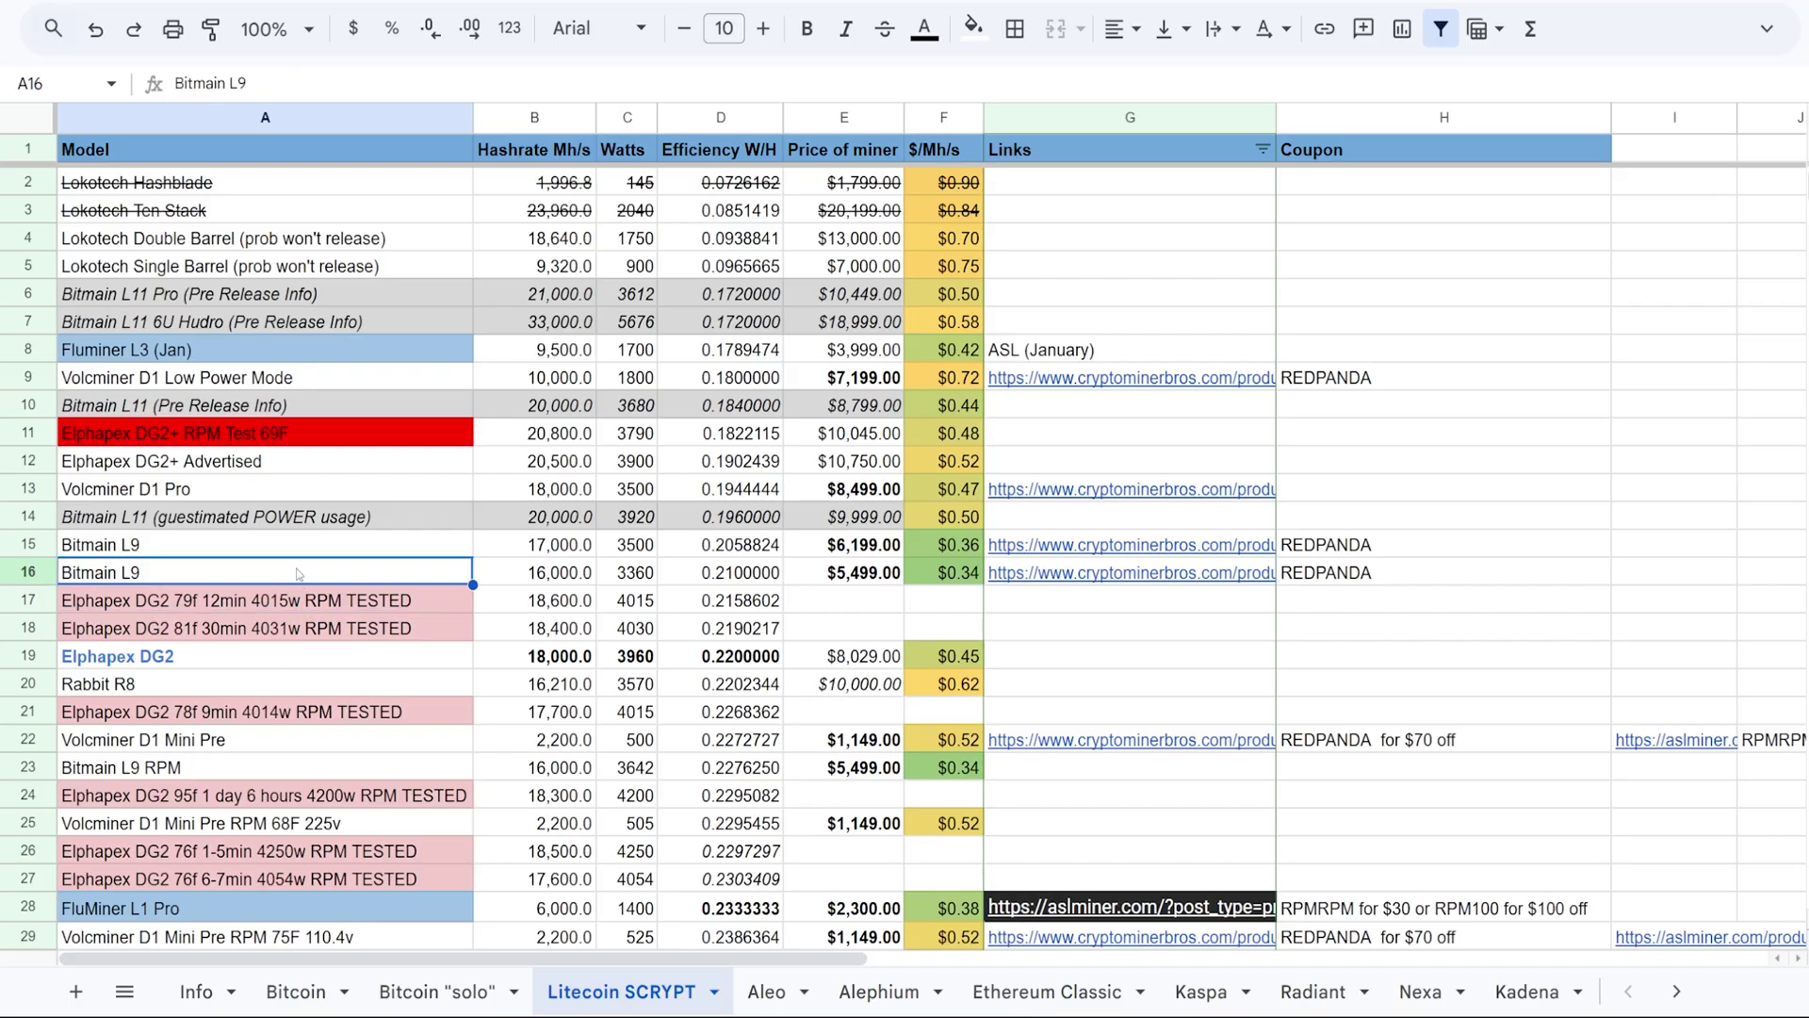
{"action": "left_click", "coordinate": [395, 612]}
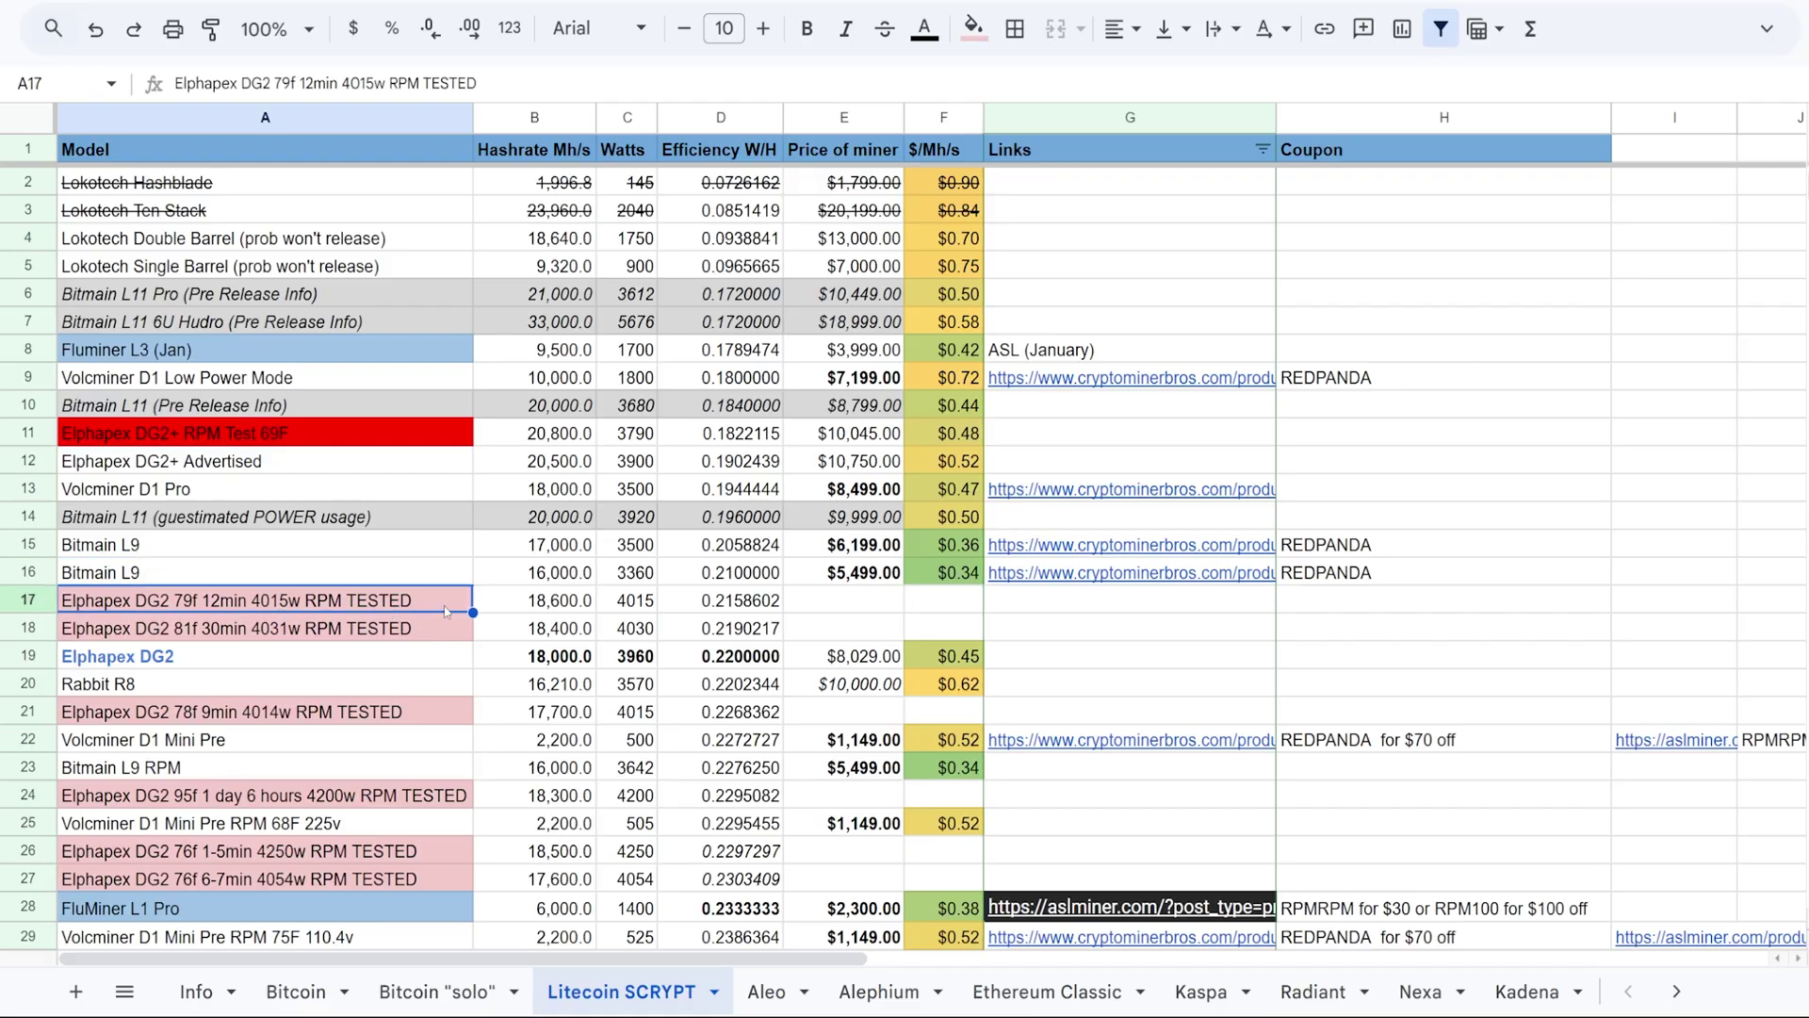
{"action": "left_click", "coordinate": [217, 555]}
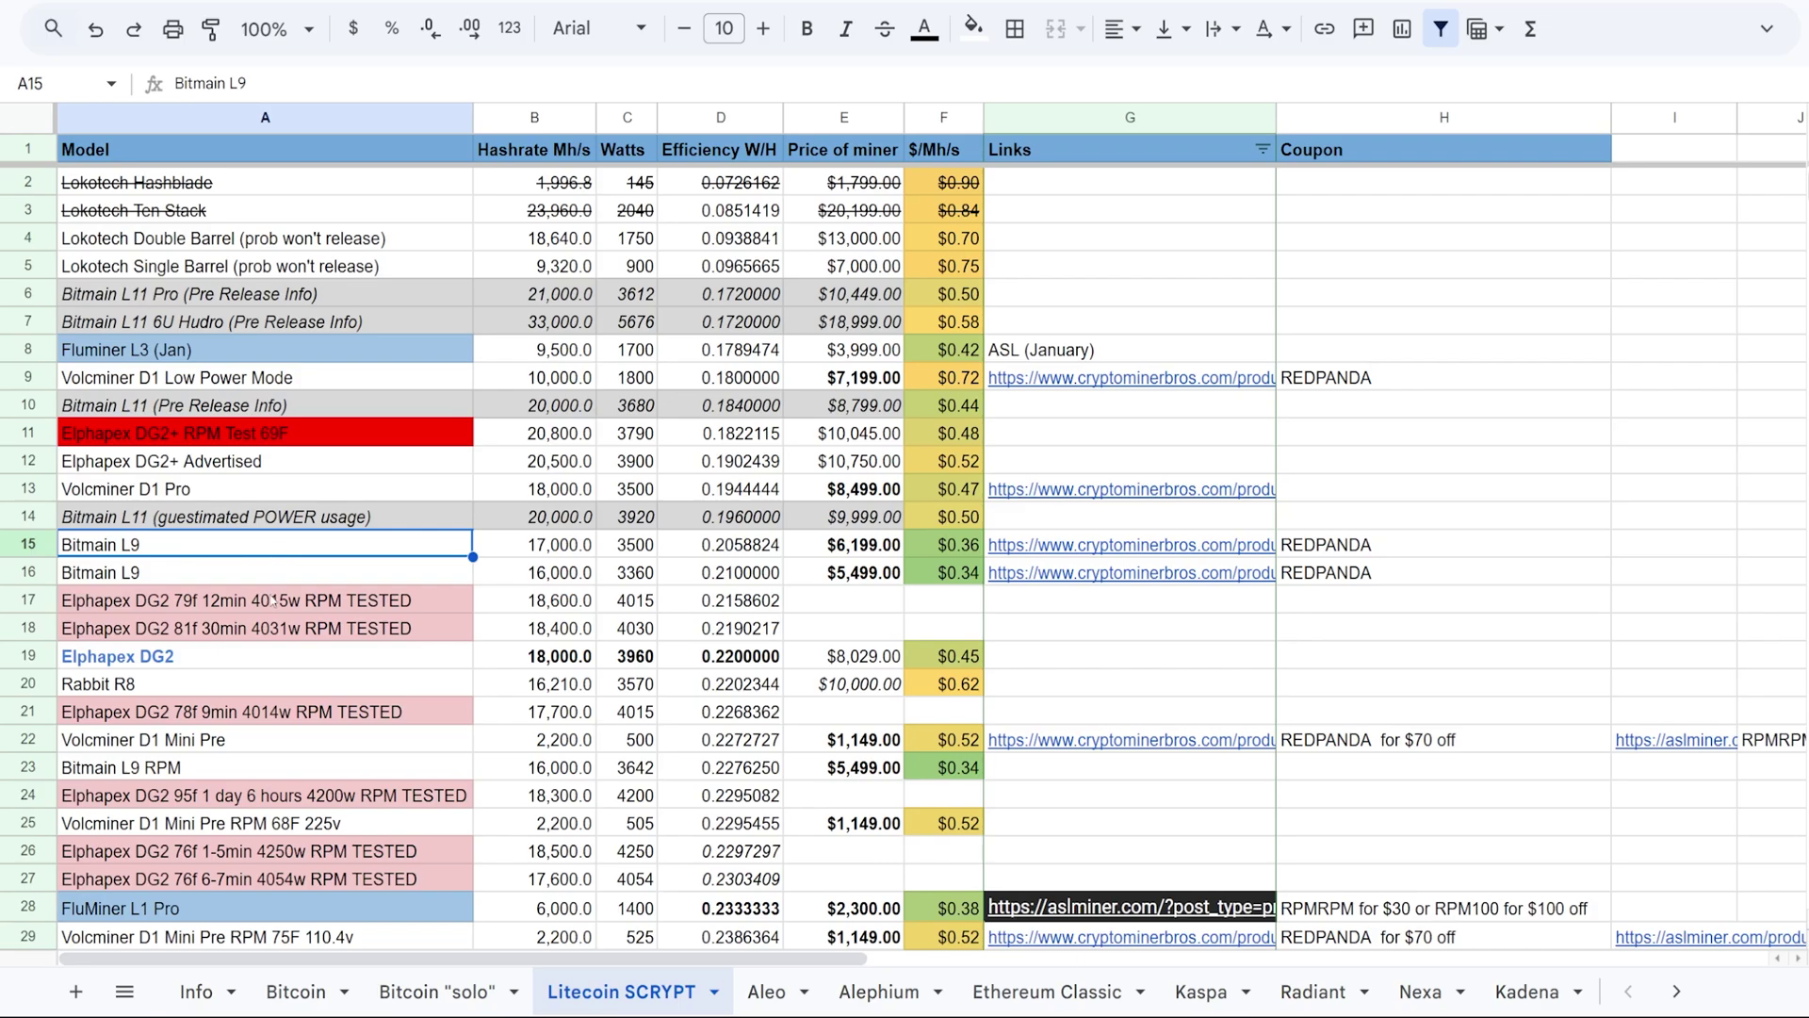
{"action": "left_click", "coordinate": [265, 604]}
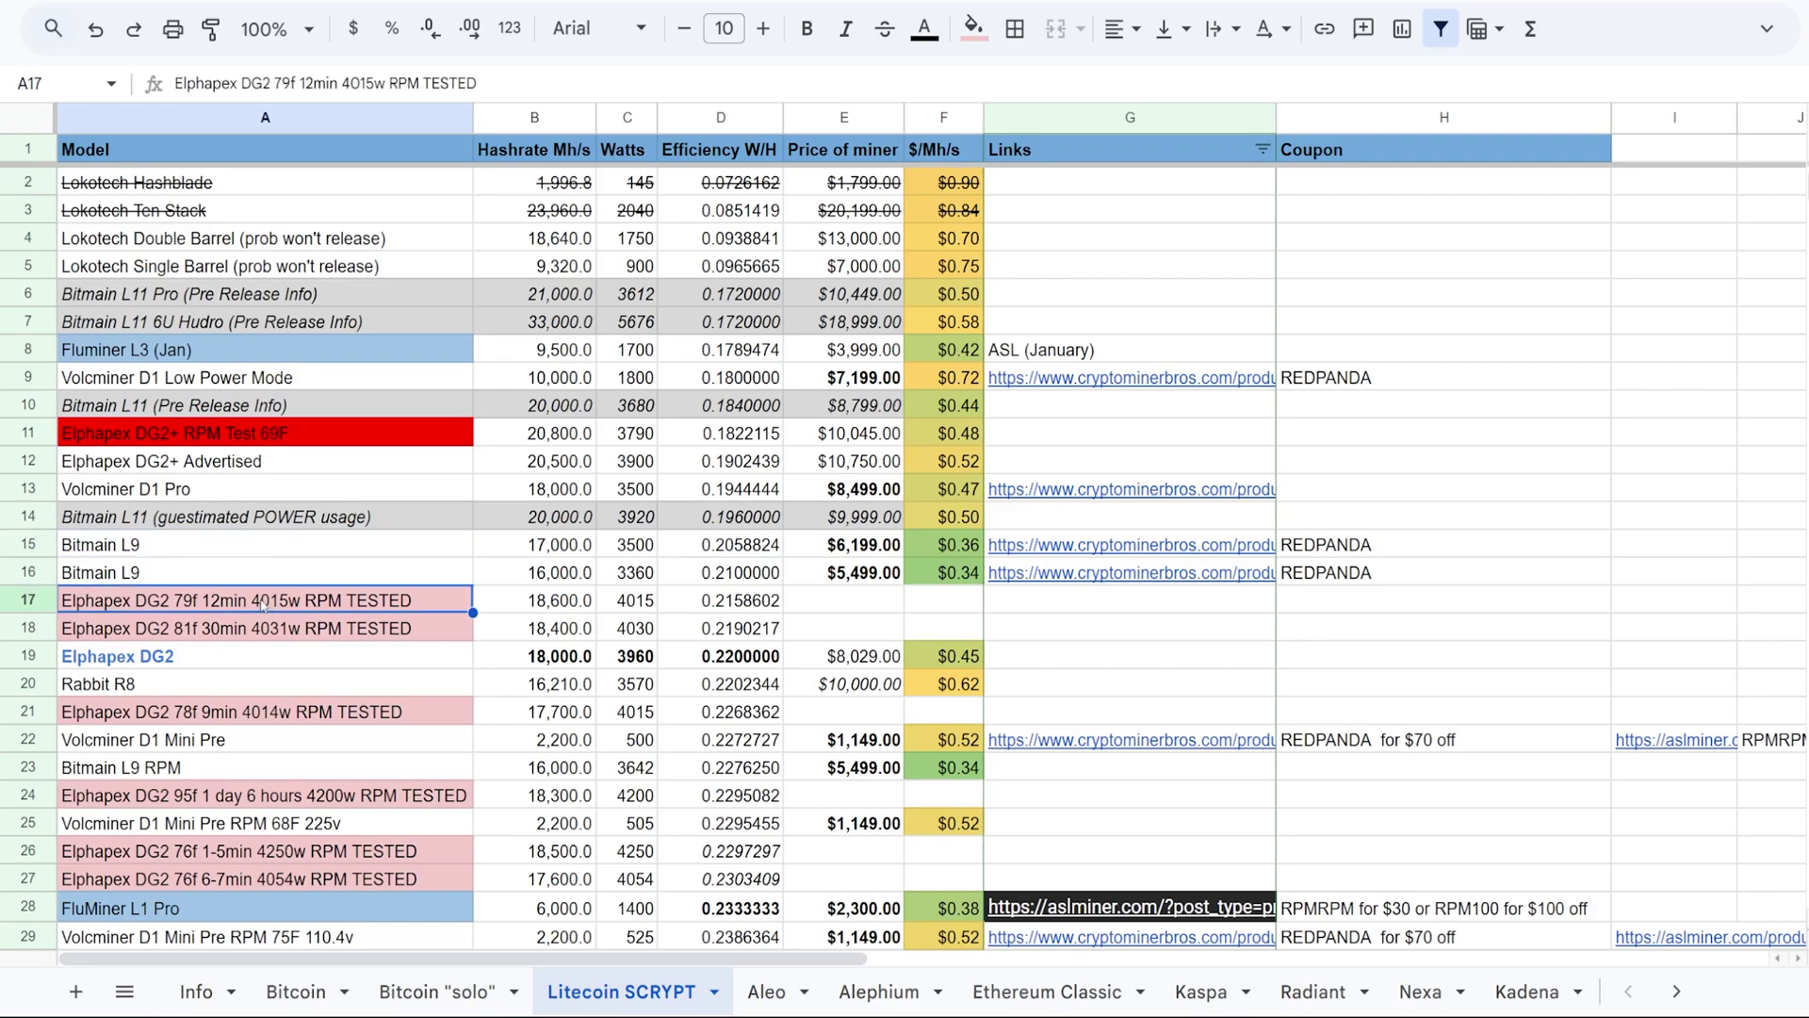
{"action": "left_click", "coordinate": [251, 583]}
{"action": "left_click", "coordinate": [262, 552]}
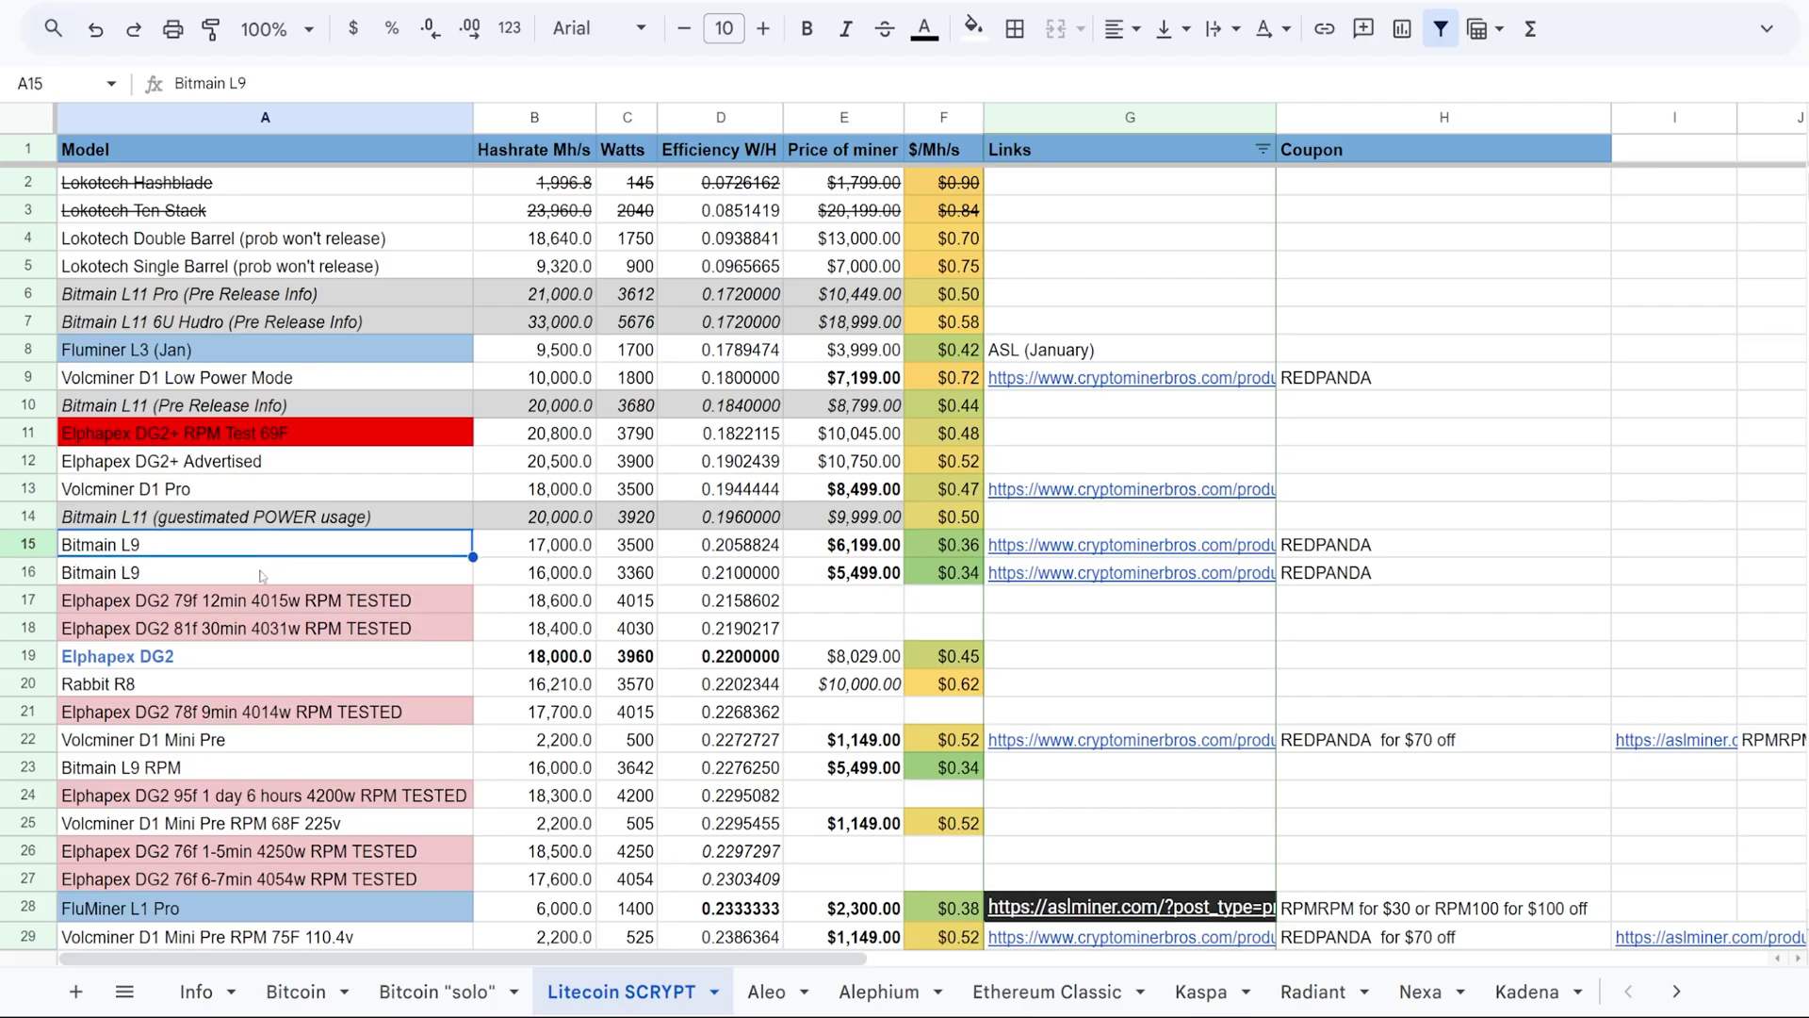
{"action": "left_click", "coordinate": [261, 578]}
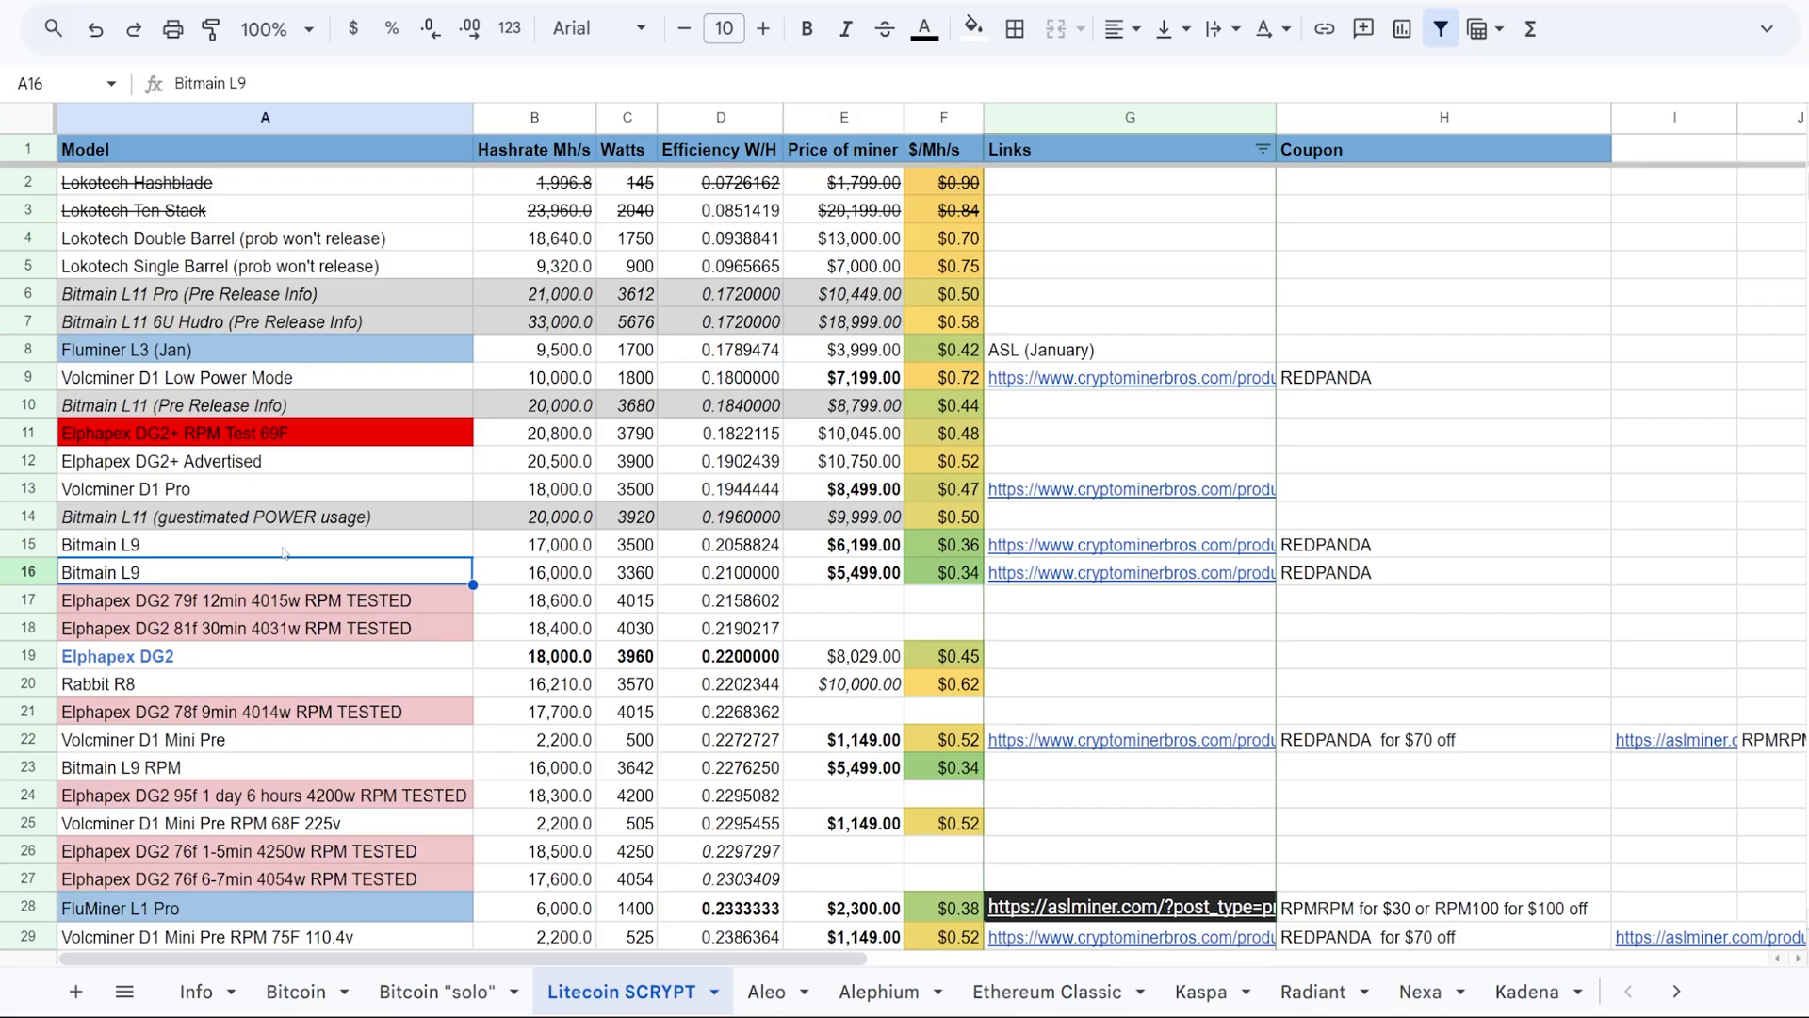
{"action": "left_click", "coordinate": [283, 553]}
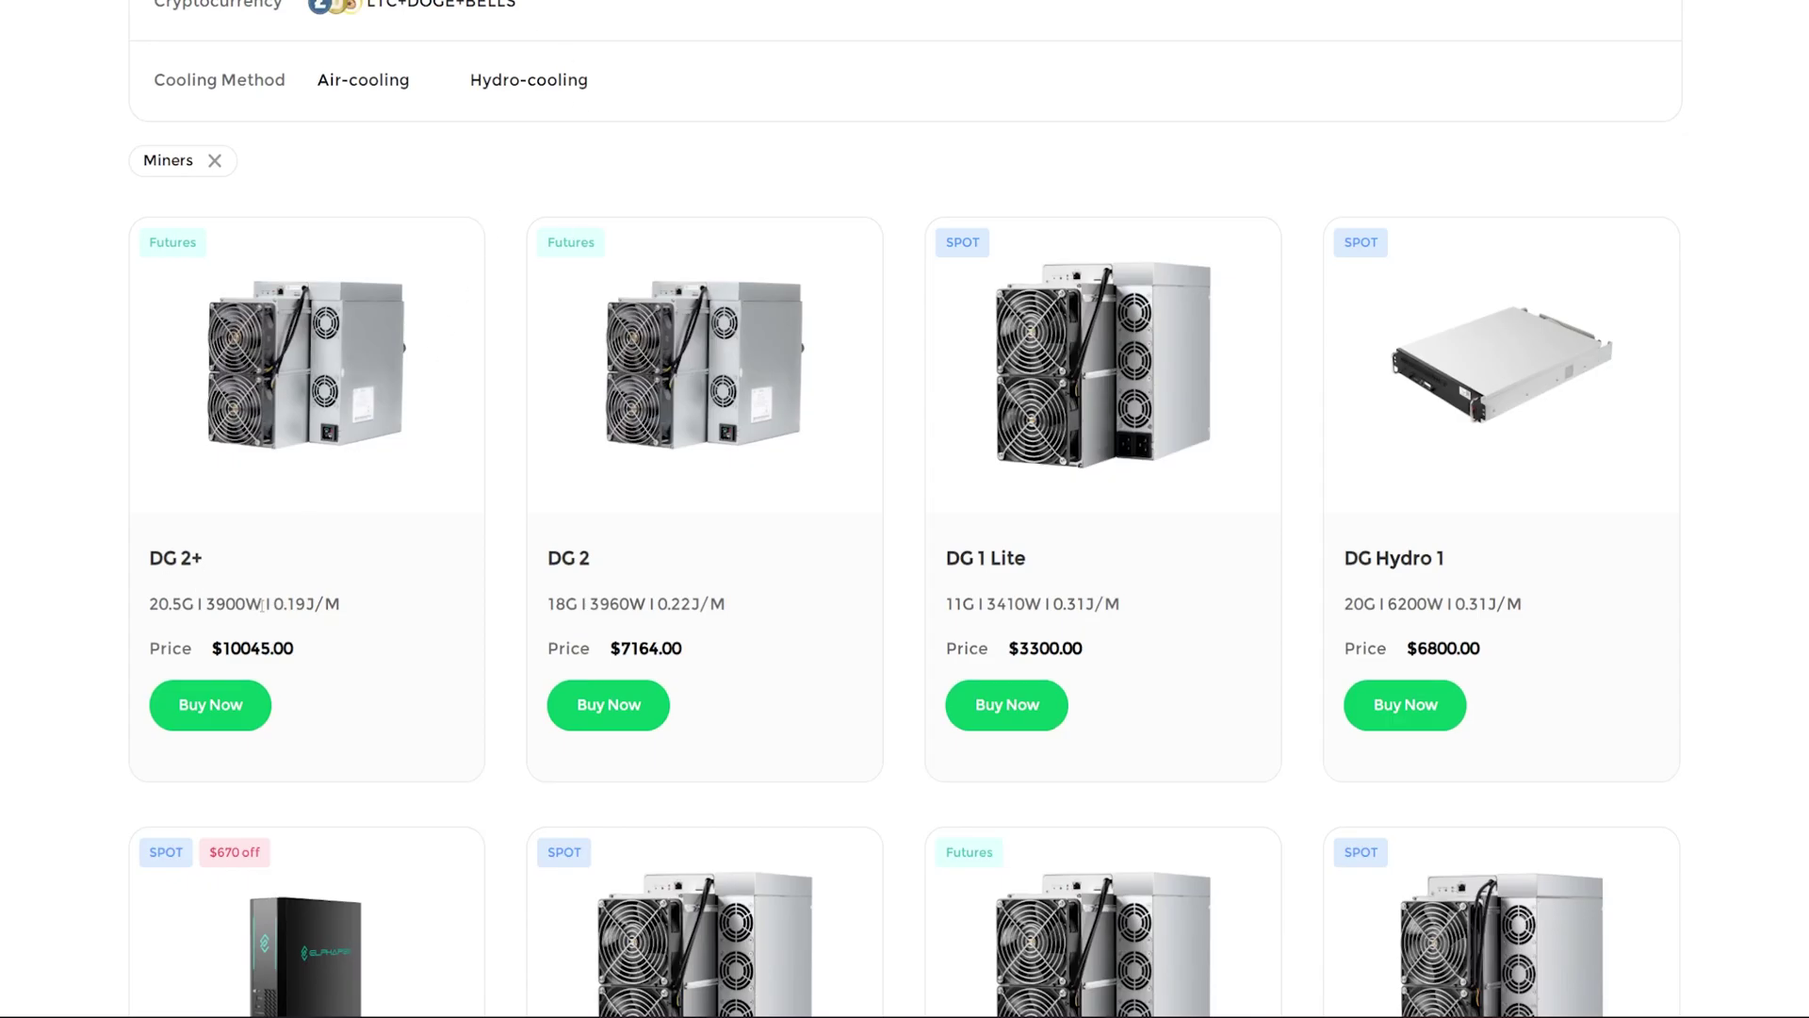
Switch to the Elphapex store and examine the price and shipping date on the DG 2+ product page.
{"action": "left_click_drag", "start_coordinate": [226, 650], "coordinate": [301, 651]}
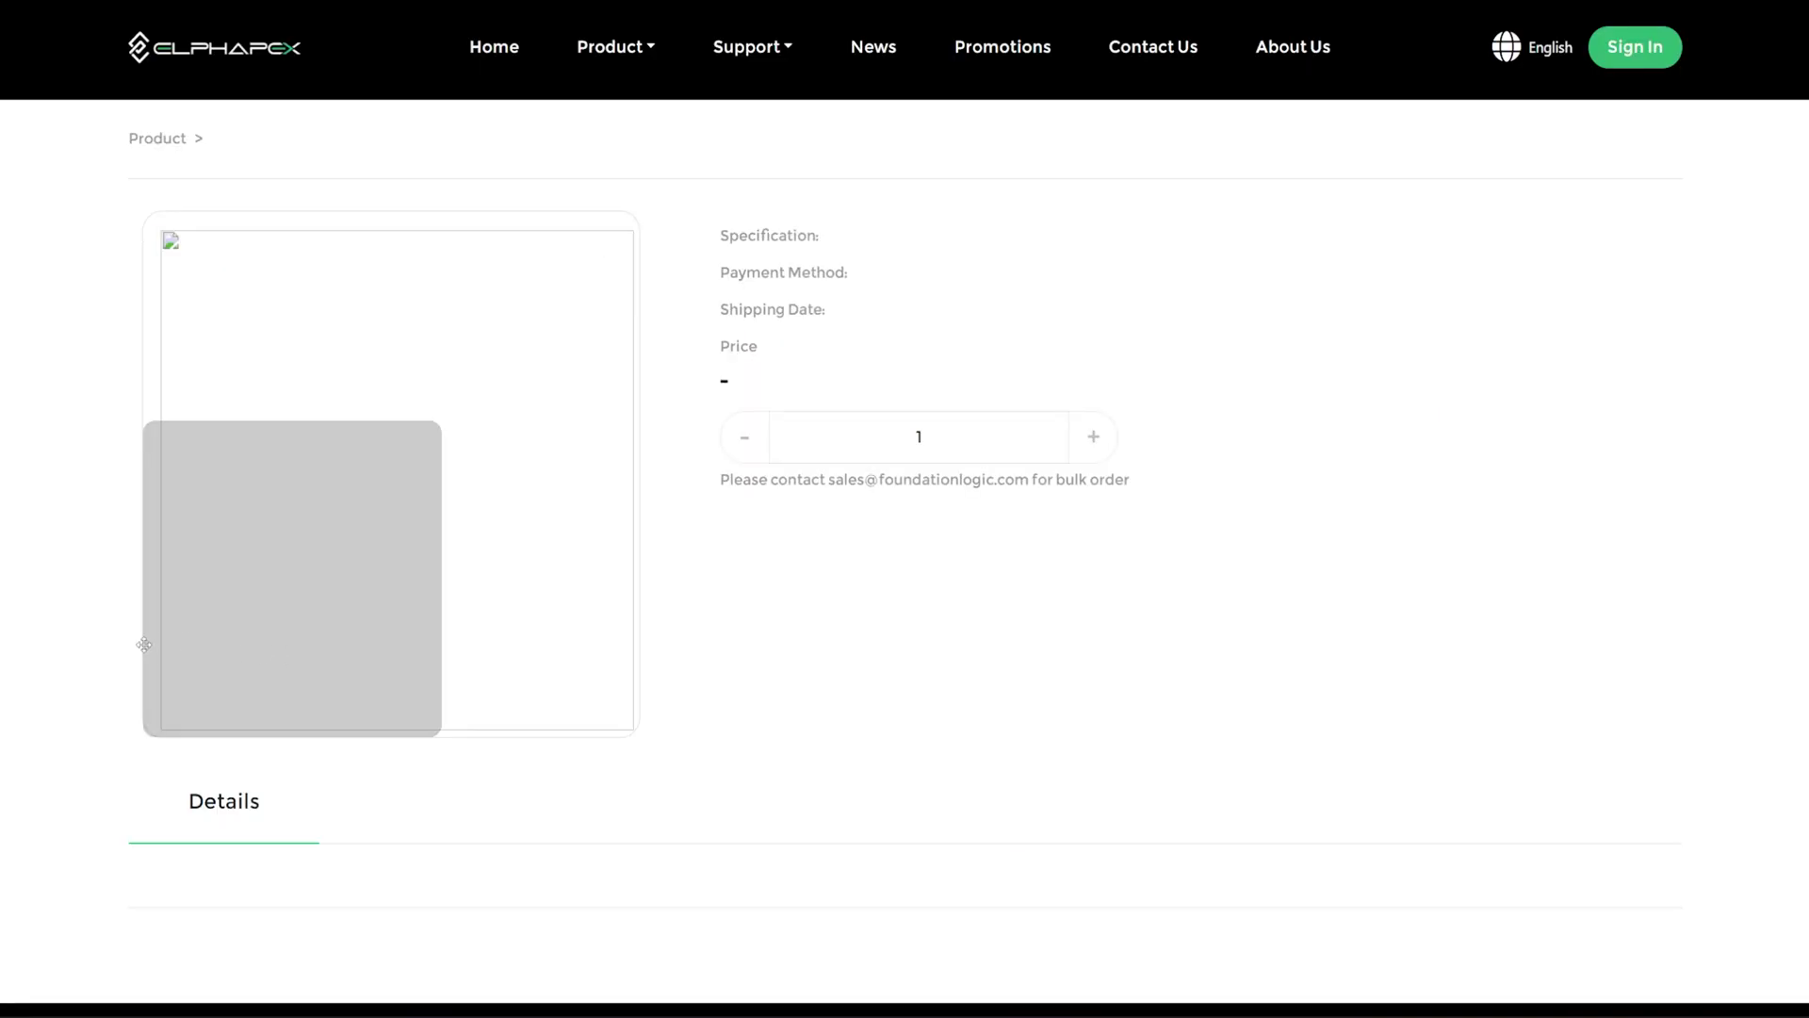
{"action": "left_click_drag", "start_coordinate": [910, 560], "coordinate": [798, 560]}
{"action": "left_click", "coordinate": [971, 540]}
{"action": "left_click_drag", "start_coordinate": [1041, 488], "coordinate": [802, 456]}
{"action": "left_click", "coordinate": [1036, 551]}
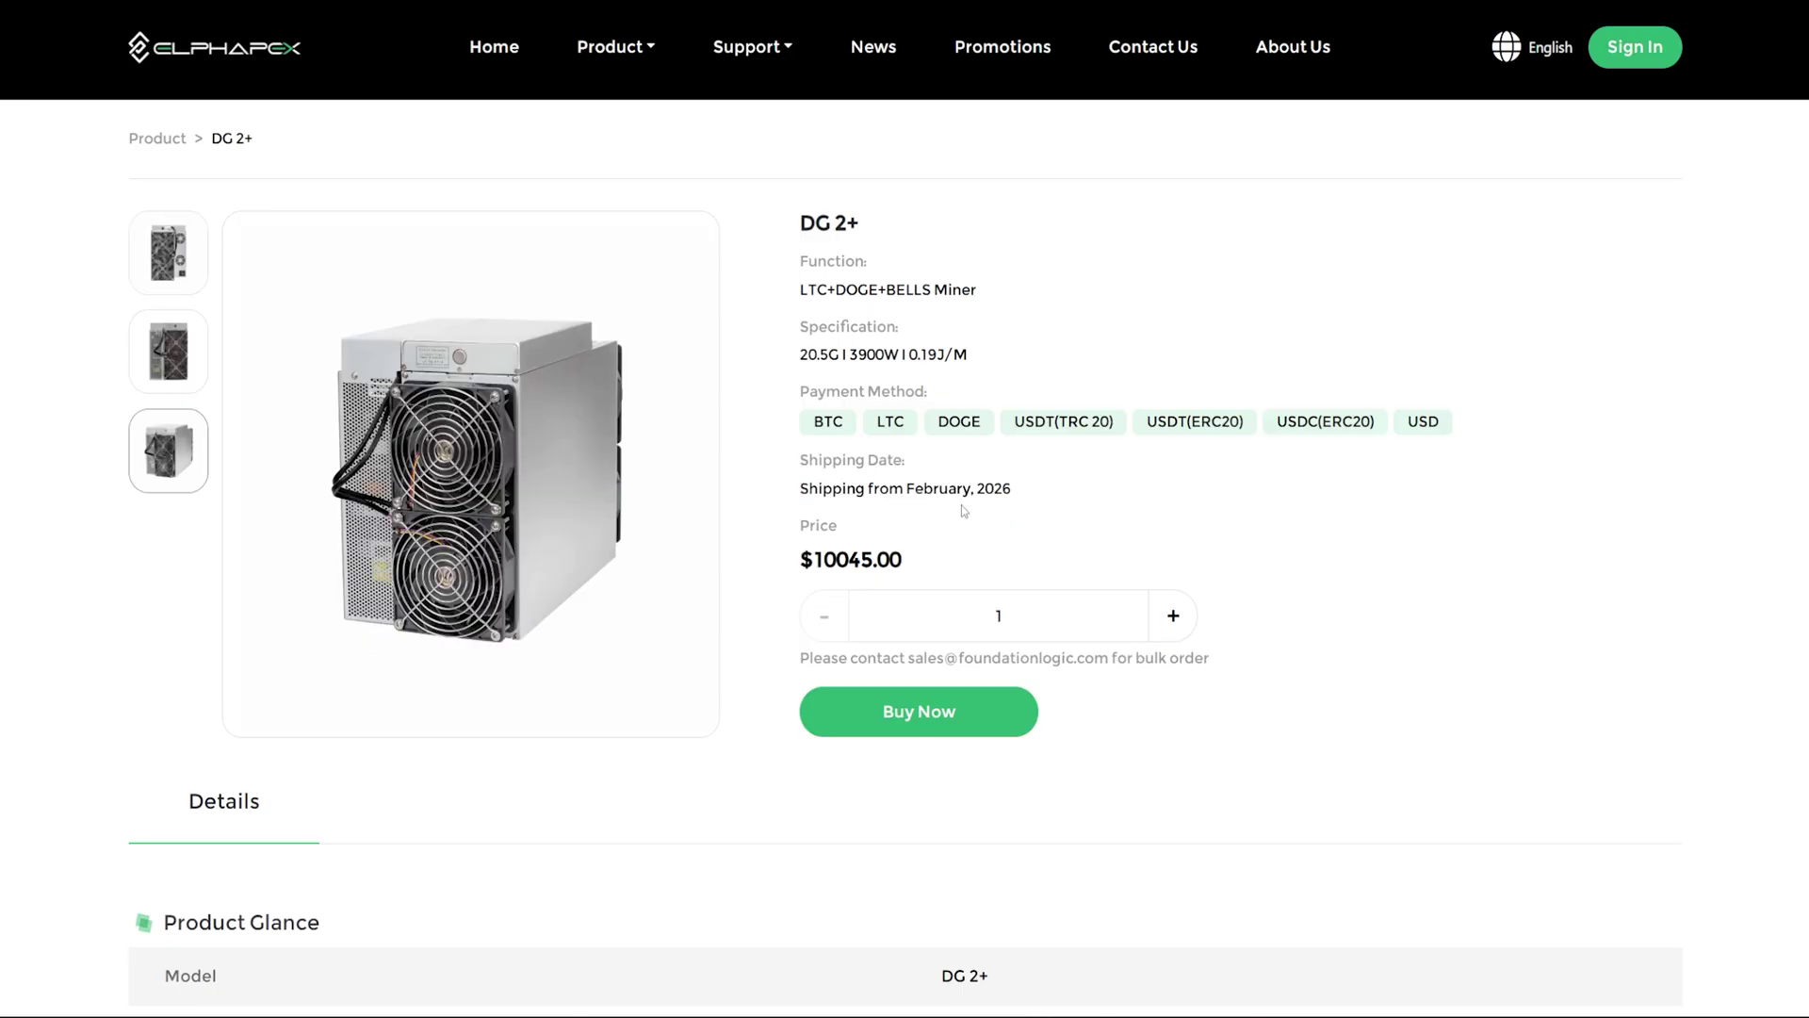
{"action": "left_click_drag", "start_coordinate": [1004, 488], "coordinate": [906, 490]}
{"action": "left_click", "coordinate": [908, 498]}
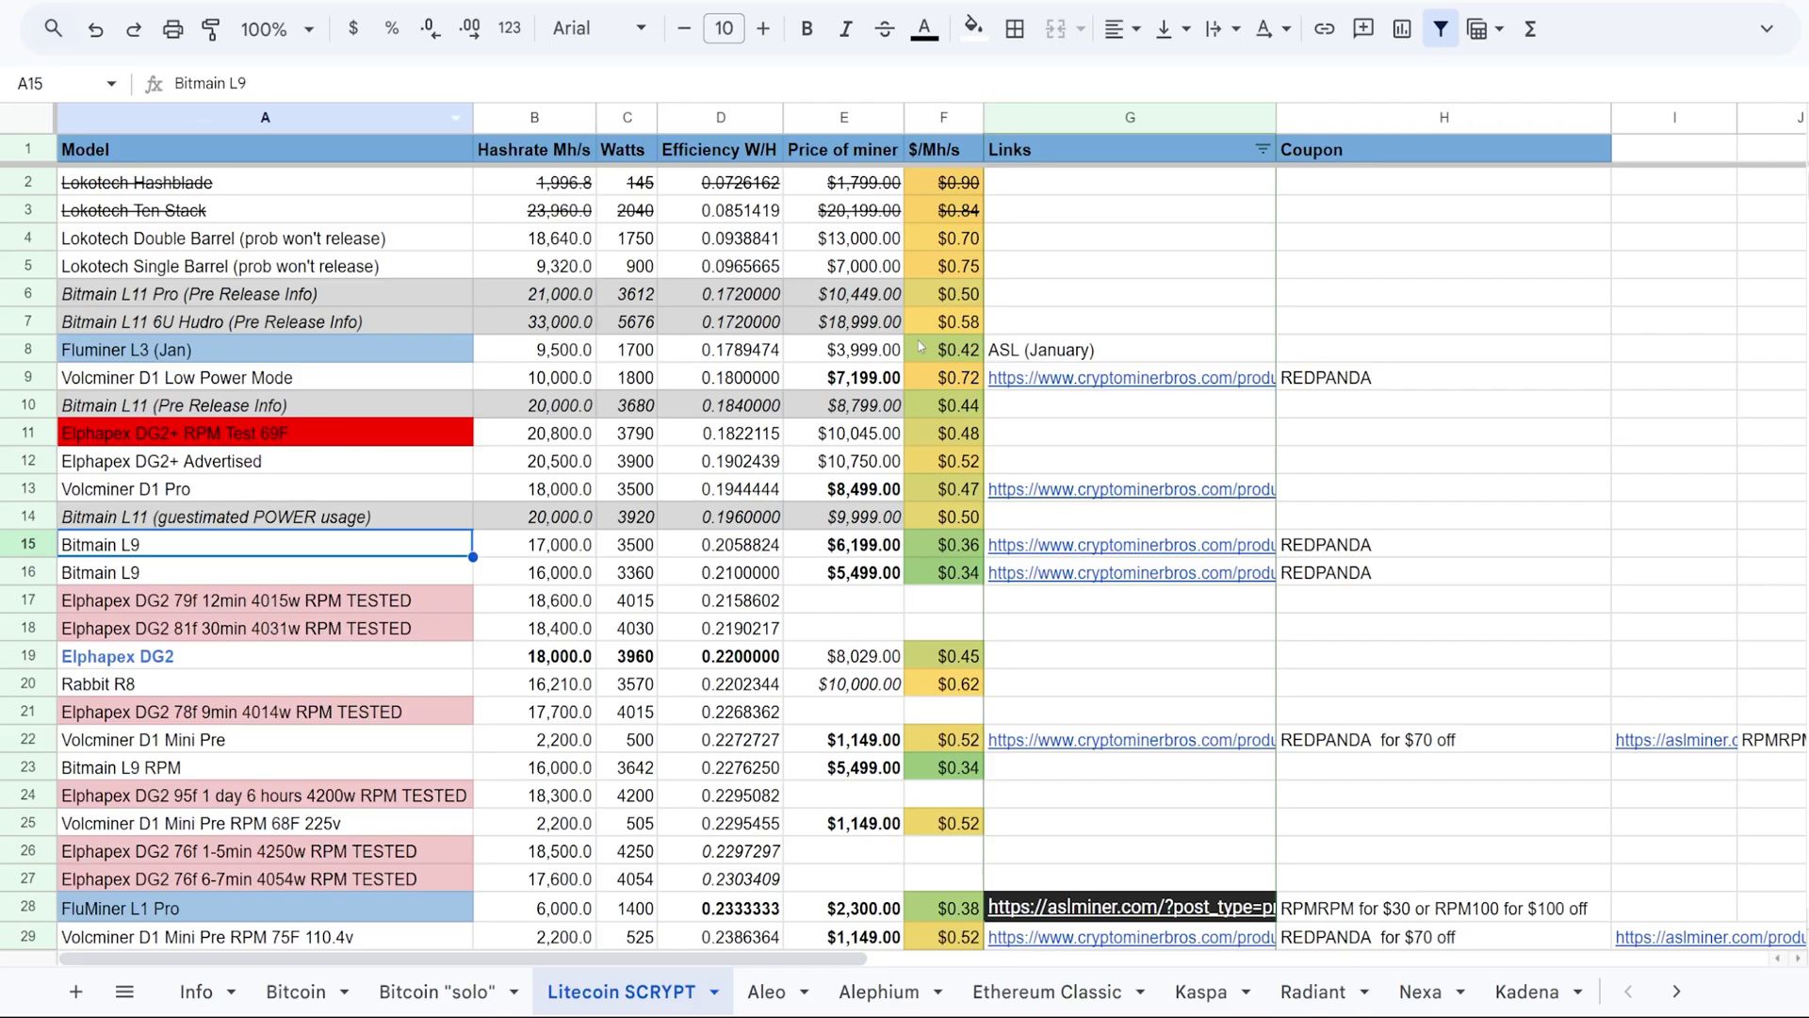
Sort the Litecoin SCRYPT sheet by $/Mh/s in ascending order and inspect the DG2+ RPM Test 69F cost and hashrate.
{"action": "right_click", "coordinate": [963, 120]}
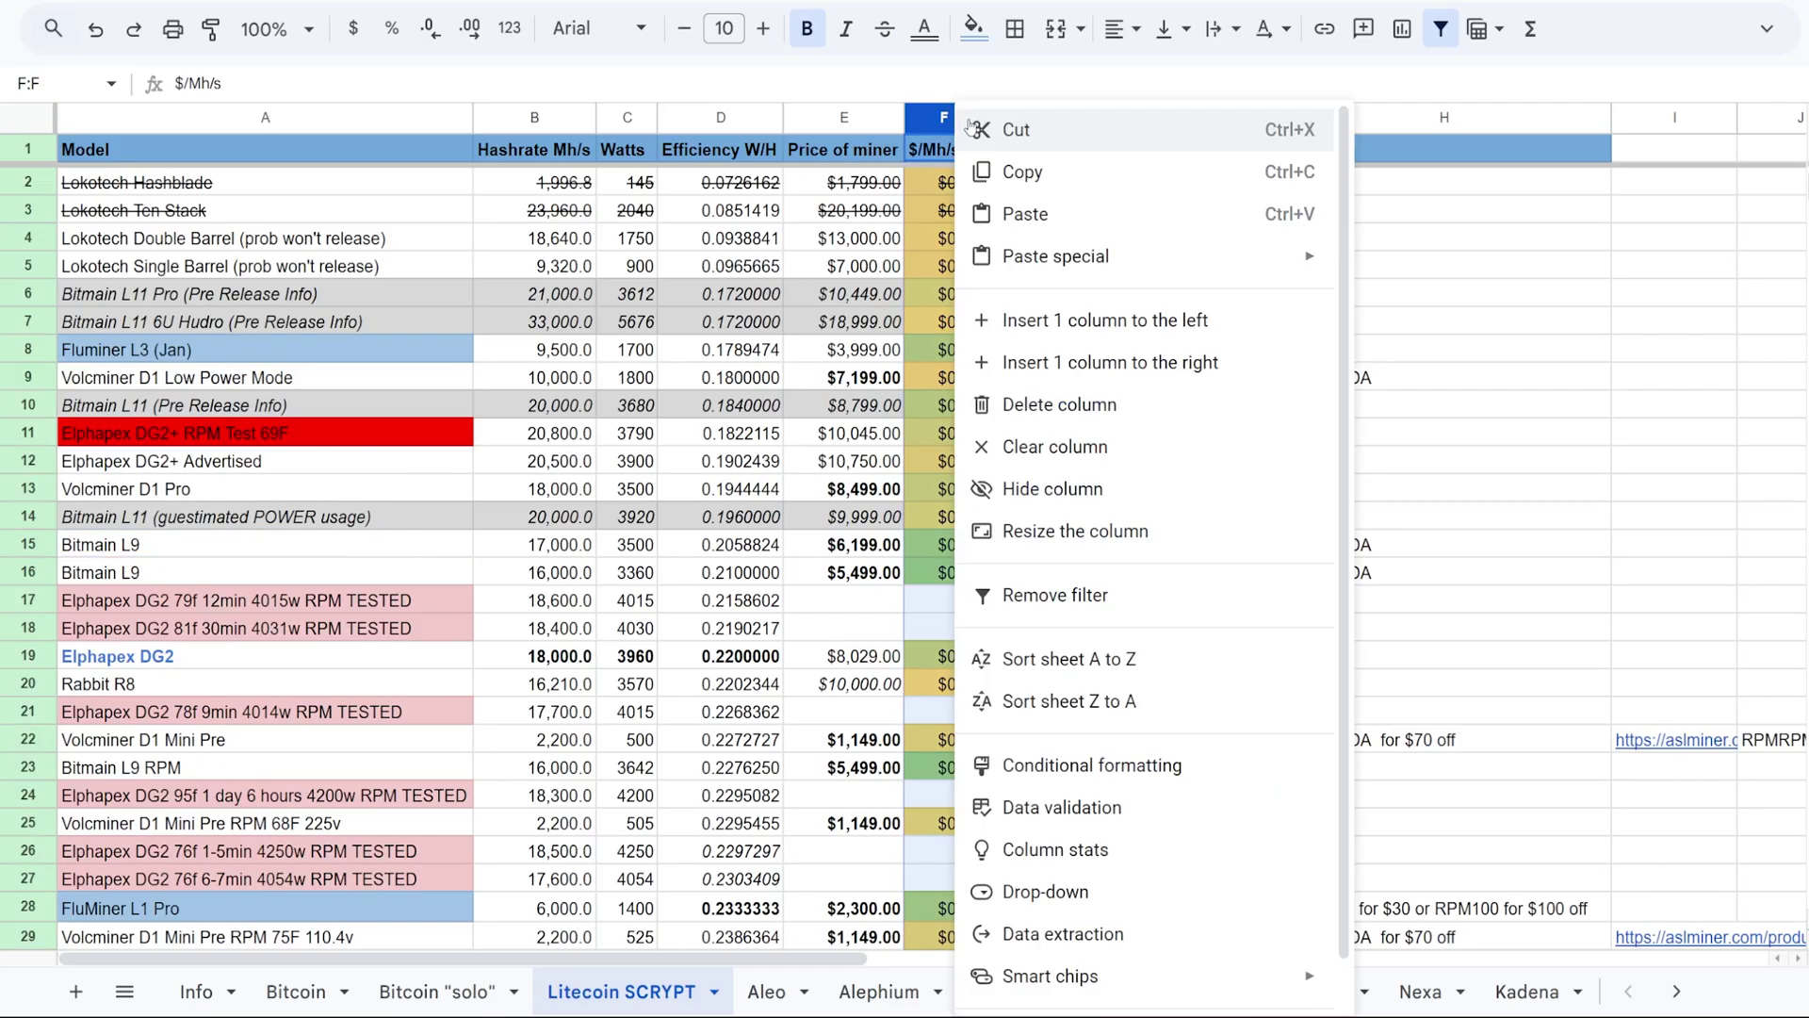
{"action": "left_click", "coordinate": [1024, 660]}
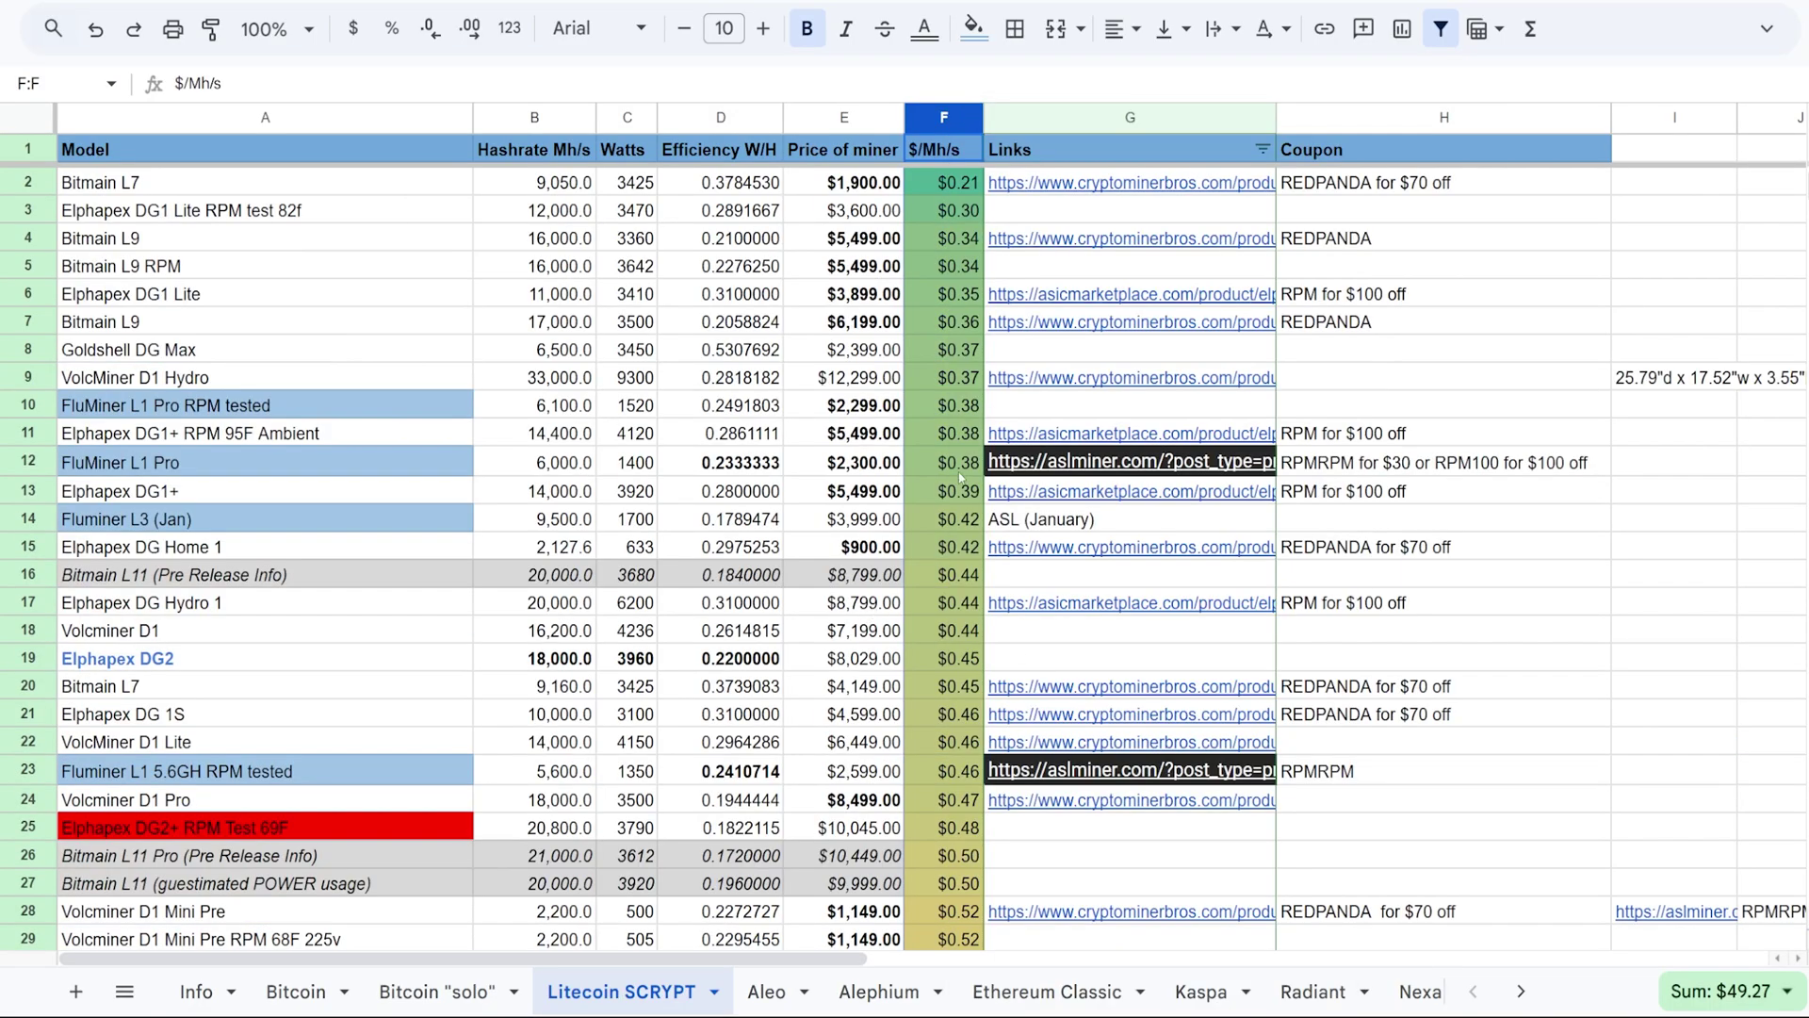
{"action": "left_click", "coordinate": [368, 826]}
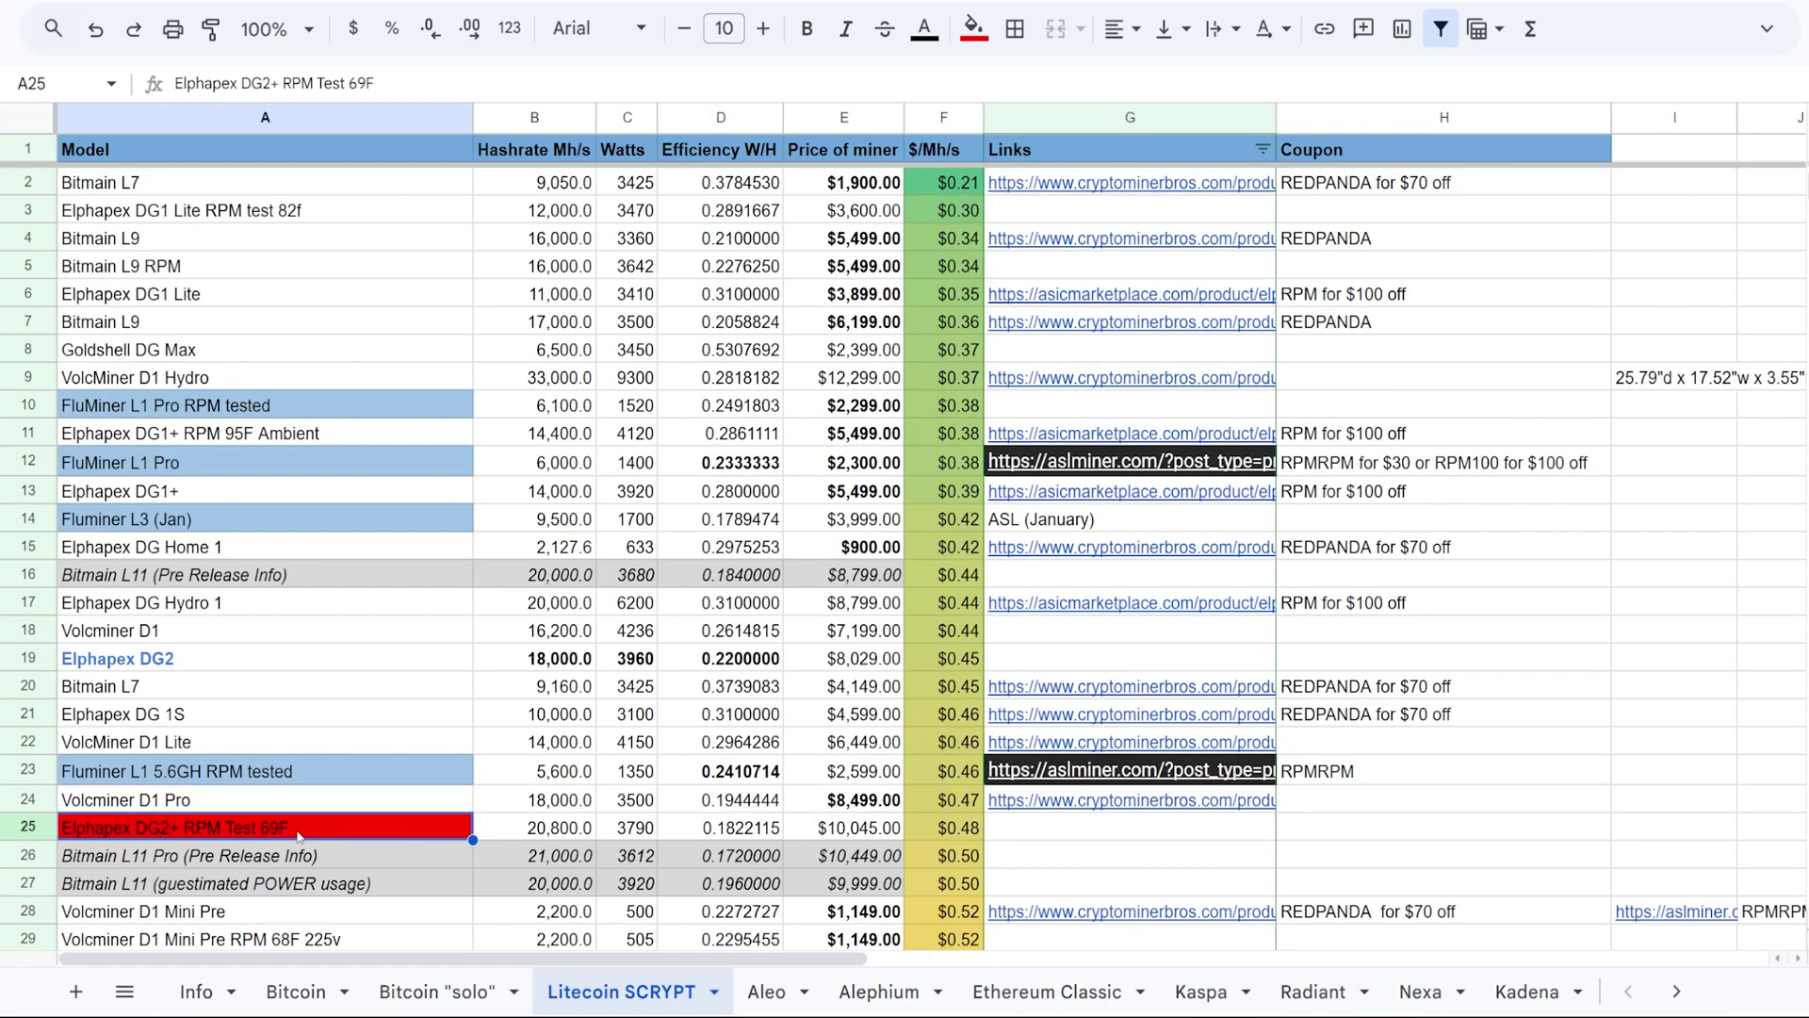
{"action": "left_click_drag", "start_coordinate": [960, 829], "coordinate": [94, 209]}
{"action": "left_click", "coordinate": [934, 827]}
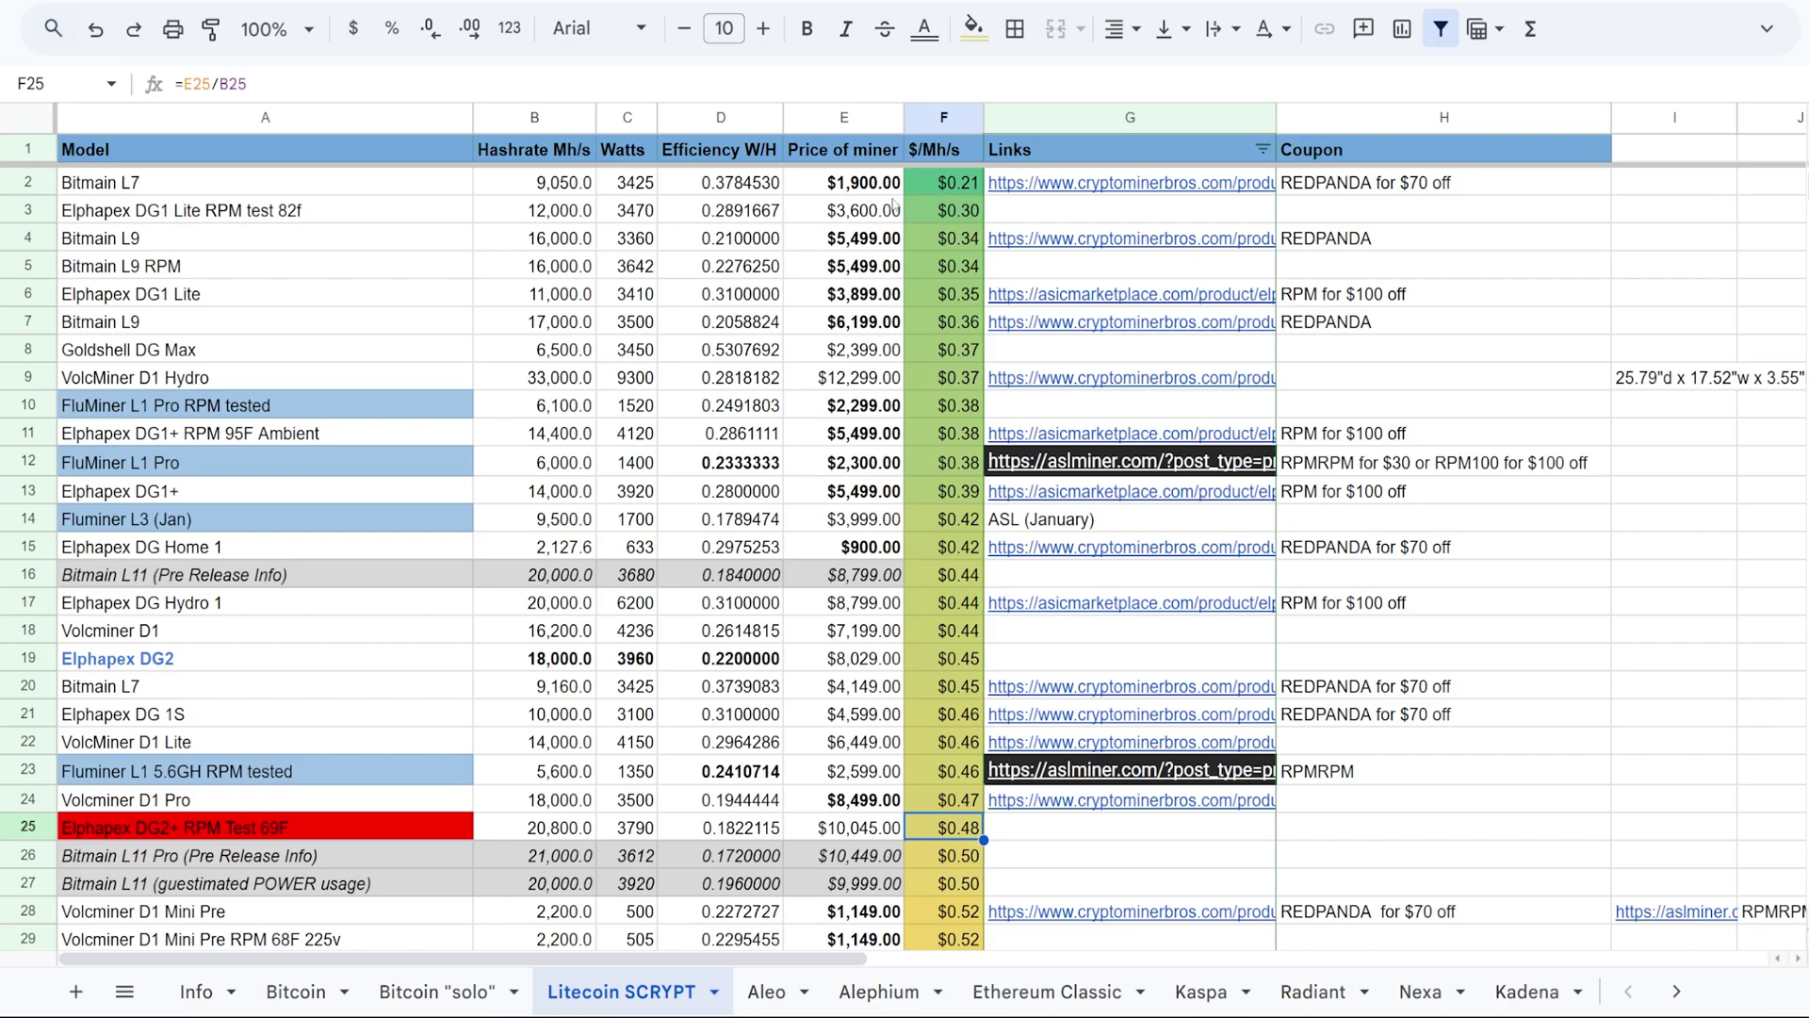
{"action": "left_click", "coordinate": [585, 822]}
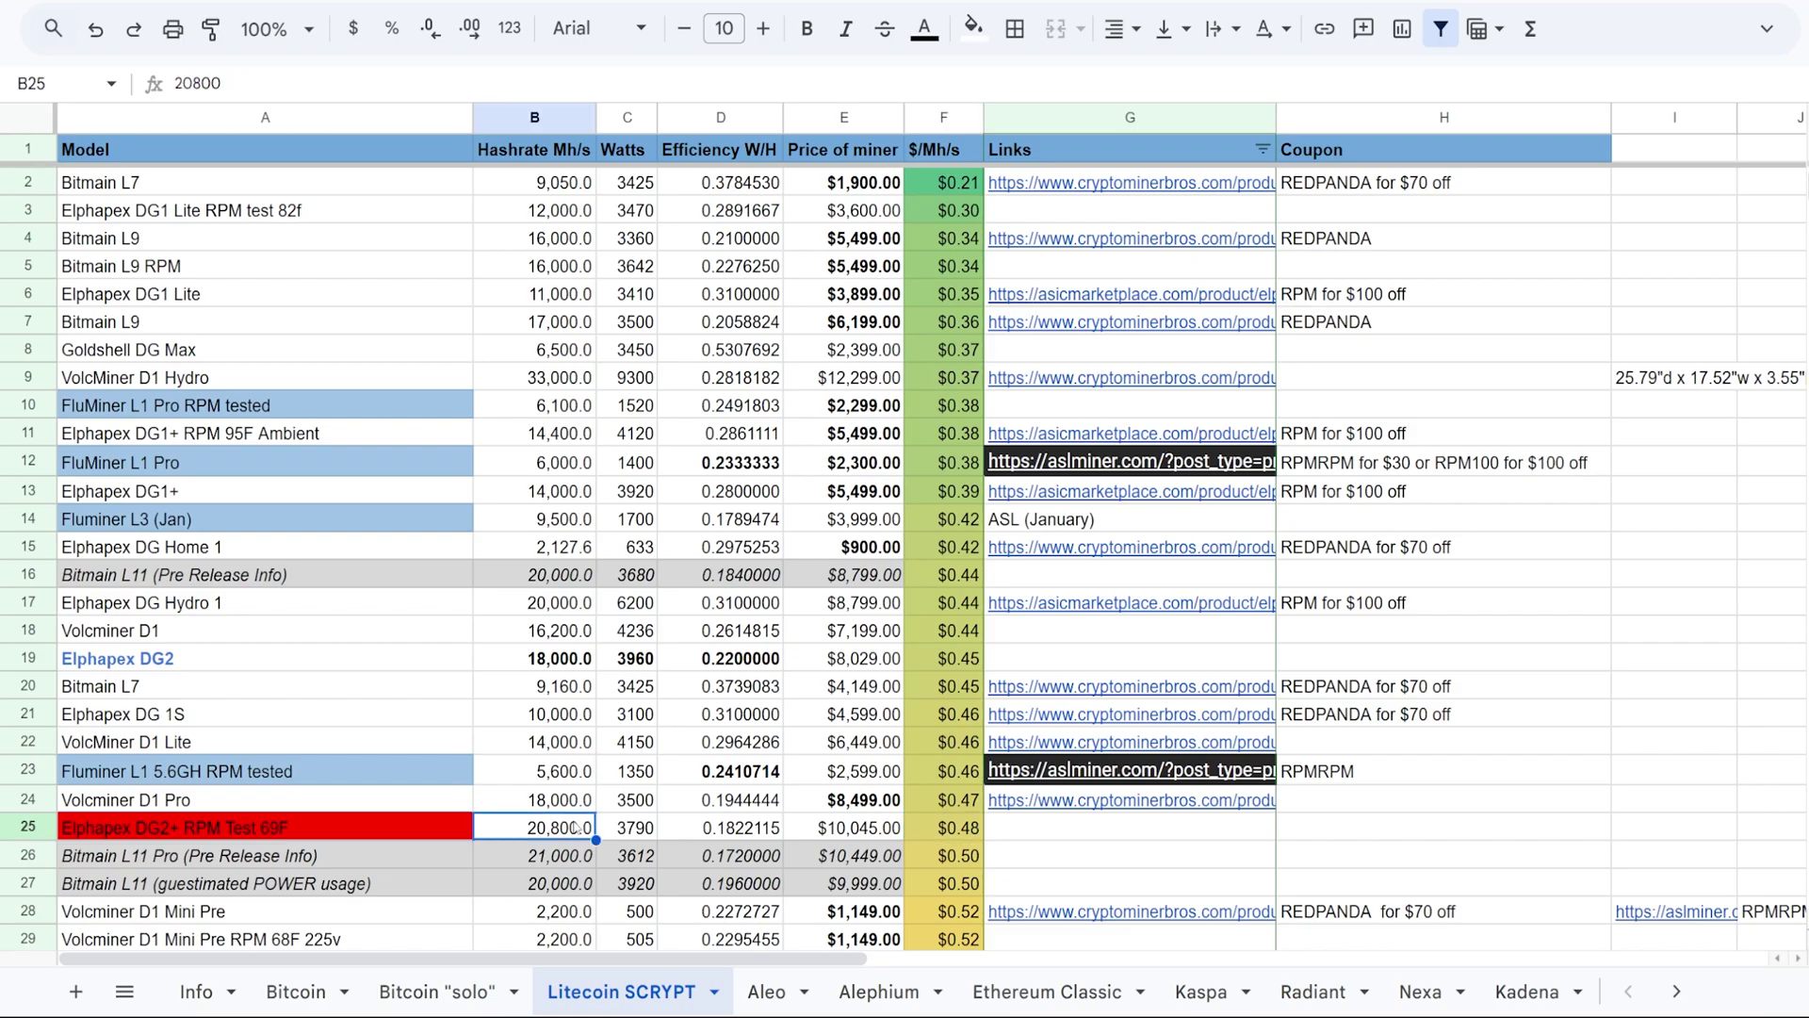
Review the cheaper miners per Mh/s, from the 16,000 Mh/s Bitmain L9 down to the Fluminer L1 5.6GH row.
{"action": "left_click_drag", "start_coordinate": [959, 241], "coordinate": [268, 786]}
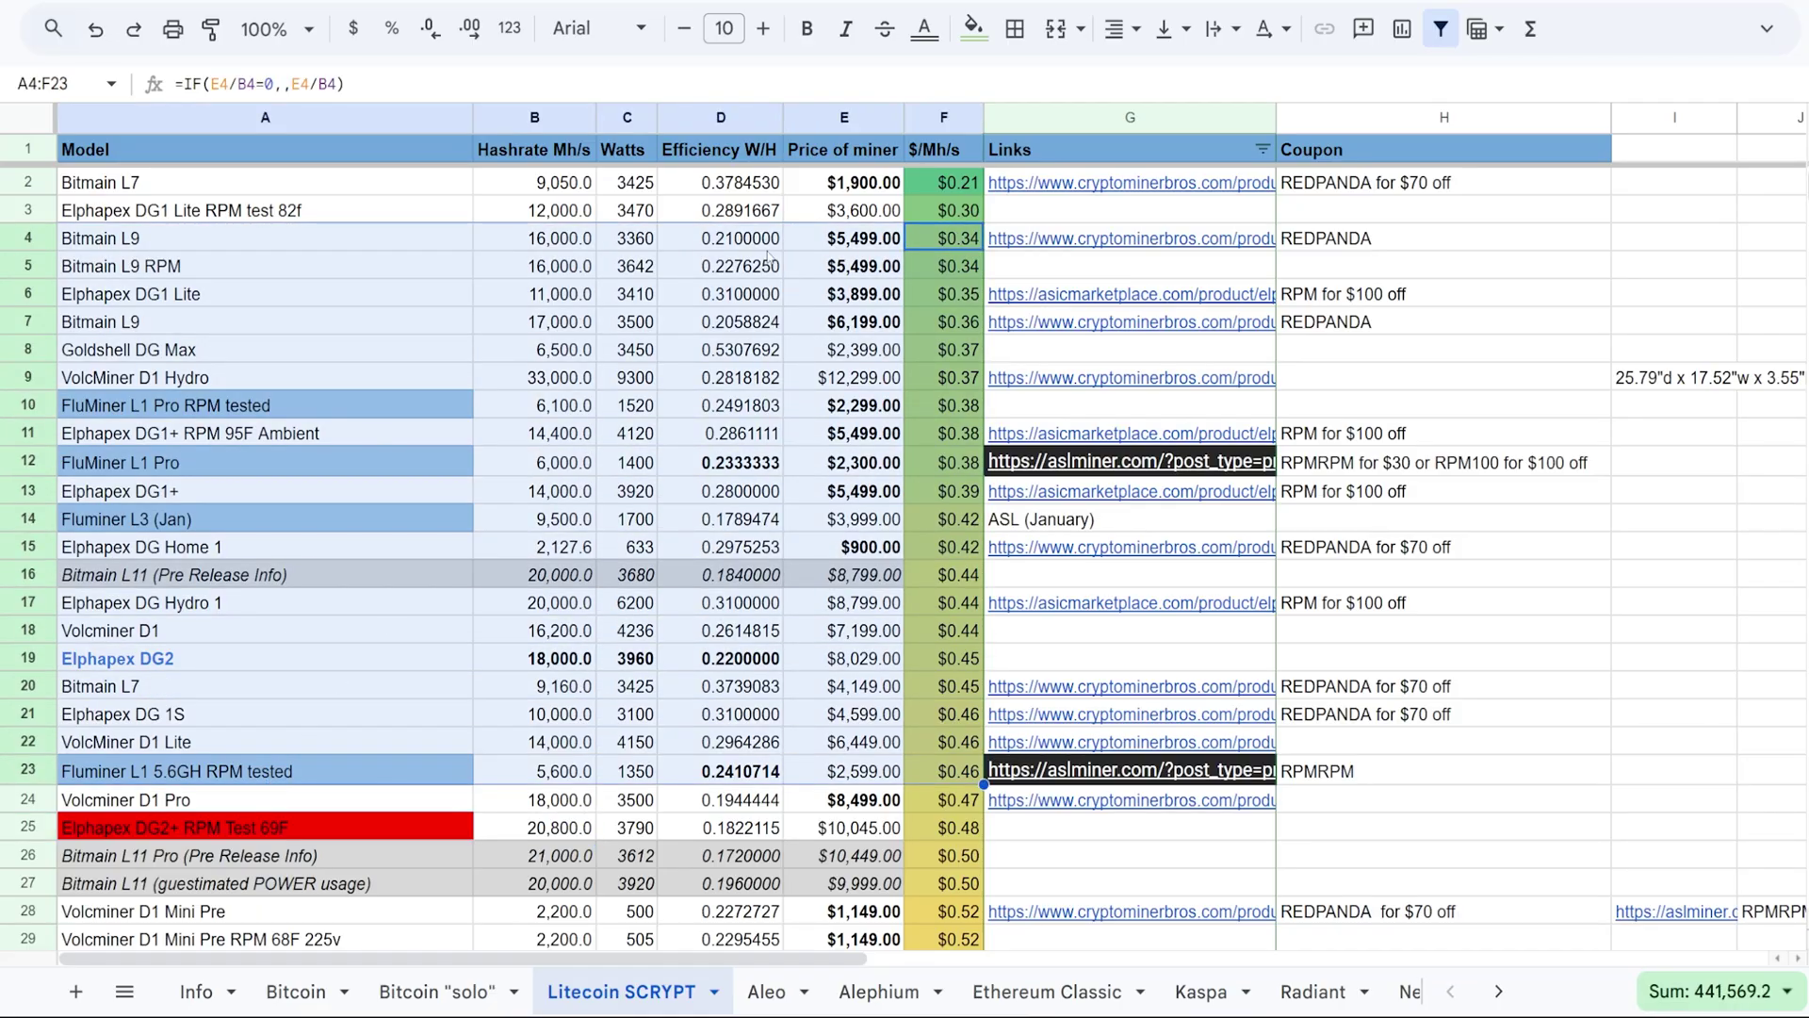
{"action": "left_click", "coordinate": [861, 247]}
{"action": "left_click_drag", "start_coordinate": [862, 247], "coordinate": [281, 771]}
{"action": "left_click", "coordinate": [701, 629]}
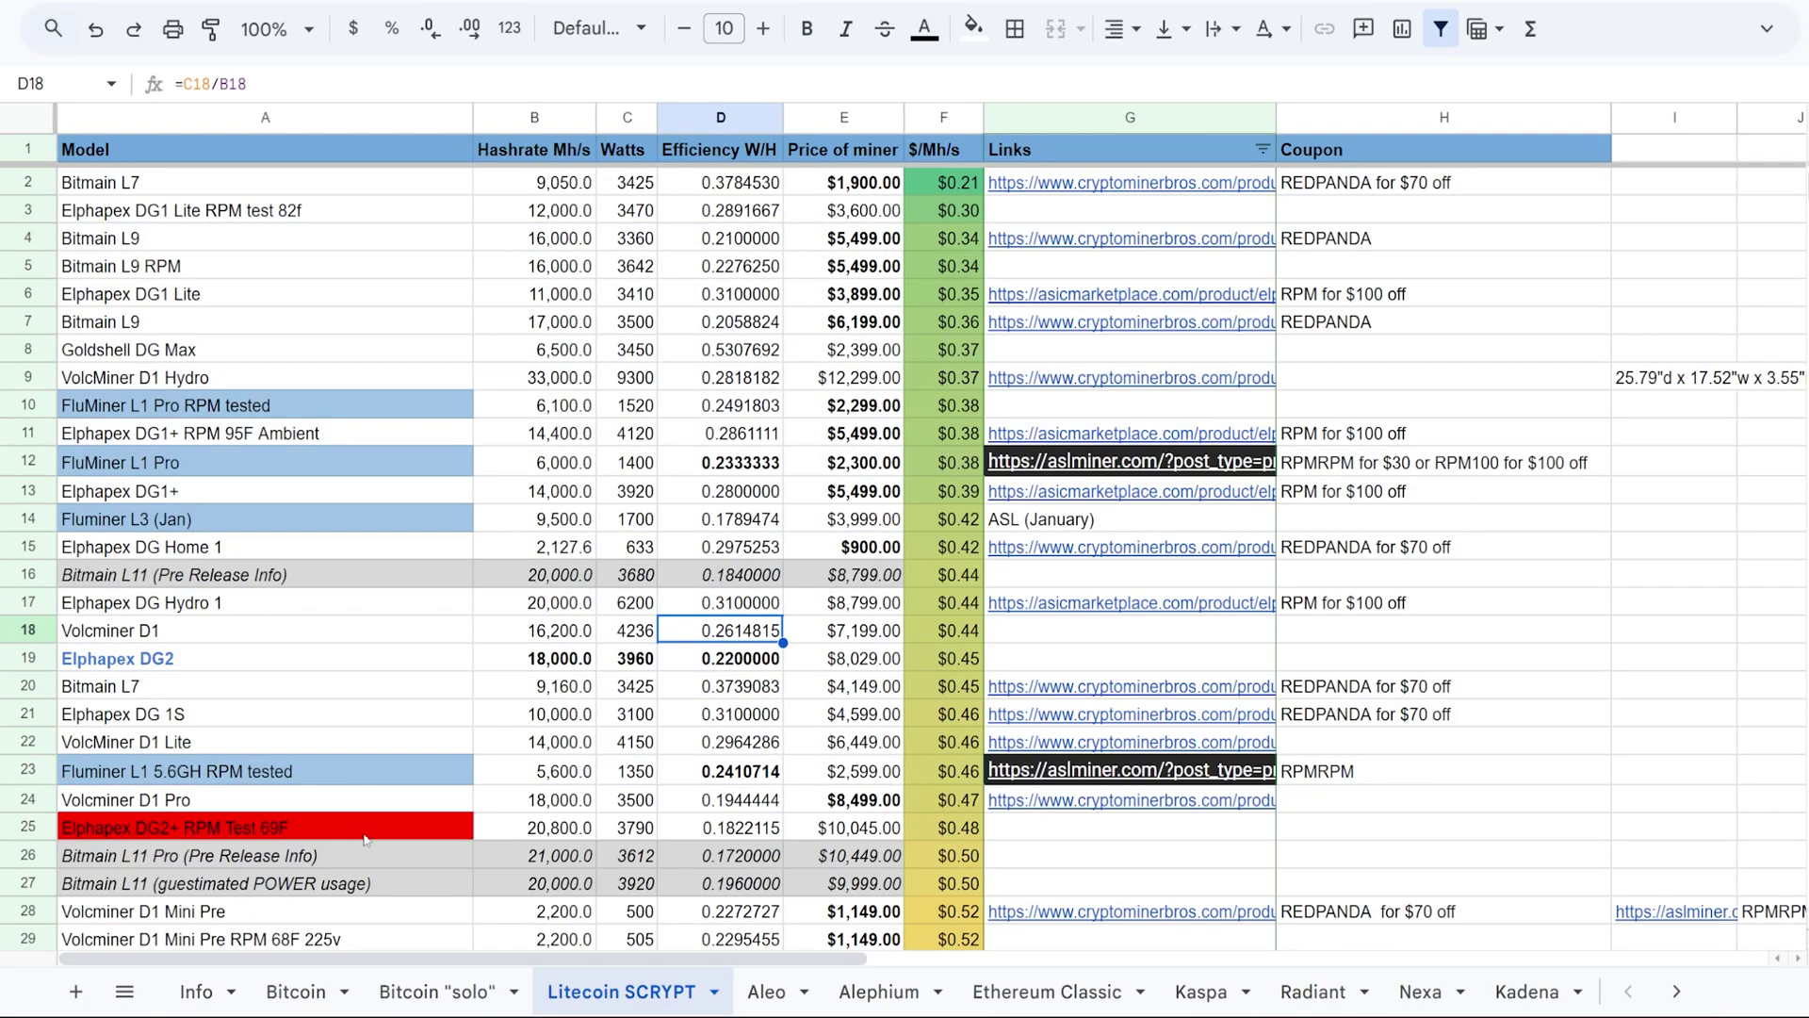
View the Bitcoin and Bitcoin "solo" sheets, and return to the DG2+ RPM Test 69F $/Mh/s value in Litecoin SCRYPT.
{"action": "left_click", "coordinate": [311, 989]}
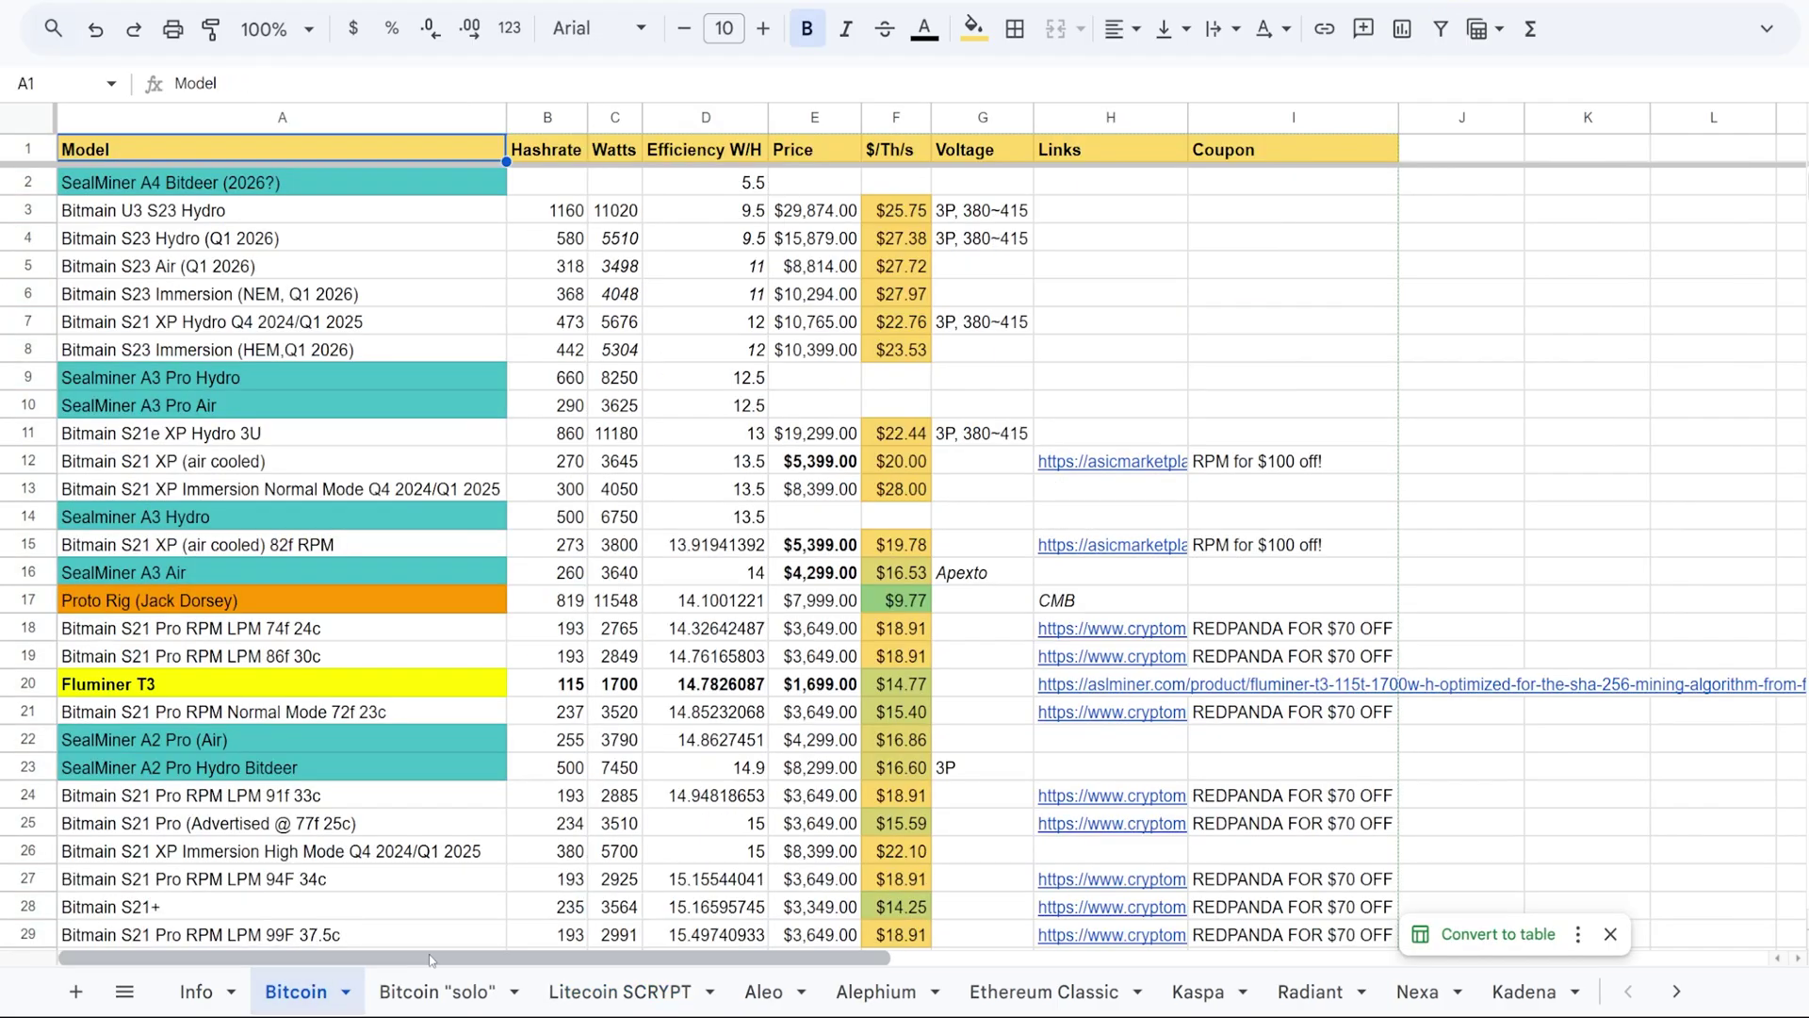
{"action": "left_click", "coordinate": [467, 997]}
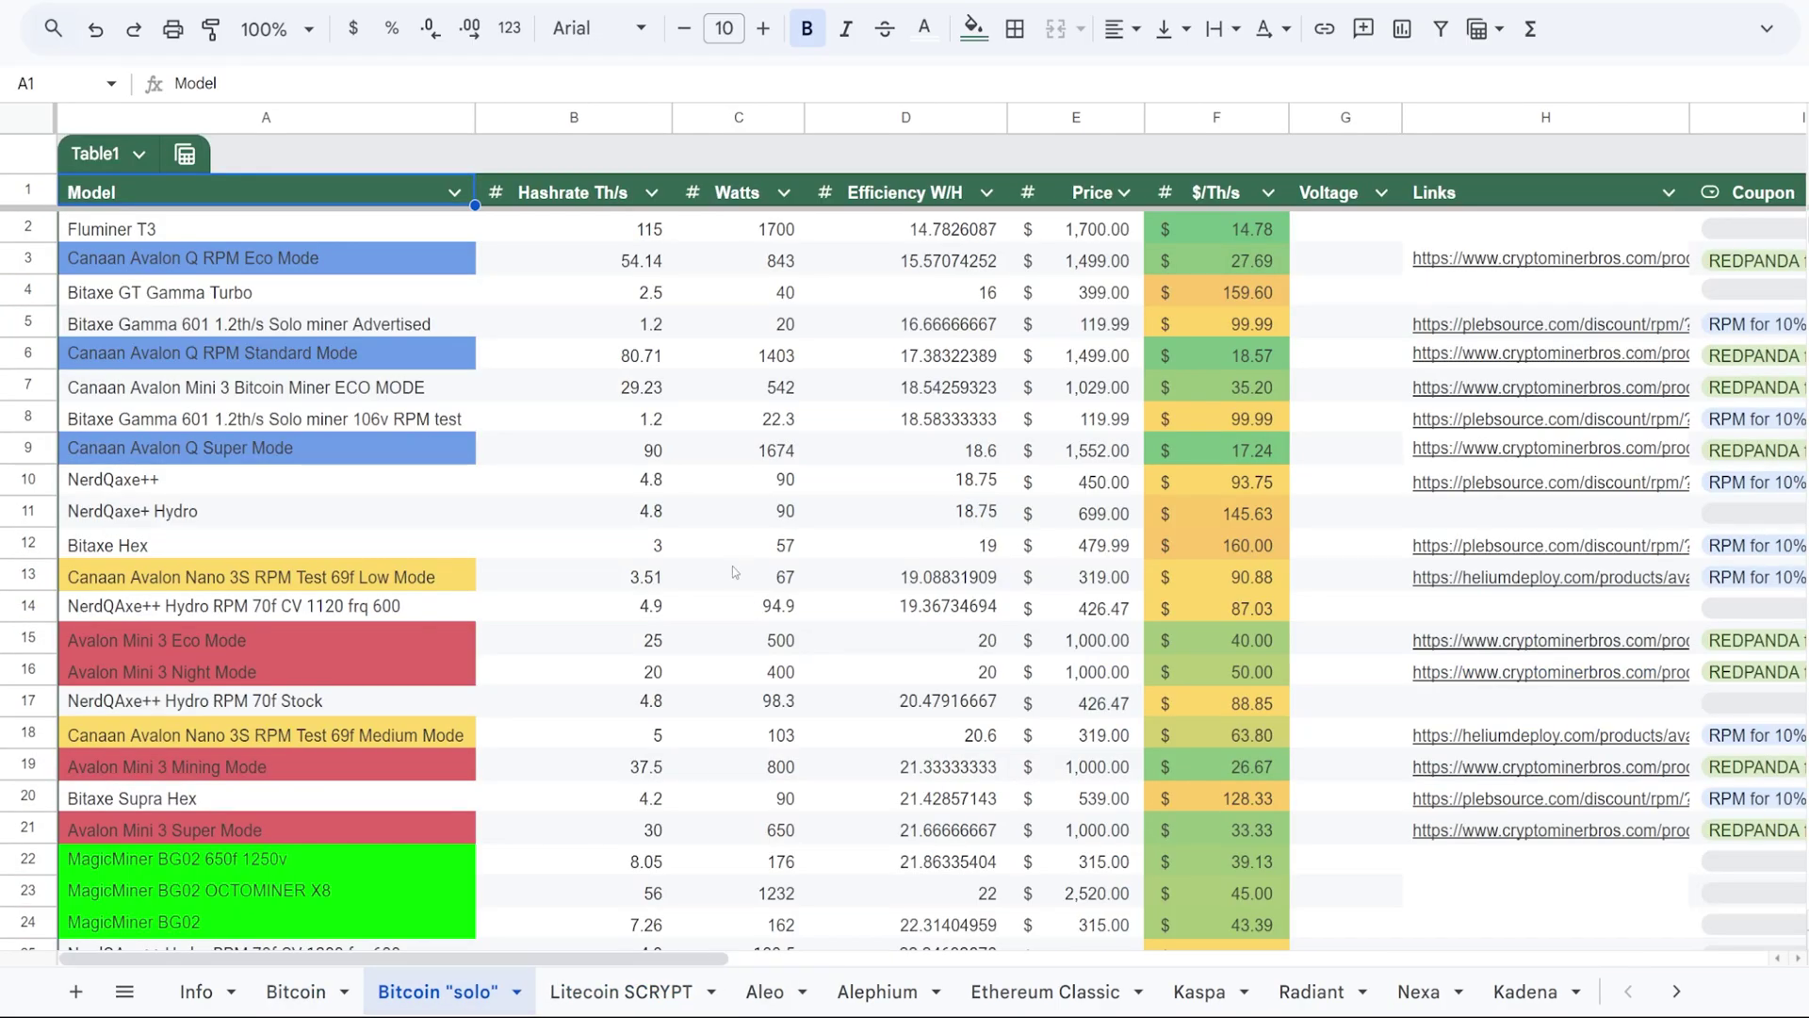
{"action": "left_click", "coordinate": [641, 993]}
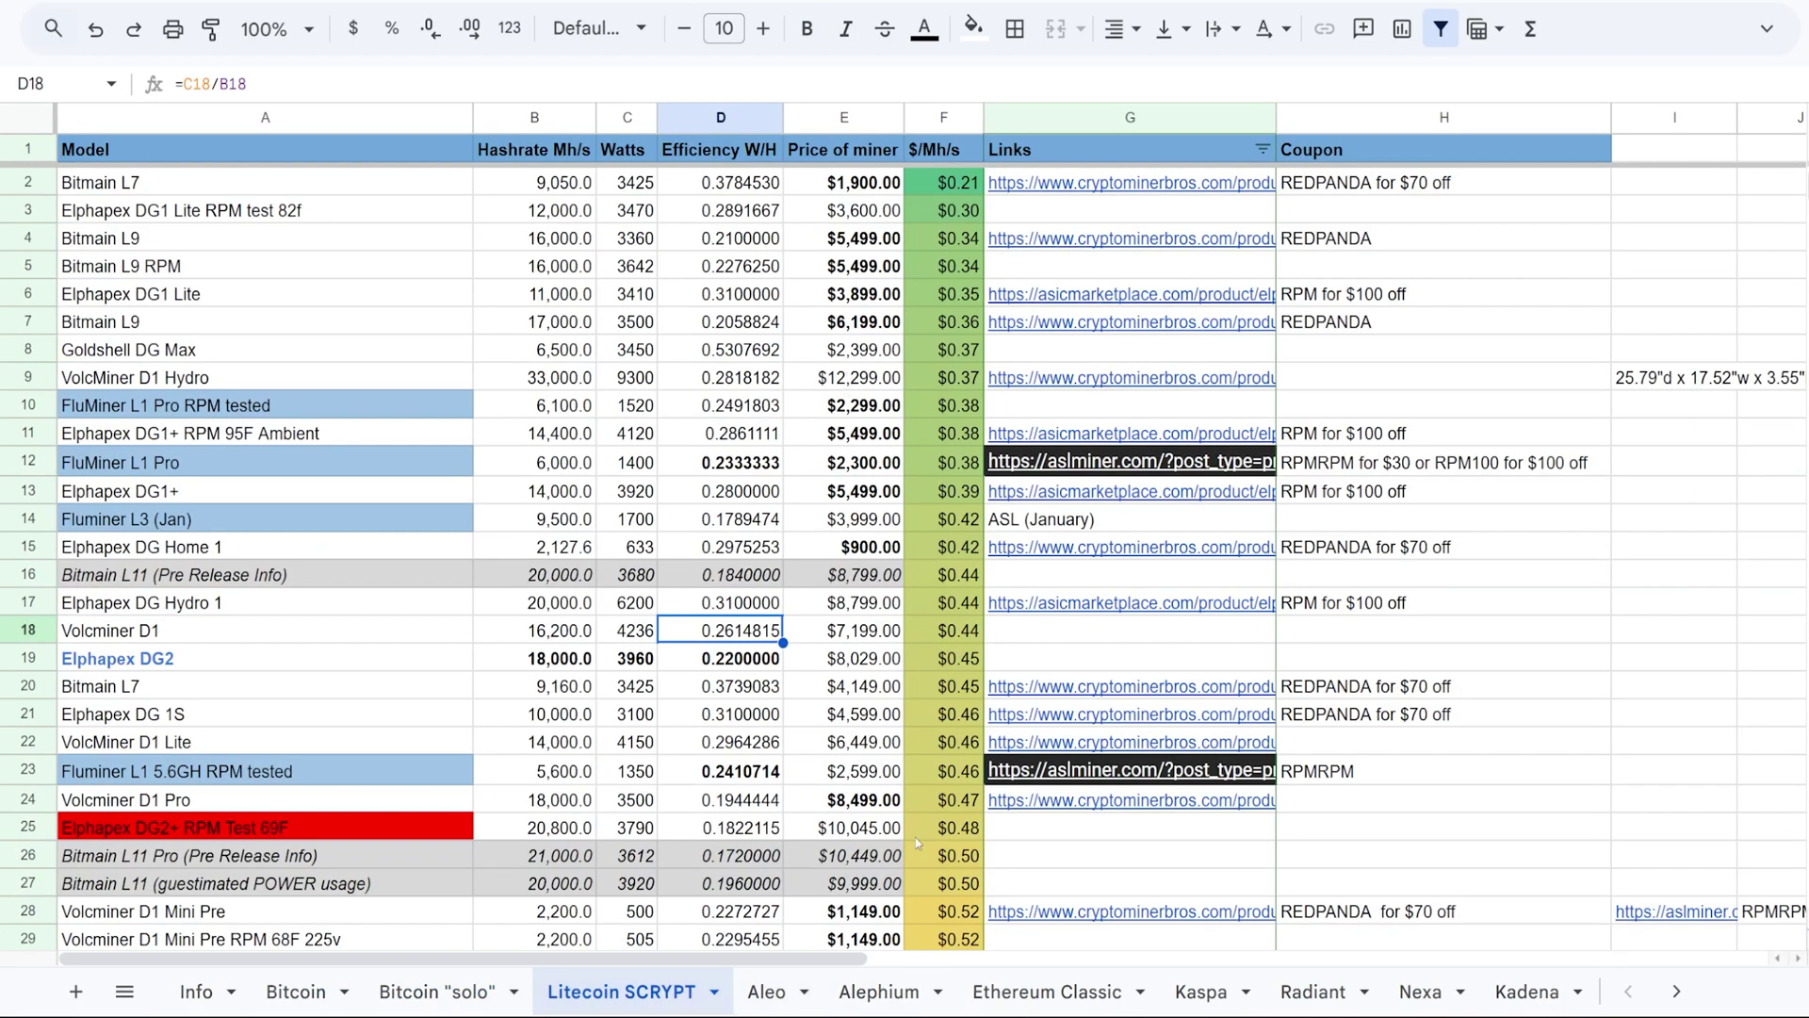
{"action": "left_click", "coordinate": [965, 835]}
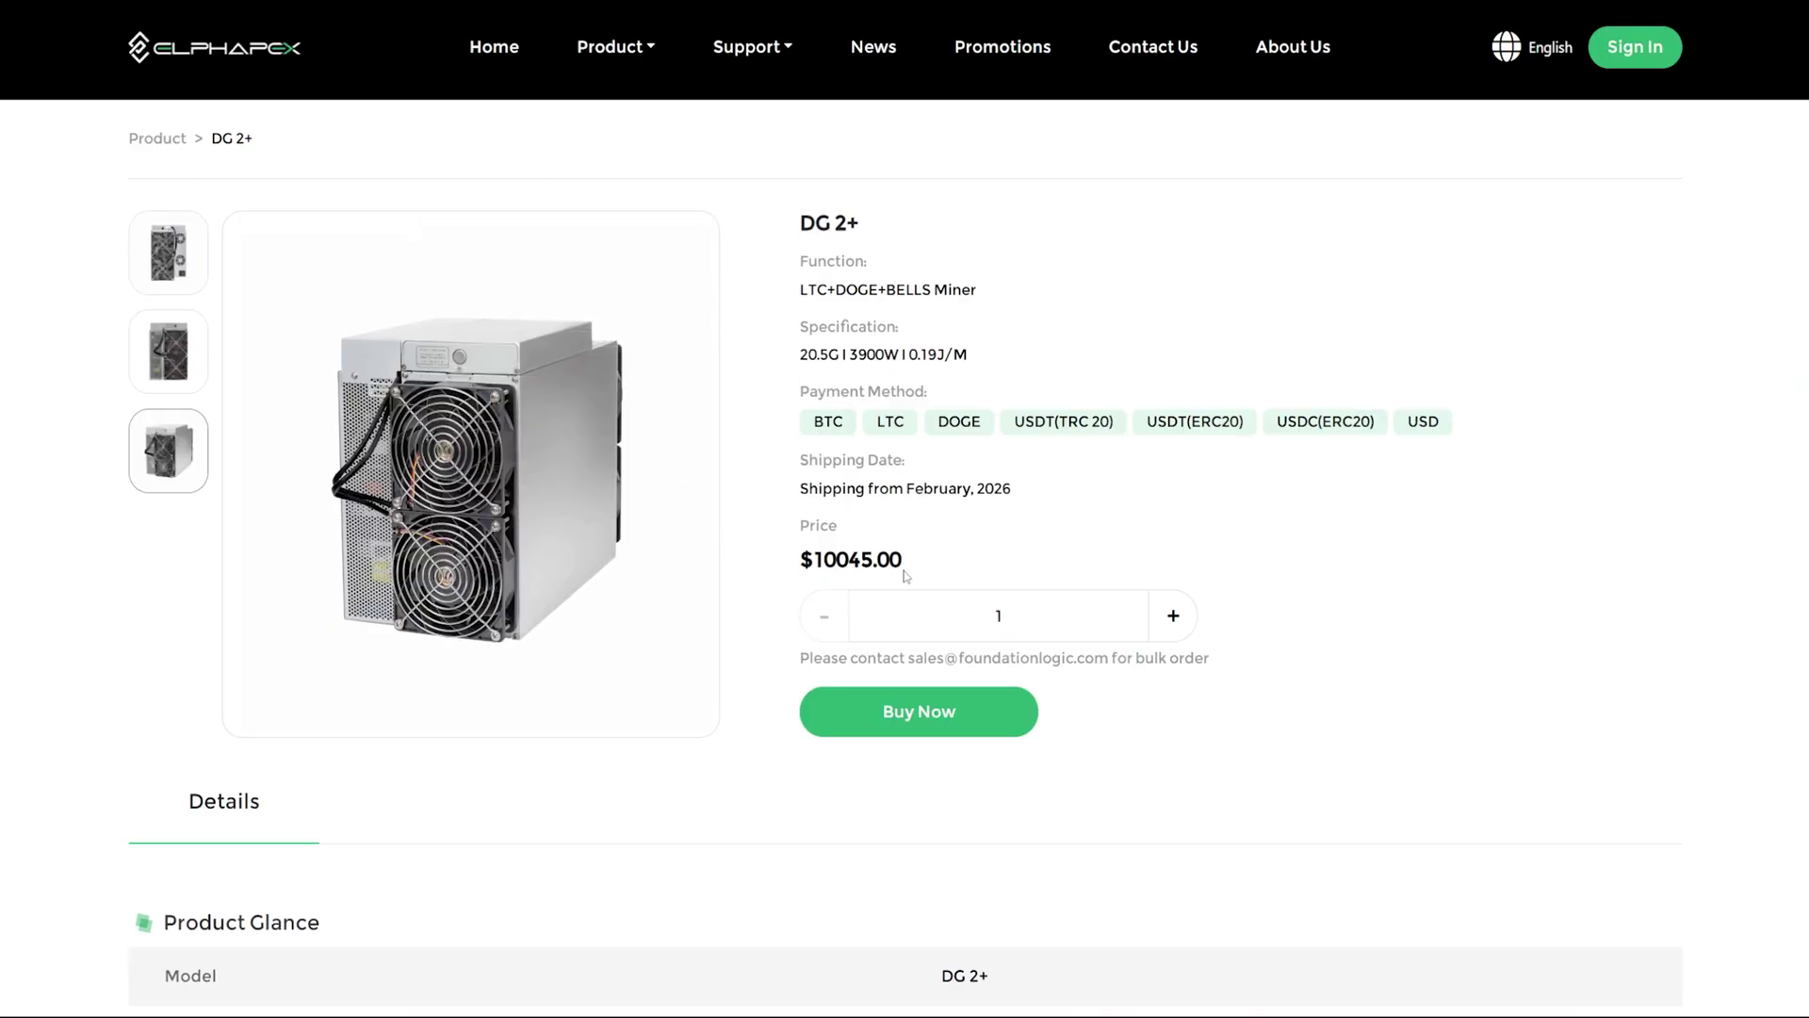
Check the price and shipping date on the Elphapex DG 2+ product page.
{"action": "left_click_drag", "start_coordinate": [904, 576], "coordinate": [783, 482]}
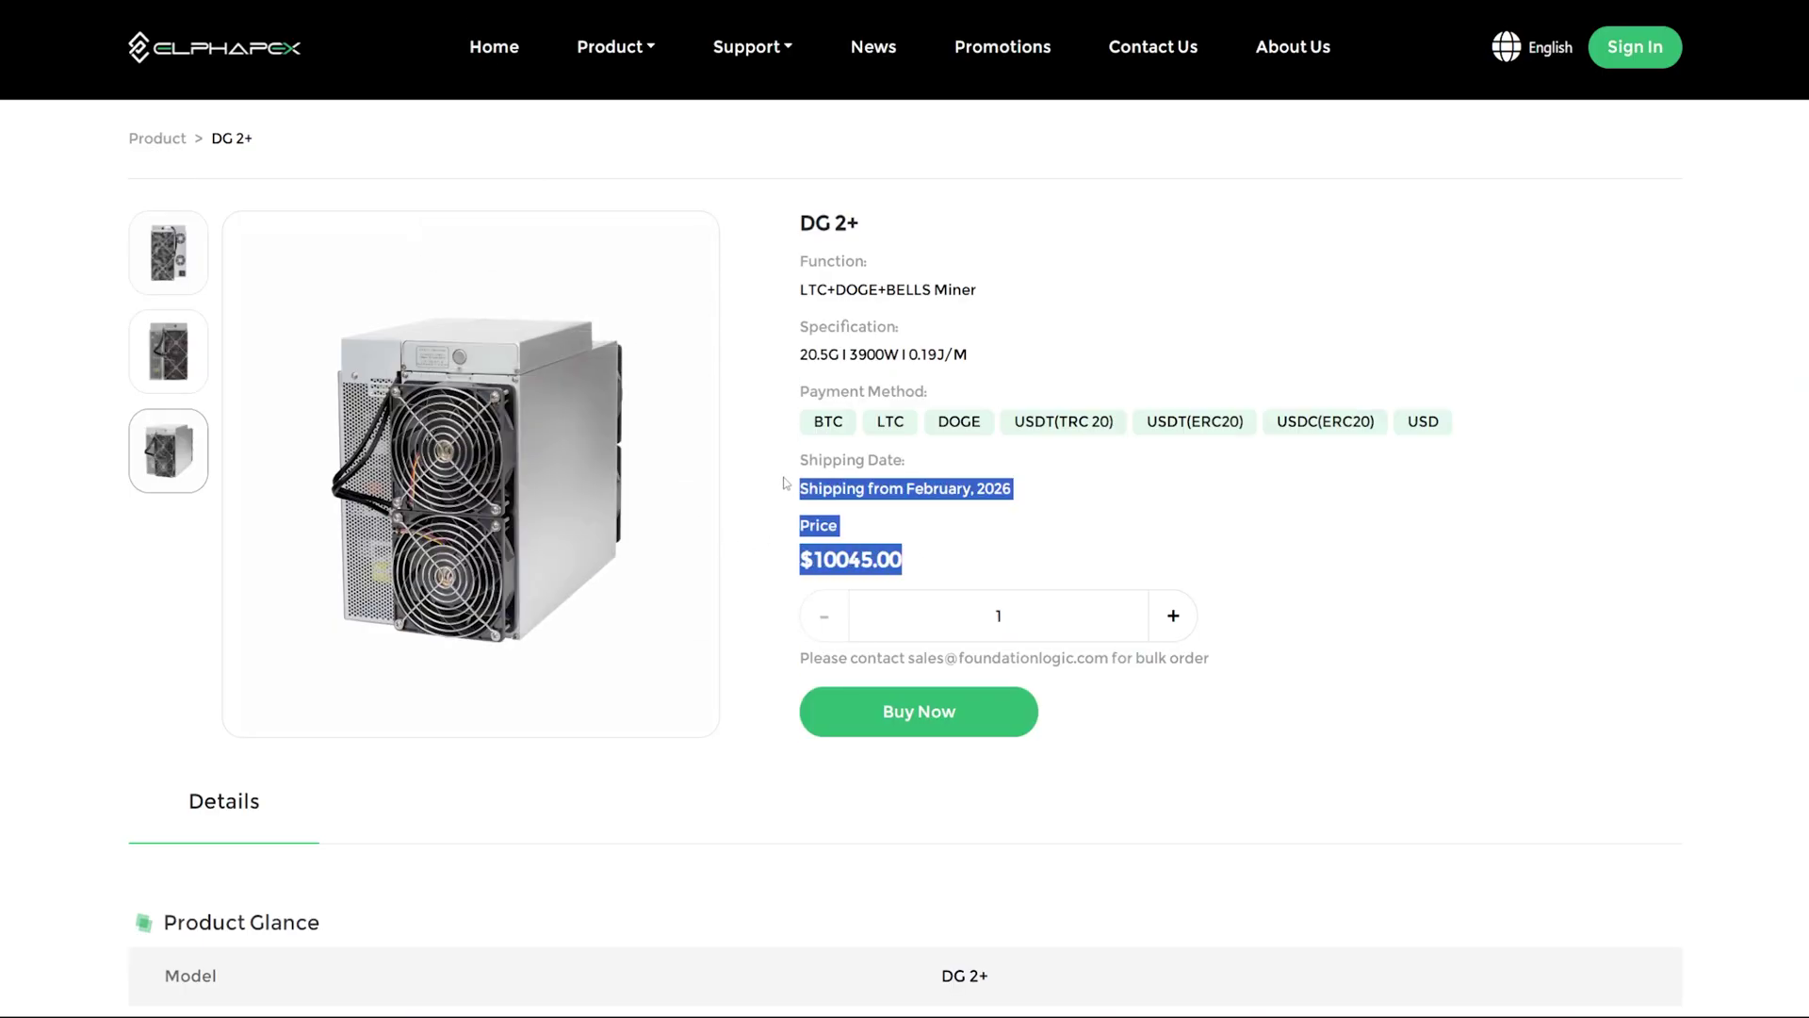
{"action": "left_click", "coordinate": [929, 576]}
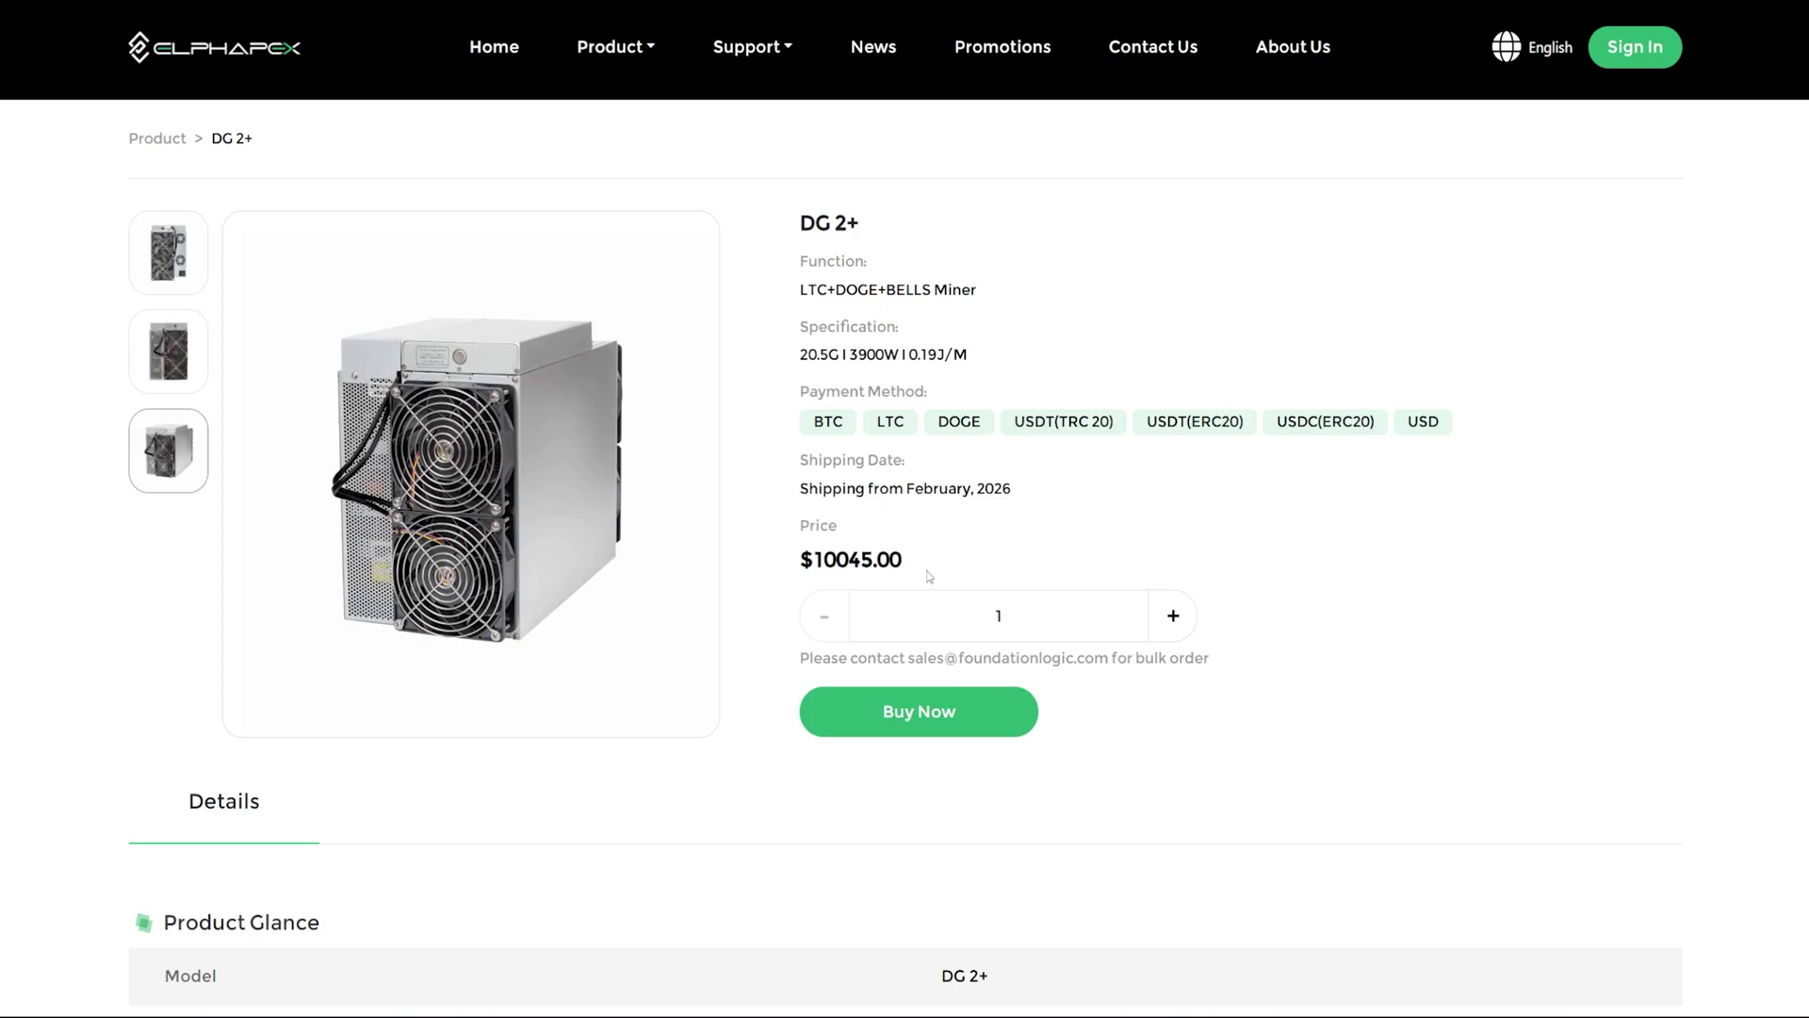
{"action": "left_click_drag", "start_coordinate": [905, 571], "coordinate": [799, 575]}
{"action": "left_click", "coordinate": [928, 558]}
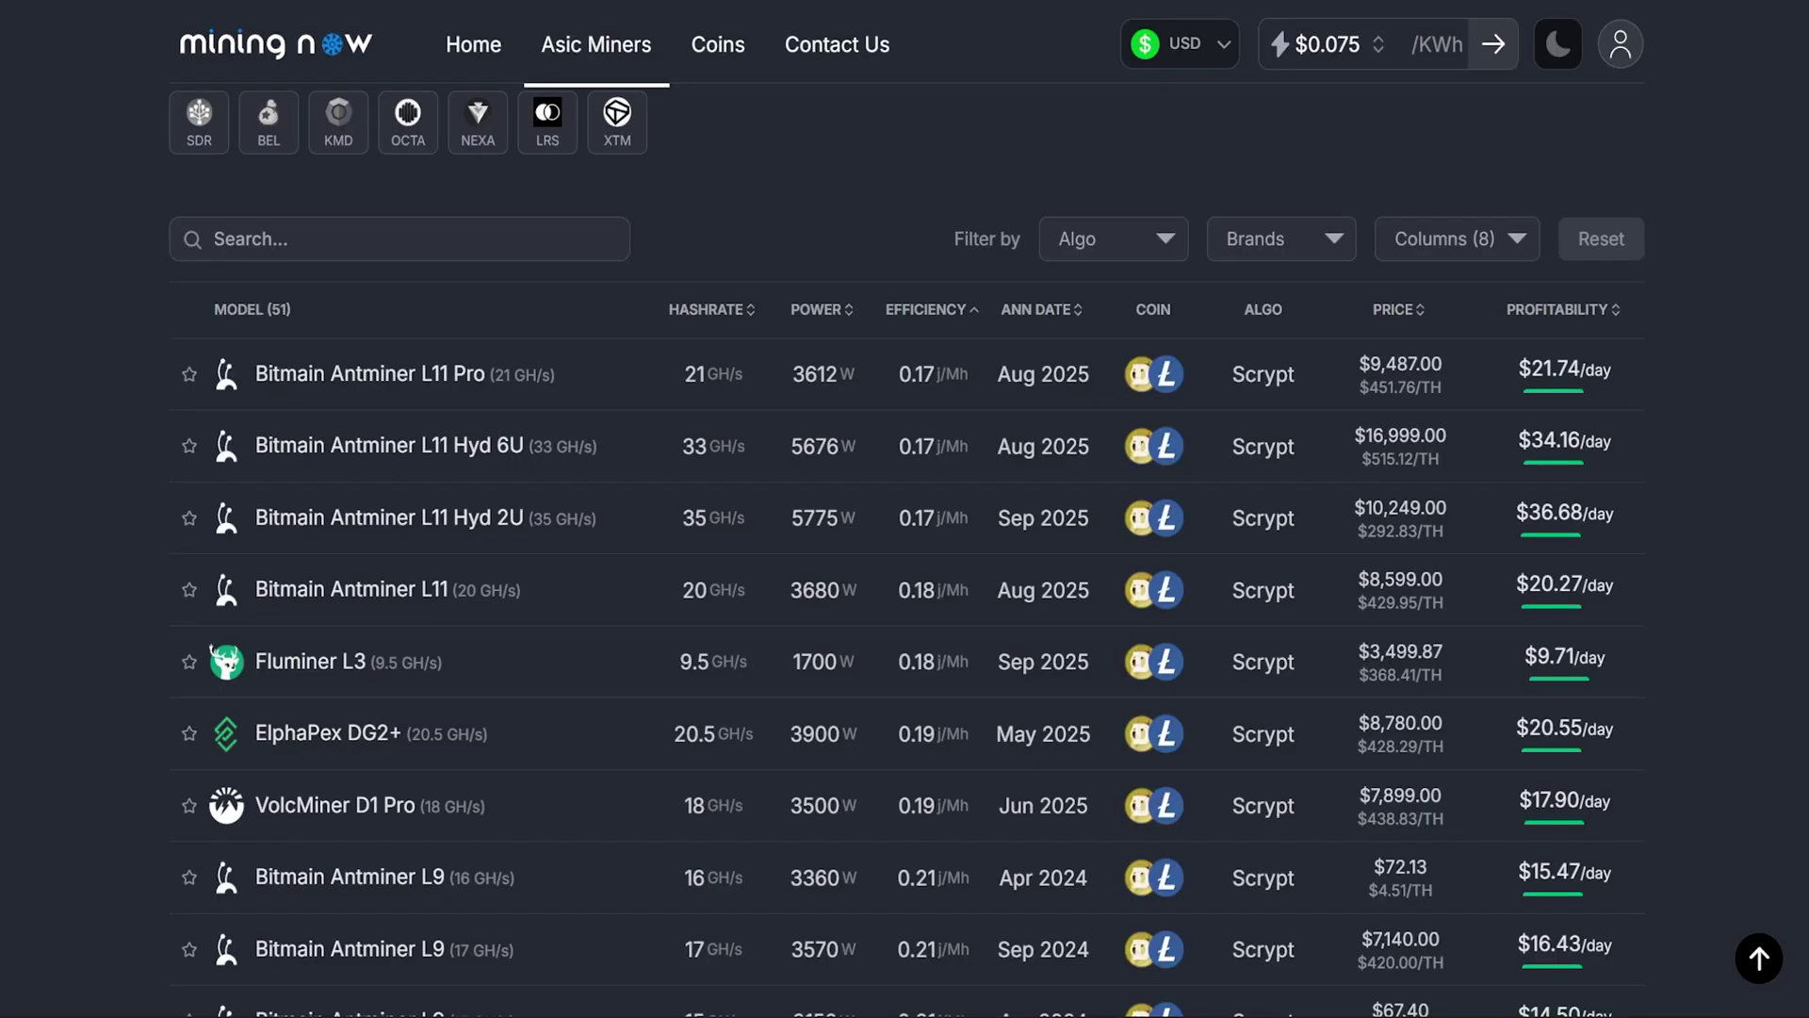
Search the Mining Now ASIC list for dg2 and compare with the DG 2+ price on the Elphapex page.
{"action": "left_click", "coordinate": [396, 242]}
{"action": "type", "text": "dg2"}
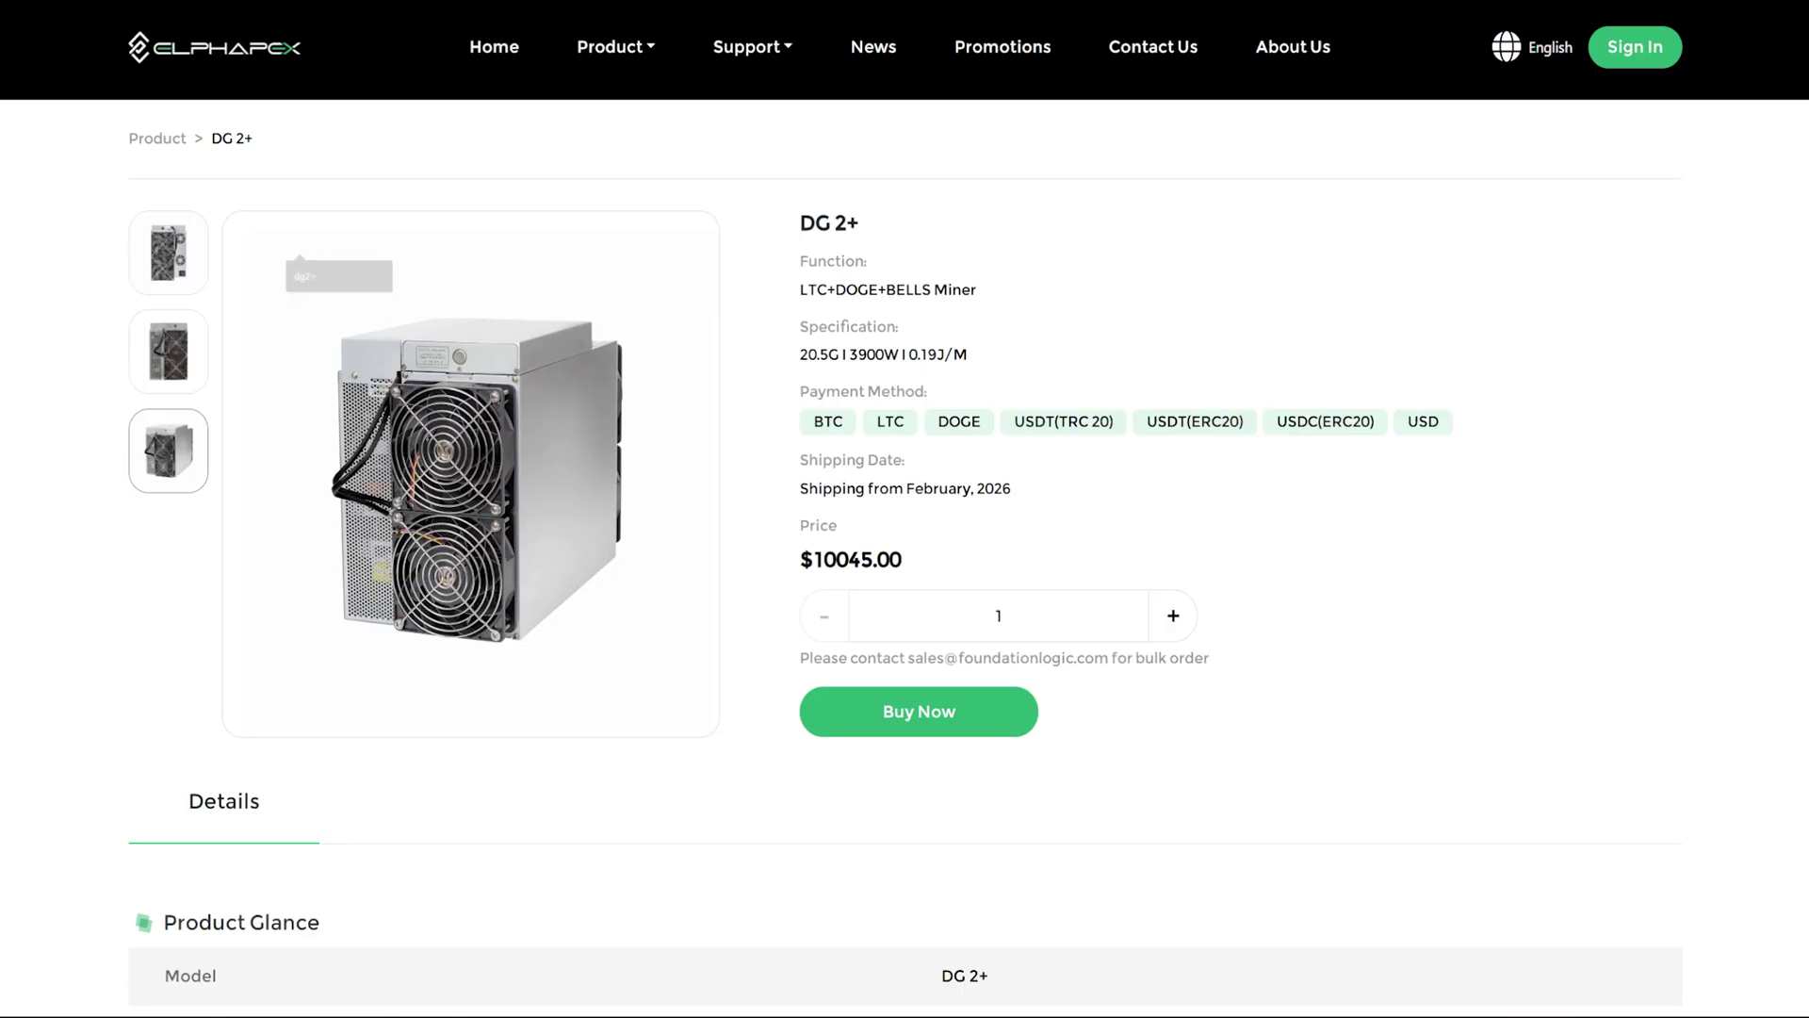
{"action": "left_click_drag", "start_coordinate": [920, 565], "coordinate": [767, 525]}
{"action": "left_click", "coordinate": [912, 546]}
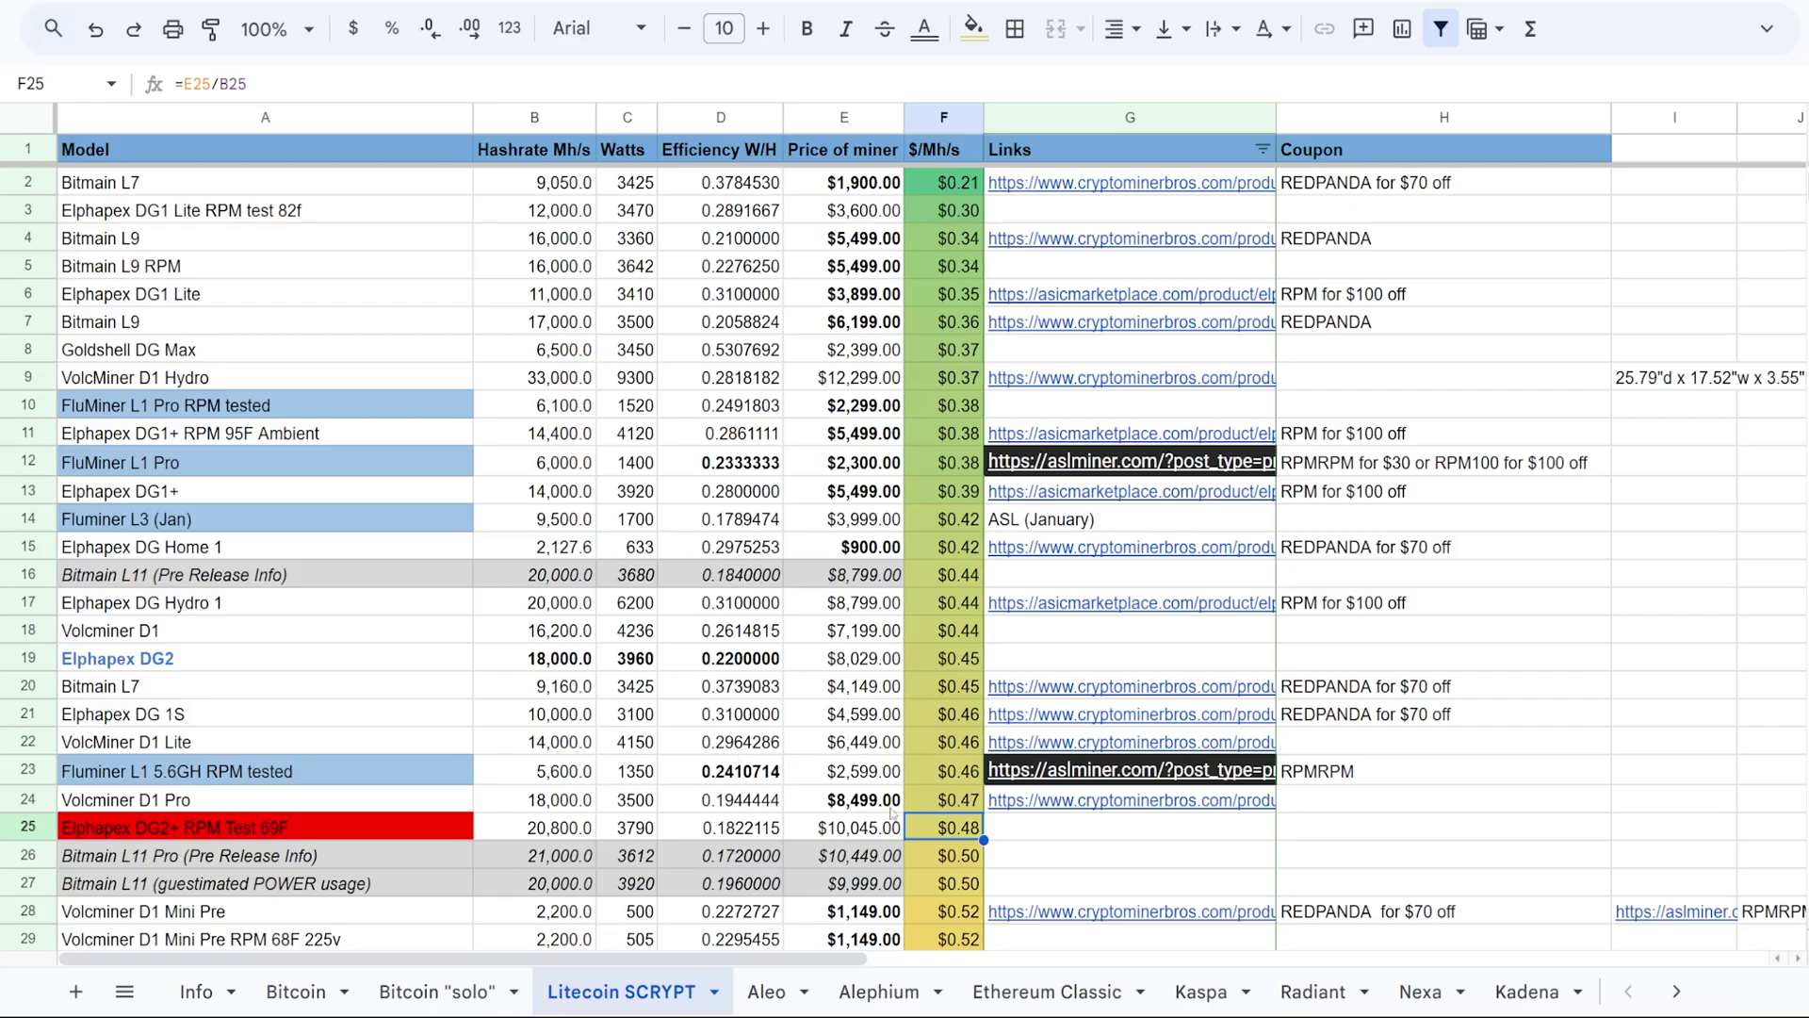
In the Litecoin SCRYPT sheet, set the DG2+ RPM Test 69F miner price to $8,500.
{"action": "double_click", "coordinate": [895, 824]}
{"action": "left_click_drag", "start_coordinate": [851, 825], "coordinate": [910, 832]}
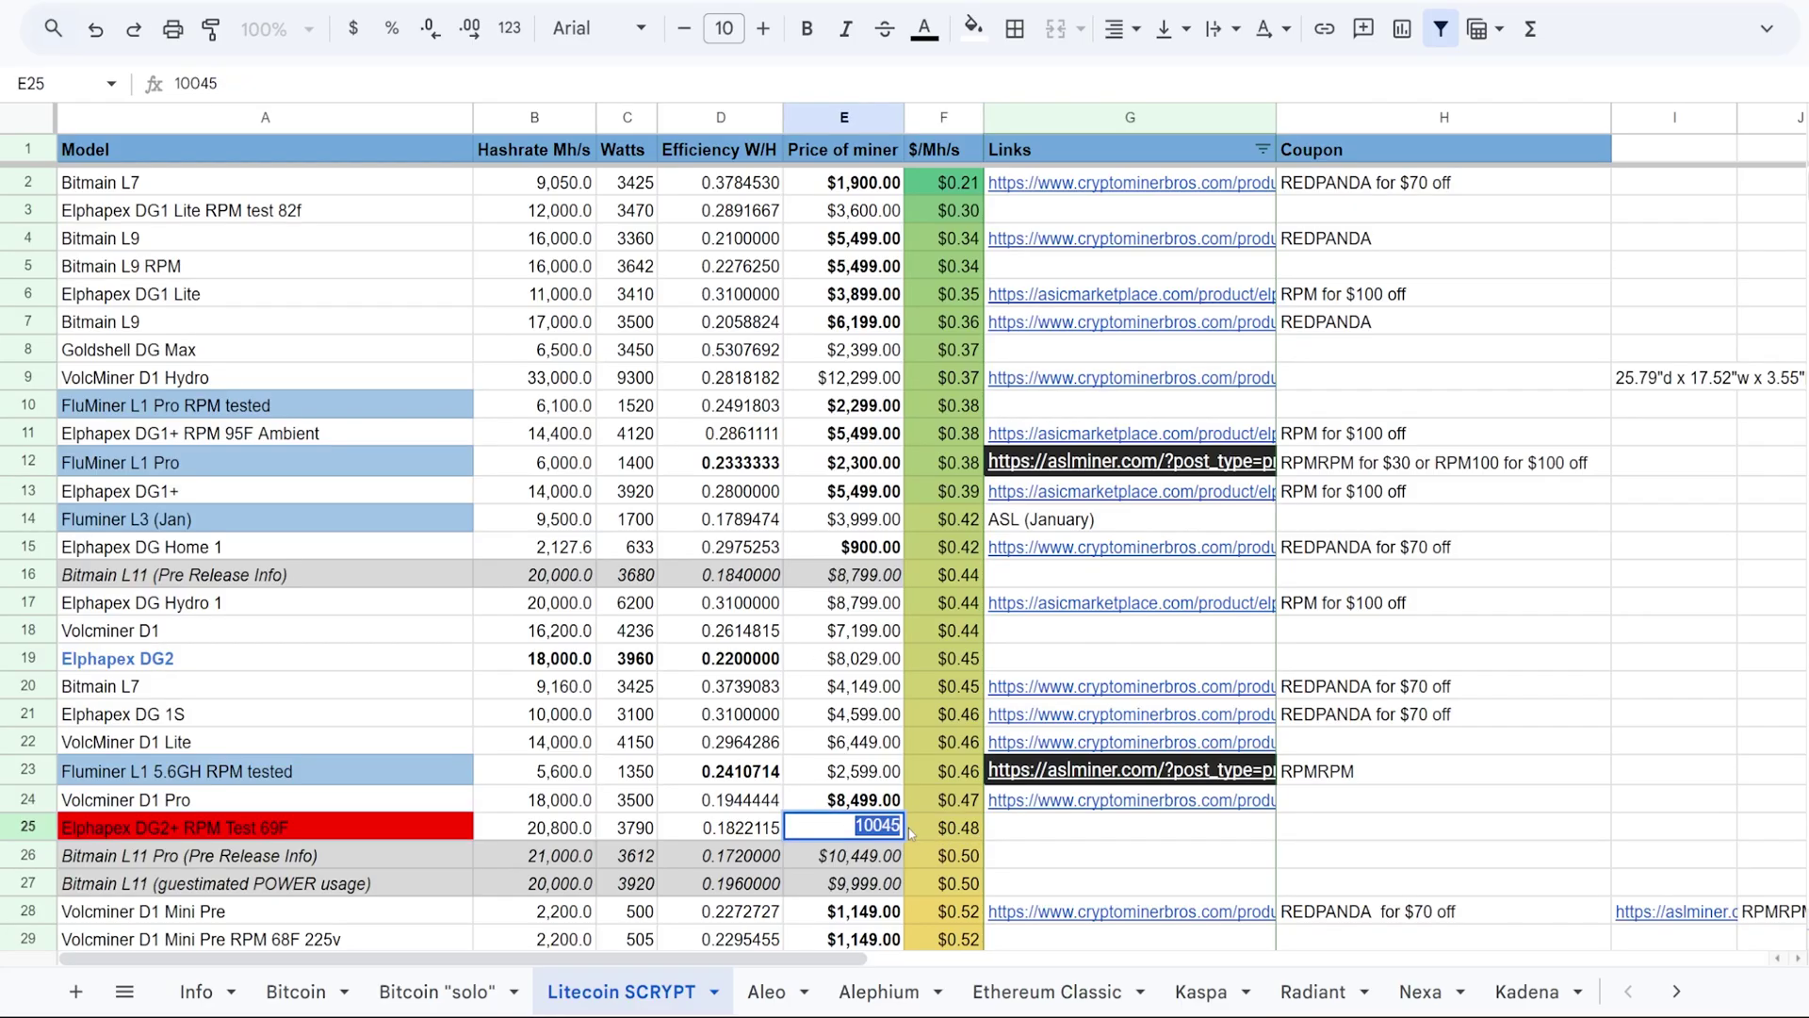
{"action": "type", "text": "8,"}
{"action": "type", "text": "500"}
{"action": "left_click", "coordinate": [1031, 833]}
{"action": "left_click", "coordinate": [895, 836]}
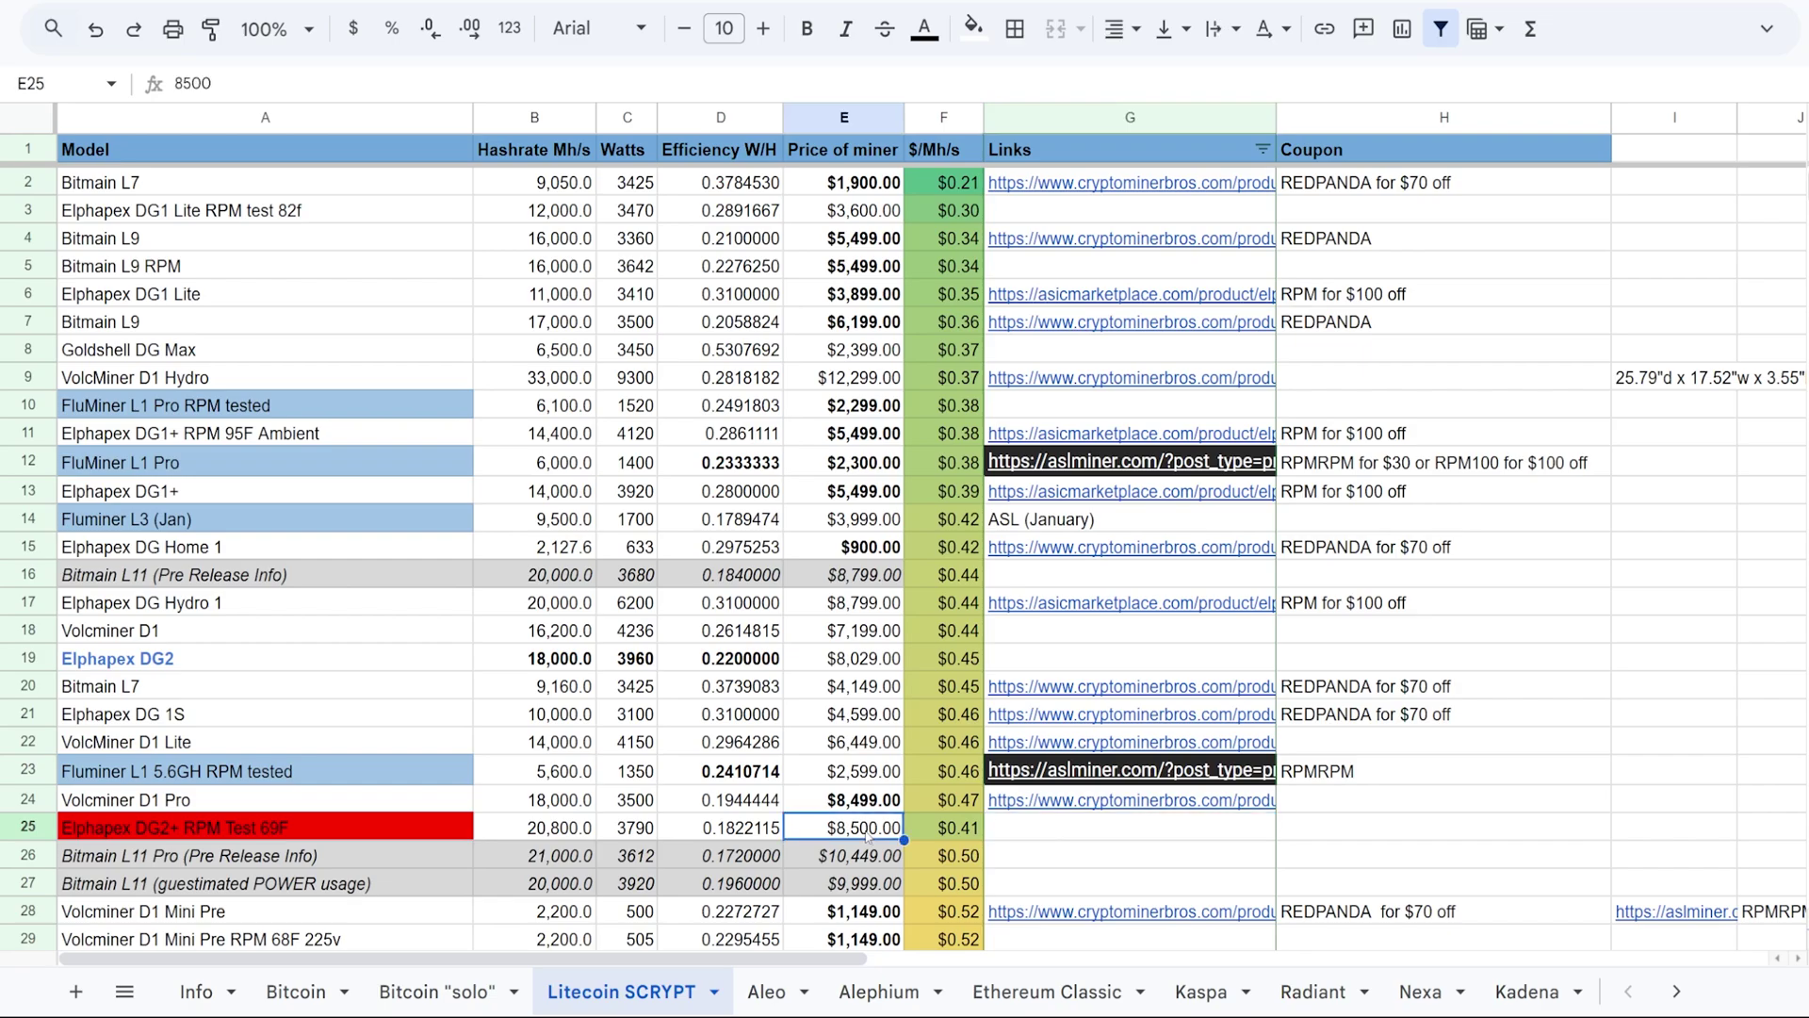
Set the price of the DG2+ RPM Test 69F miner to $7,500.
{"action": "double_click", "coordinate": [900, 834]}
{"action": "double_click", "coordinate": [907, 827]}
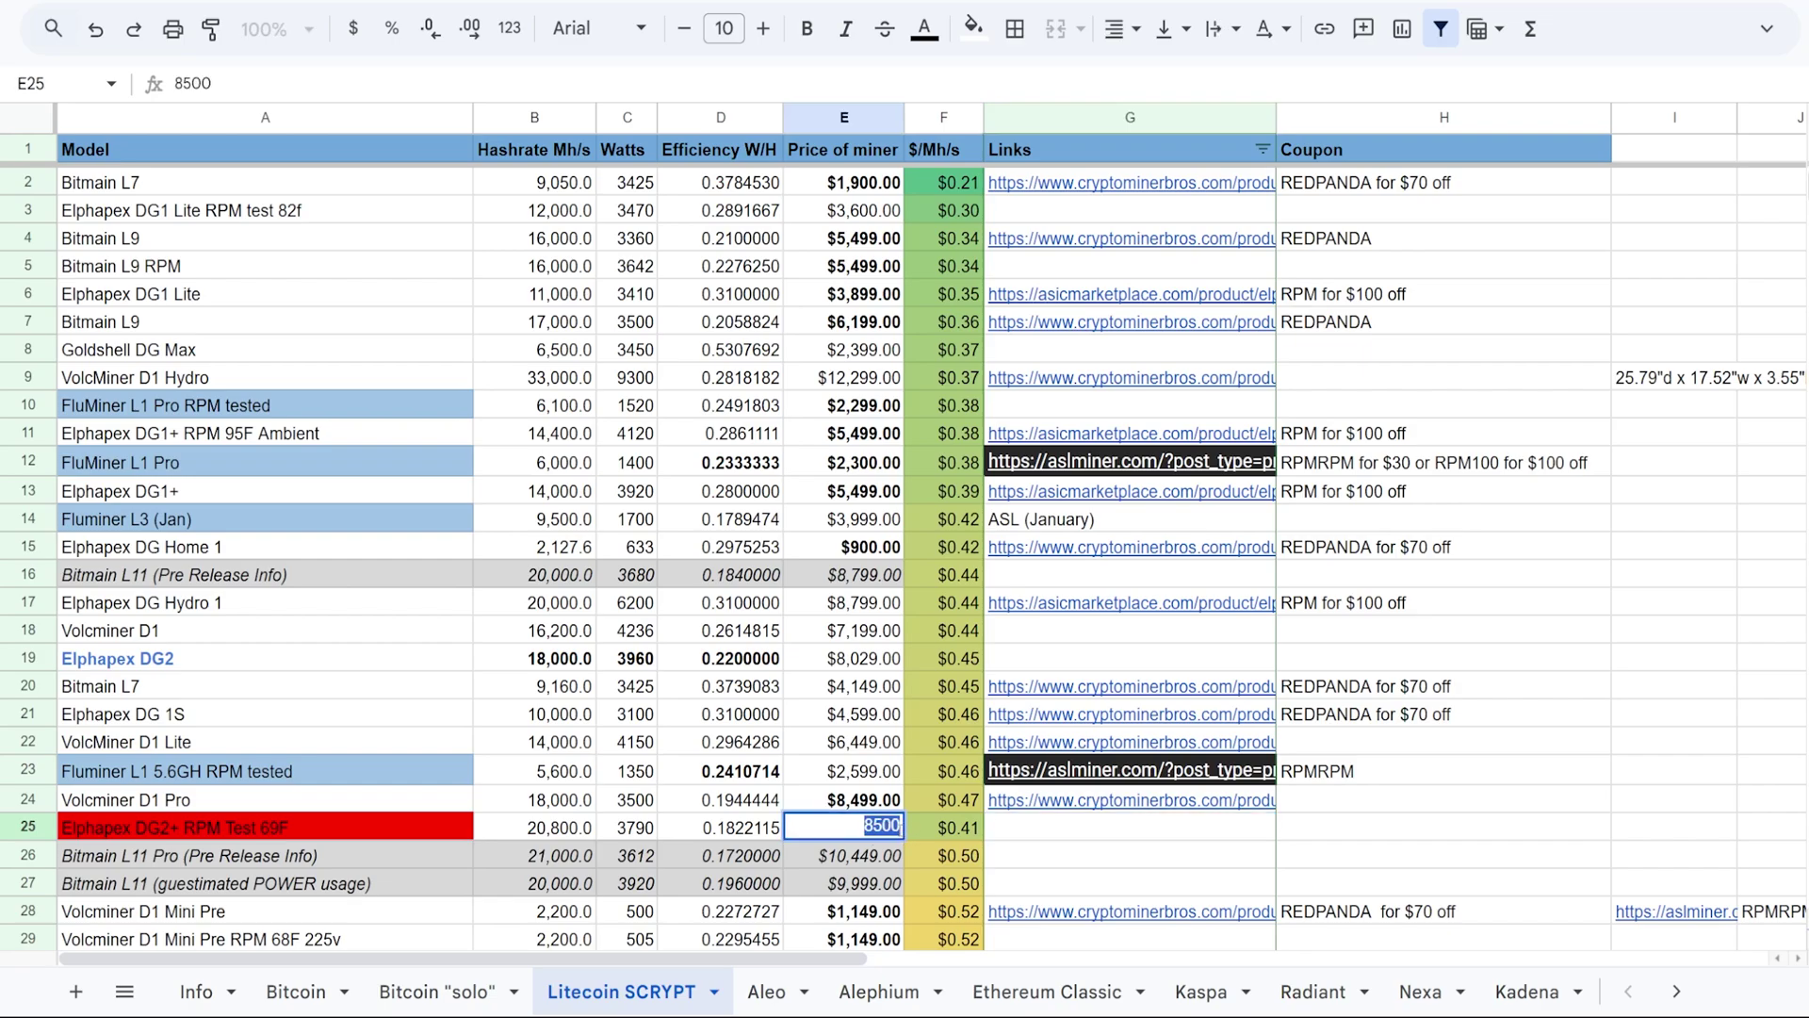
{"action": "type", "text": "7500"}
{"action": "left_click", "coordinate": [1040, 835]}
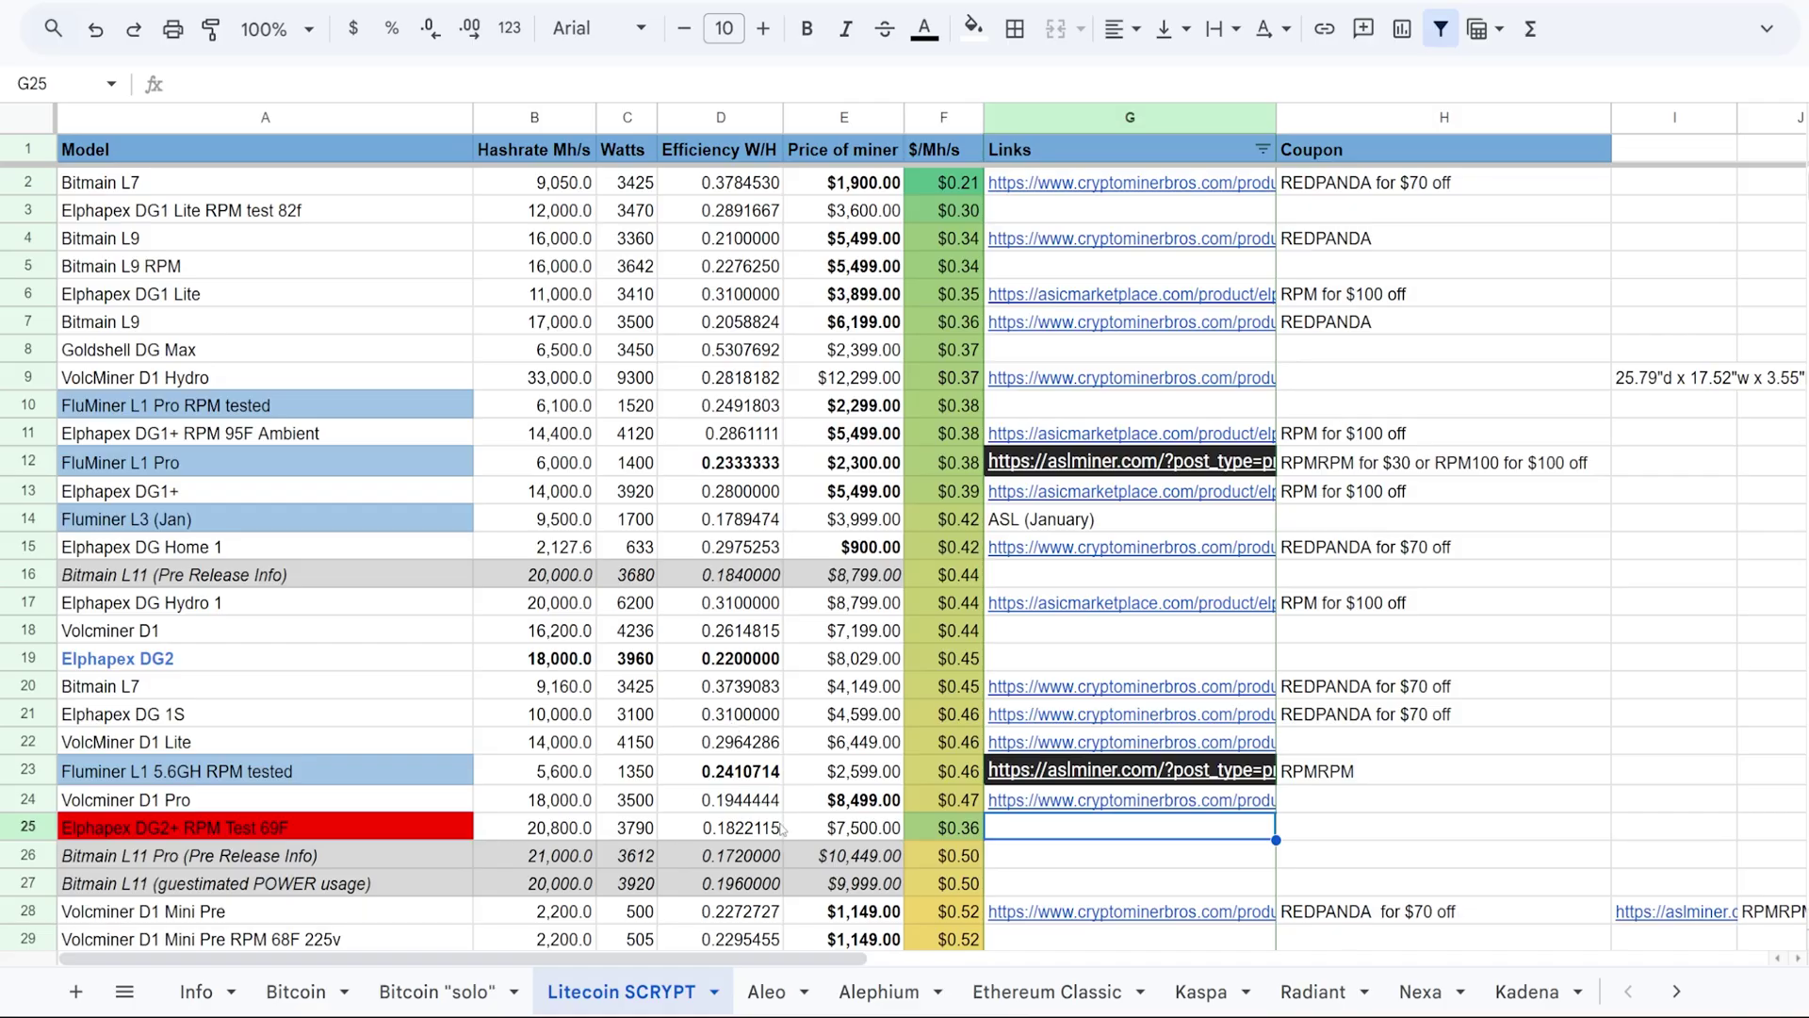
Sort the Litecoin SCRYPT sheet in ascending order by the $/Mh/s column.
{"action": "left_click", "coordinate": [944, 828]}
{"action": "left_click", "coordinate": [966, 117]}
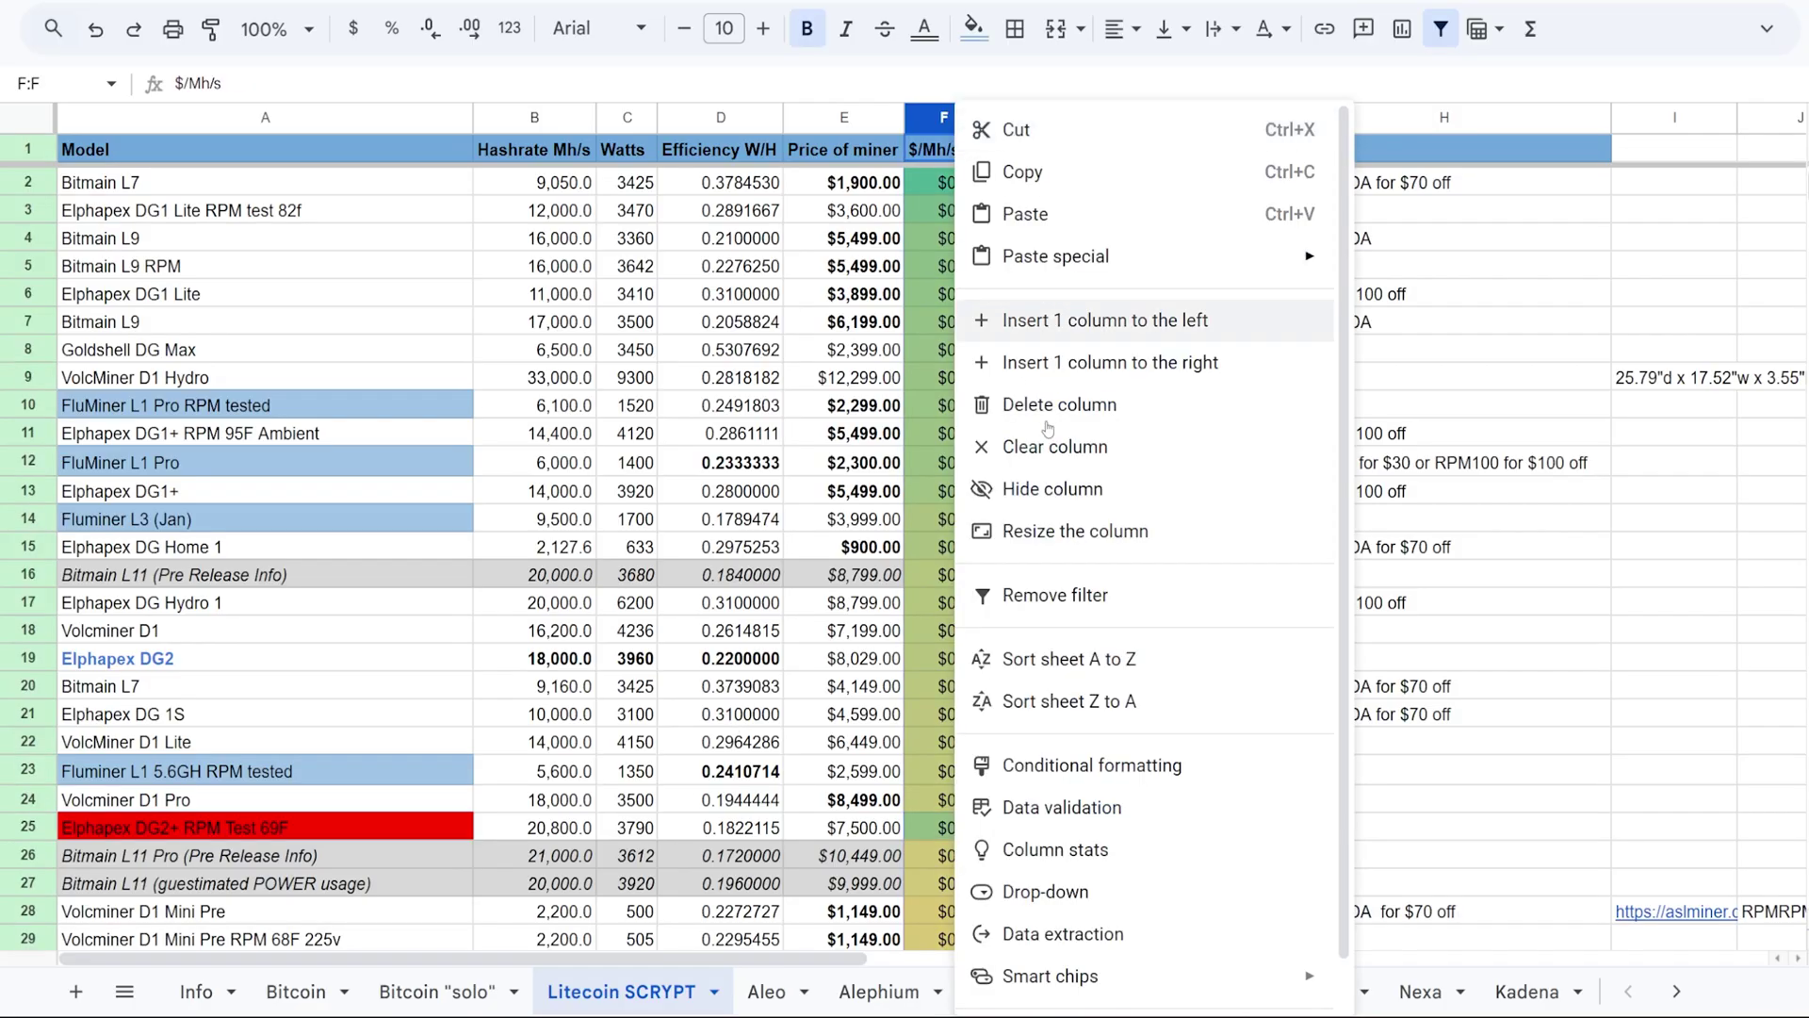
{"action": "left_click", "coordinate": [1075, 656]}
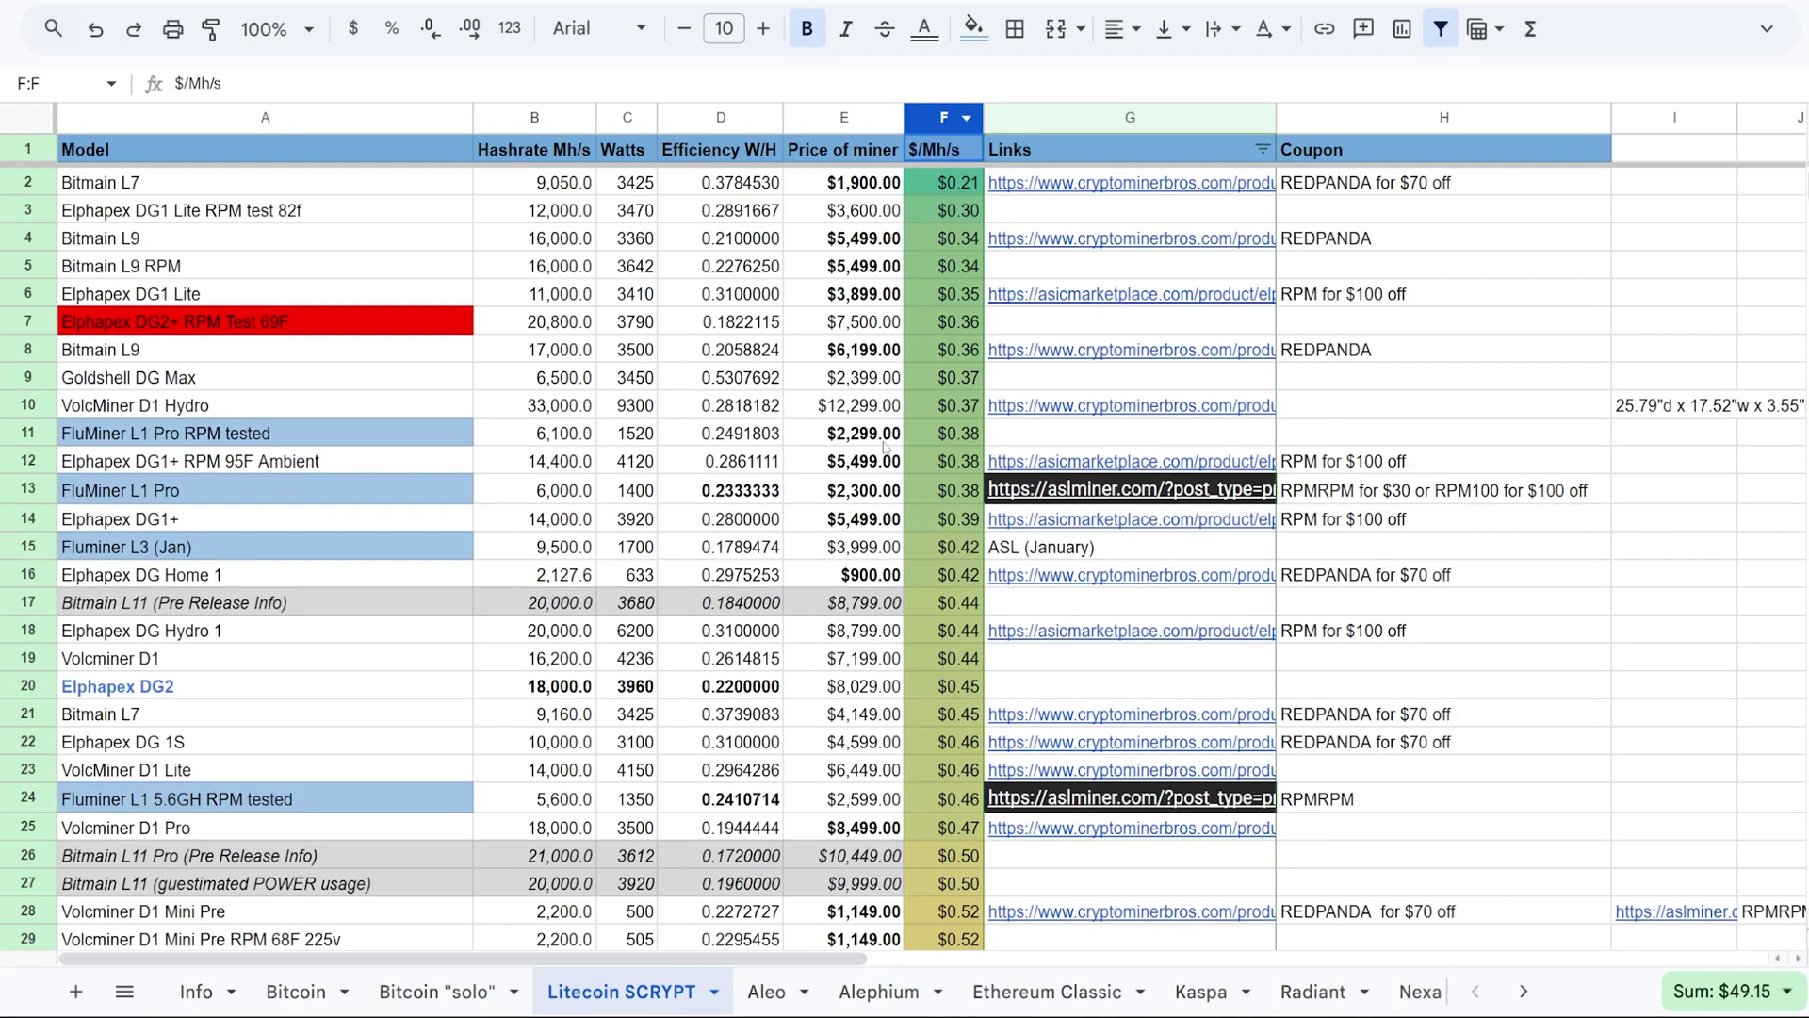
Compare the $/Mh/s ranking of the DG2+ RPM Test 69F with the Bitmain L9 and L9 RPM rows above it.
{"action": "left_click", "coordinate": [358, 329]}
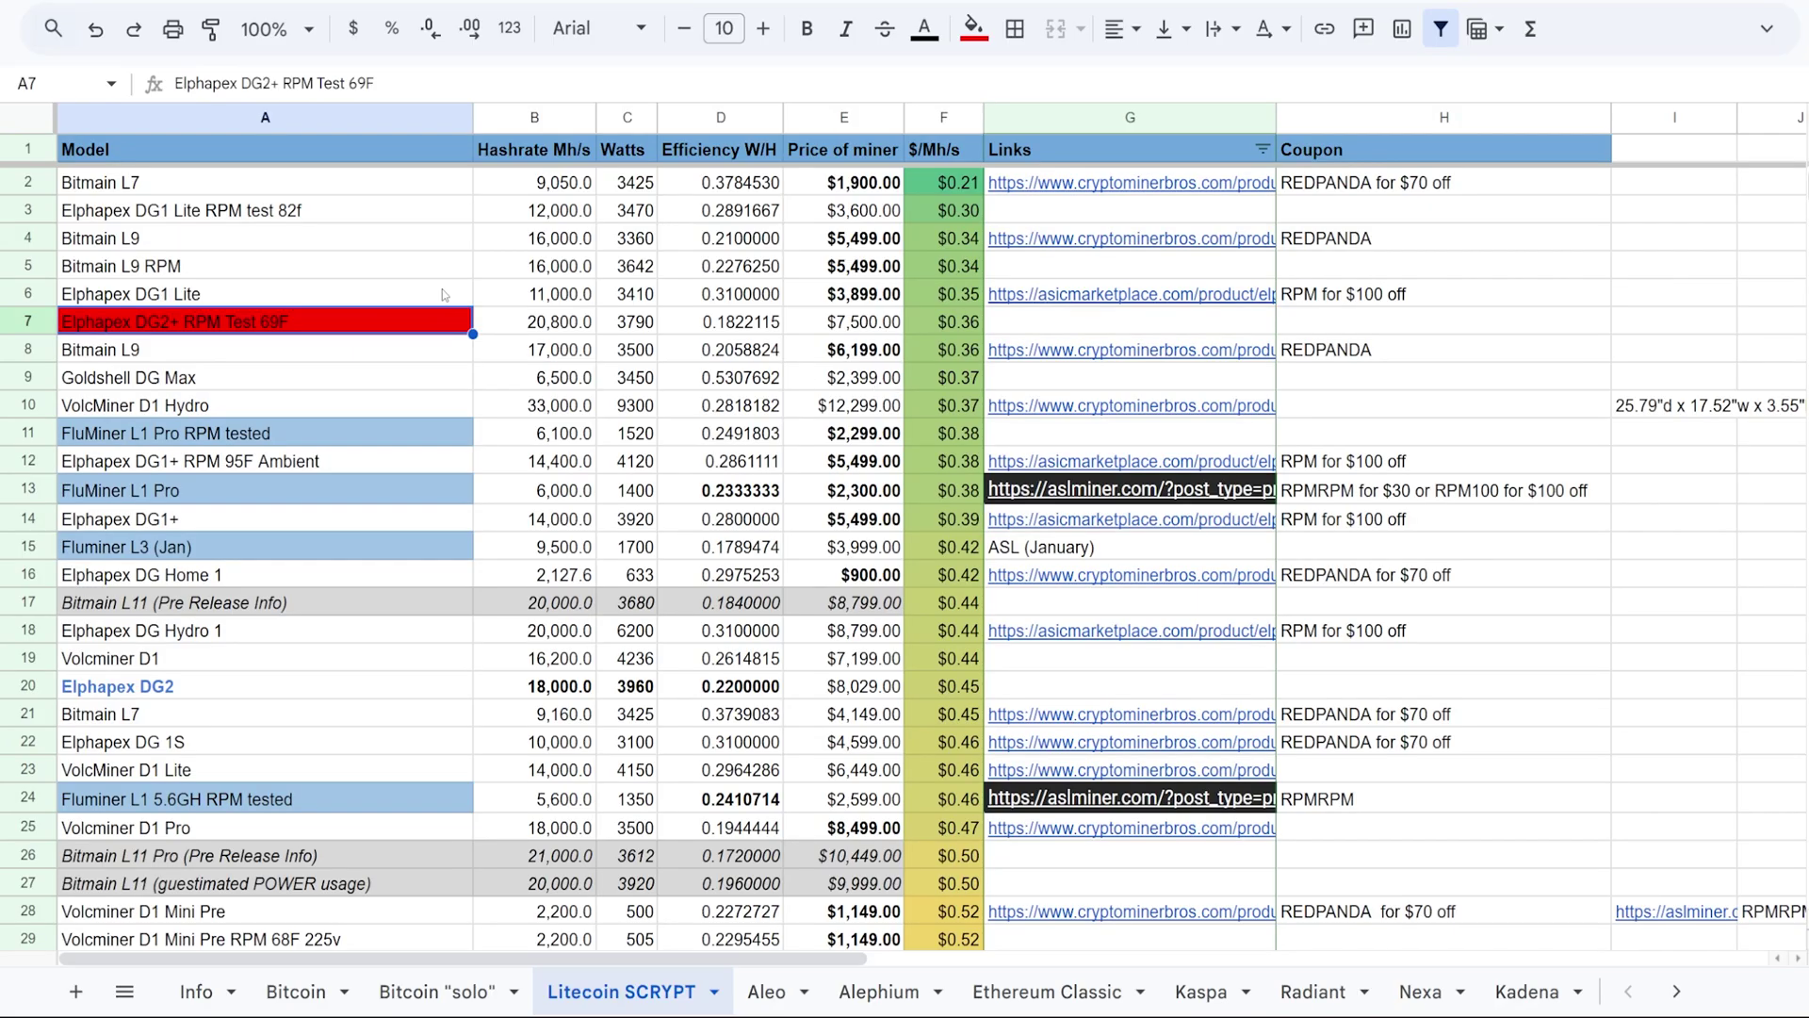
{"action": "left_click", "coordinate": [263, 270]}
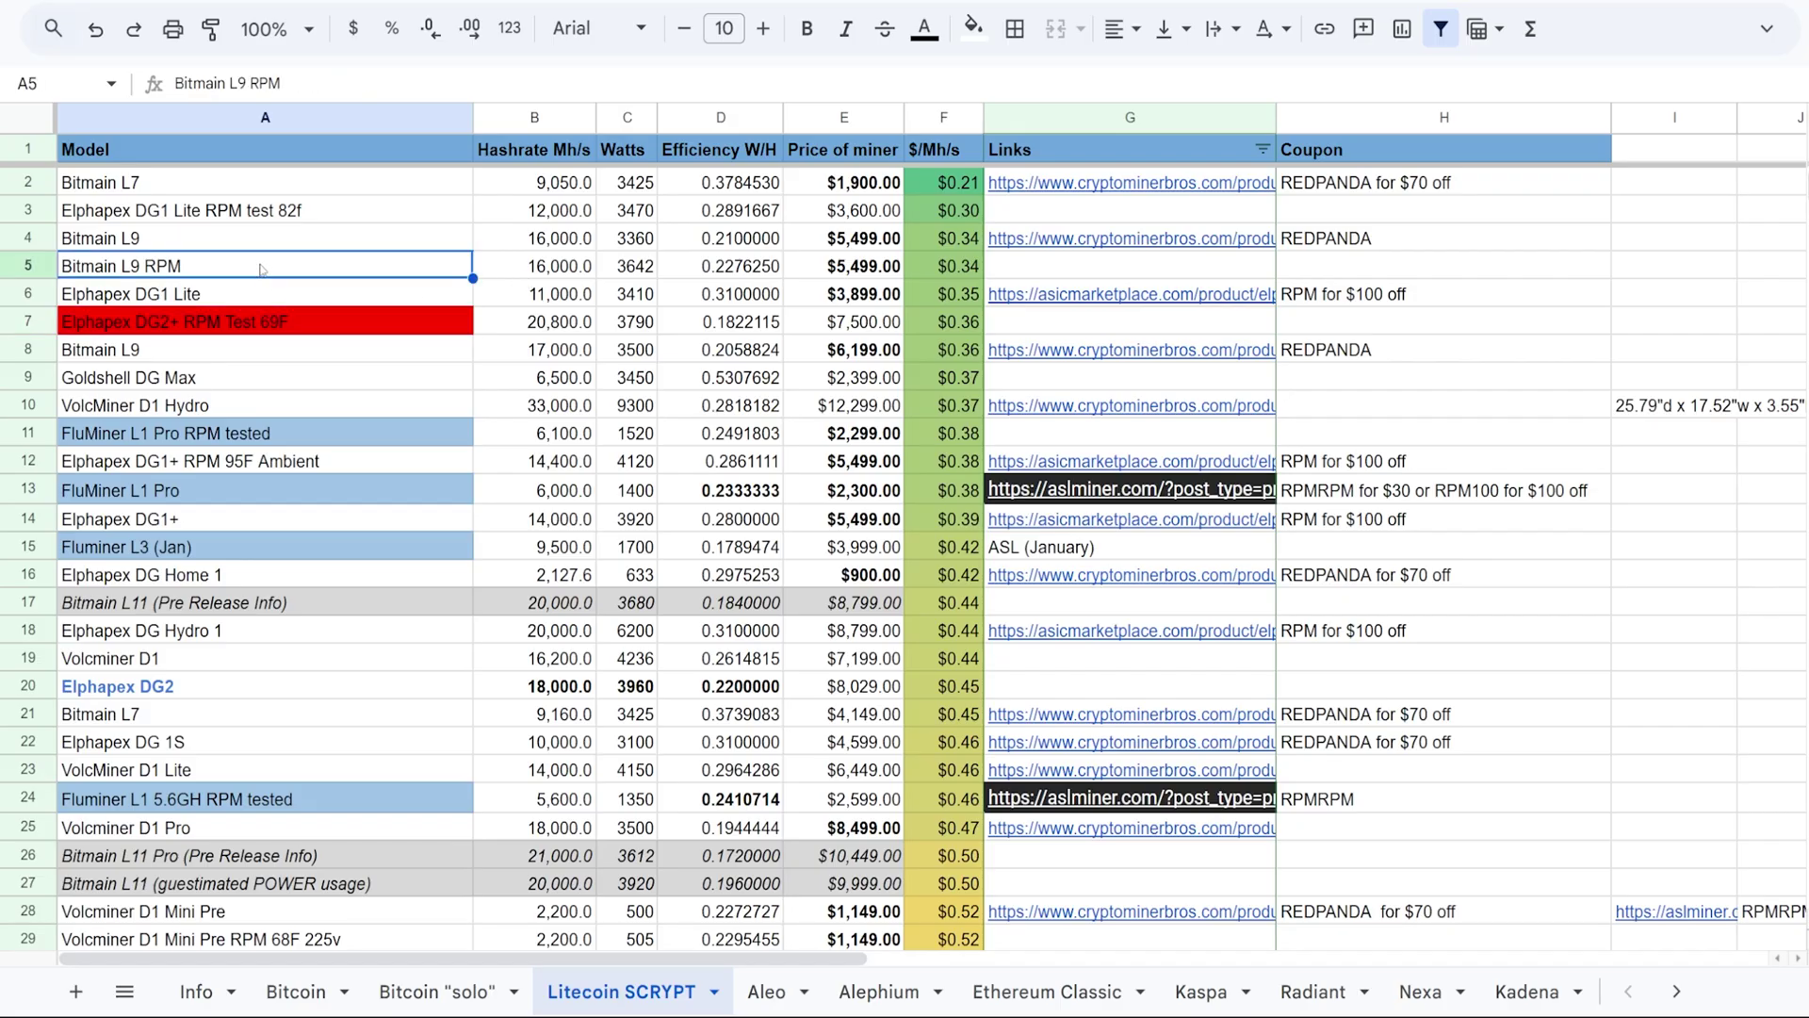
{"action": "left_click", "coordinate": [263, 252]}
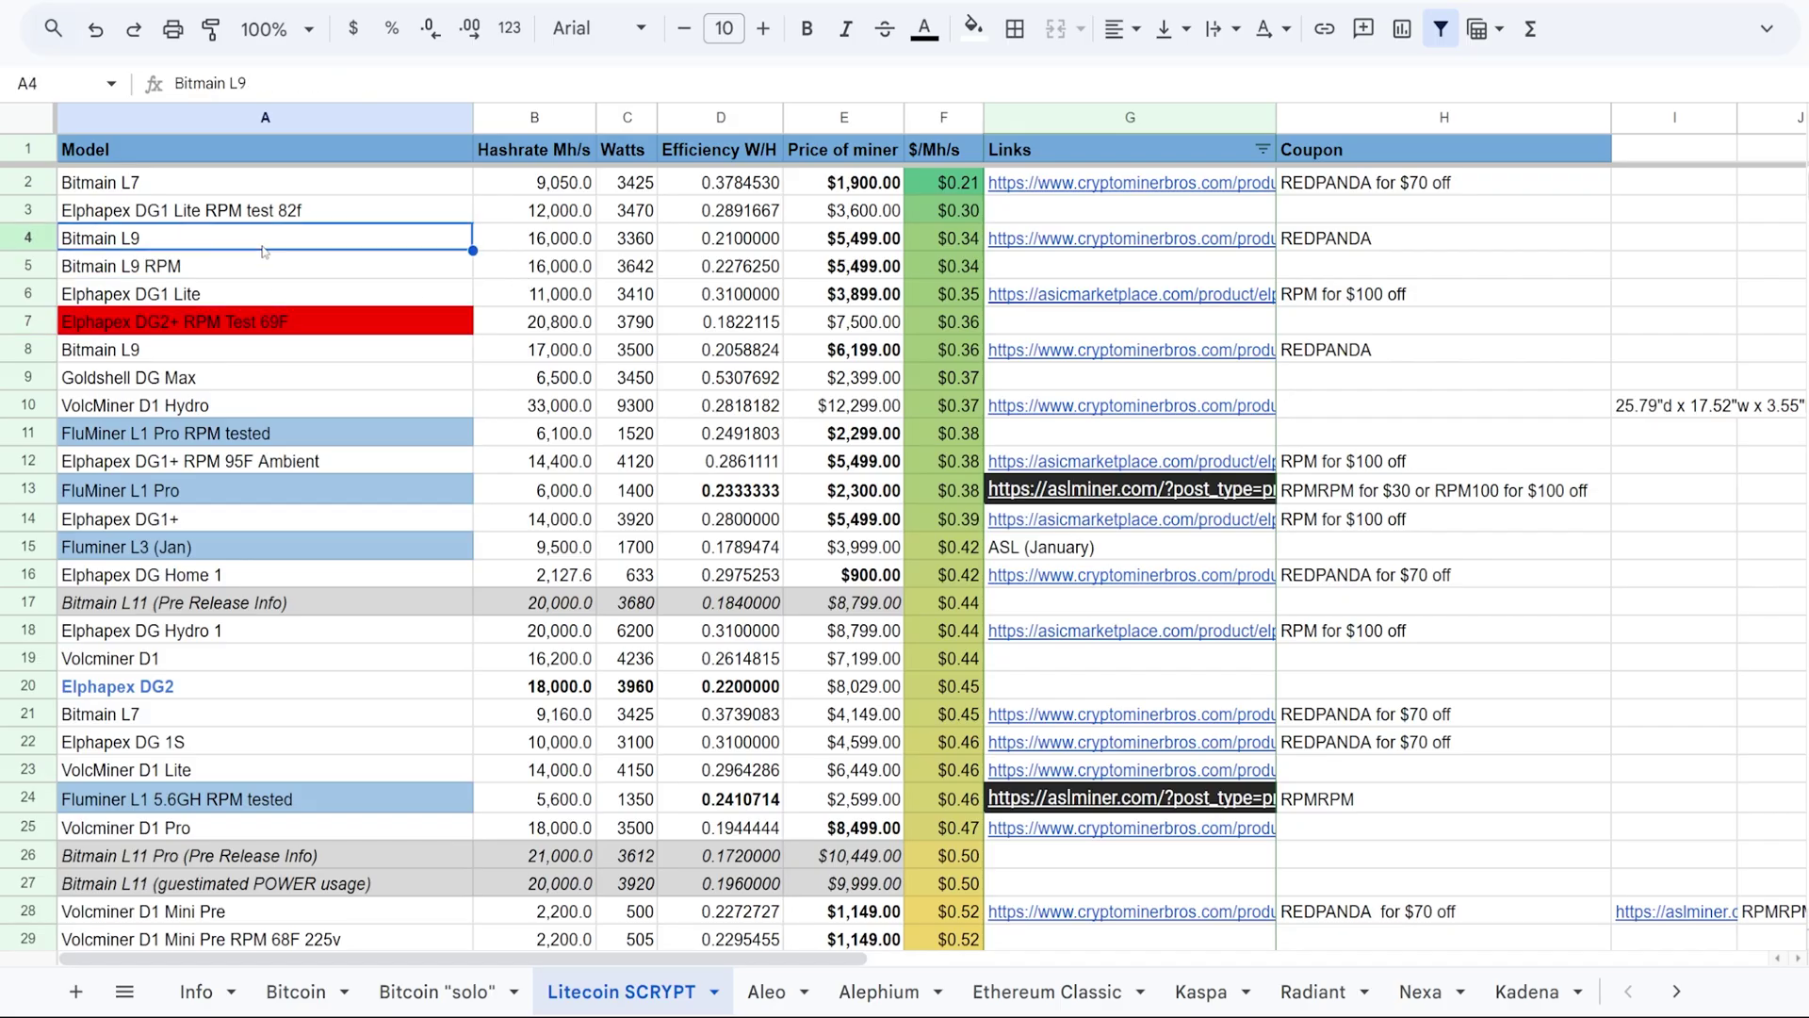
{"action": "left_click", "coordinate": [286, 330]}
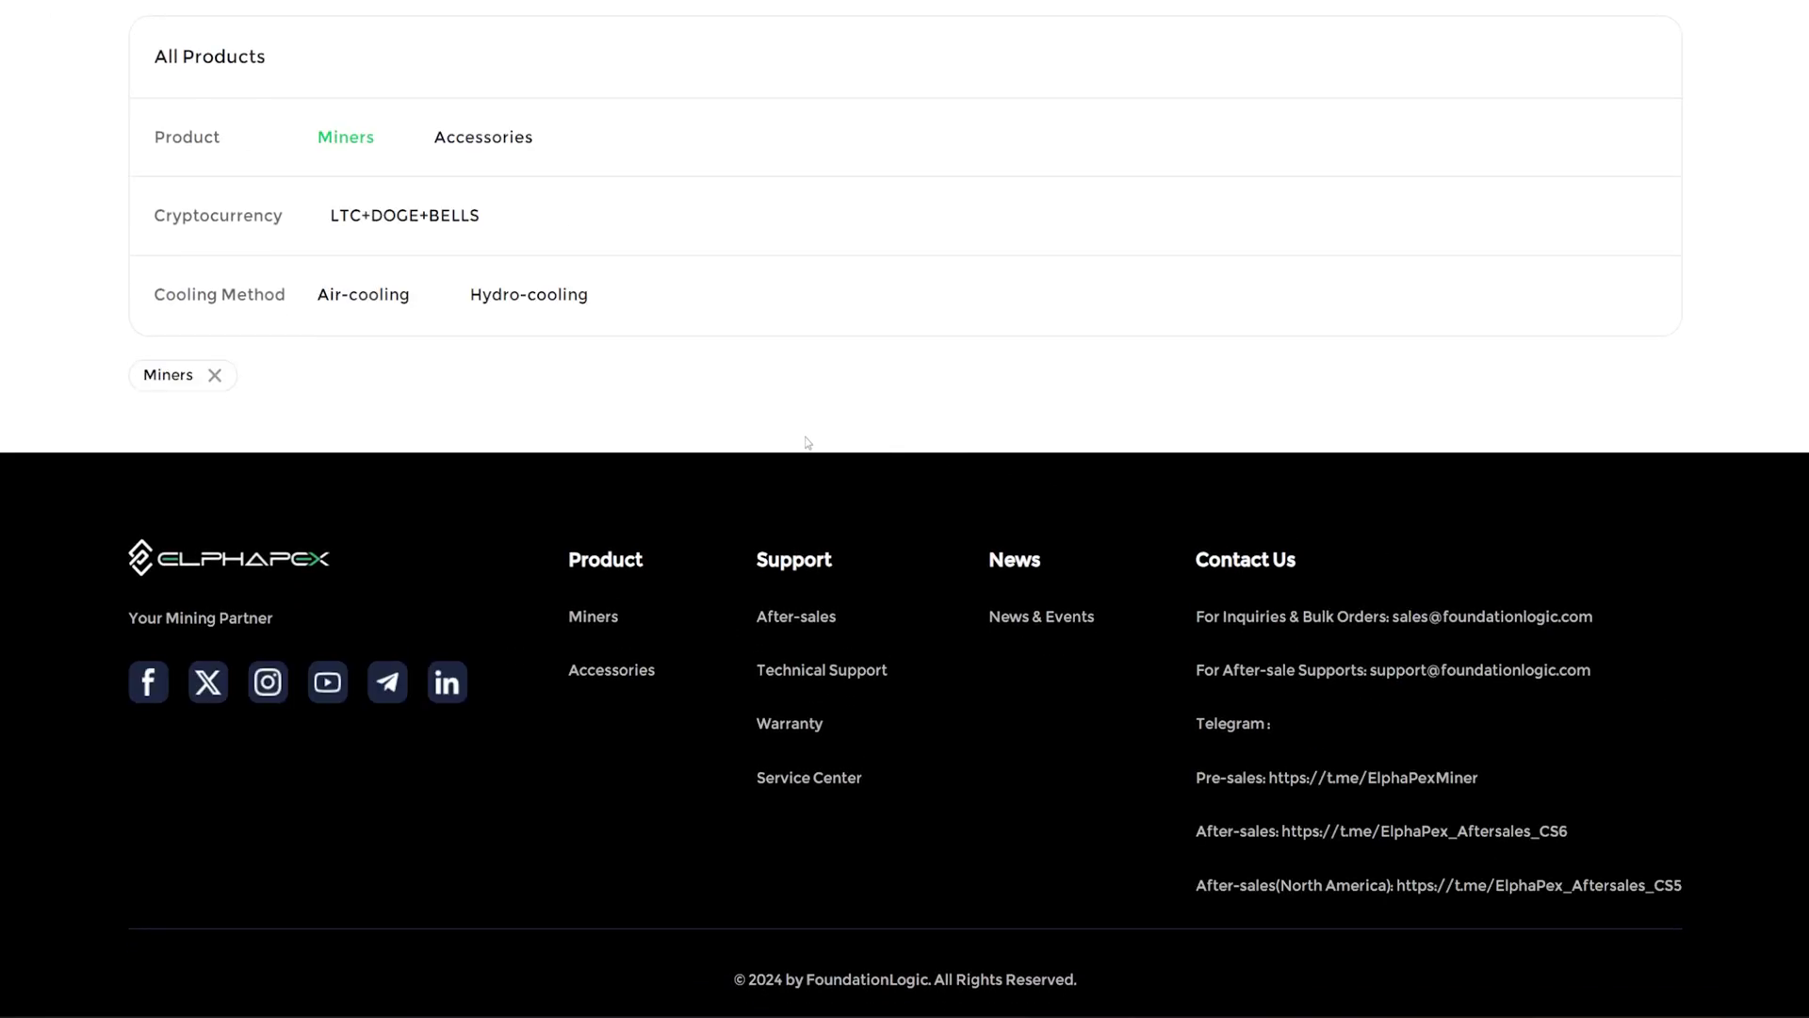
Find the DG 2+ among the miners on the Elphapex site and check the shipping date on its product page.
{"action": "scroll", "coordinate": [791, 443], "scroll_direction": "up", "scroll_amount": 5}
{"action": "scroll", "coordinate": [784, 440], "scroll_direction": "down", "scroll_amount": 8}
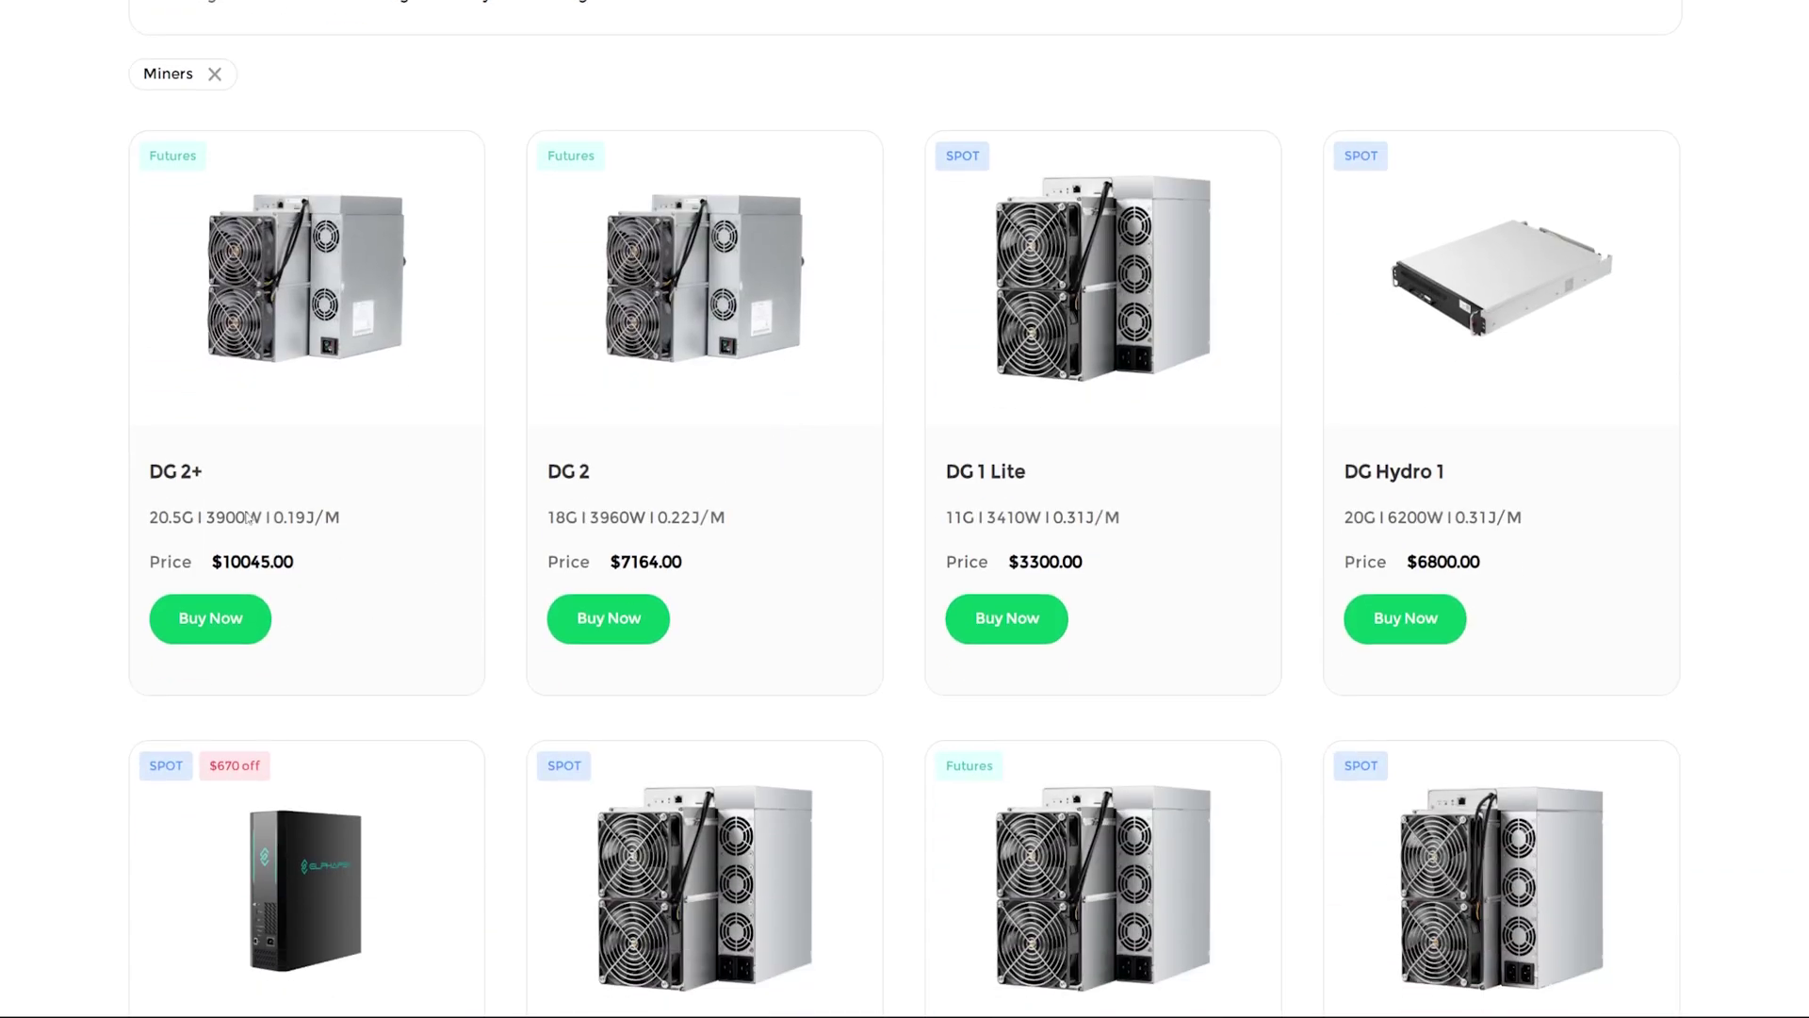
{"action": "left_click", "coordinate": [296, 333]}
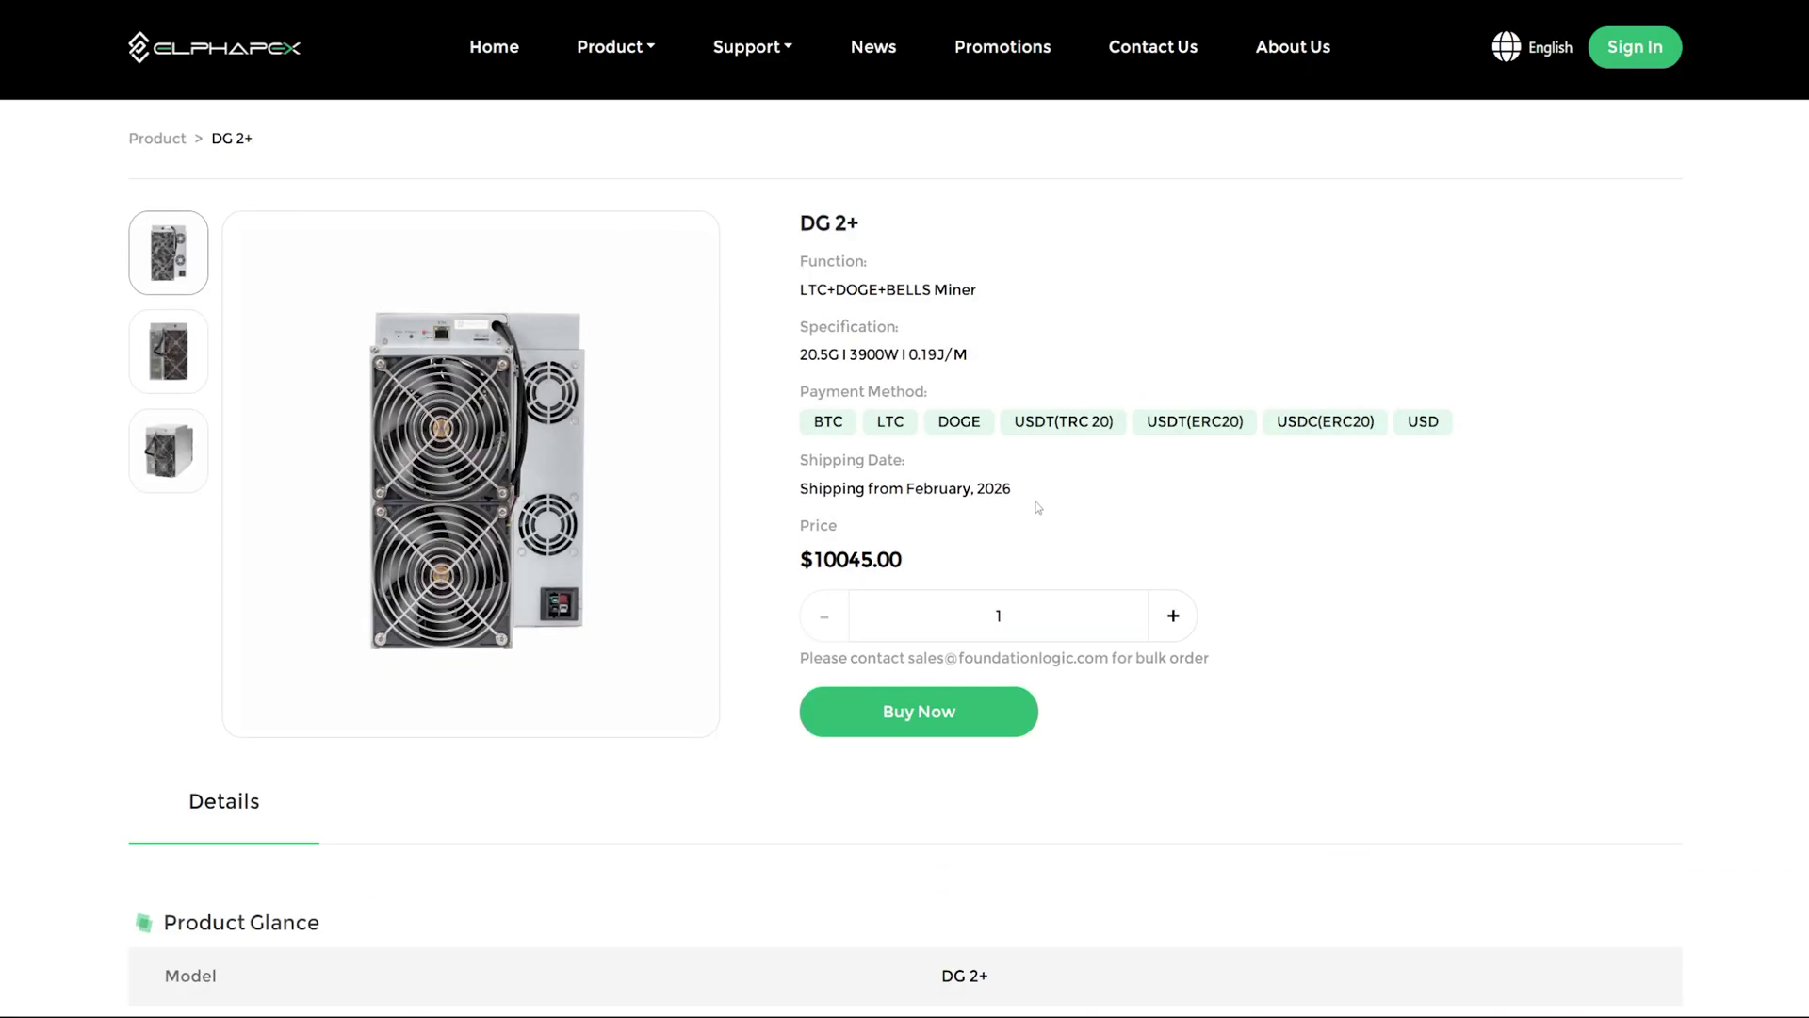
{"action": "left_click_drag", "start_coordinate": [1038, 509], "coordinate": [799, 489]}
{"action": "left_click", "coordinate": [1010, 491]}
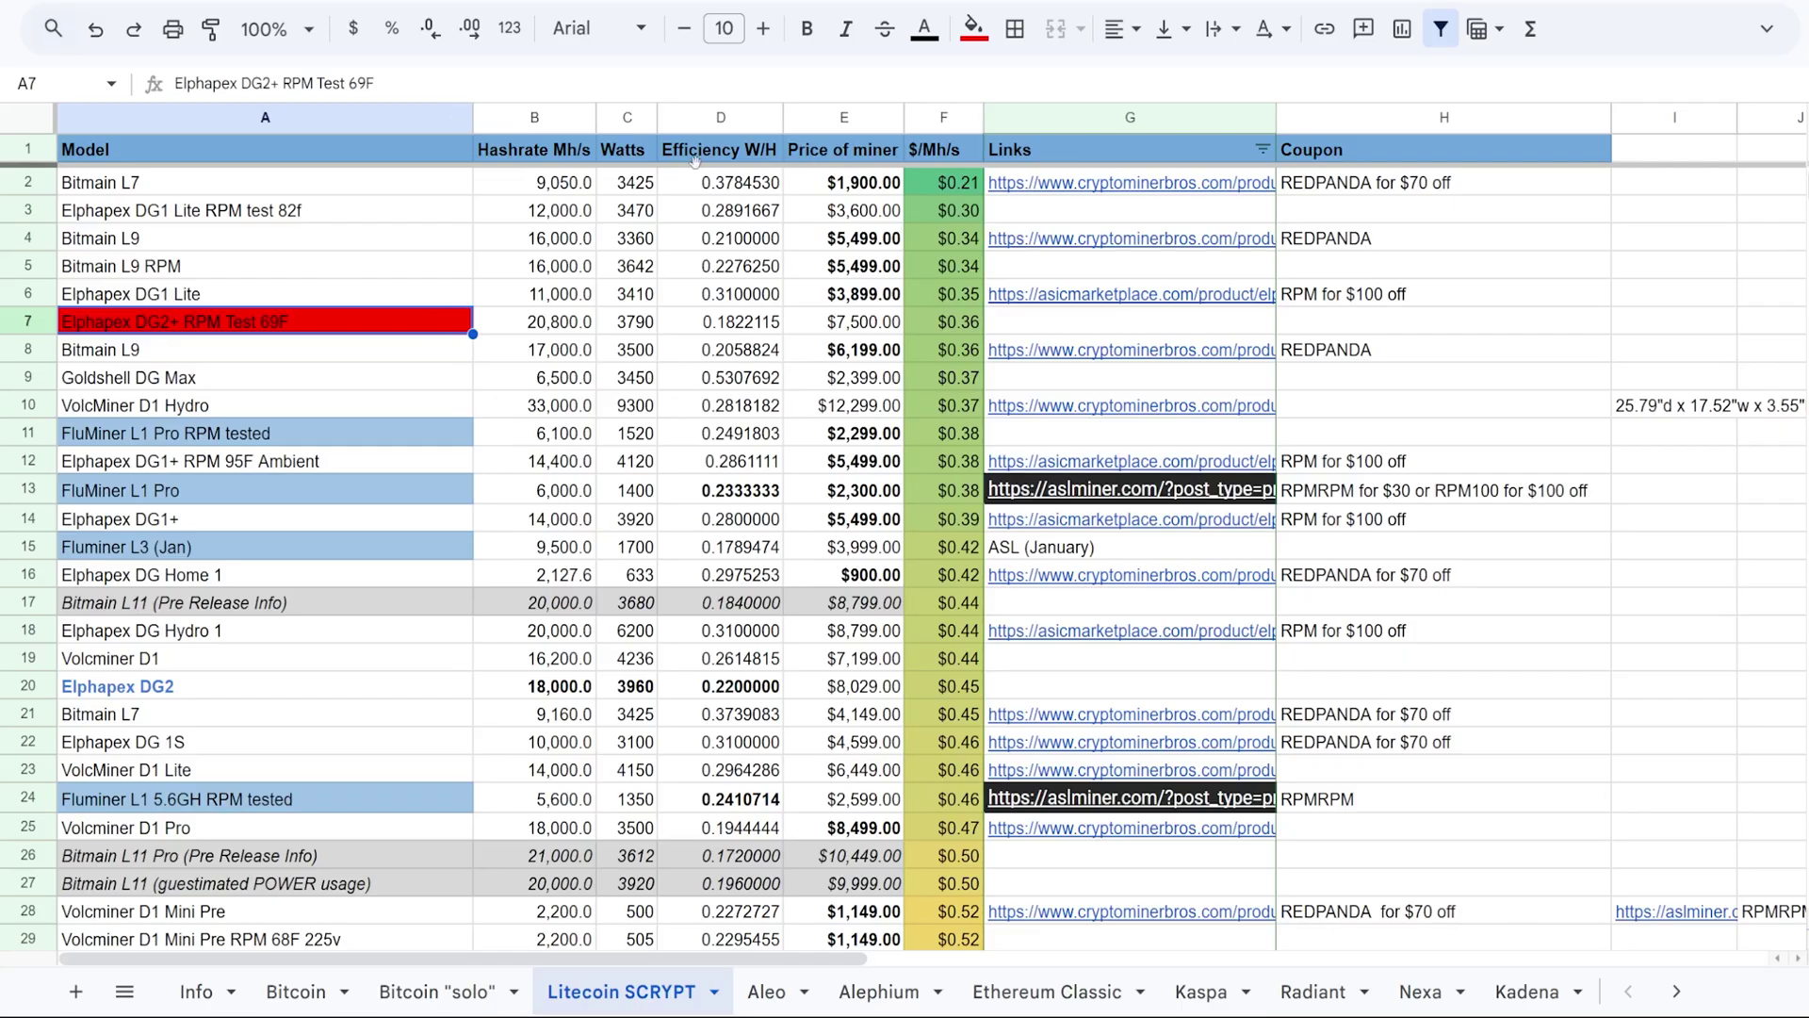
Return to the Litecoin SCRYPT sheet and sort it in ascending order by the Efficiency W/H column.
{"action": "left_click", "coordinate": [326, 268]}
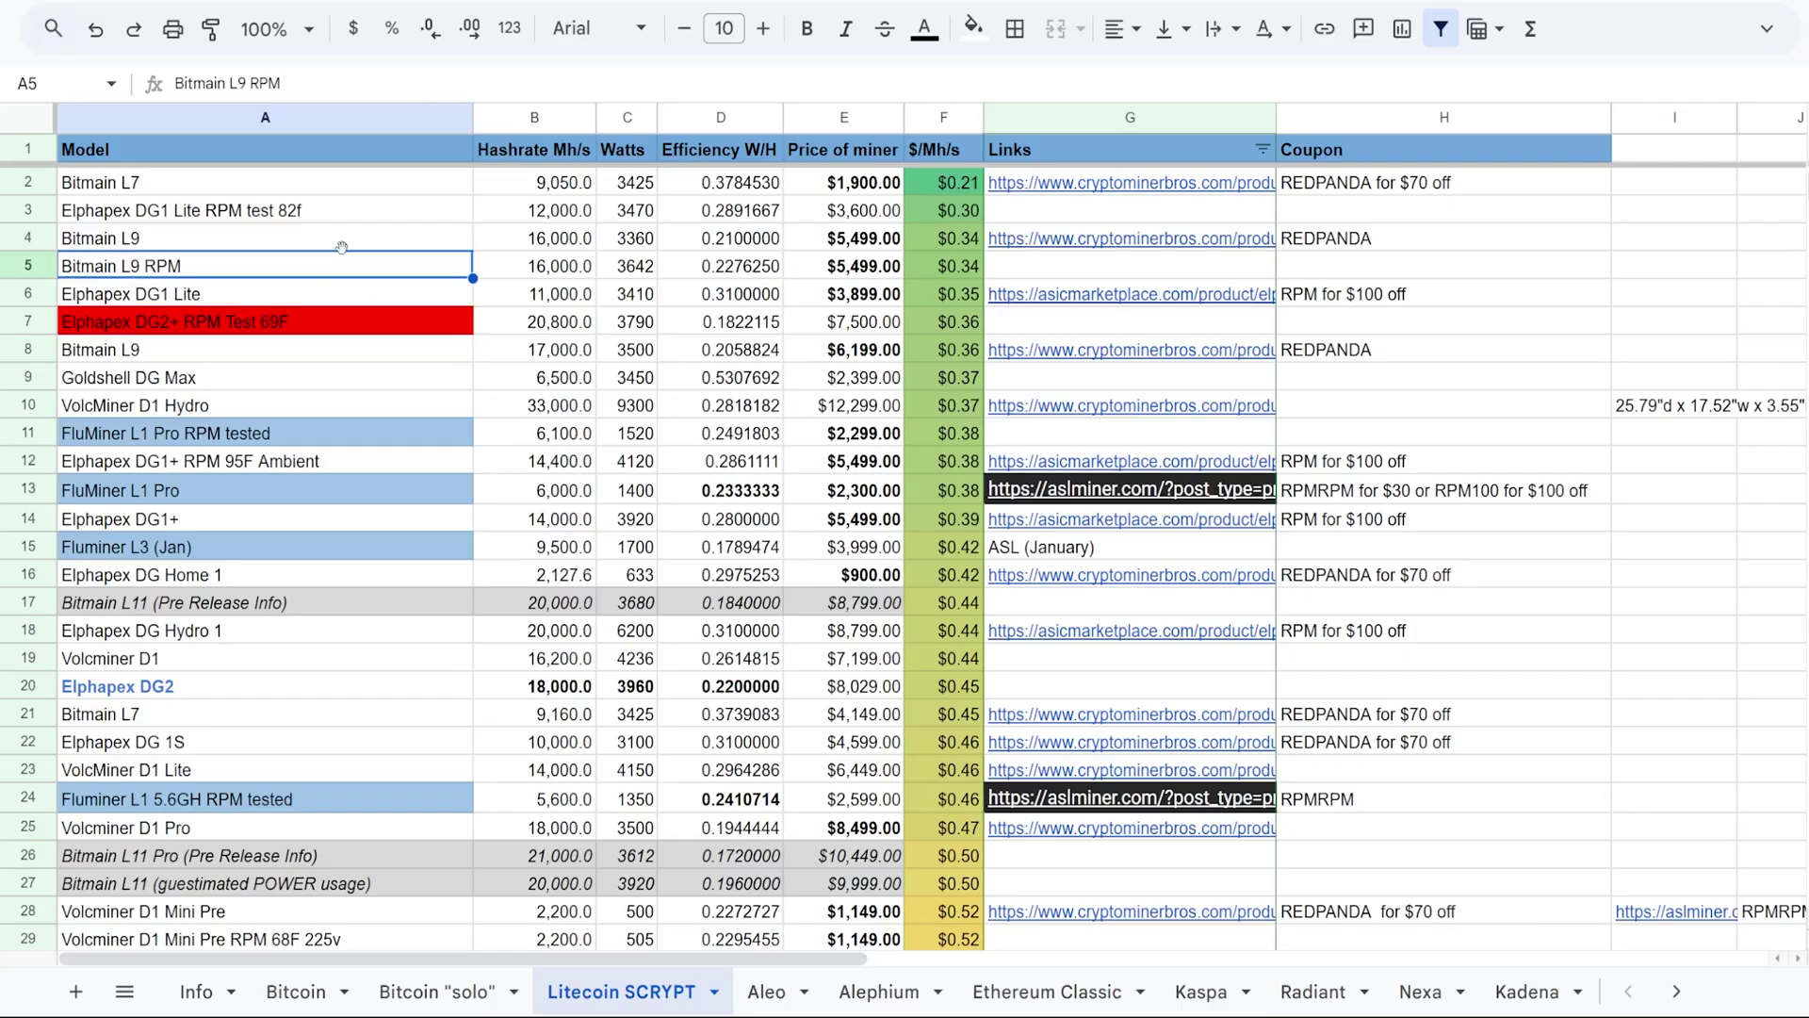
{"action": "left_click", "coordinate": [731, 322]}
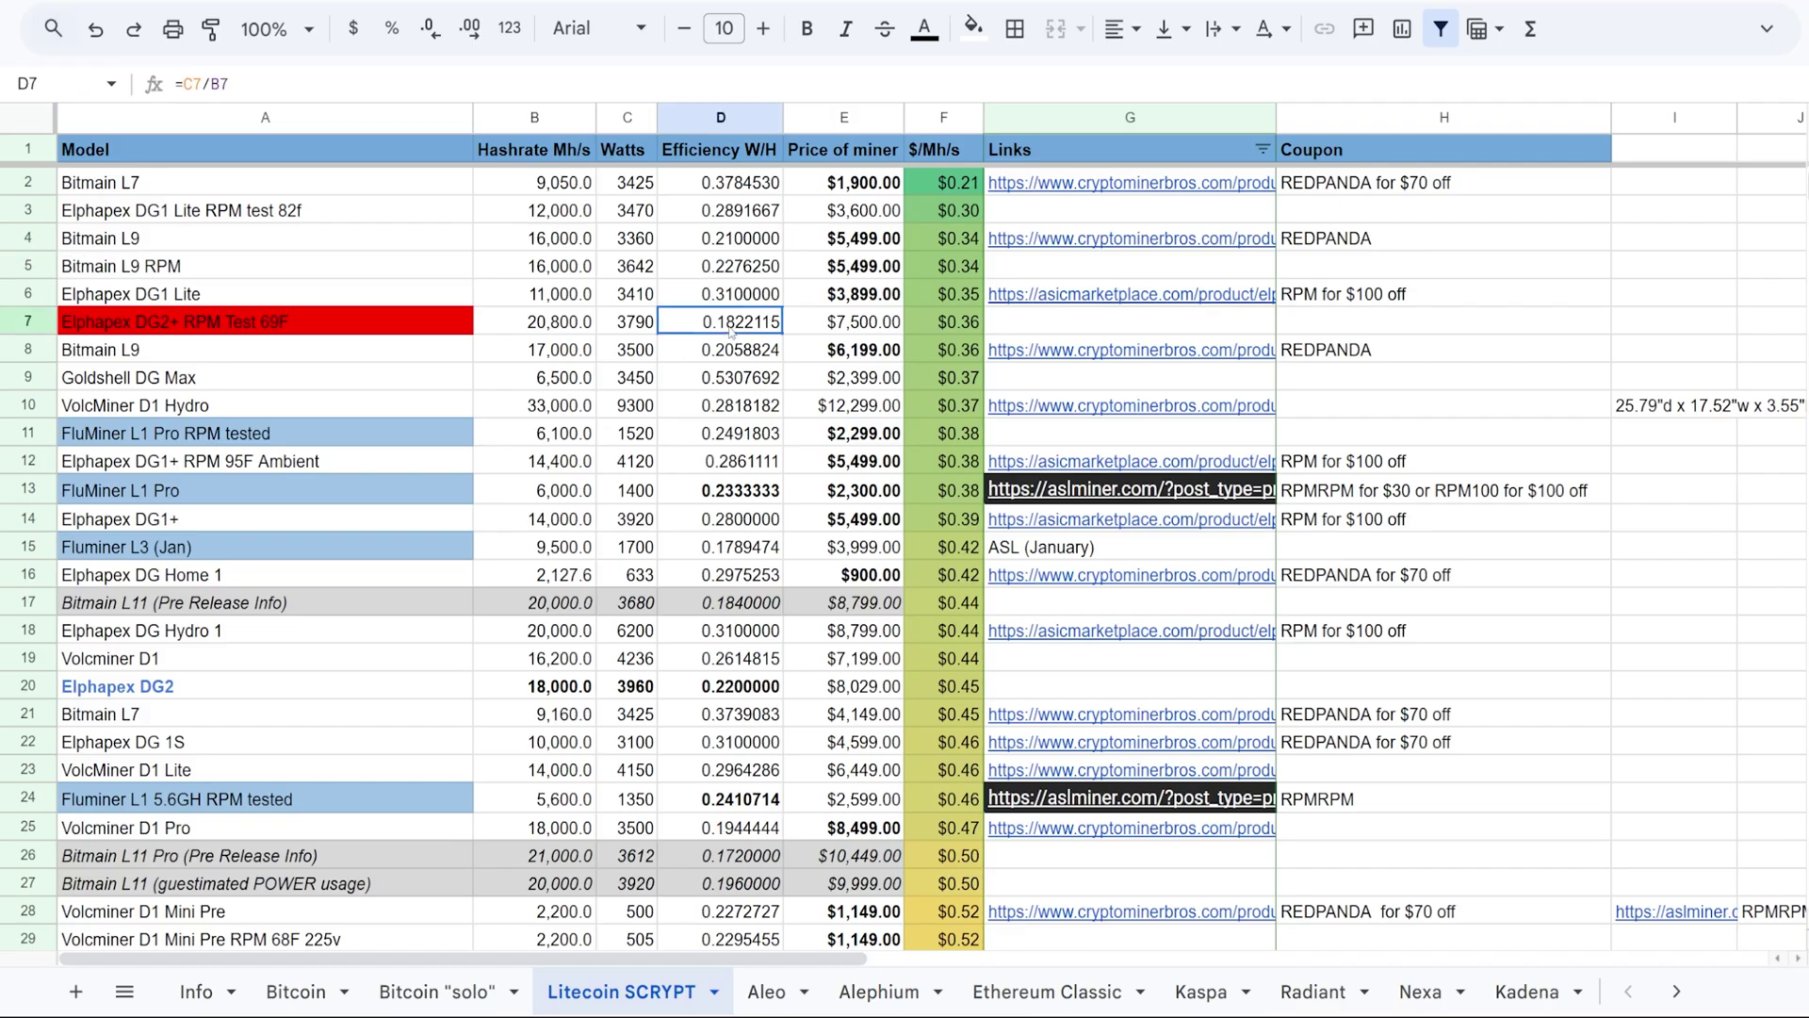
{"action": "left_click", "coordinate": [766, 122]}
{"action": "left_click", "coordinate": [876, 650]}
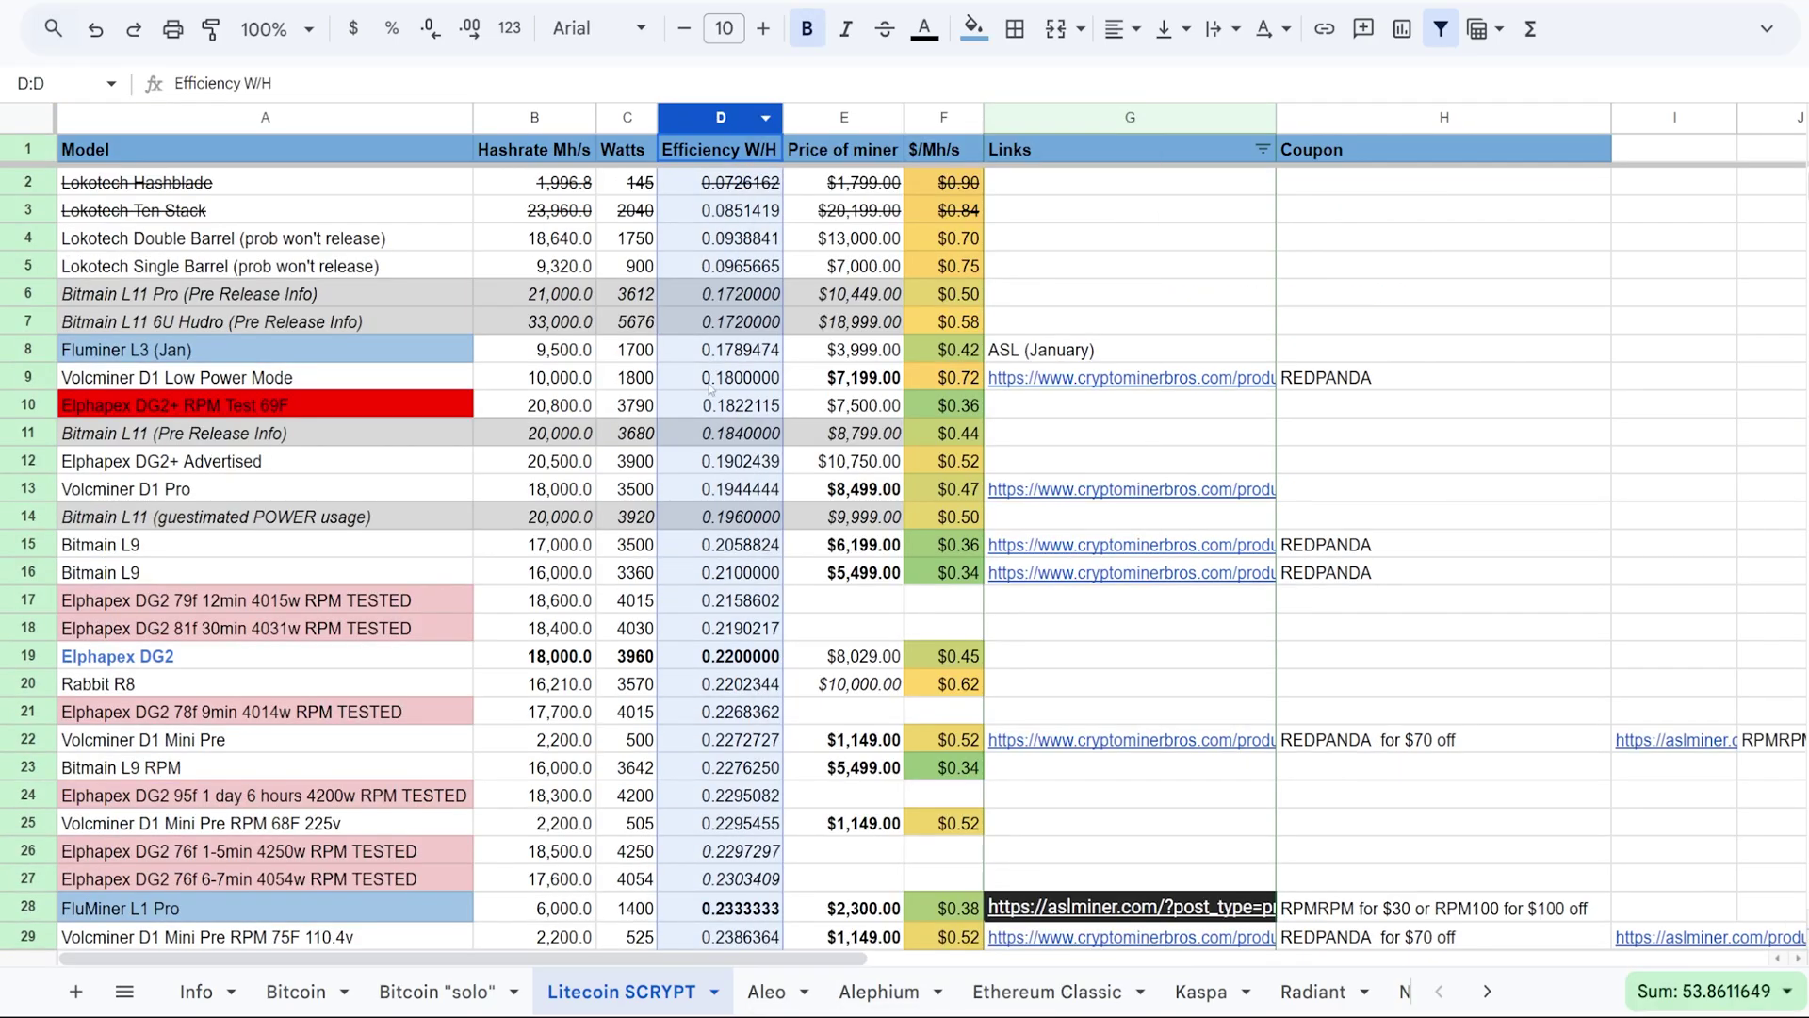
Compare the efficiency values of the Bitmain L9, the pre-release Bitmain L11 and the tested Elphapex DG2 rows.
{"action": "left_click", "coordinate": [715, 552]}
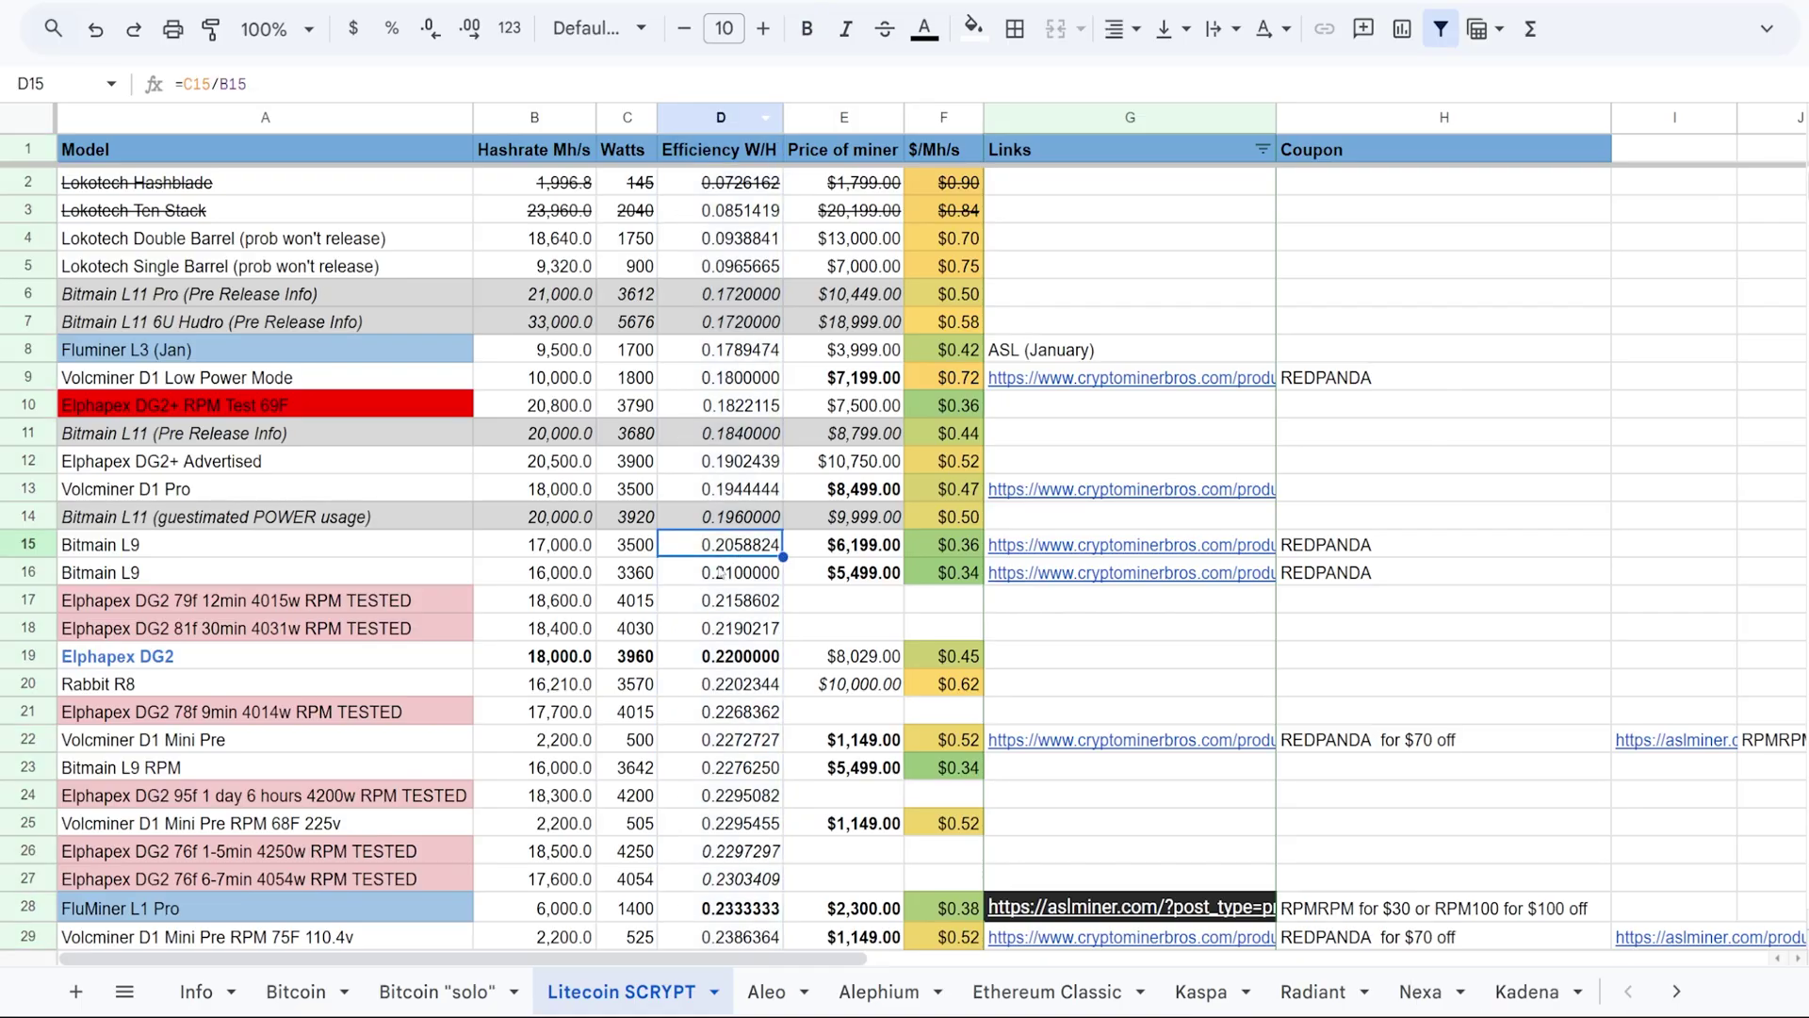
{"action": "left_click", "coordinate": [719, 571]}
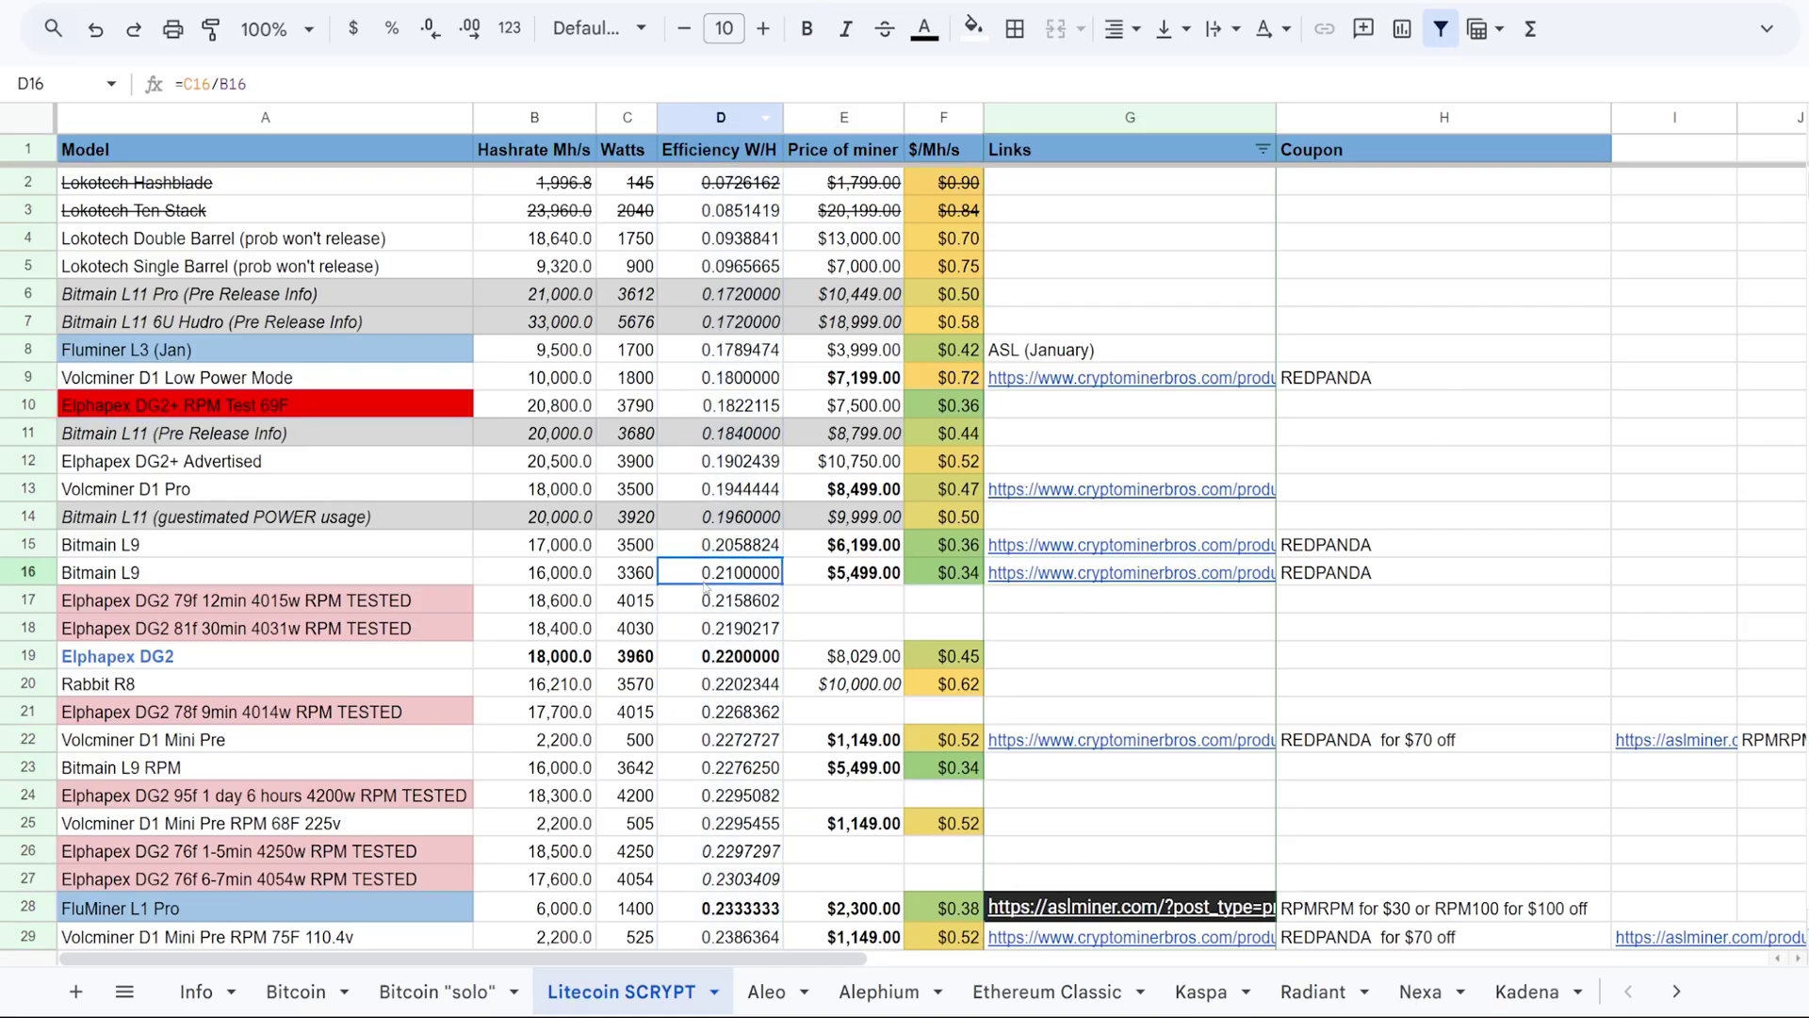
{"action": "left_click", "coordinate": [727, 439]}
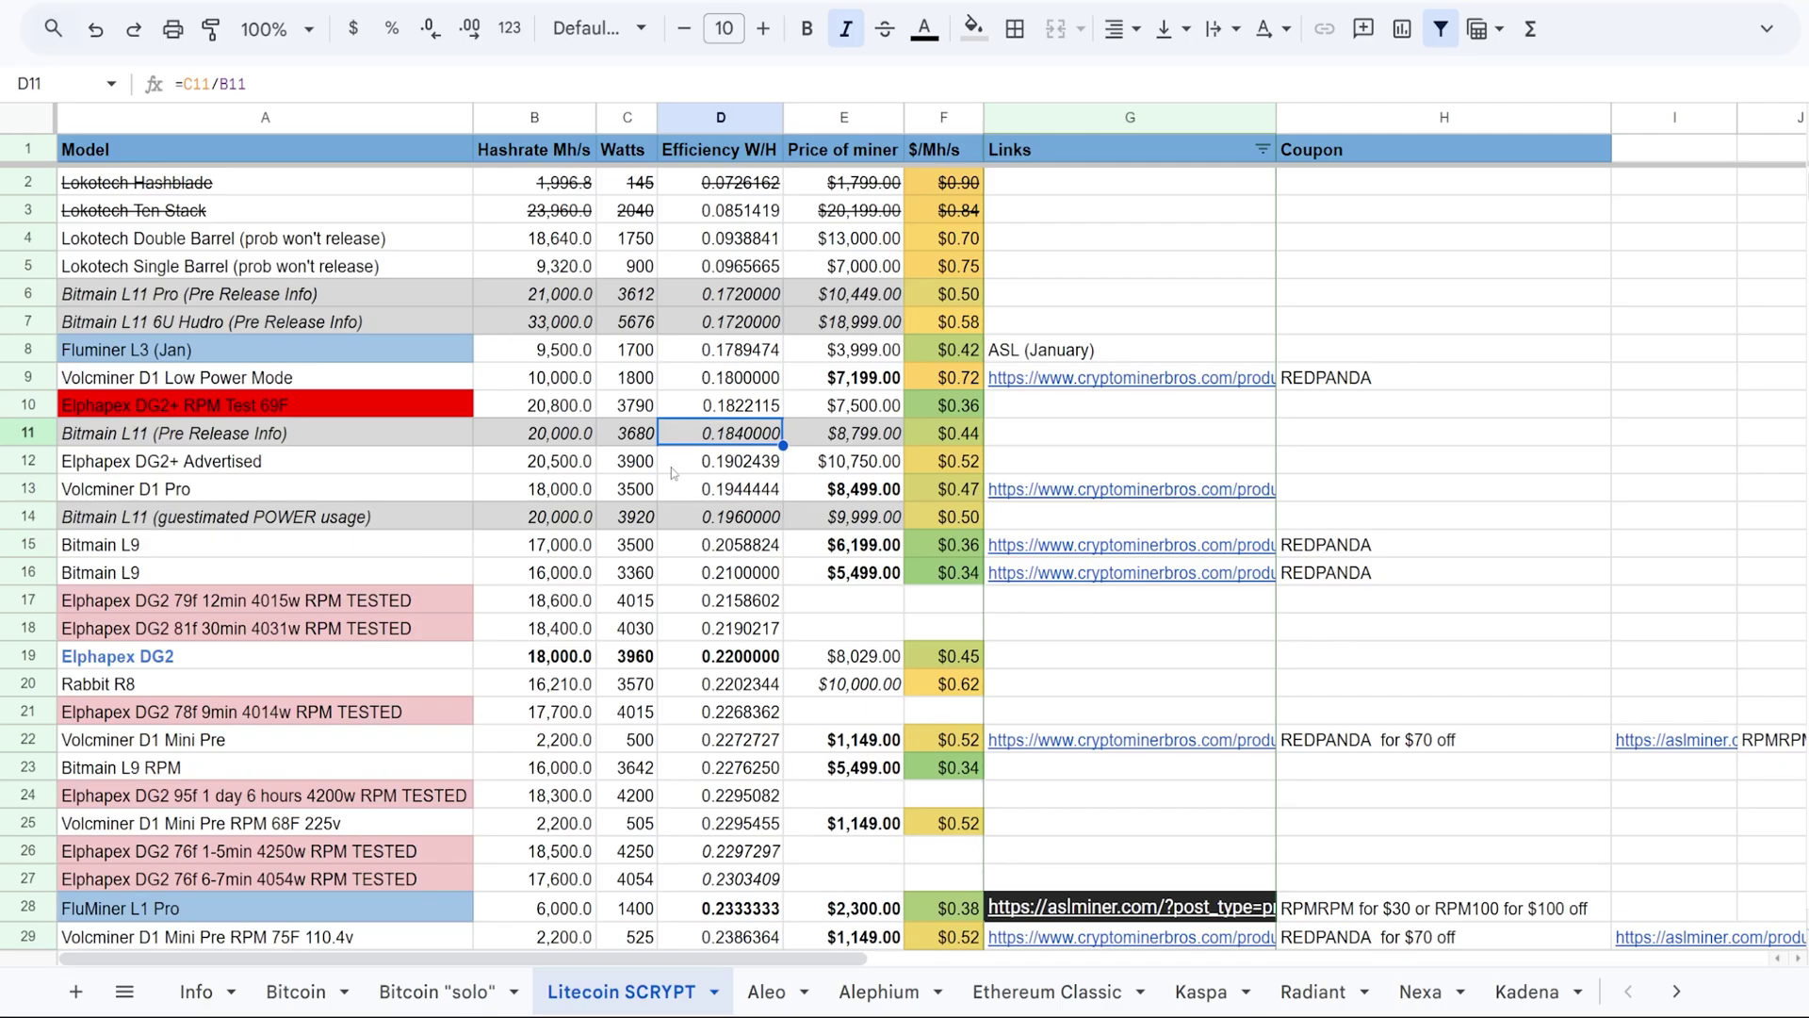
{"action": "left_click_drag", "start_coordinate": [744, 438], "coordinate": [453, 608]}
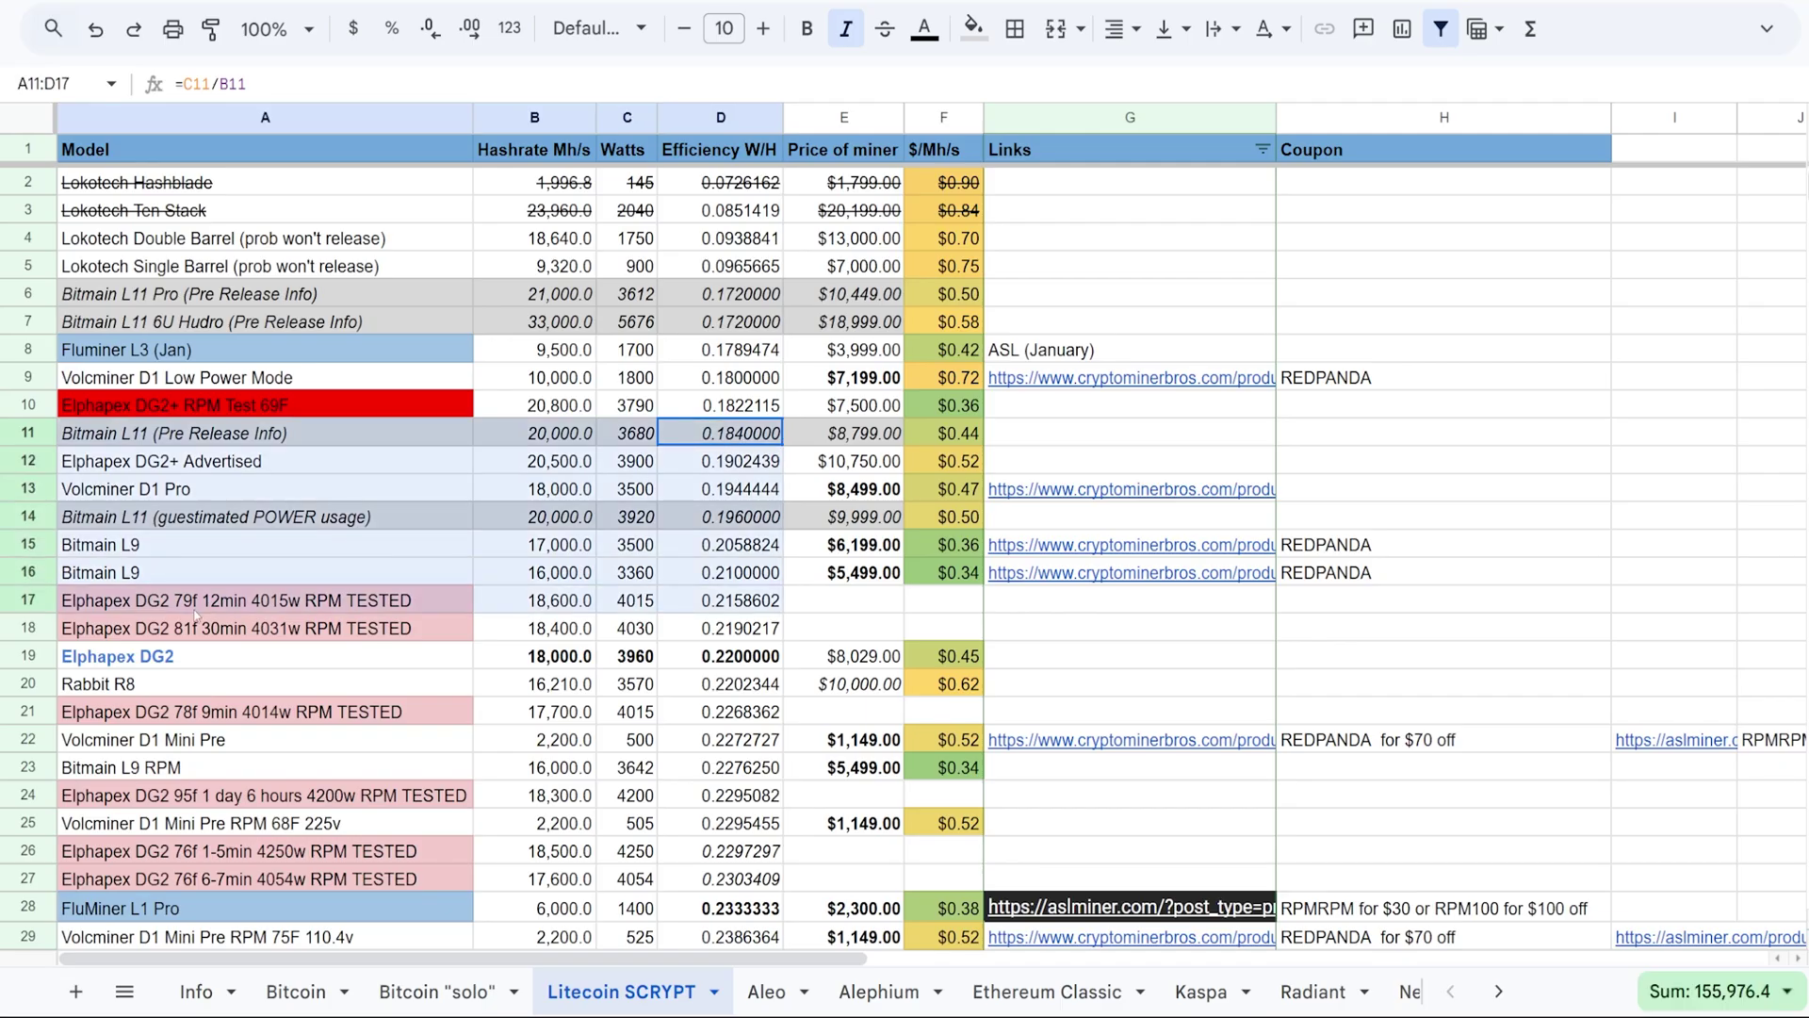
{"action": "left_click", "coordinate": [738, 604]}
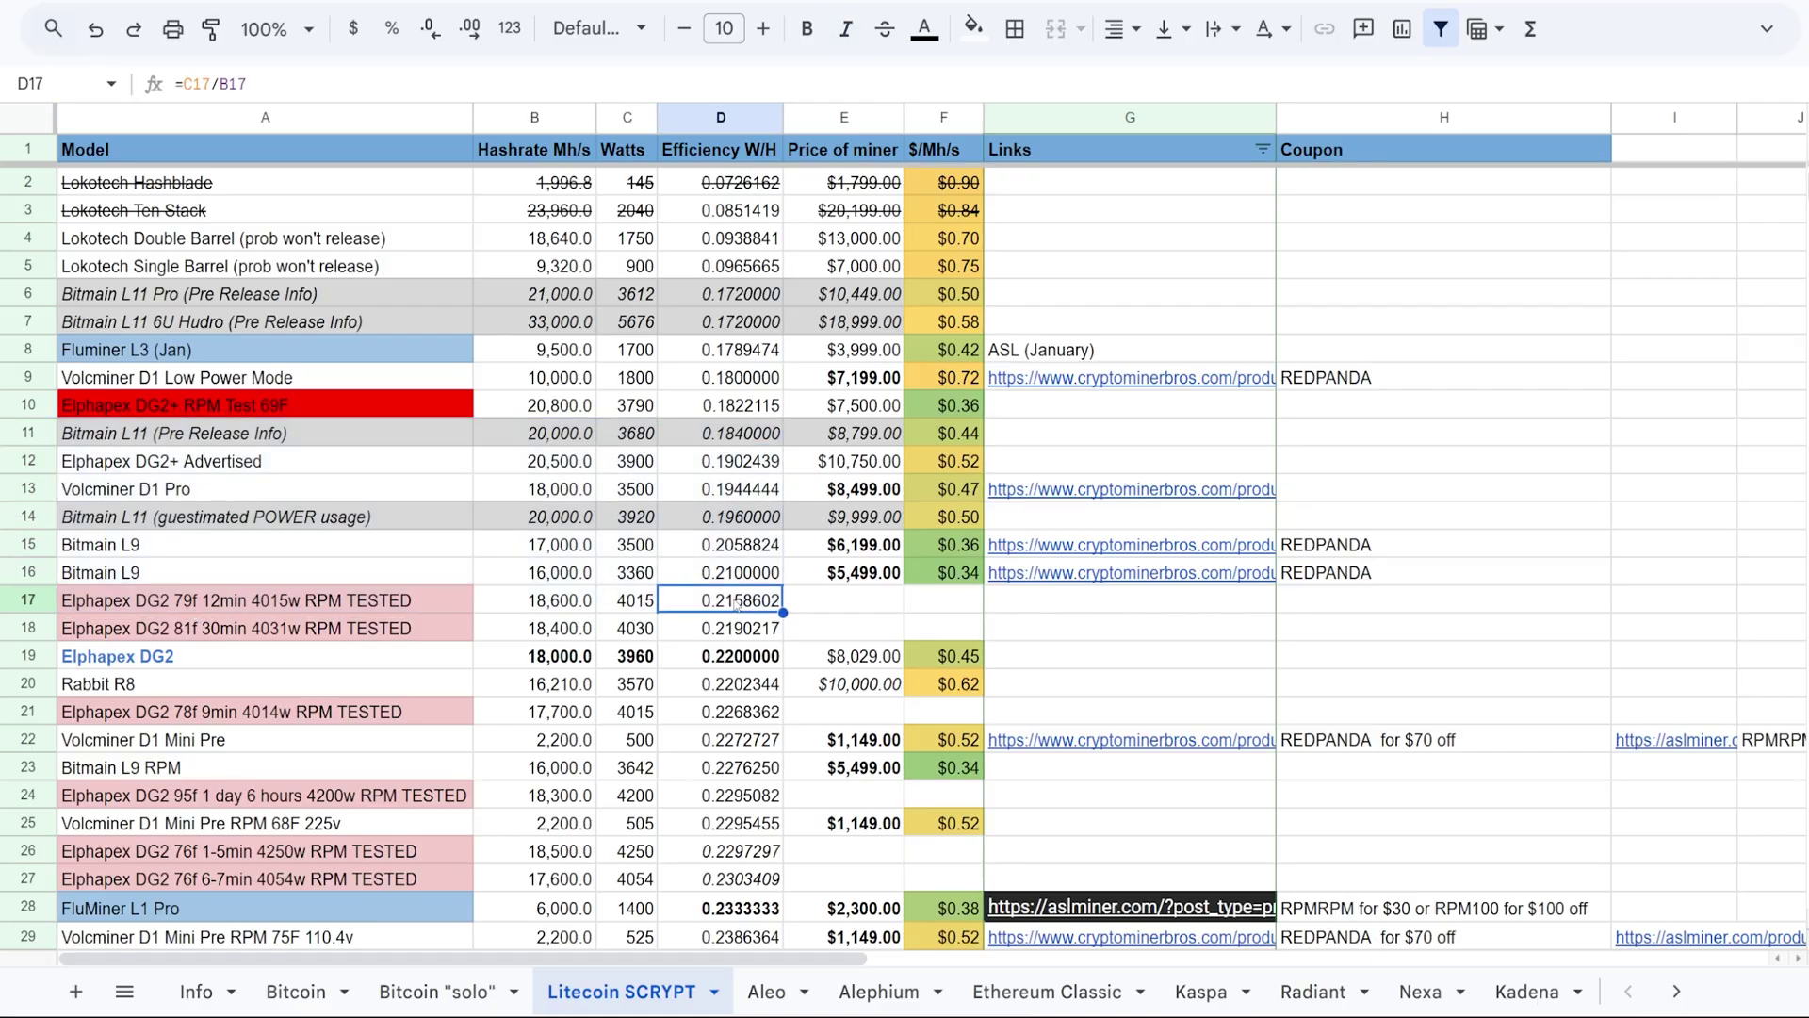
{"action": "left_click", "coordinate": [740, 554]}
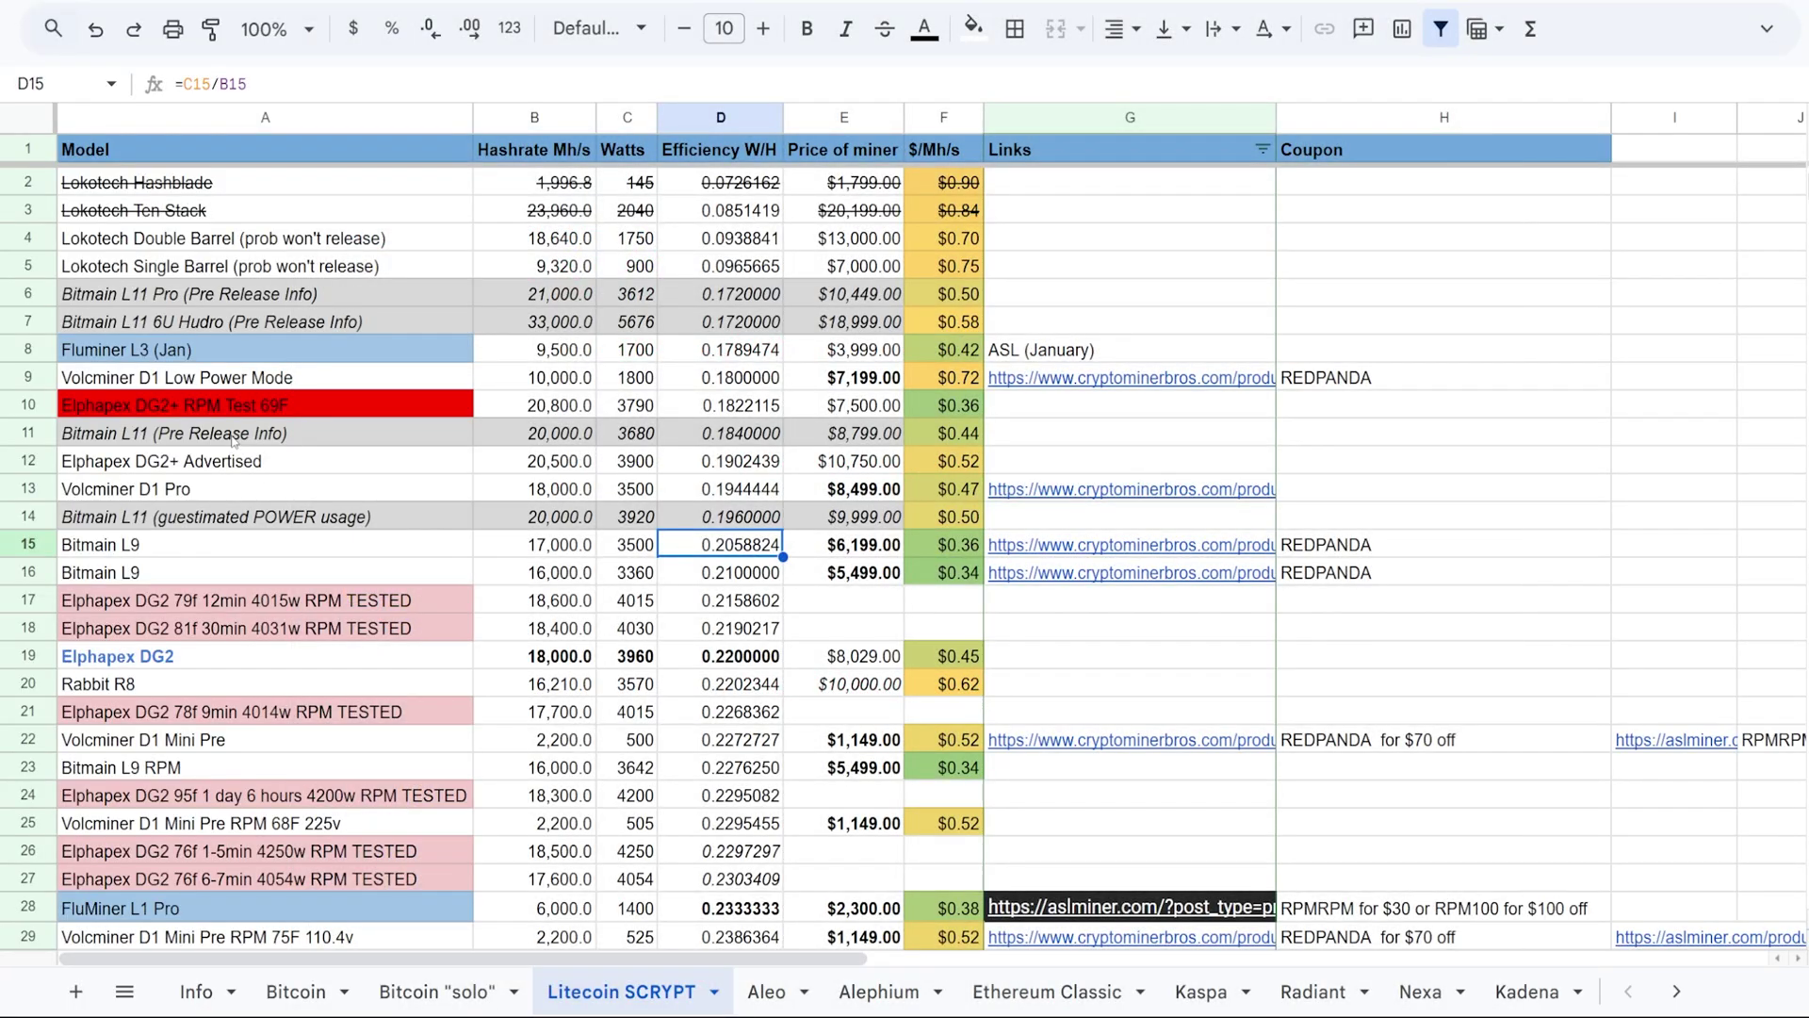
Compare the hashrates of the pre-release Bitmain L11 and L11 Pro, and check the L11 Pro's efficiency.
{"action": "left_click", "coordinate": [233, 436]}
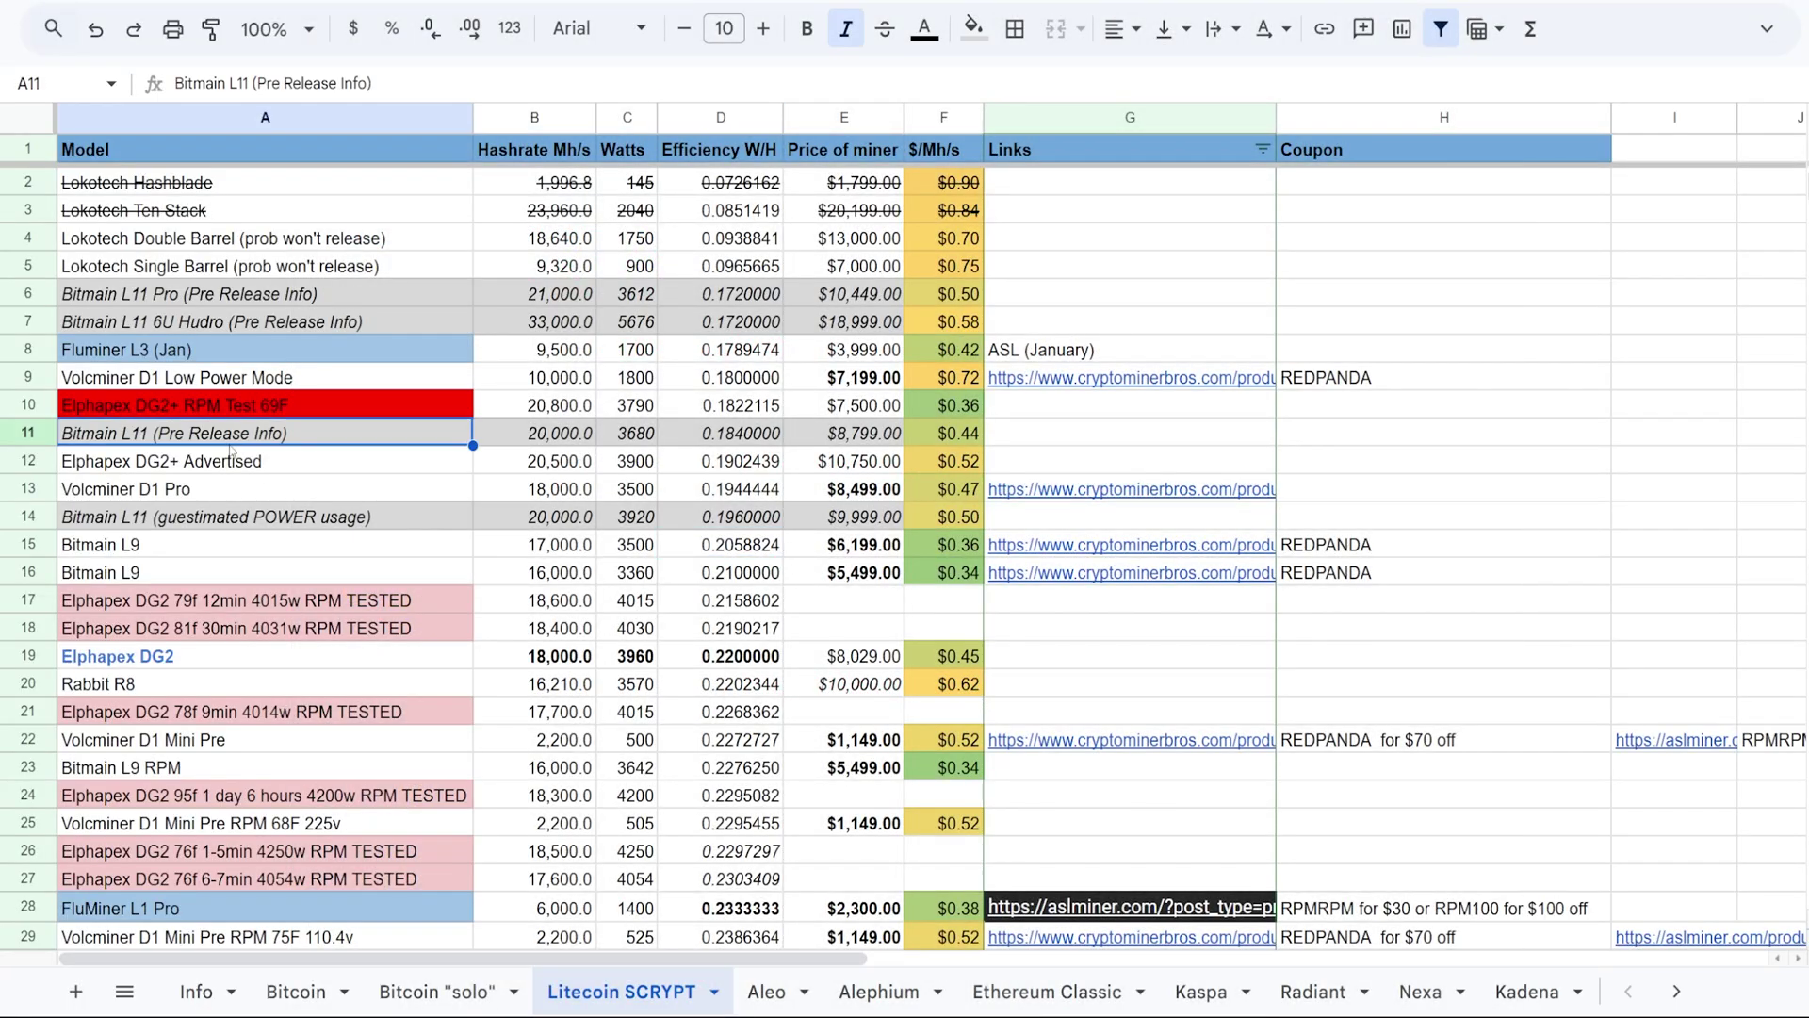
{"action": "left_click", "coordinate": [316, 301]}
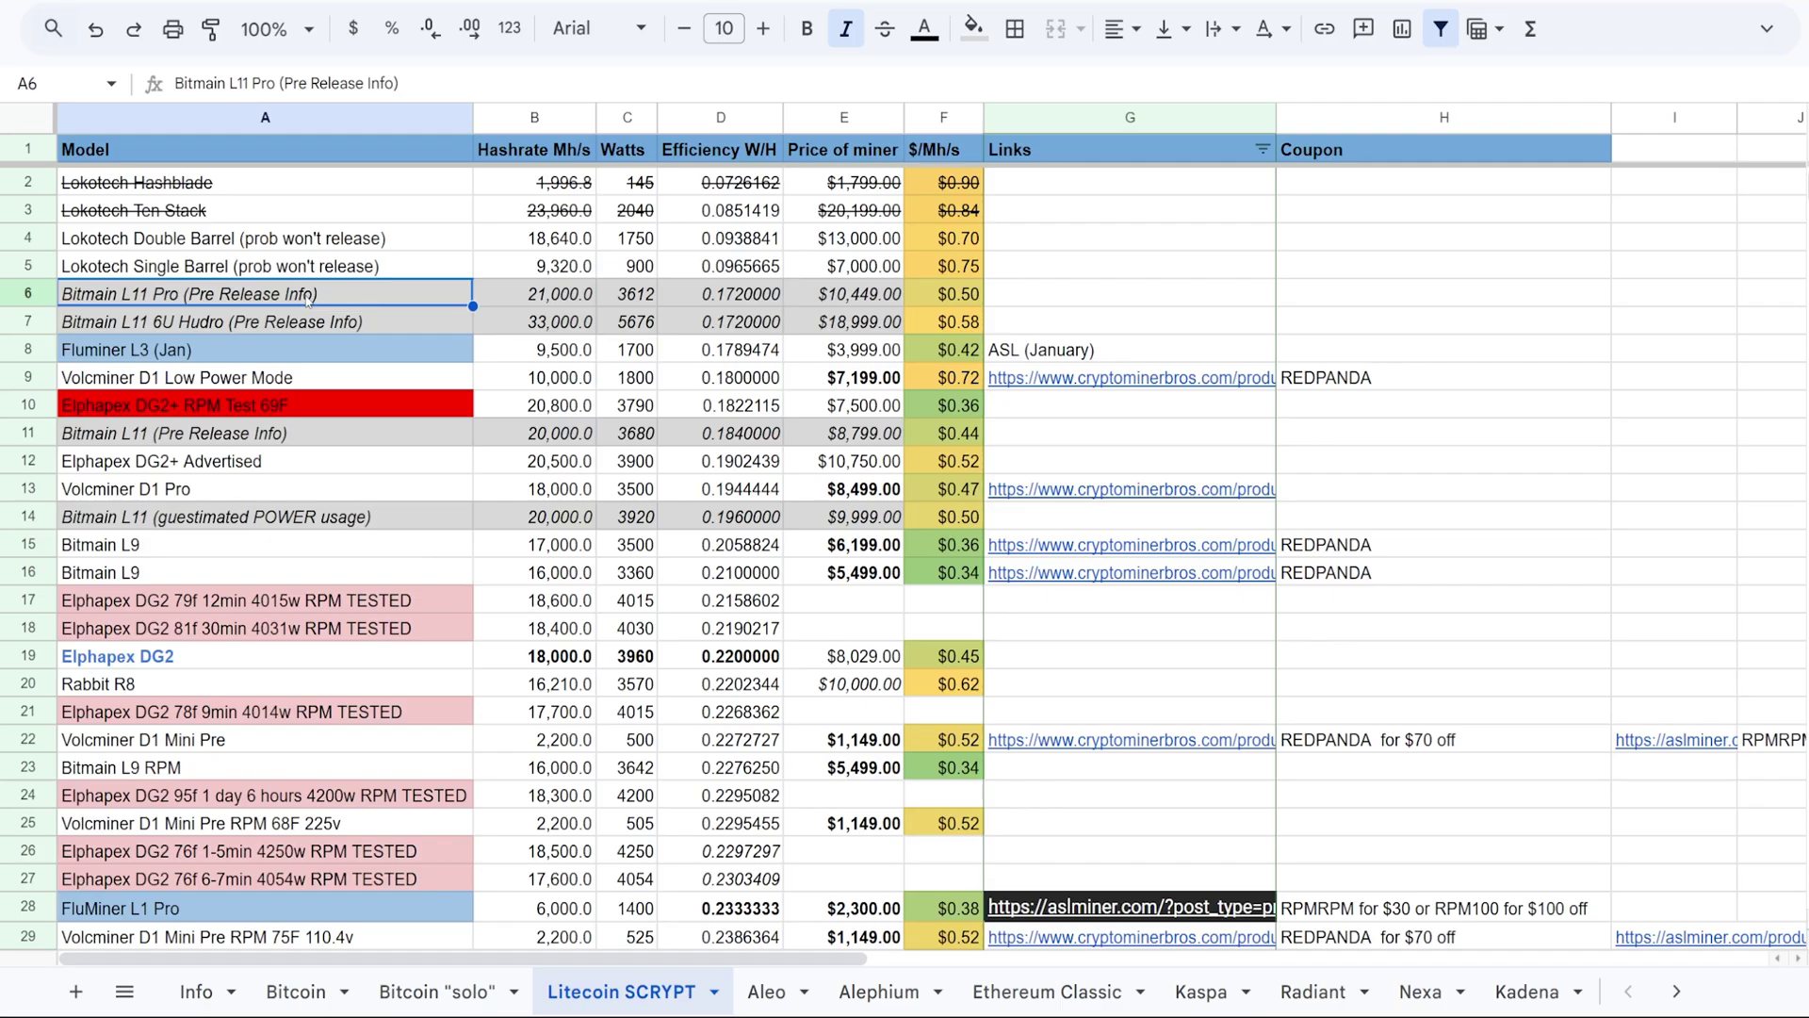
{"action": "left_click", "coordinate": [251, 441]}
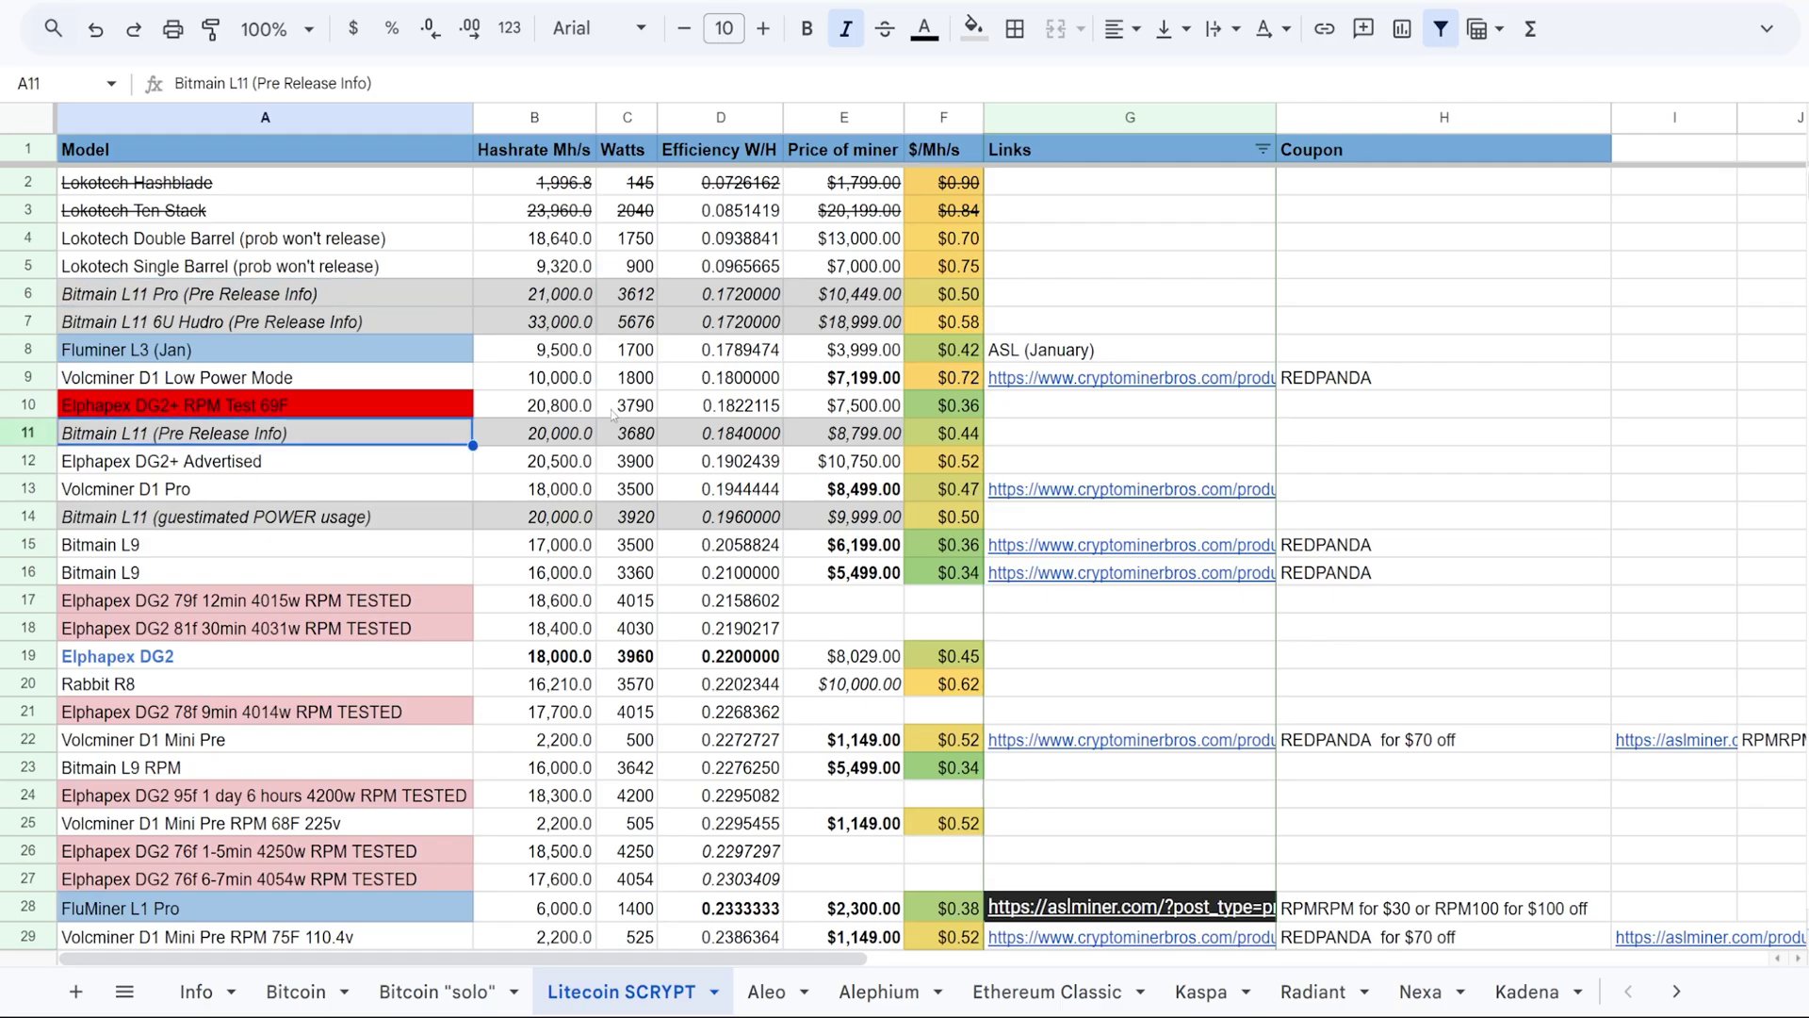
{"action": "left_click", "coordinate": [537, 441]}
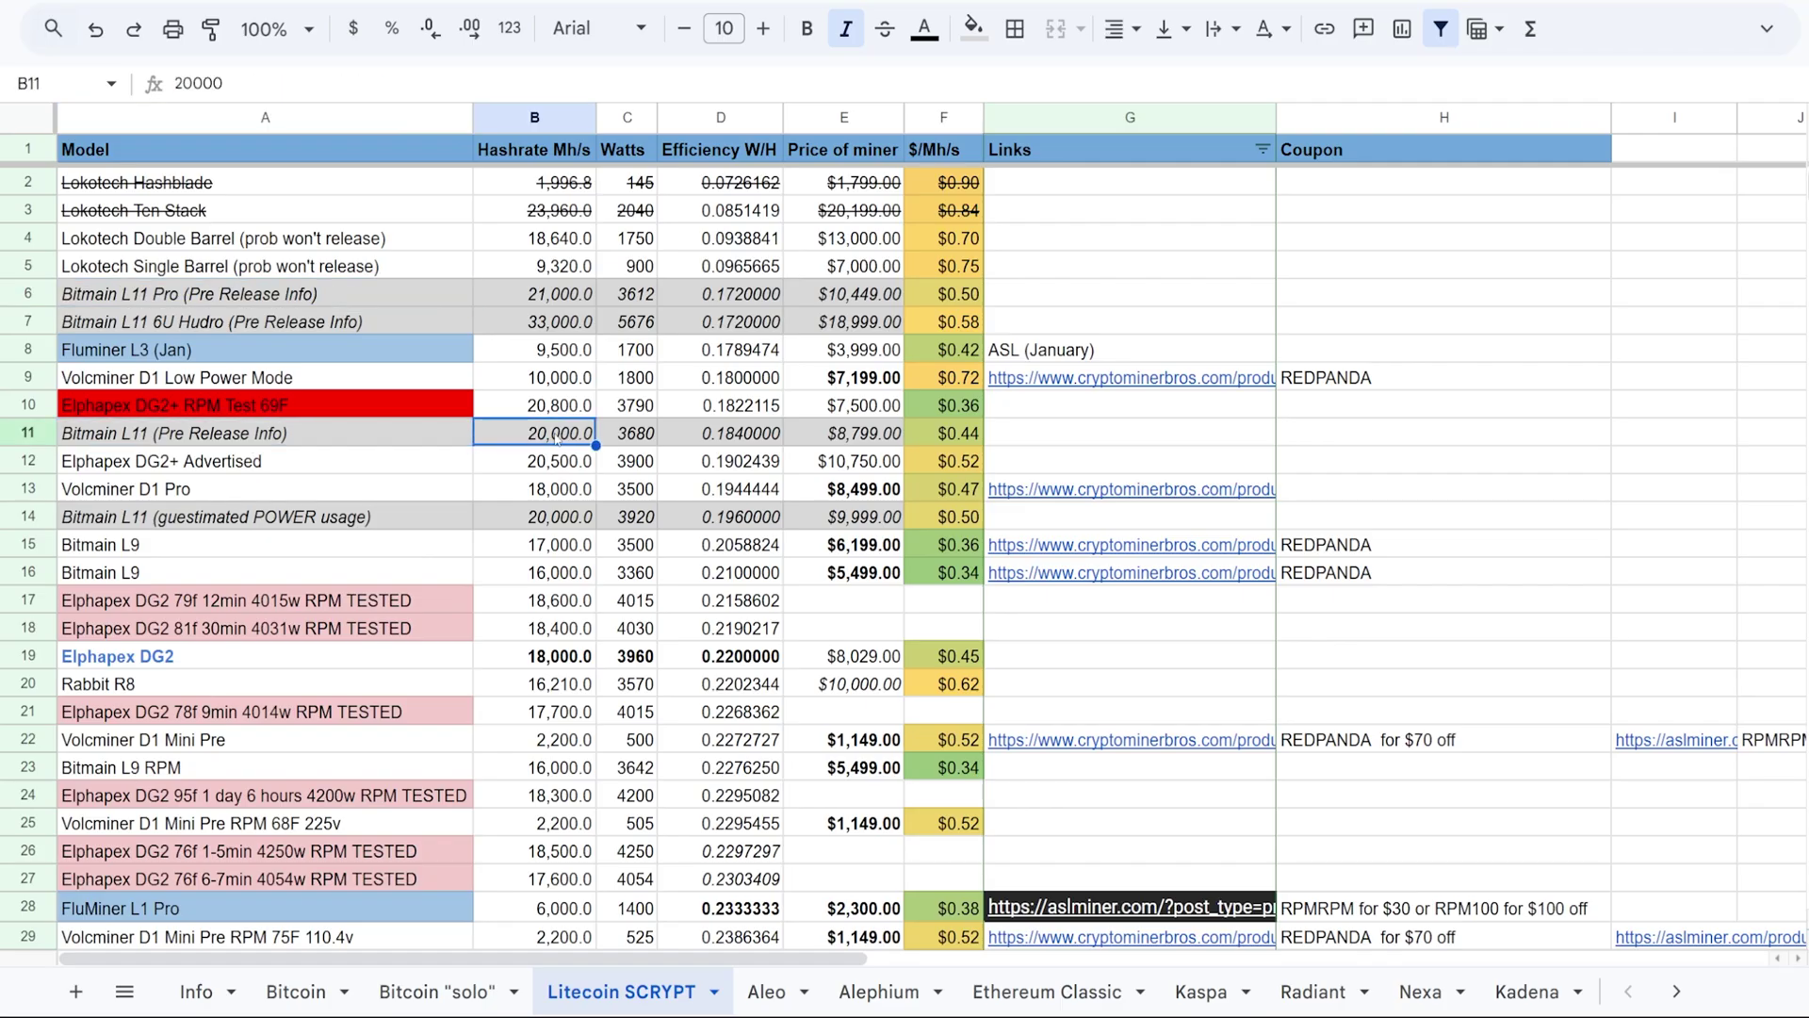
{"action": "left_click", "coordinate": [544, 296]}
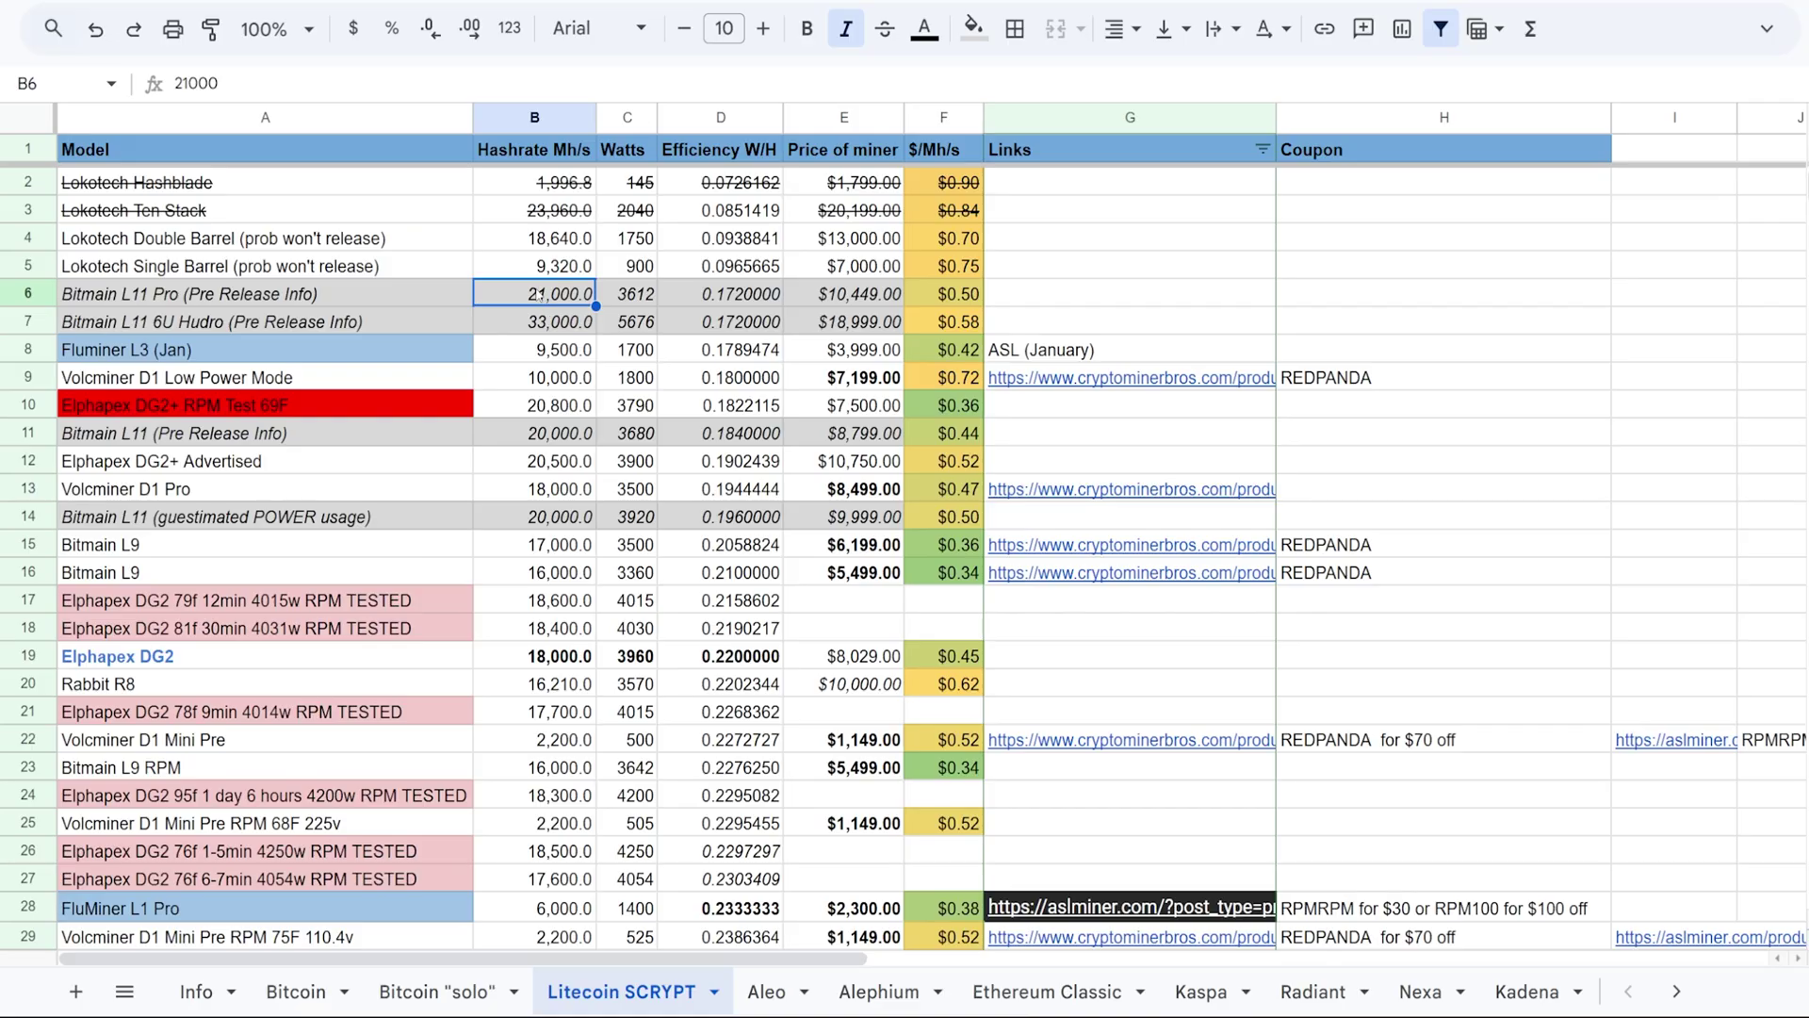
{"action": "left_click", "coordinate": [249, 296]}
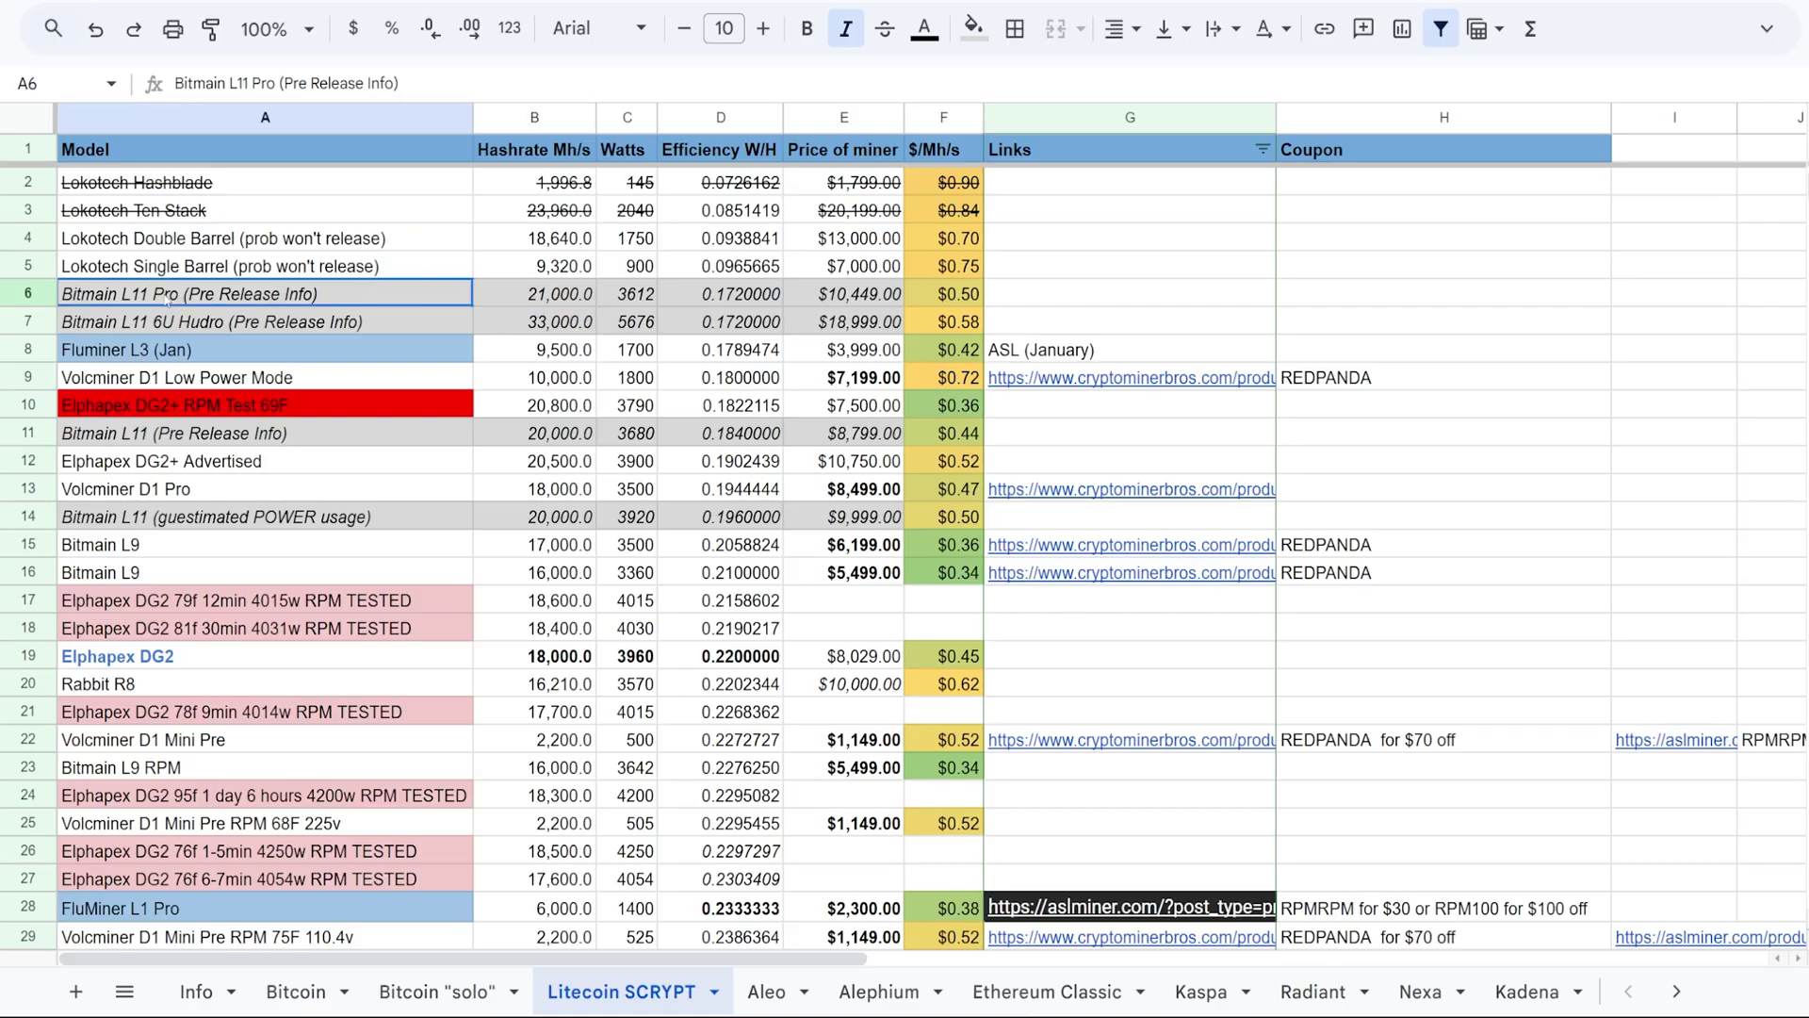
{"action": "left_click", "coordinate": [722, 300]}
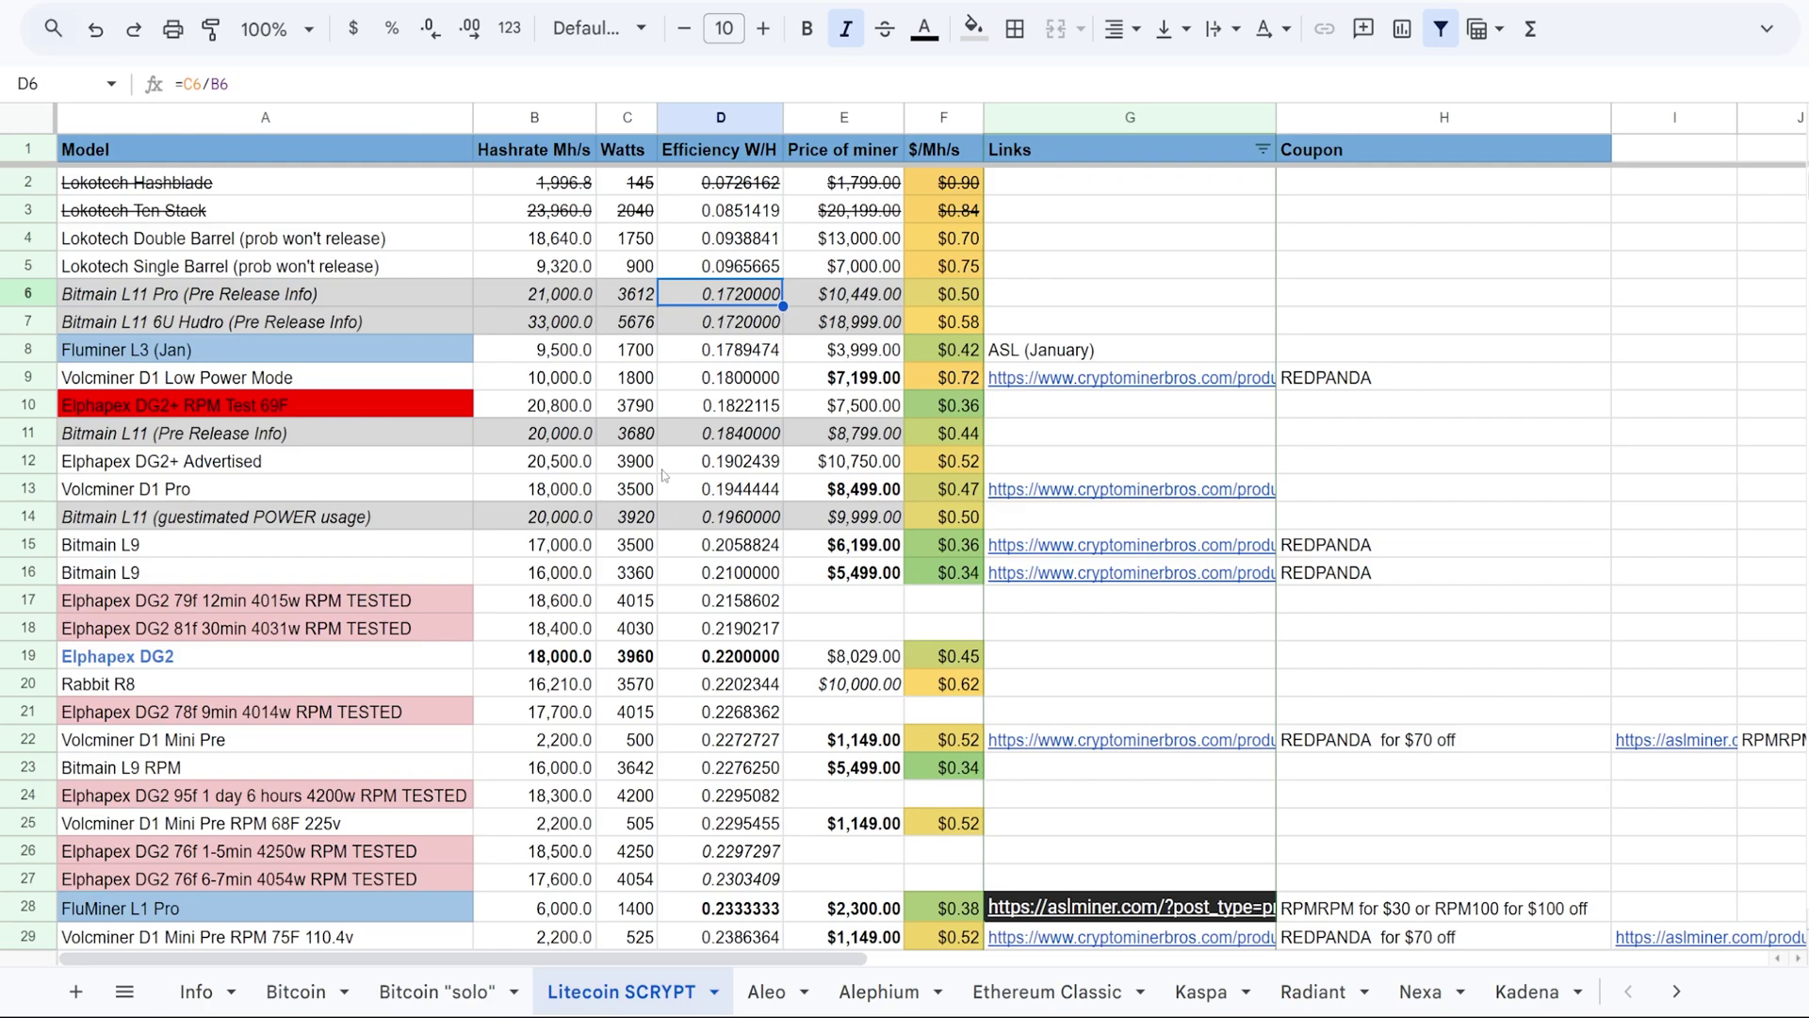
Compare the efficiency of the DG2+ RPM Test 69F and DG2+ Advertised rows with the pre-release Bitmain L11.
{"action": "left_click", "coordinate": [693, 439]}
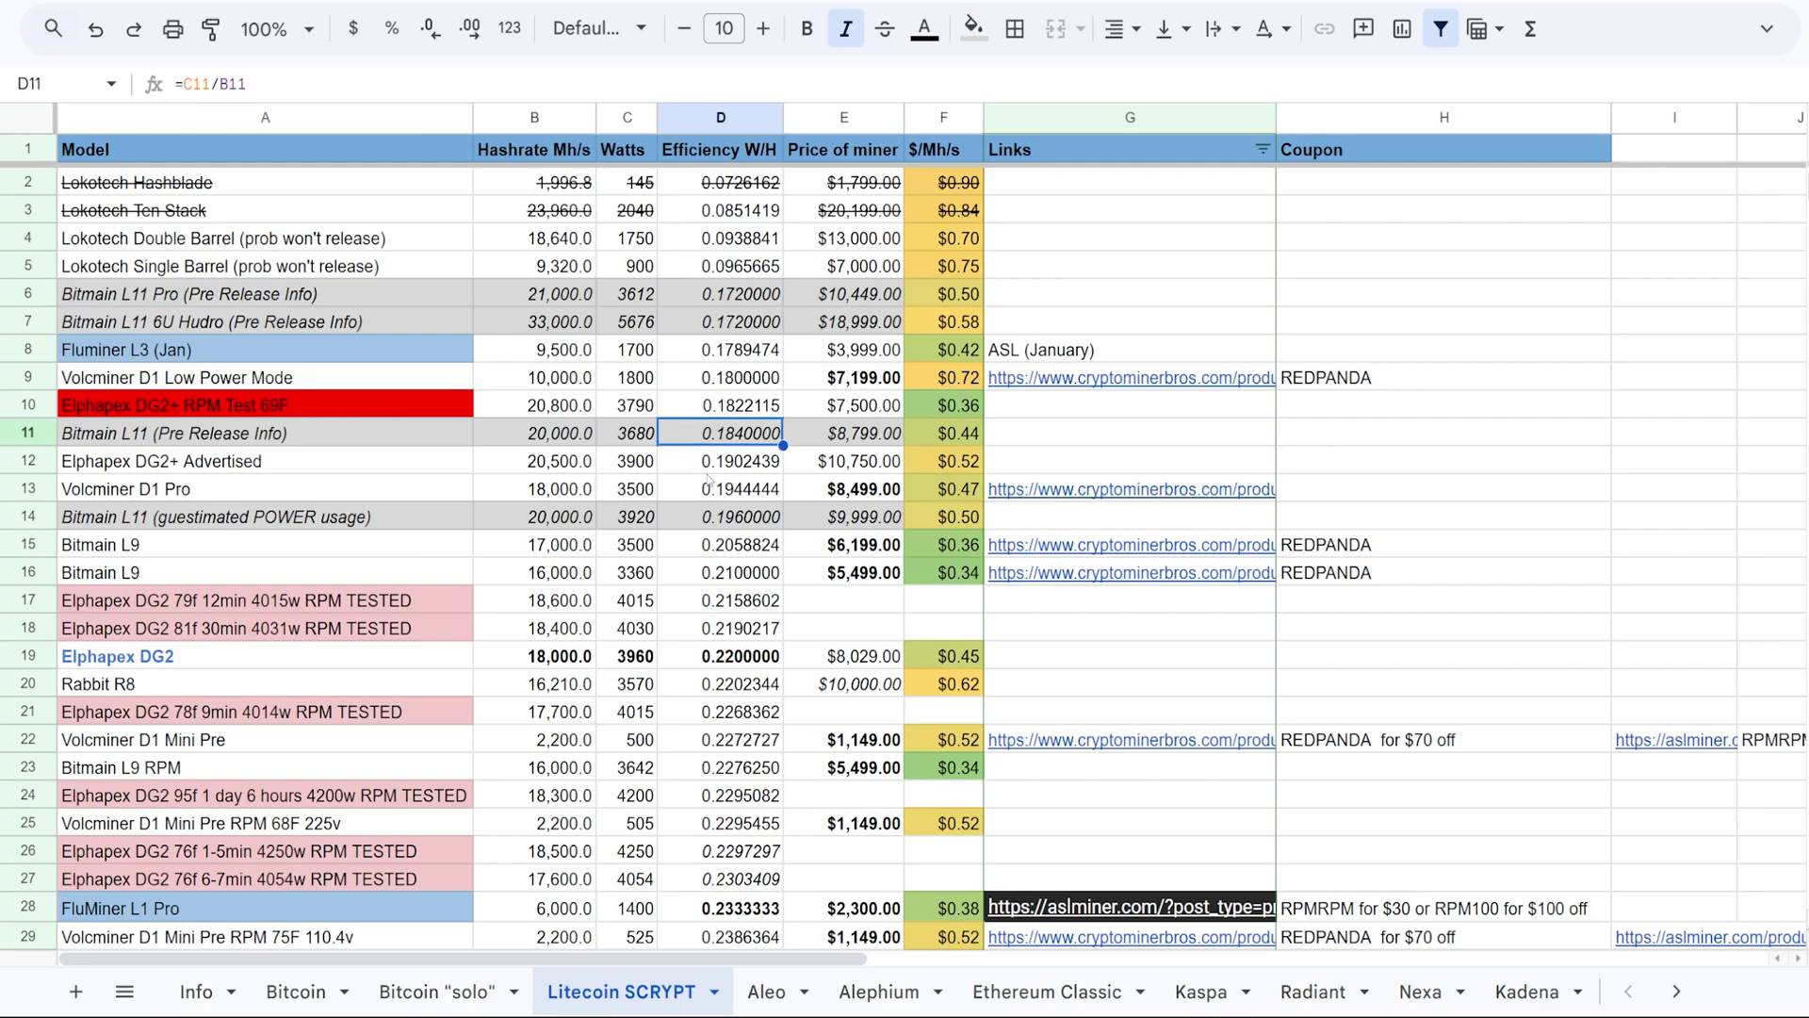
{"action": "left_click_drag", "start_coordinate": [708, 461], "coordinate": [360, 421]}
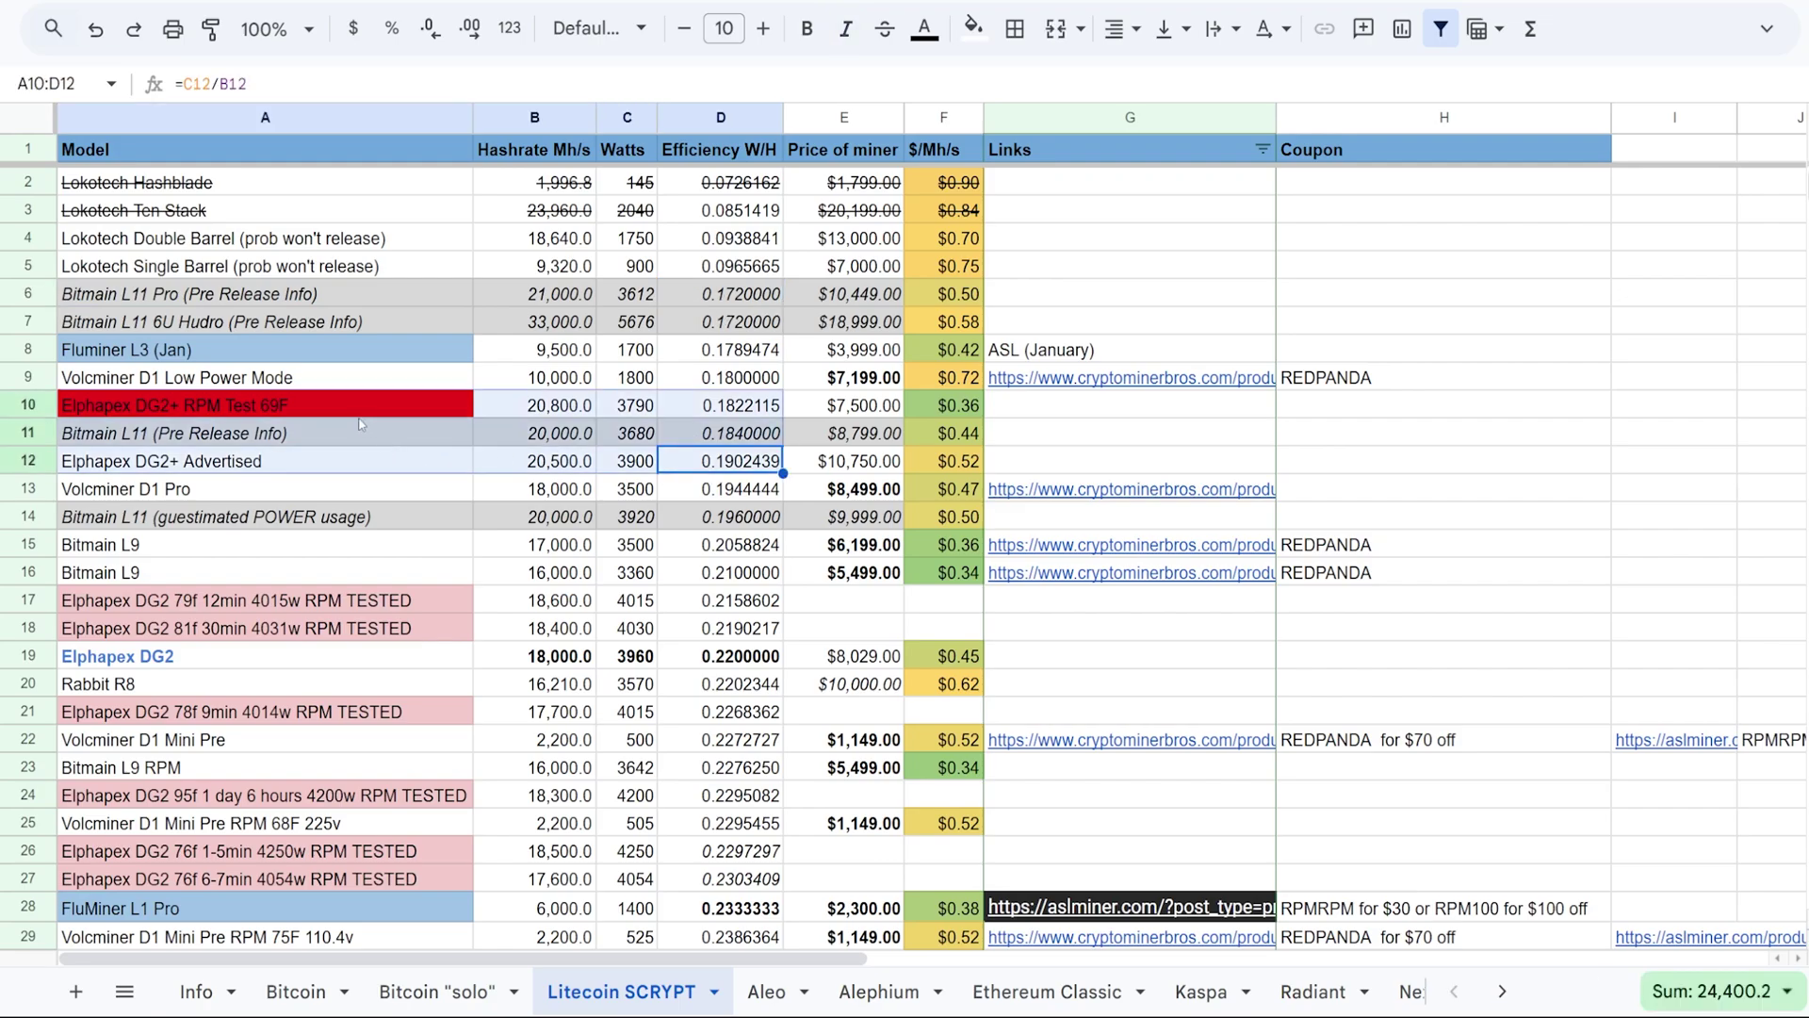
{"action": "left_click", "coordinate": [358, 411]}
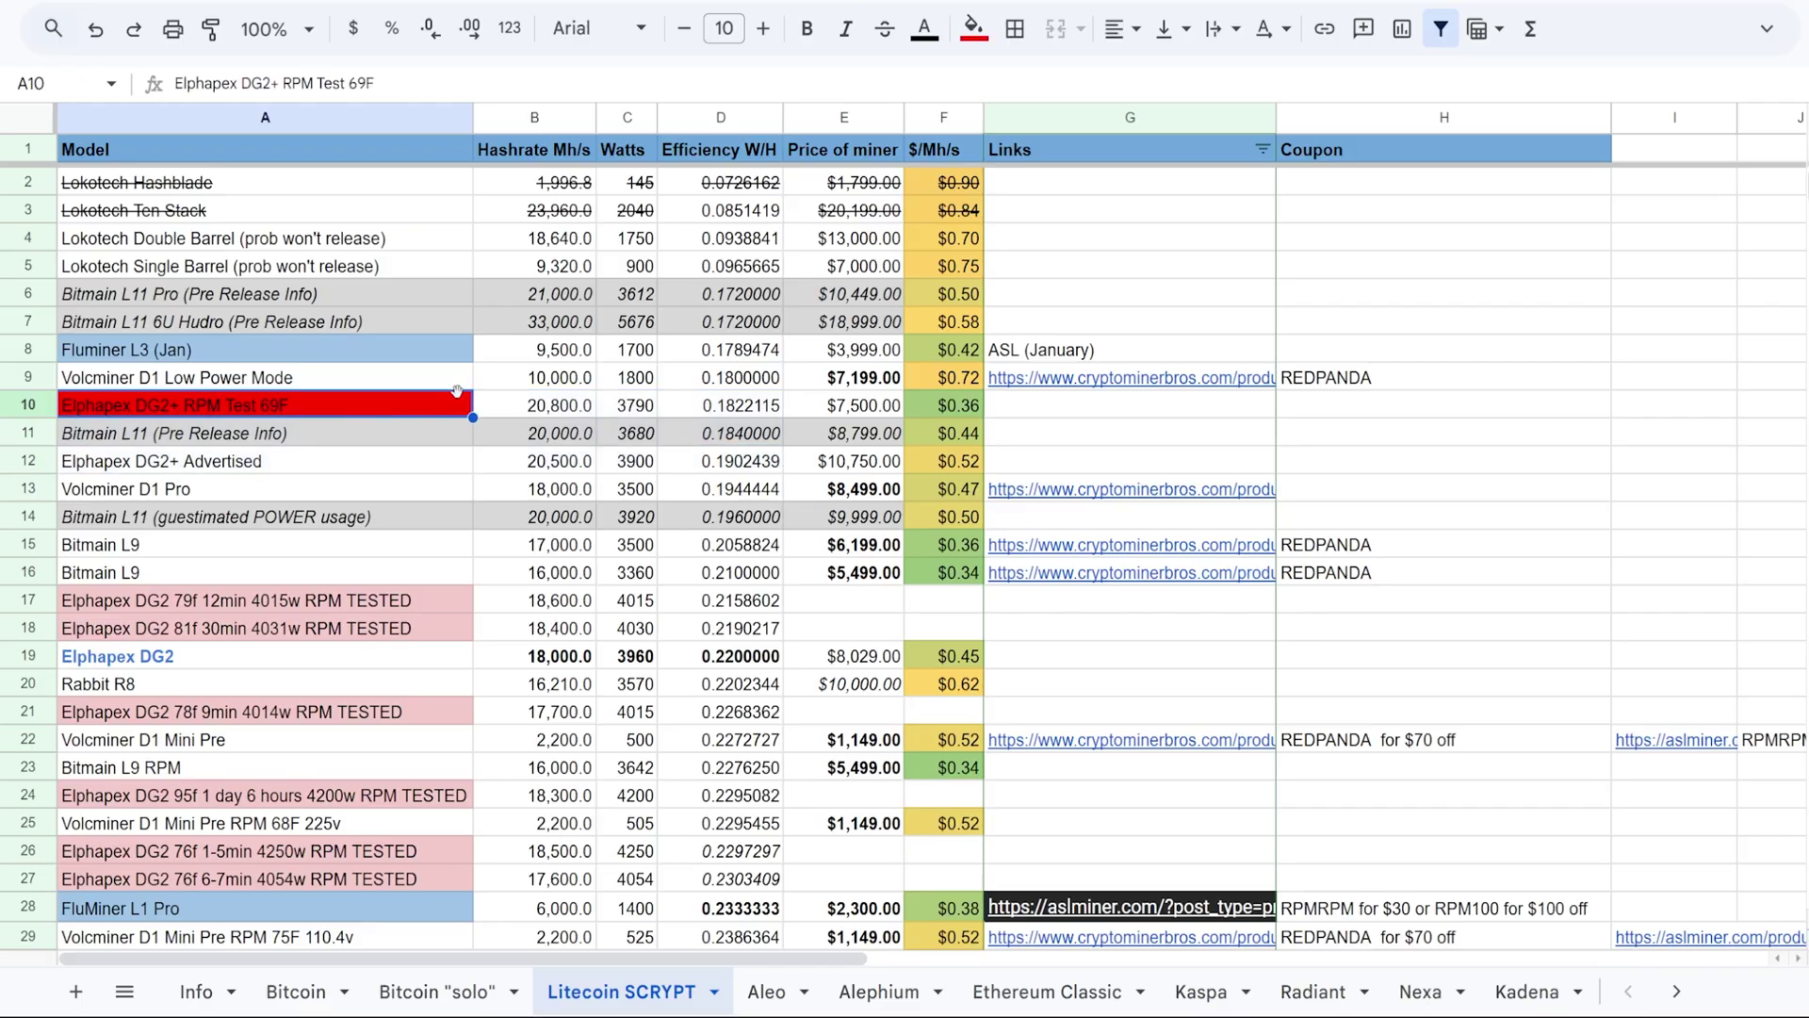
Examine the Bitmain L11 Pro's hashrate, watts, efficiency and price alongside the Bitmain L11 and DG2+ Advertised rows.
{"action": "left_click", "coordinate": [354, 295]}
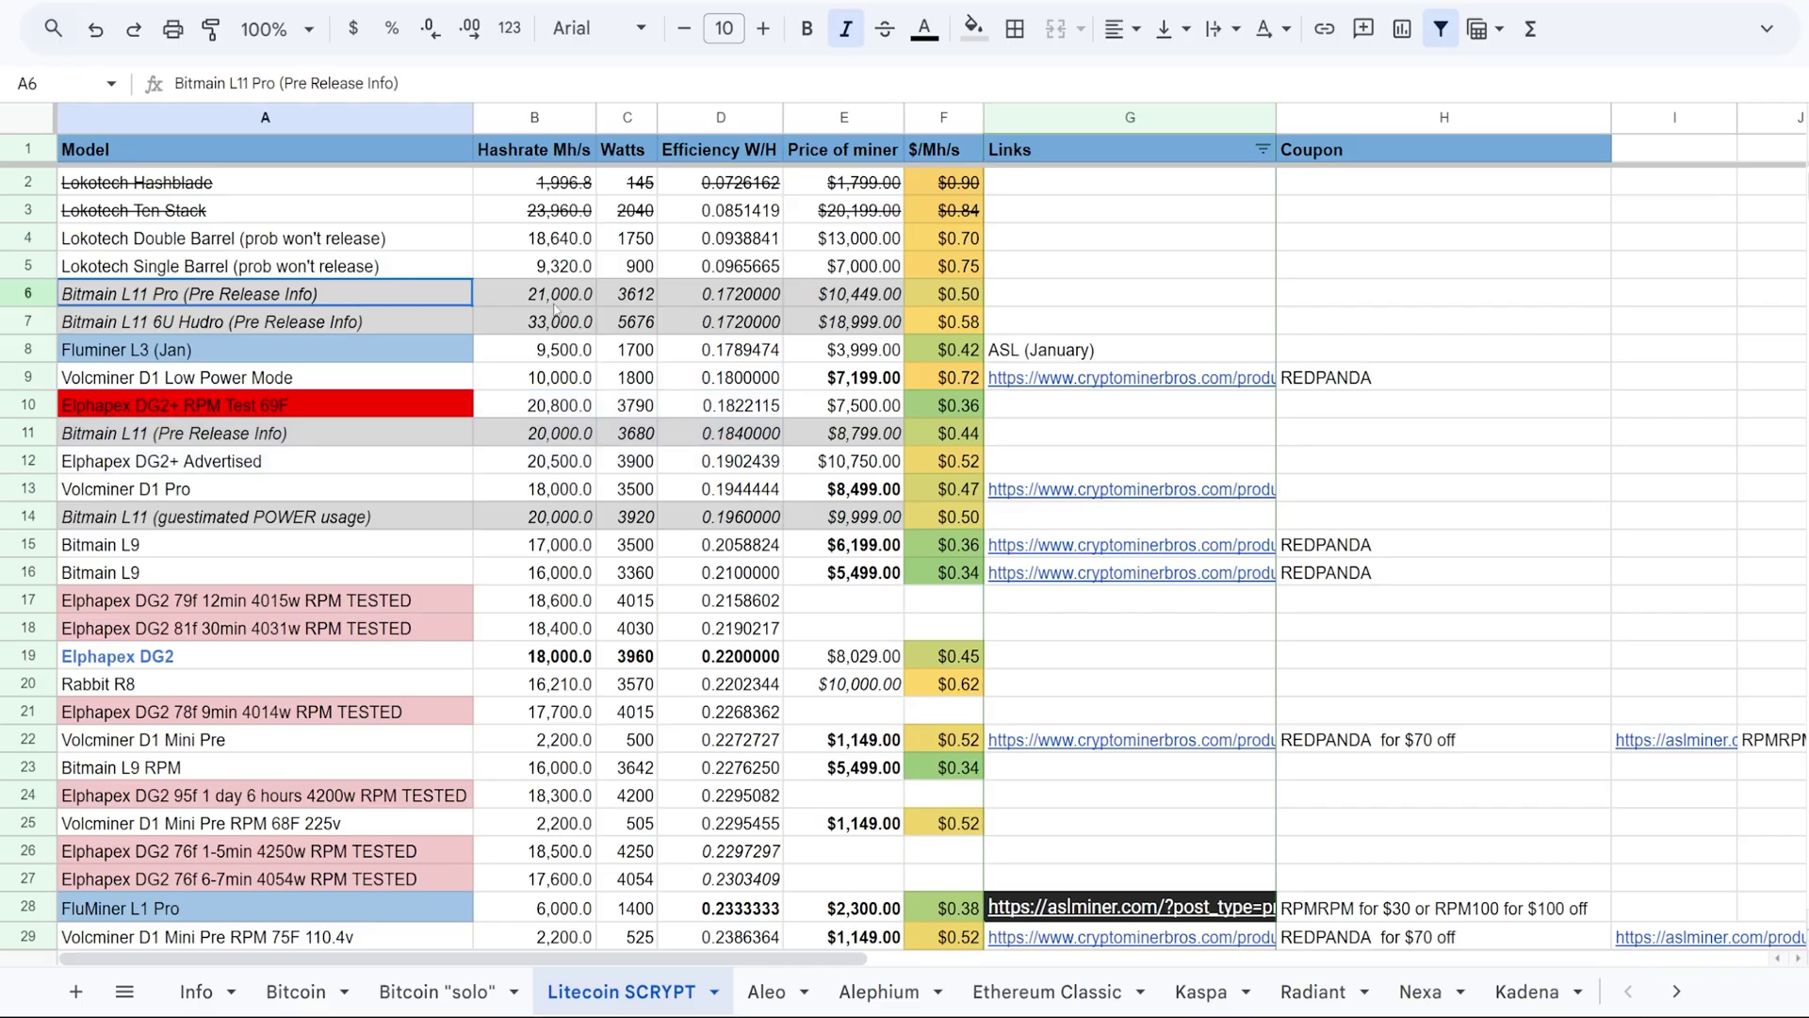
{"action": "left_click_drag", "start_coordinate": [555, 307], "coordinate": [635, 300]}
{"action": "scroll", "coordinate": [622, 339], "scroll_direction": "down", "scroll_amount": 5}
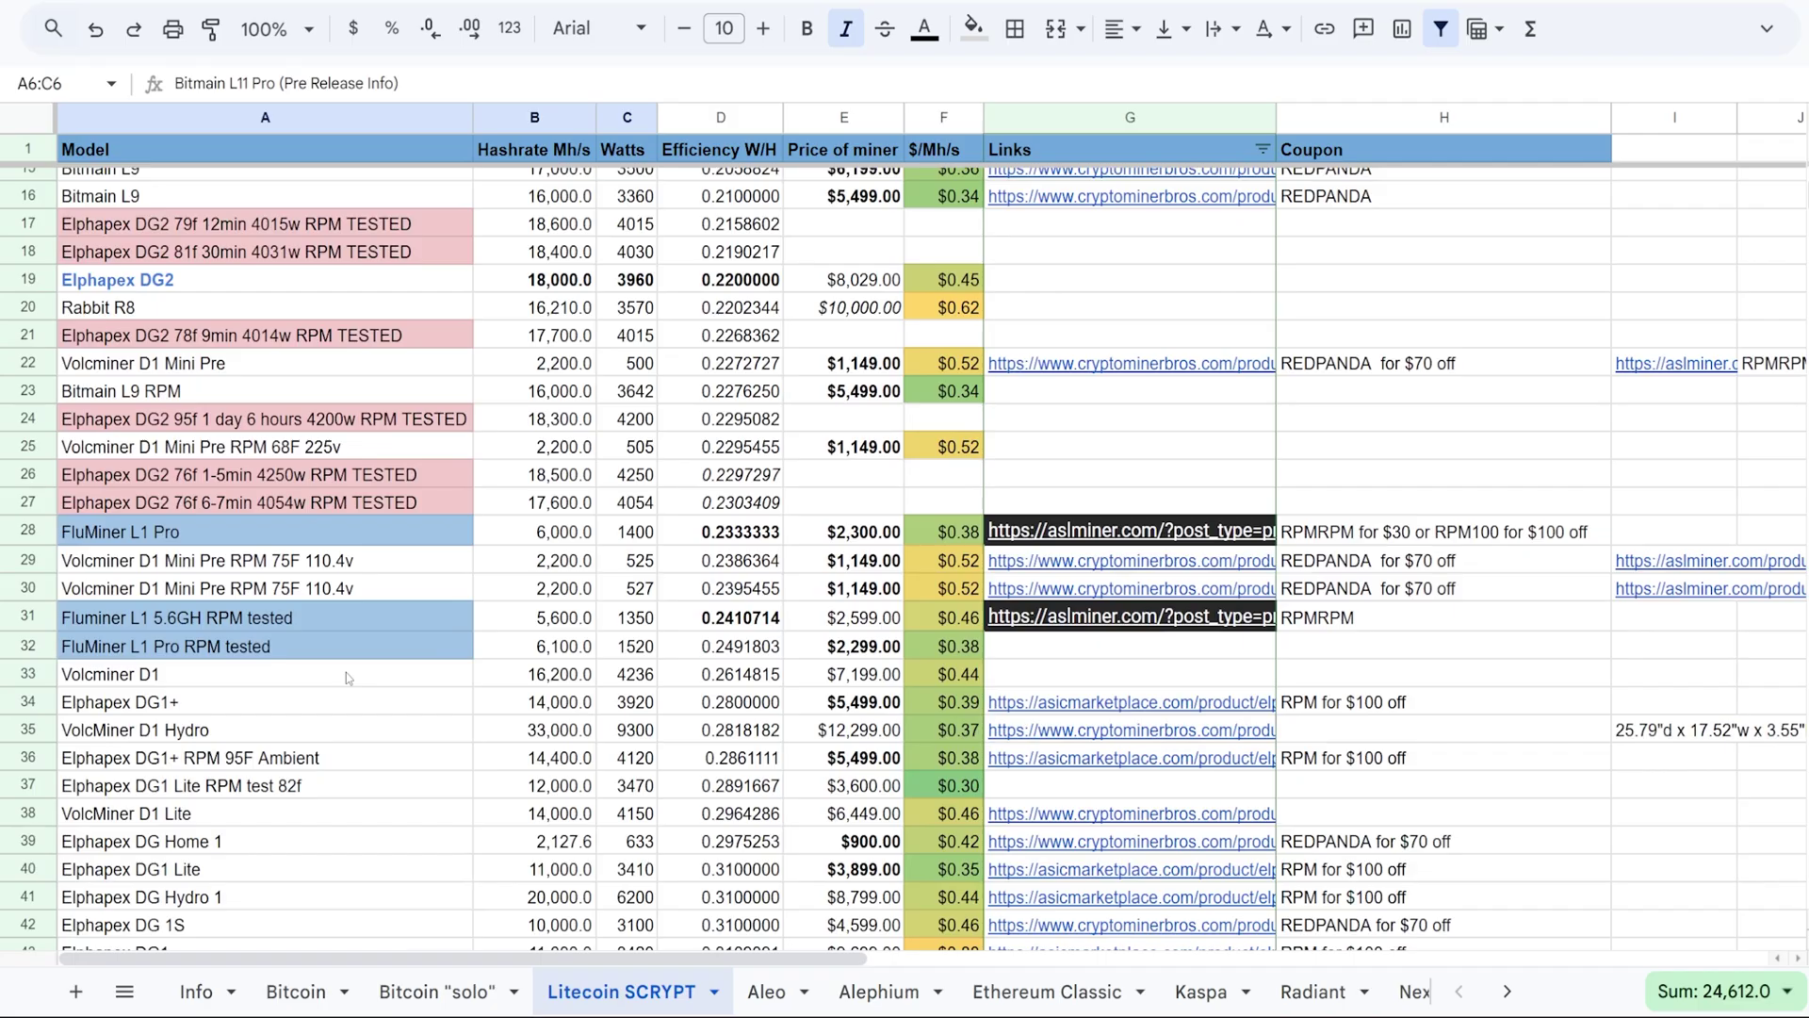
{"action": "scroll", "coordinate": [593, 405], "scroll_direction": "up", "scroll_amount": 5}
{"action": "left_click", "coordinate": [635, 298]}
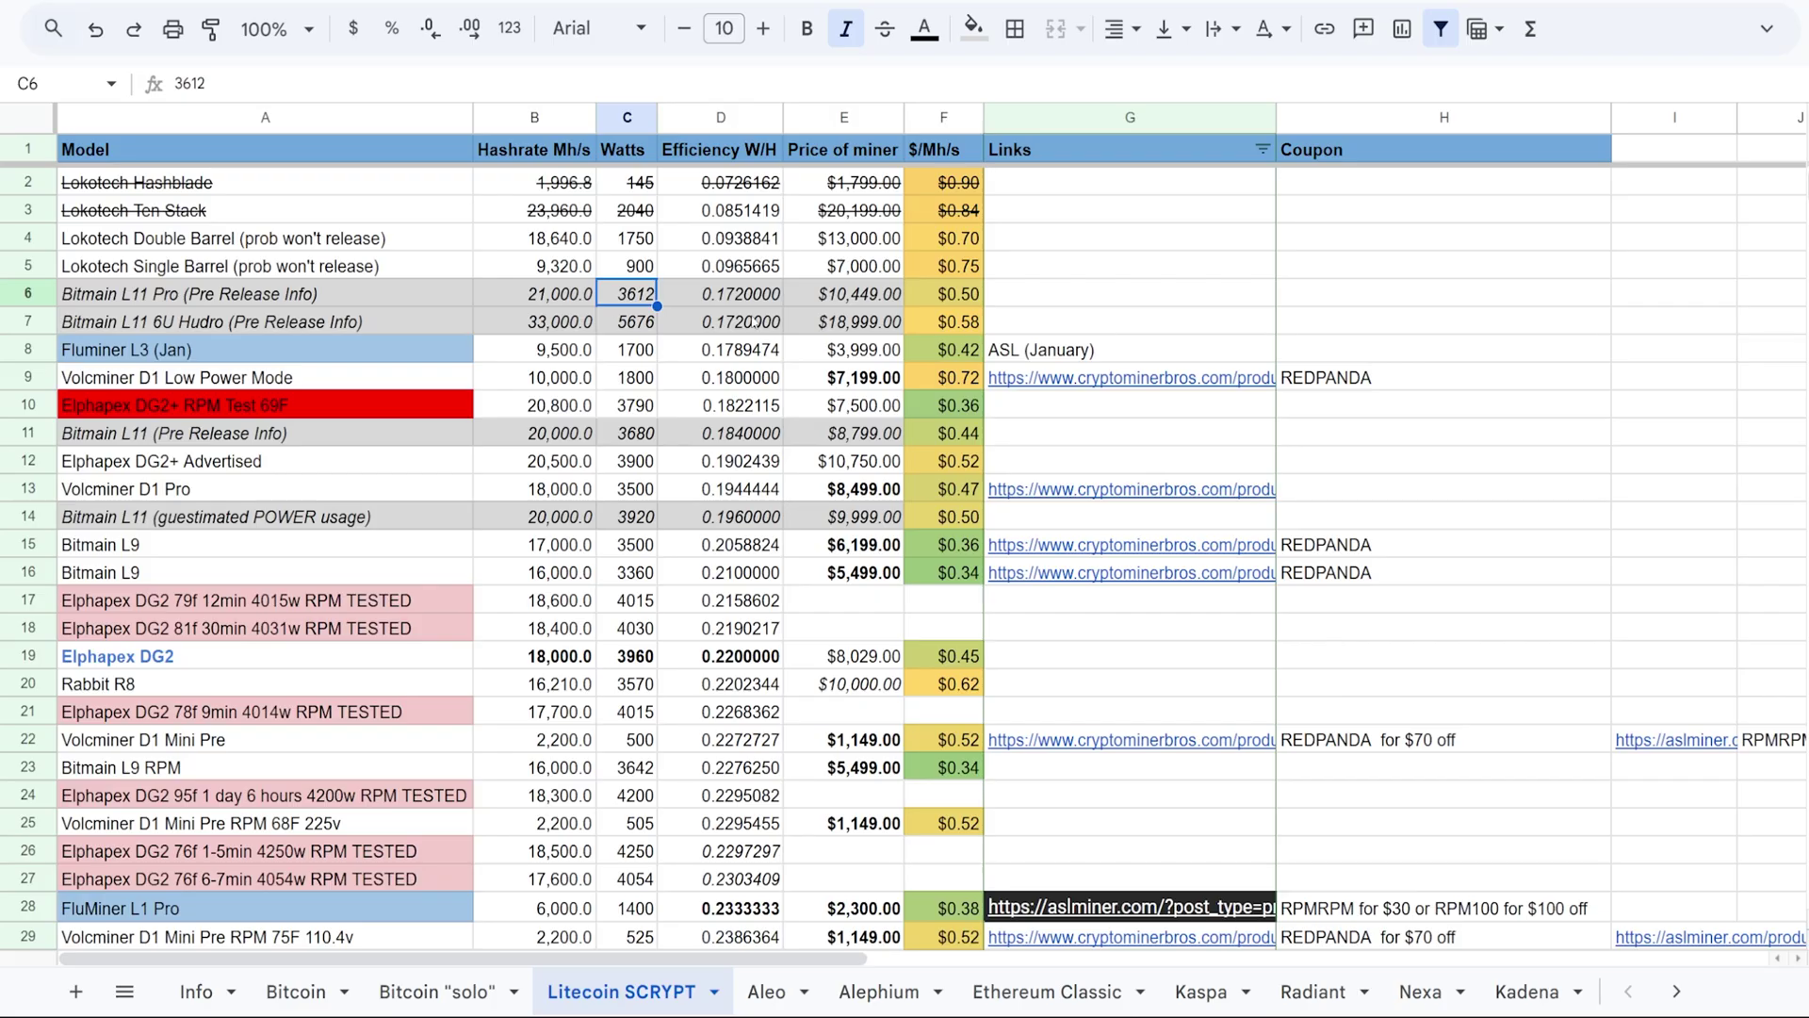
{"action": "left_click", "coordinate": [752, 301]}
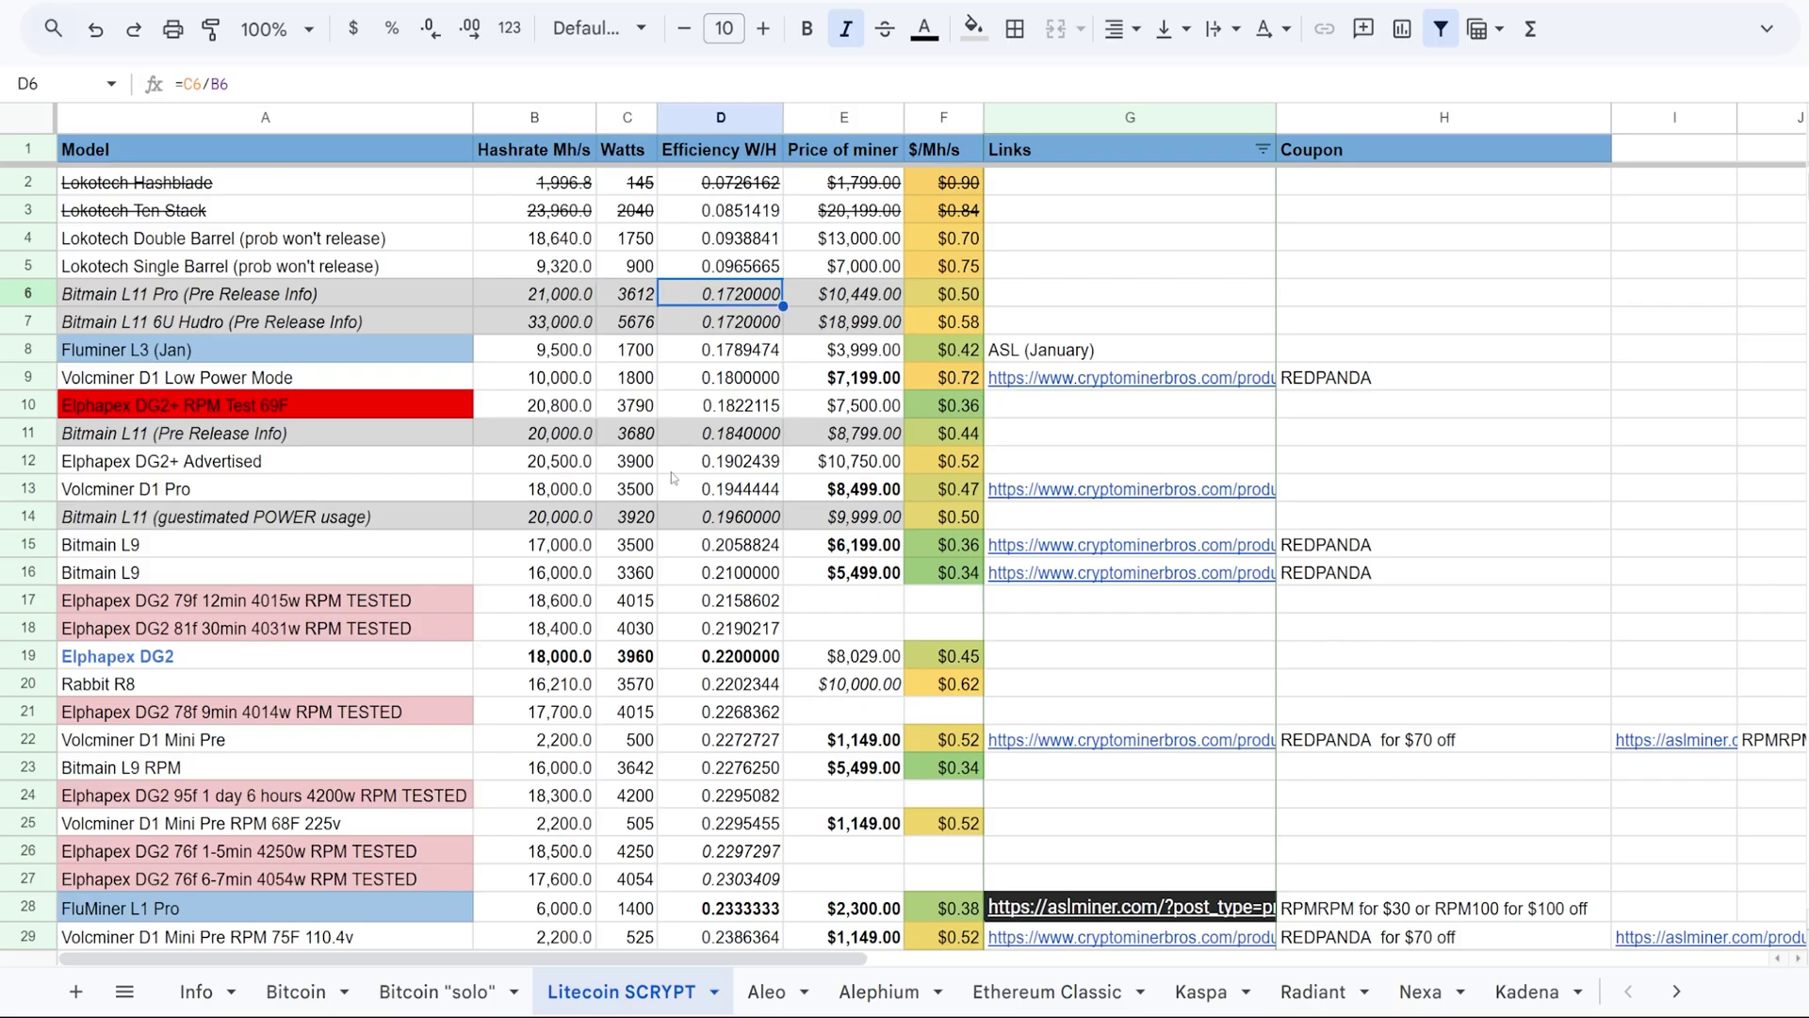
{"action": "left_click", "coordinate": [267, 298]}
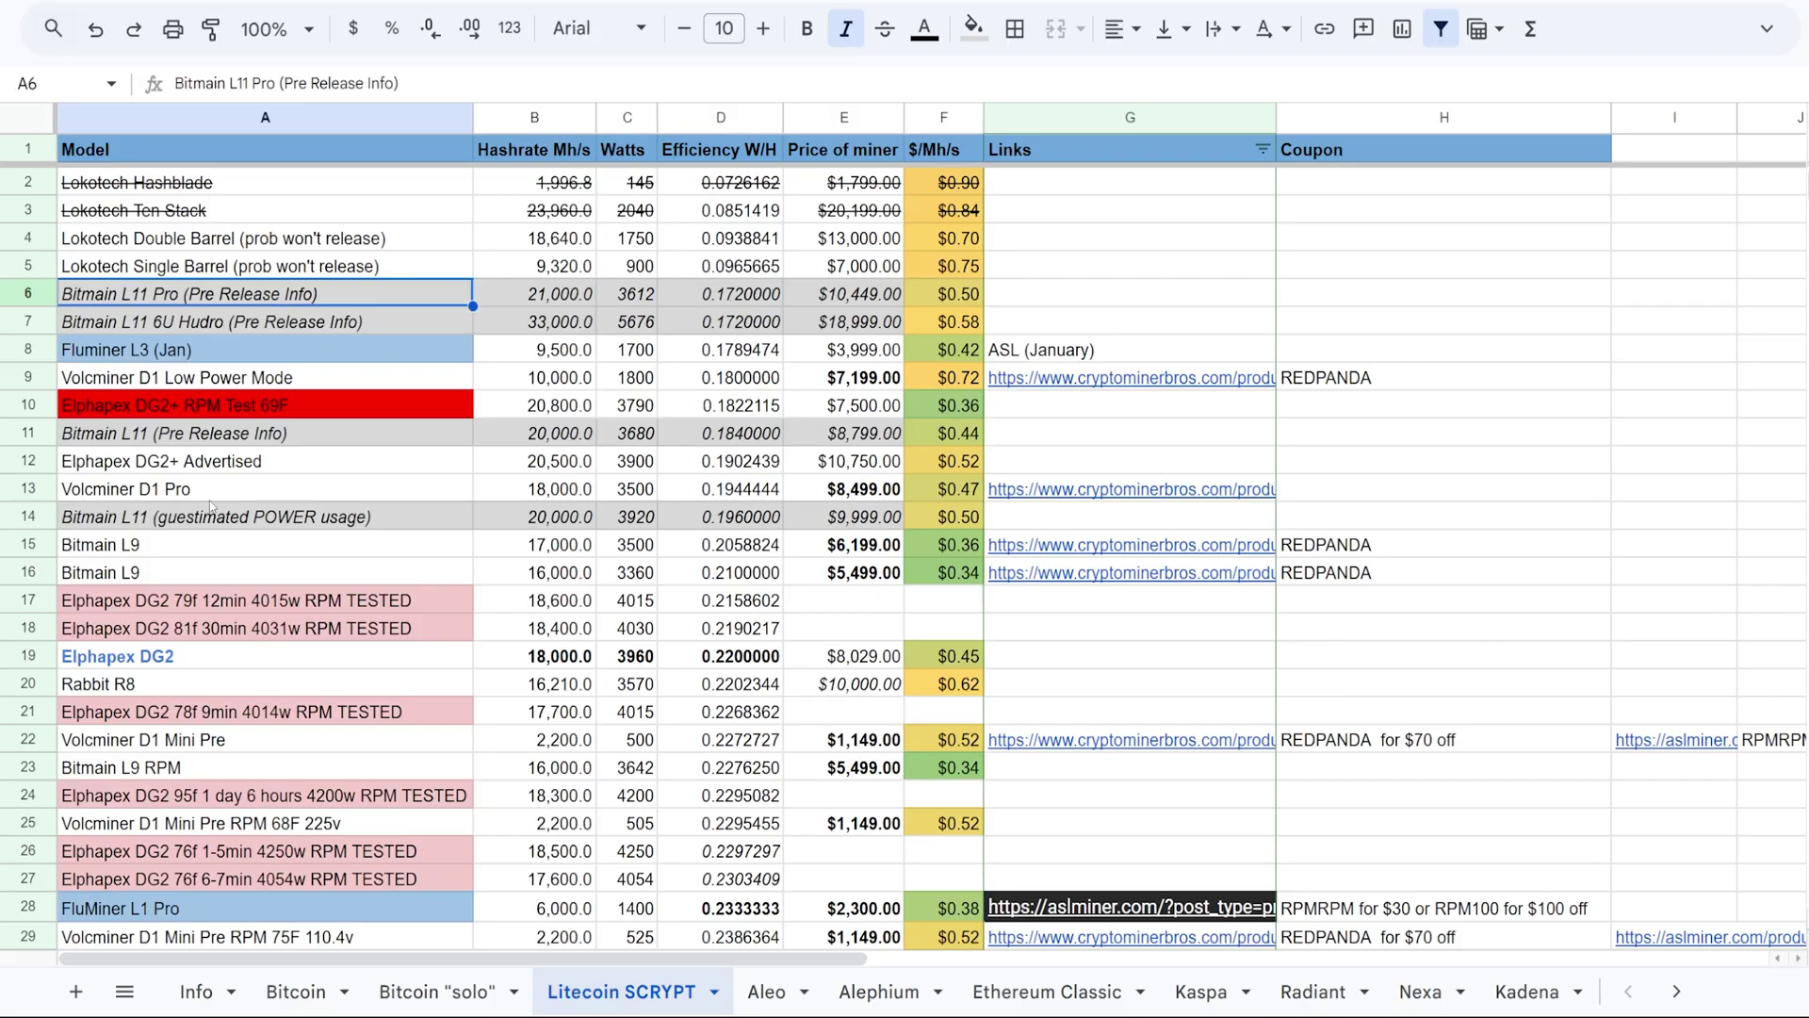
{"action": "left_click", "coordinate": [146, 439]}
{"action": "left_click", "coordinate": [146, 468]}
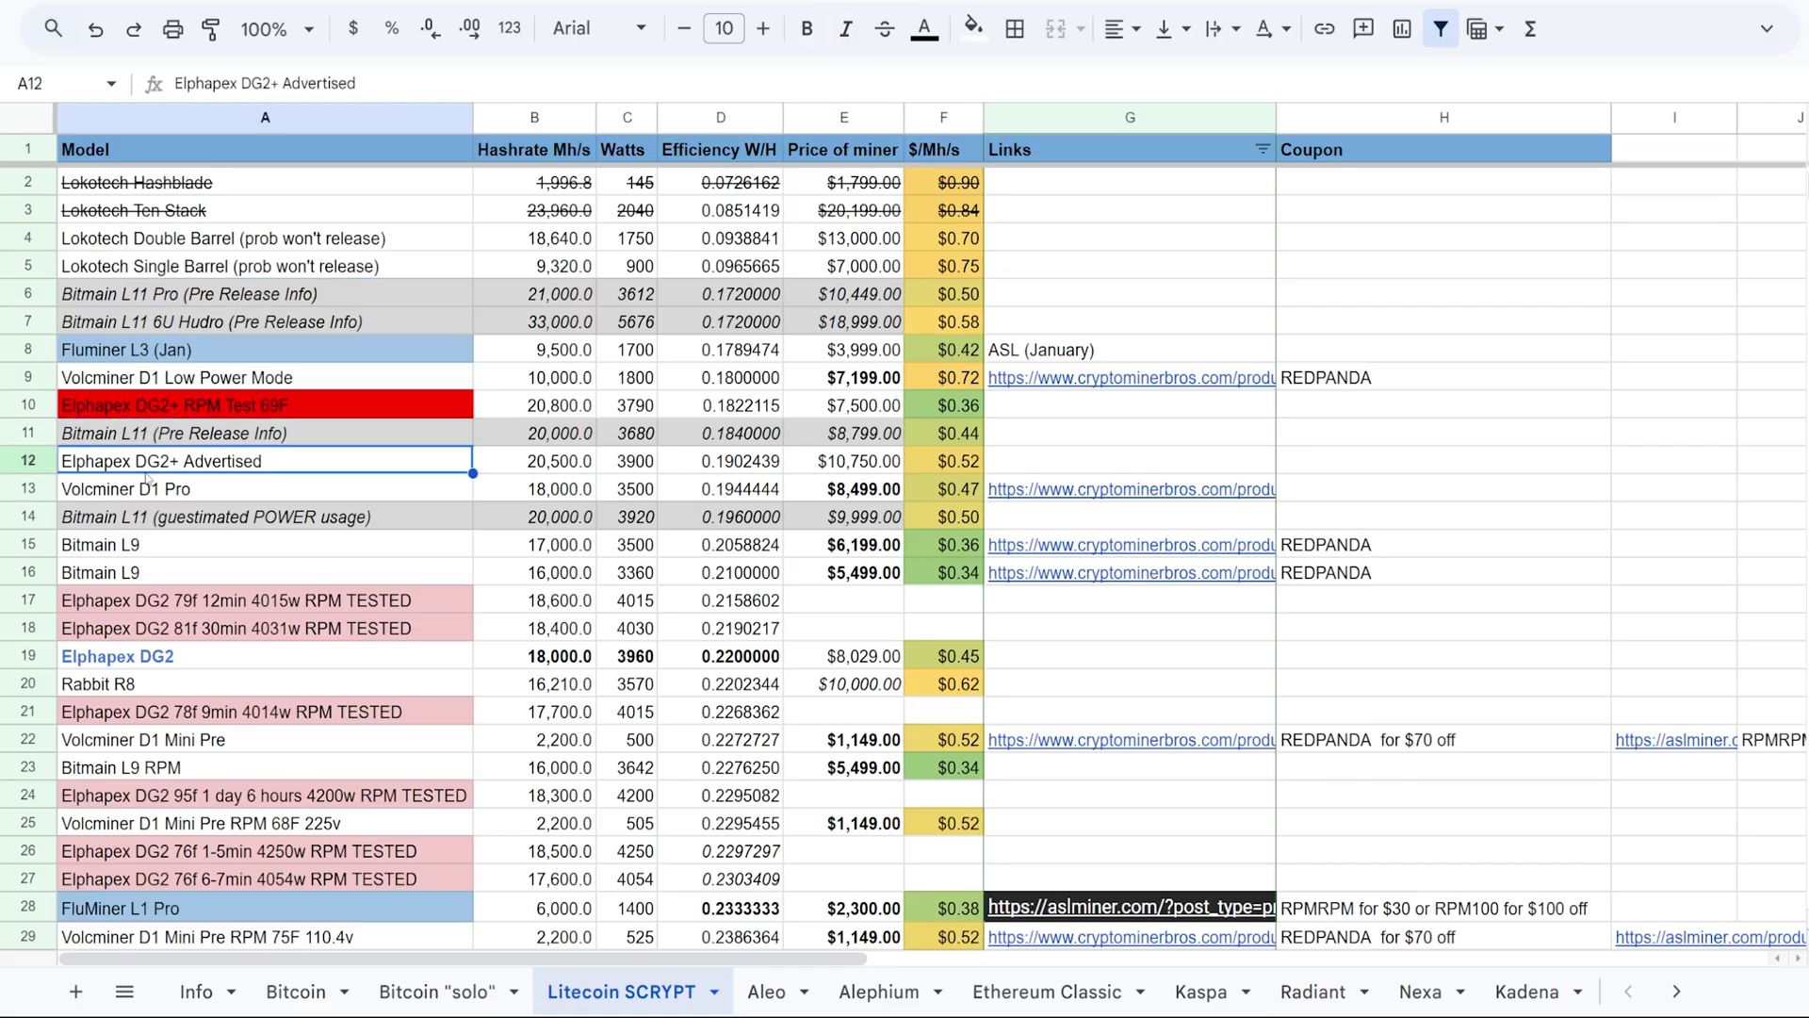
{"action": "left_click", "coordinate": [874, 304]}
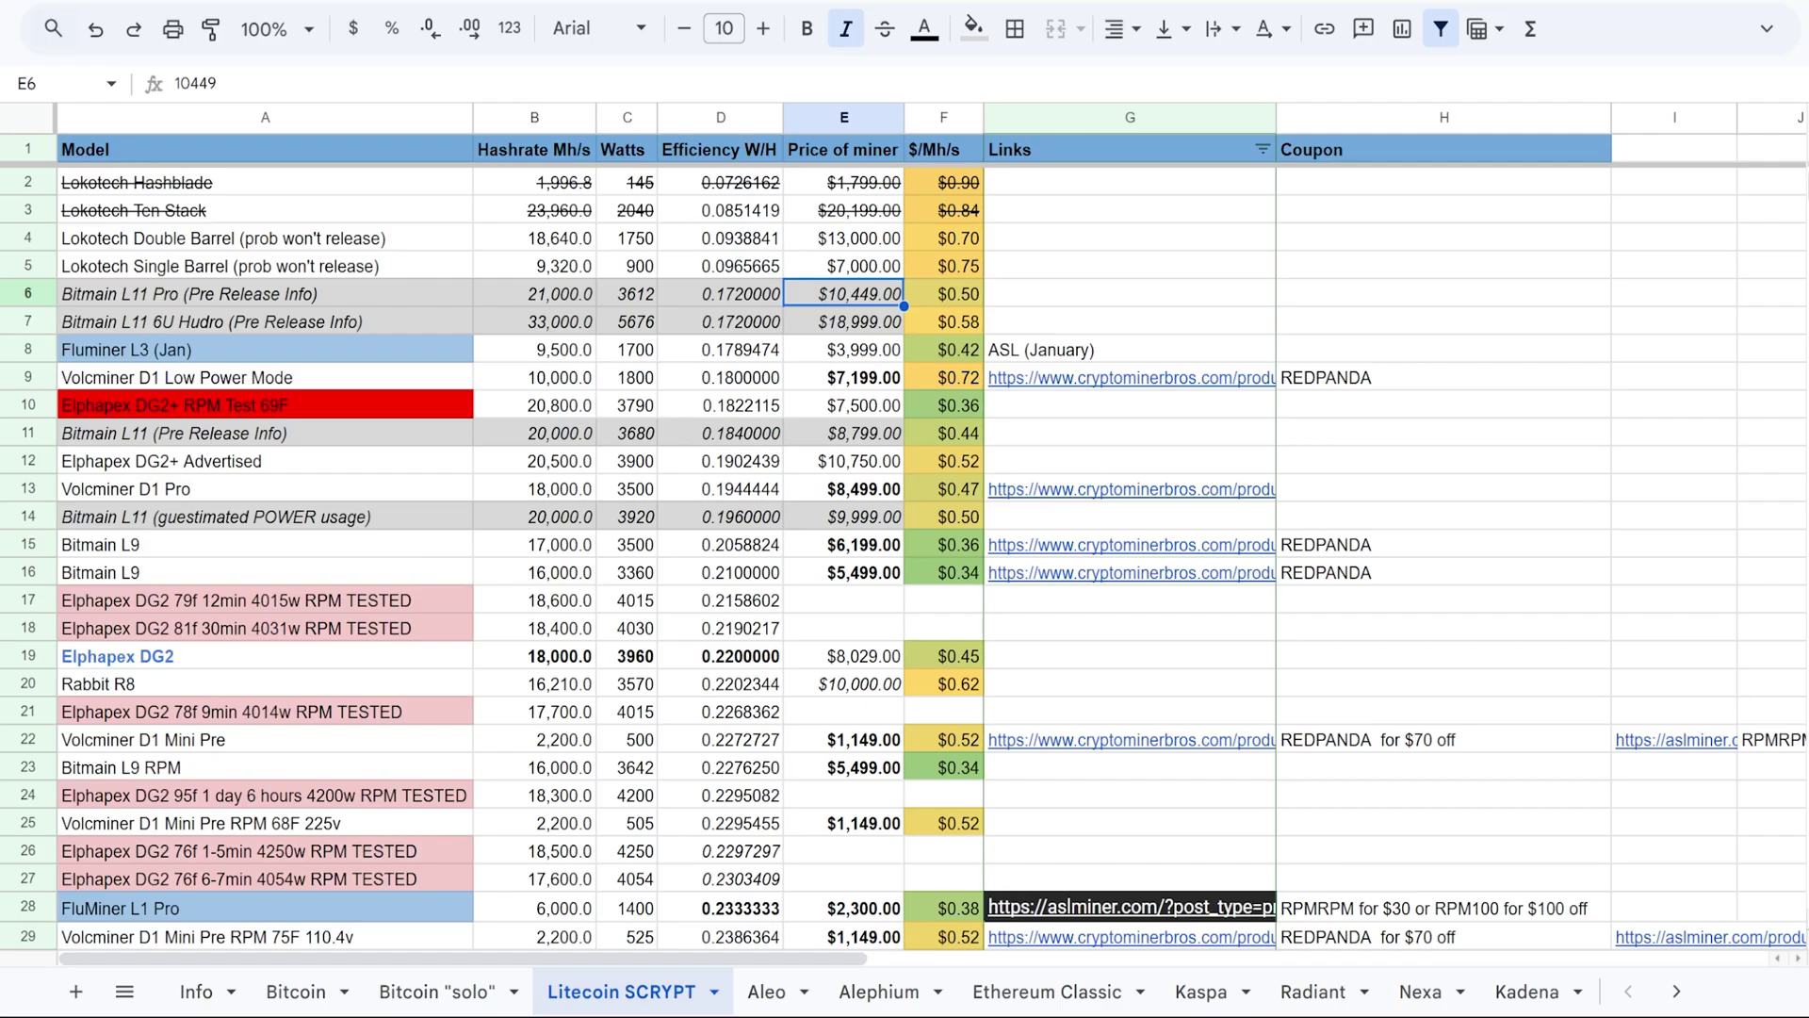
Set the price of the Elphapex DG2+ RPM Test 69F row to 8500 after reviewing the pre-release Bitmain L11 Pro and 6U rows.
{"action": "left_click_drag", "start_coordinate": [375, 292], "coordinate": [843, 323]}
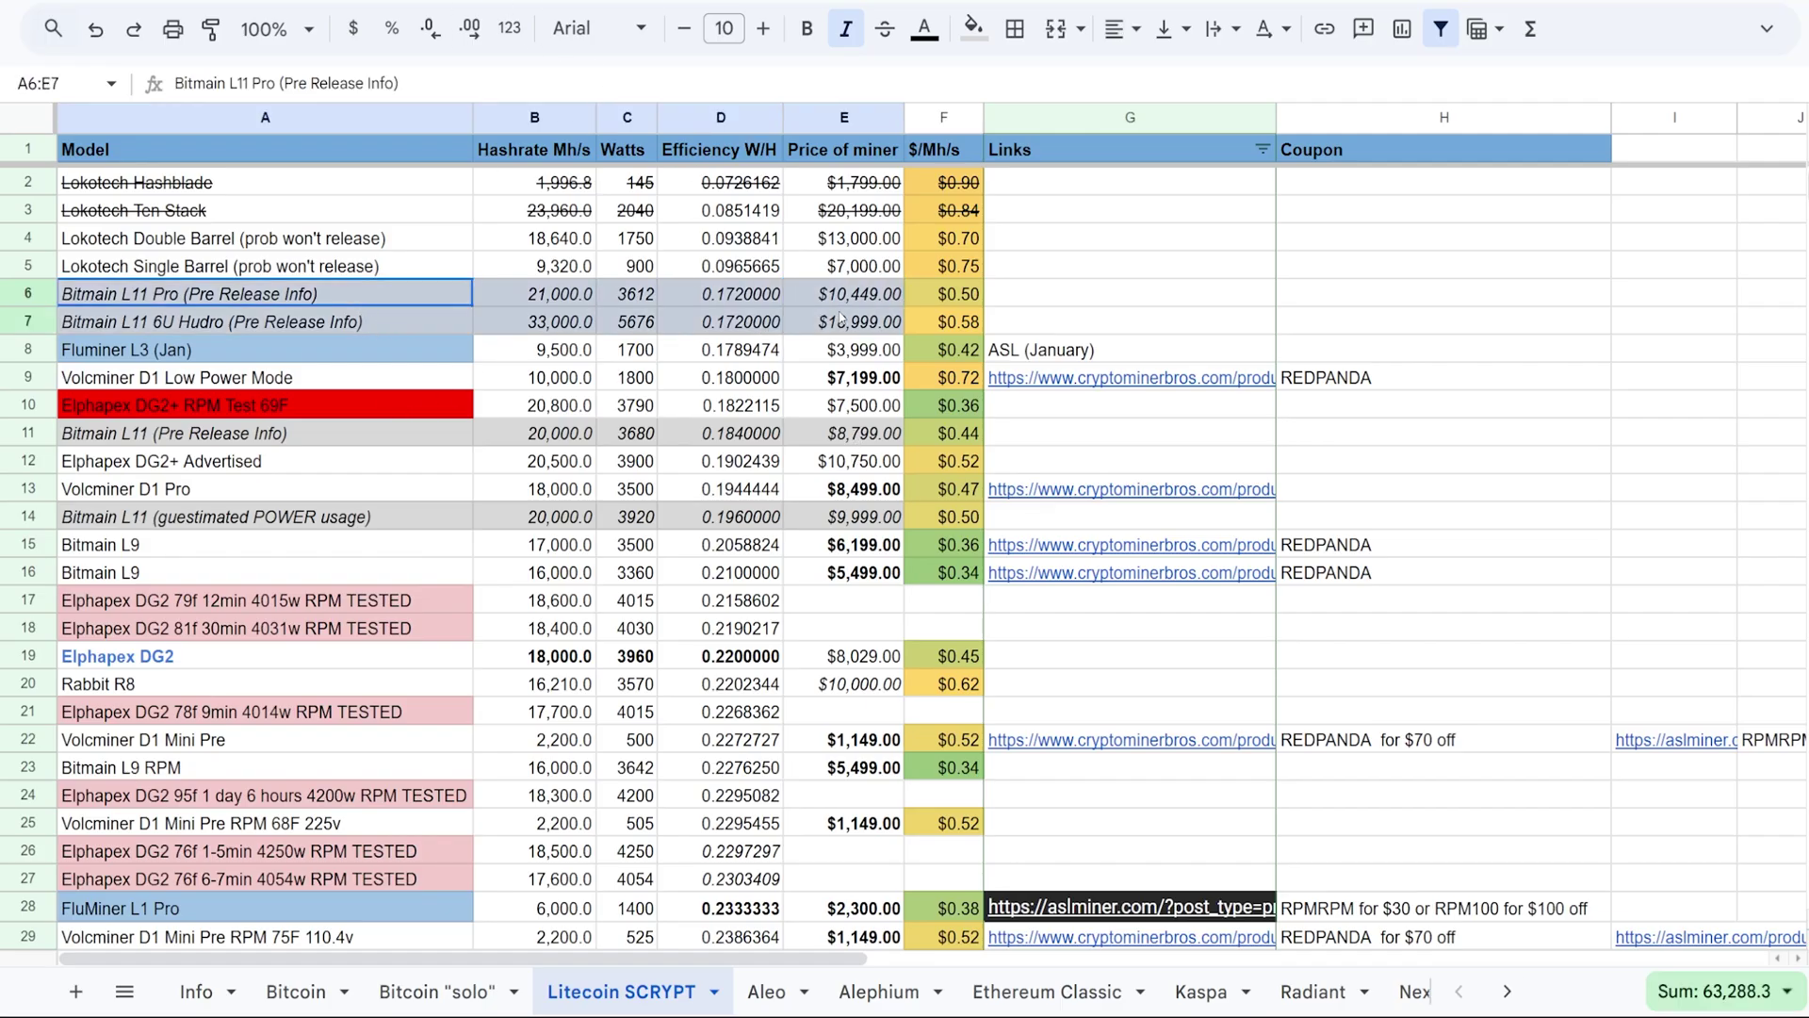
{"action": "left_click", "coordinate": [843, 435]}
{"action": "double_click", "coordinate": [855, 411]}
{"action": "double_click", "coordinate": [855, 410]}
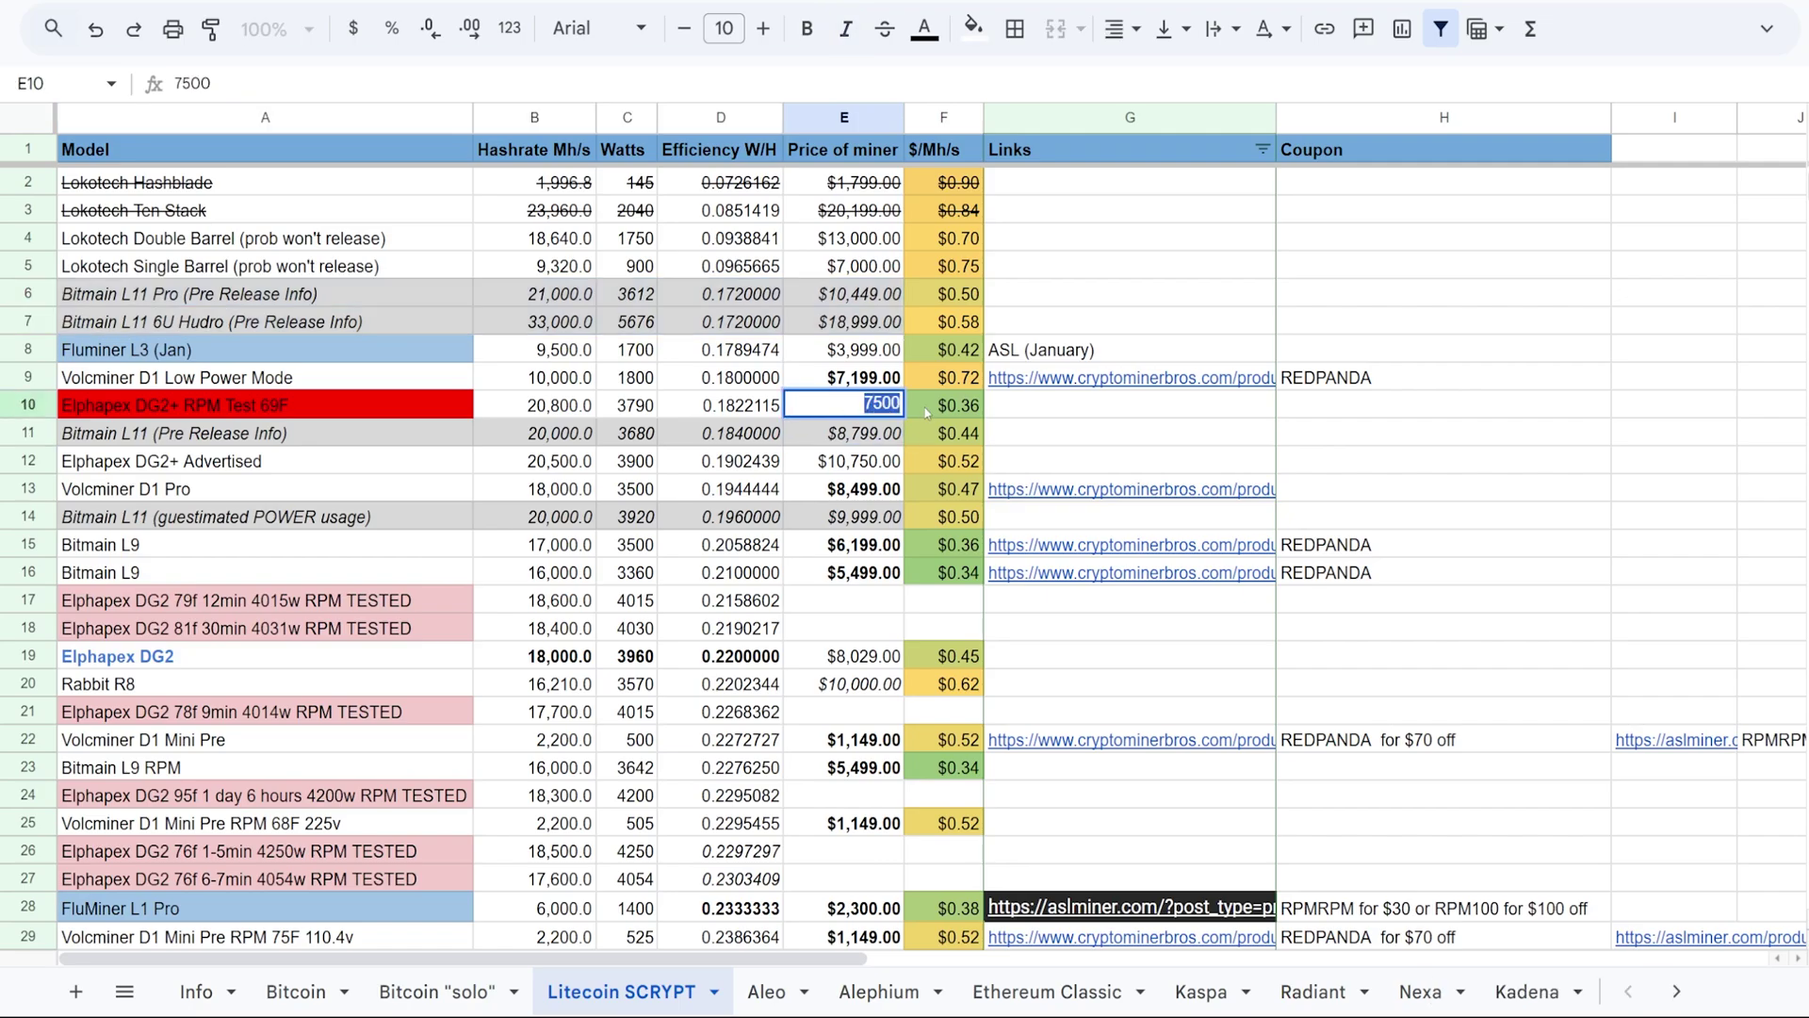
{"action": "type", "text": "8500"}
{"action": "left_click", "coordinate": [1054, 432]}
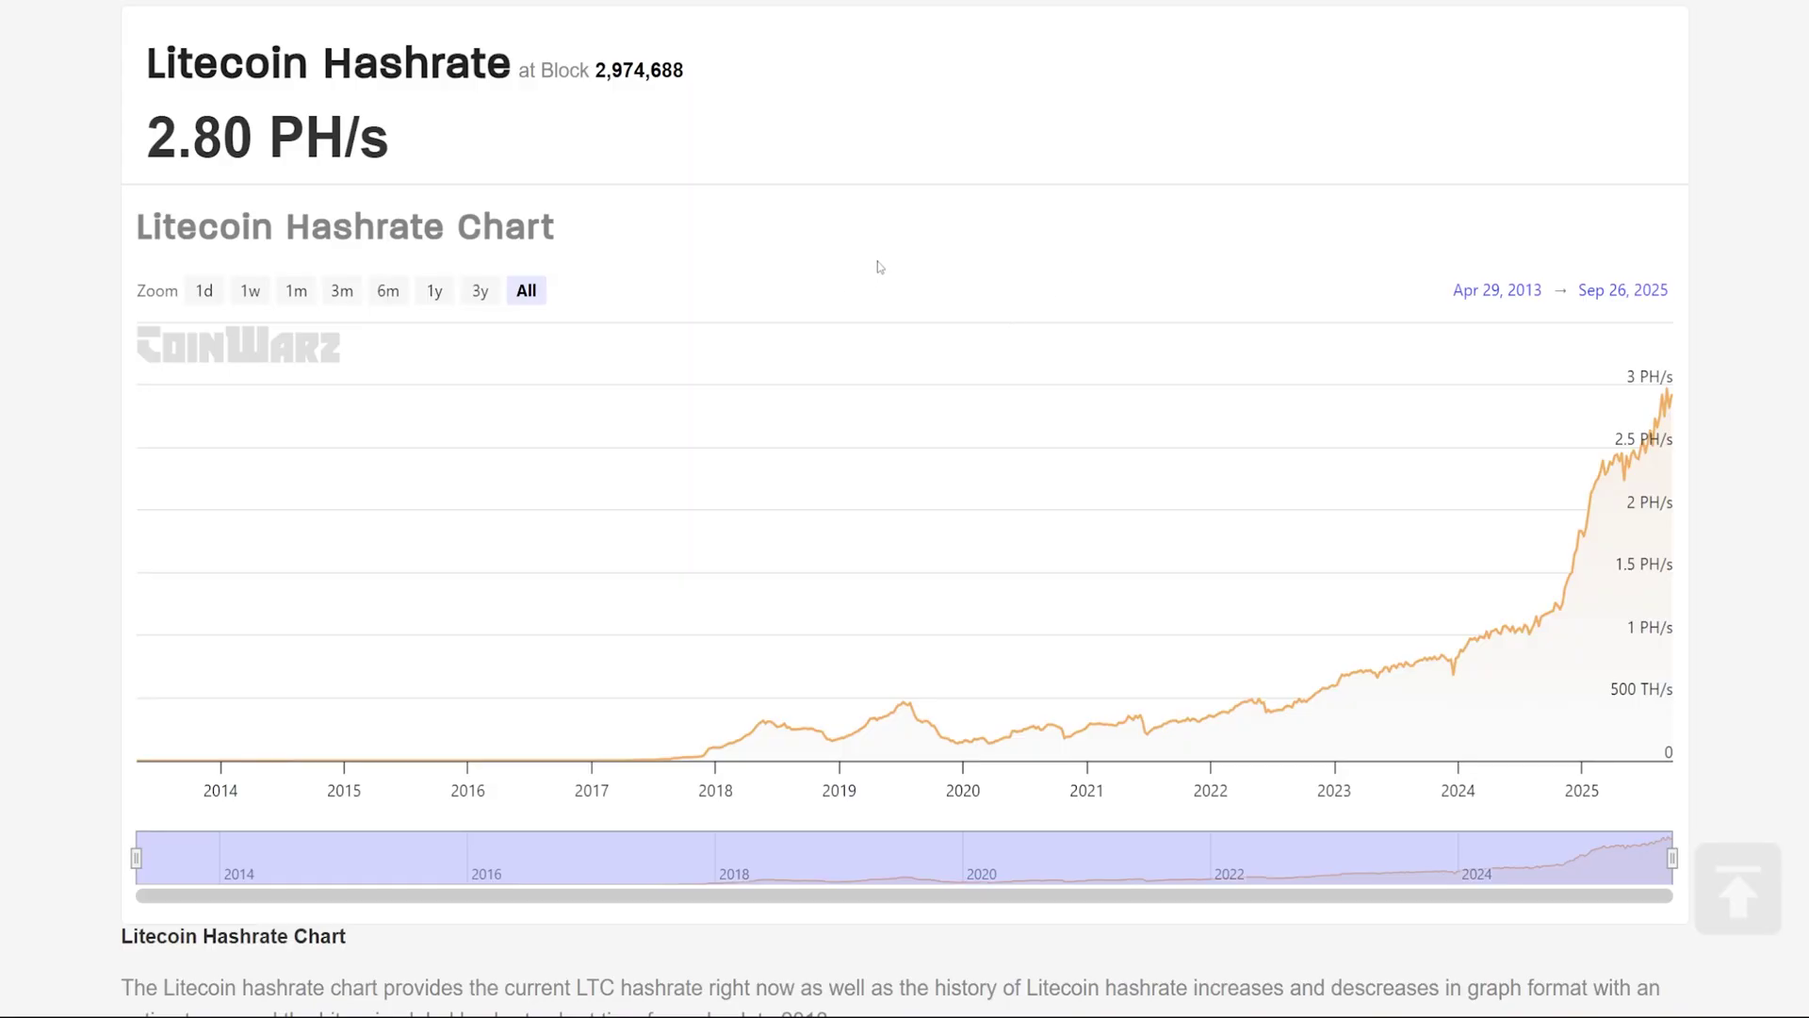
Switch to CoinWarz and examine the current Litecoin network hashrate and its all-time chart.
{"action": "left_click_drag", "start_coordinate": [137, 143], "coordinate": [447, 148]}
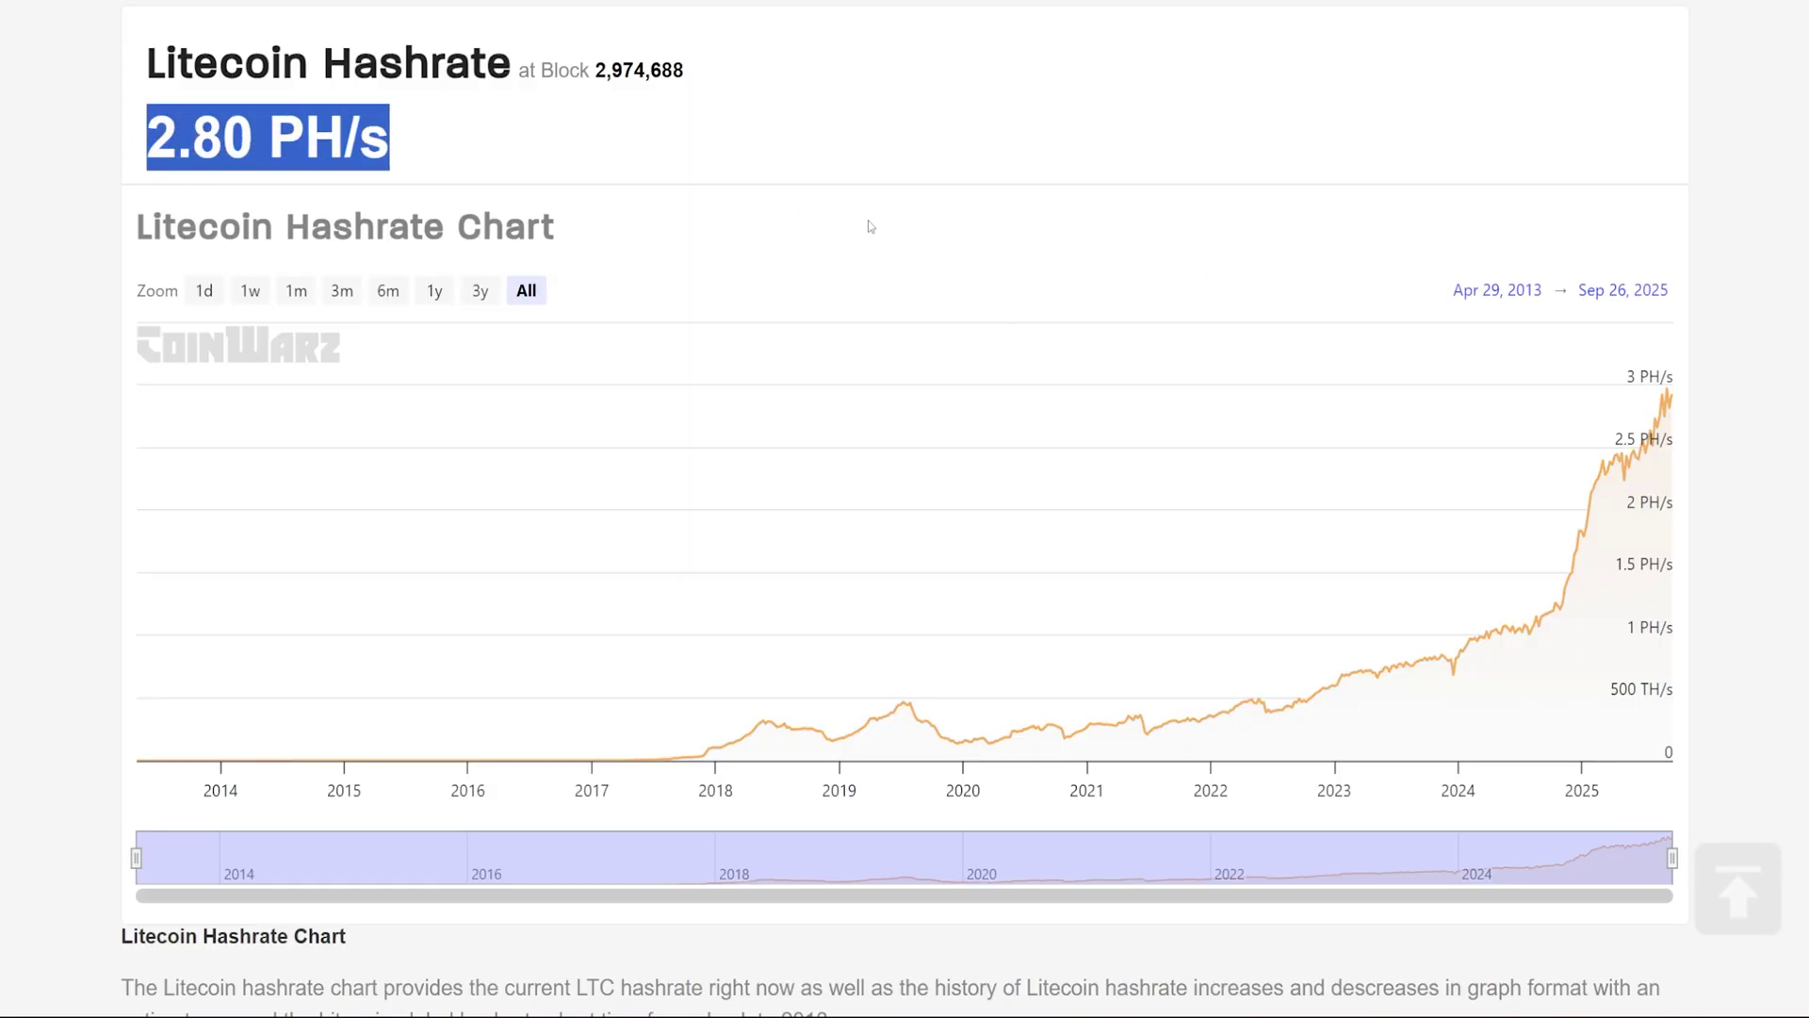
{"action": "left_click", "coordinate": [1100, 259]}
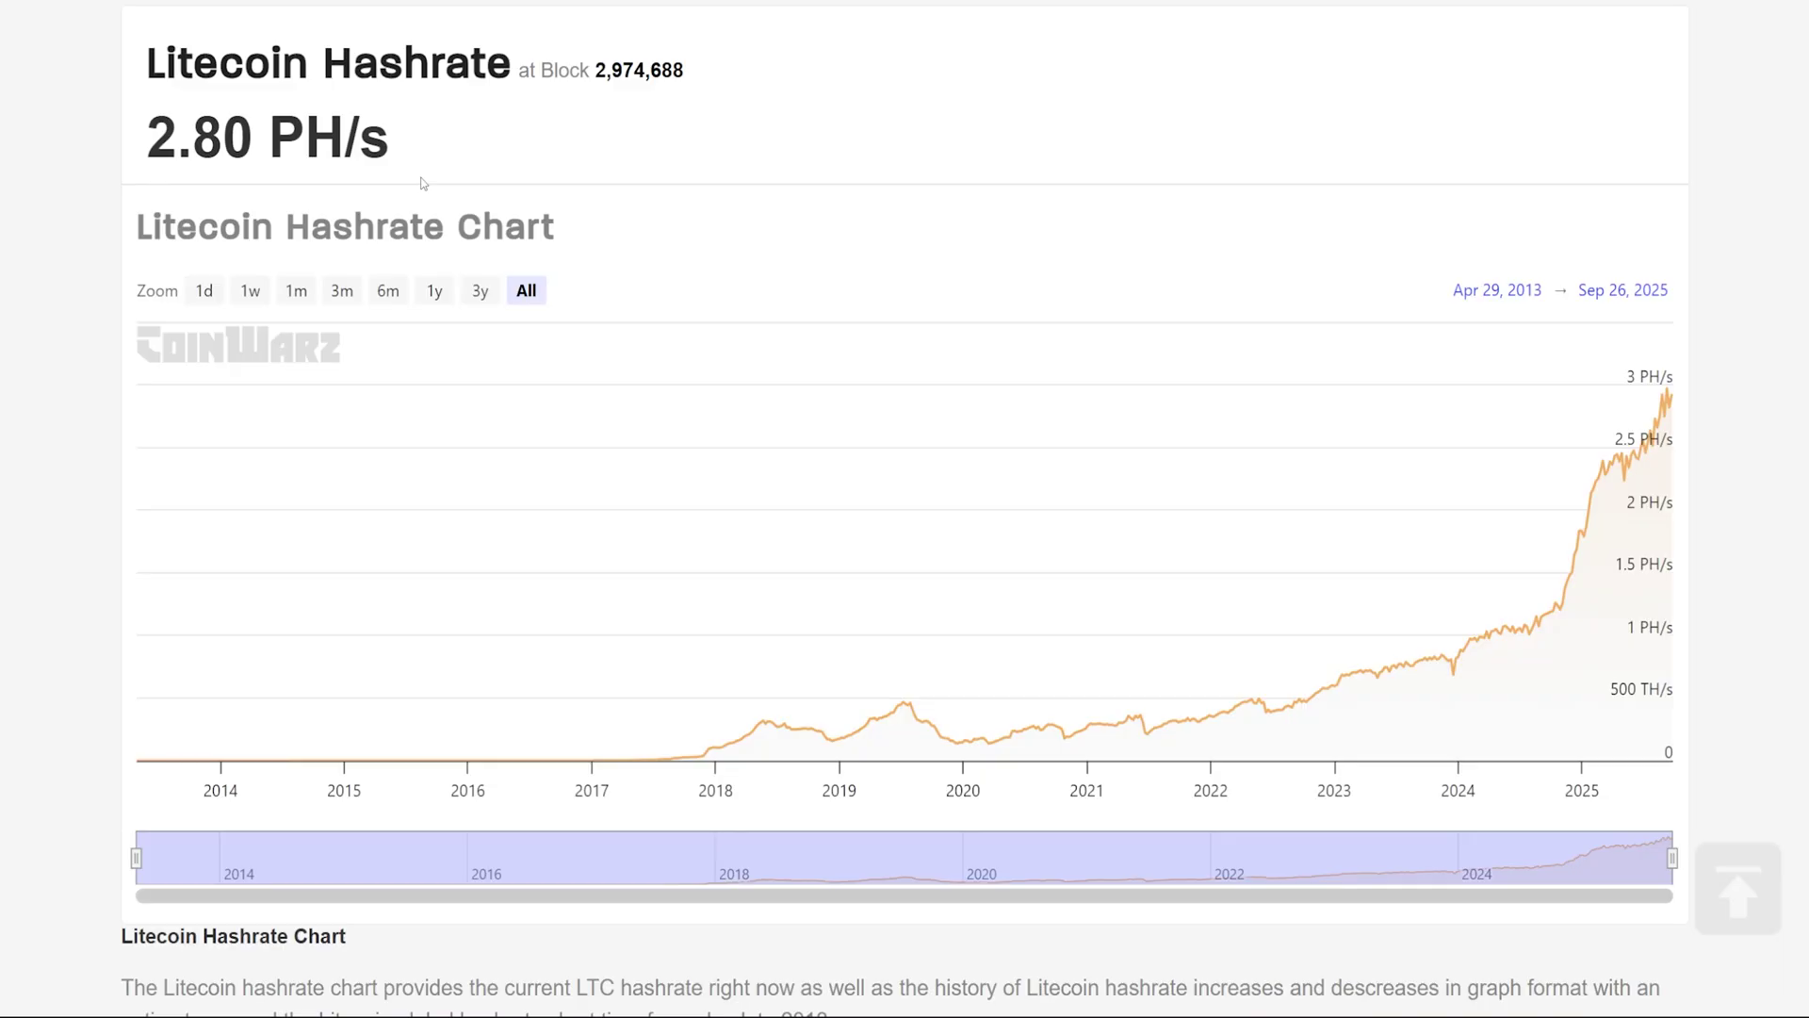
{"action": "mouse_move", "coordinate": [1577, 452]}
{"action": "triple_click", "coordinate": [492, 118]}
{"action": "left_click", "coordinate": [776, 195]}
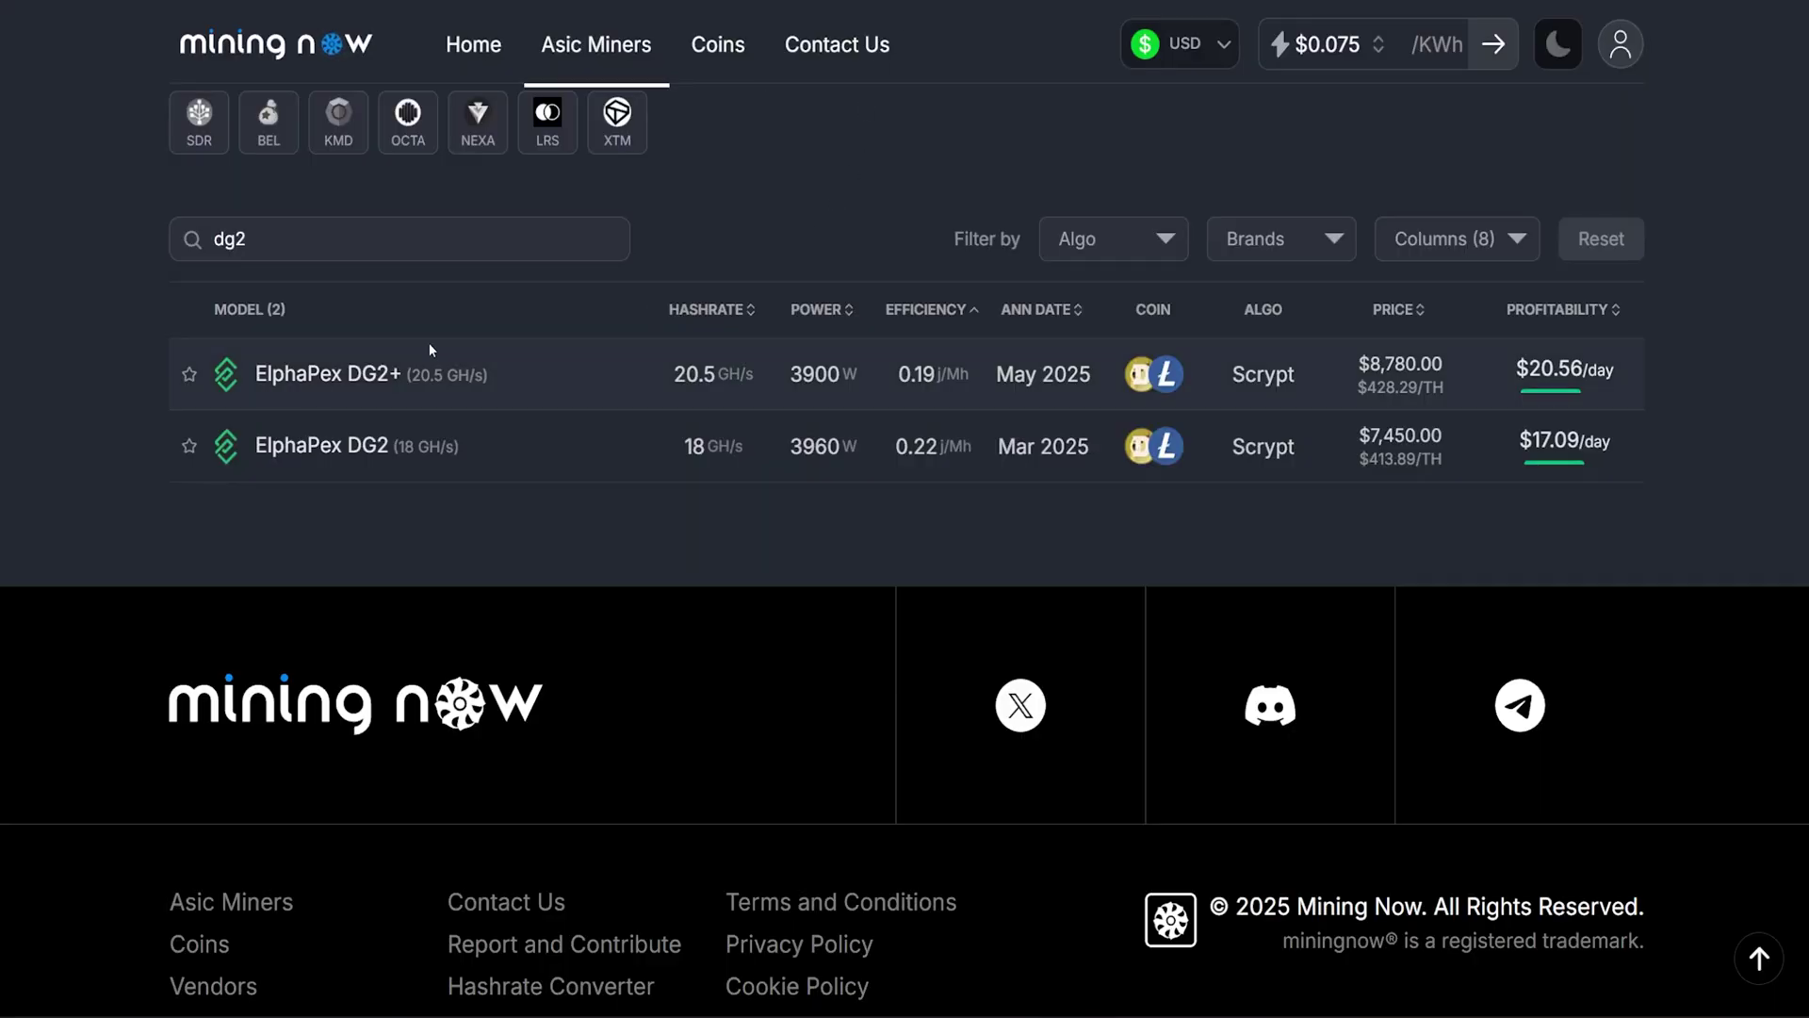
Clear the model search on Mining Now, and display Dogecoin's all-time price chart on CoinMarketCap.
{"action": "triple_click", "coordinate": [328, 256]}
{"action": "key", "text": "BackSpace"}
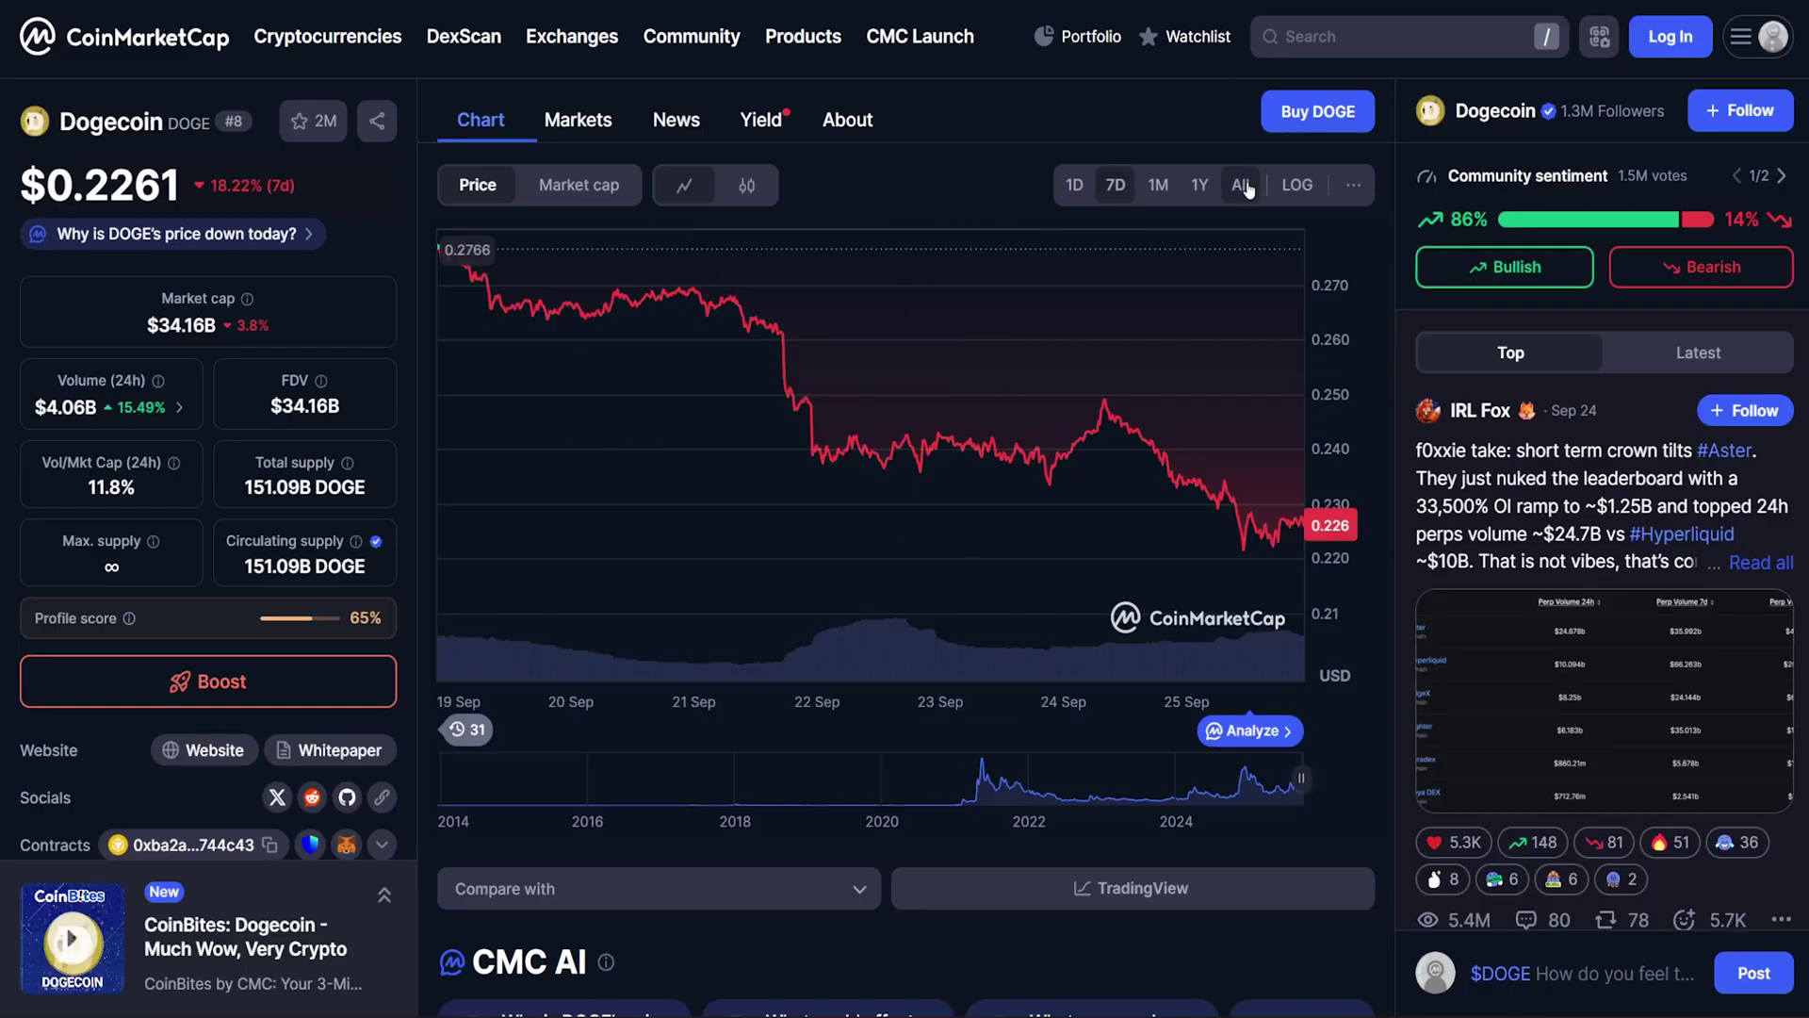
{"action": "left_click", "coordinate": [1240, 184]}
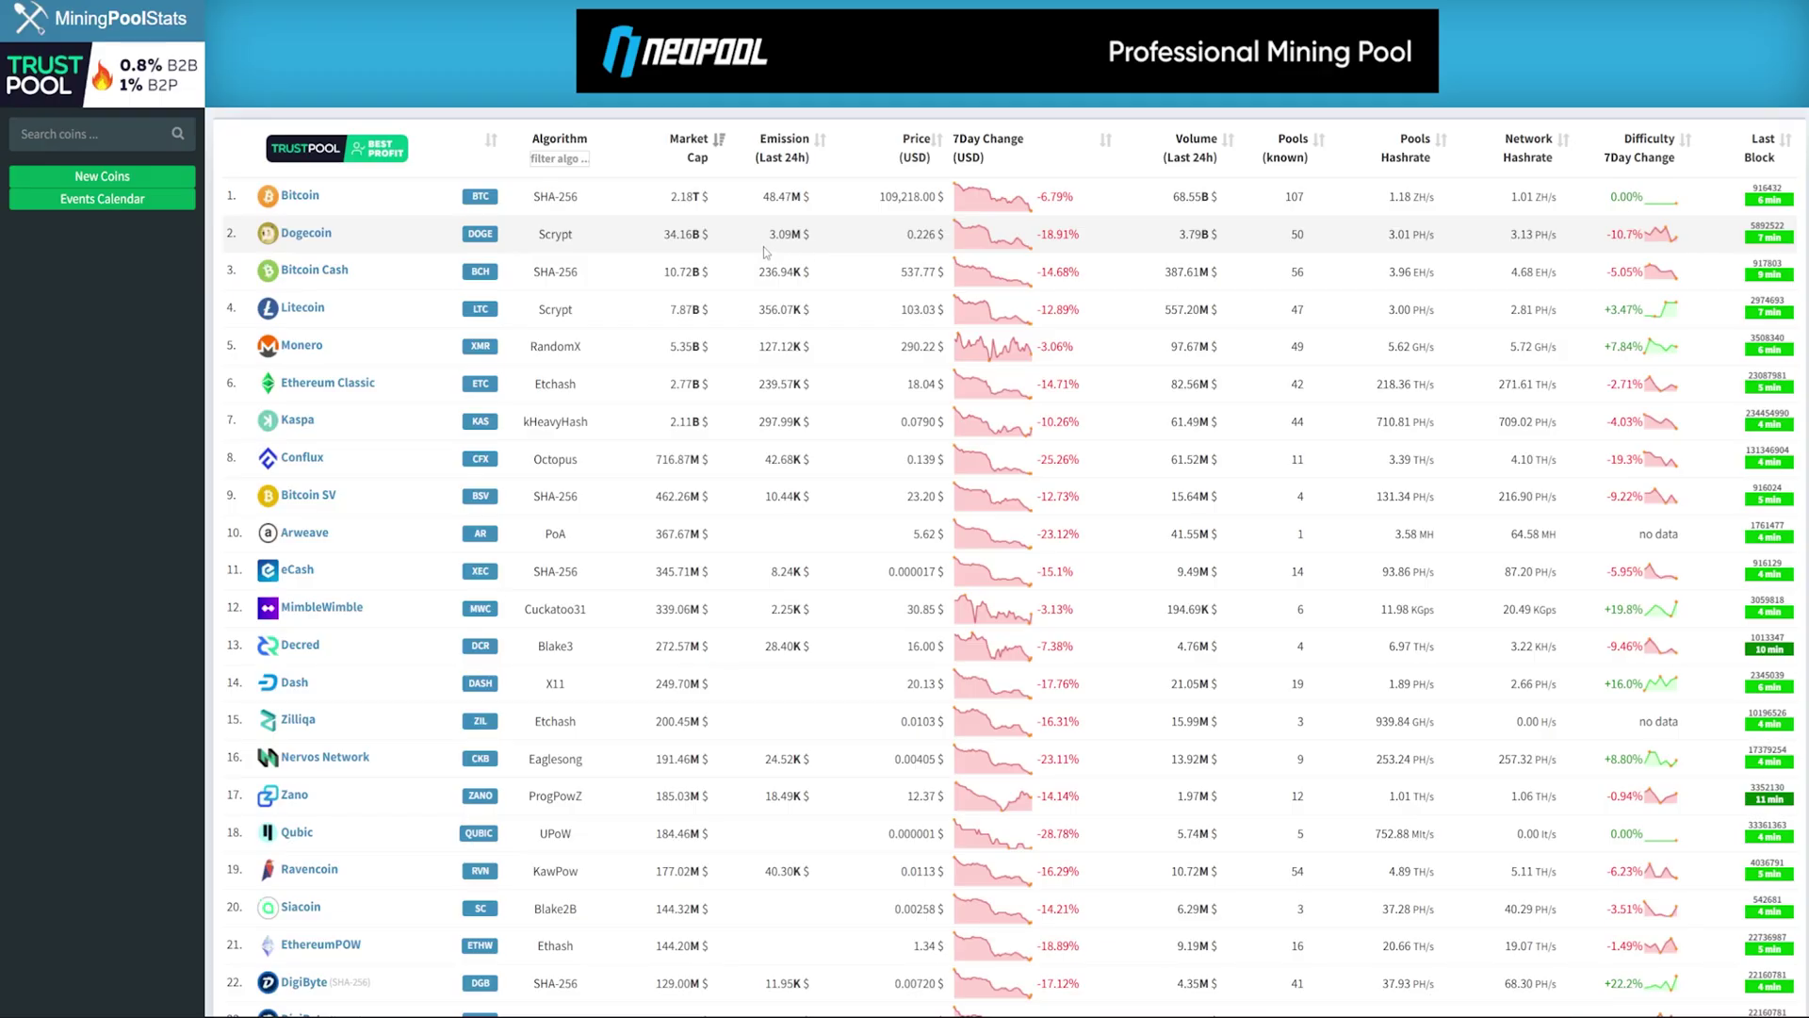
Compare the last 24-hour emission values of Dogecoin, Litecoin and Bitcoin on MiningPoolStats.
{"action": "left_click_drag", "start_coordinate": [765, 251], "coordinate": [809, 248]}
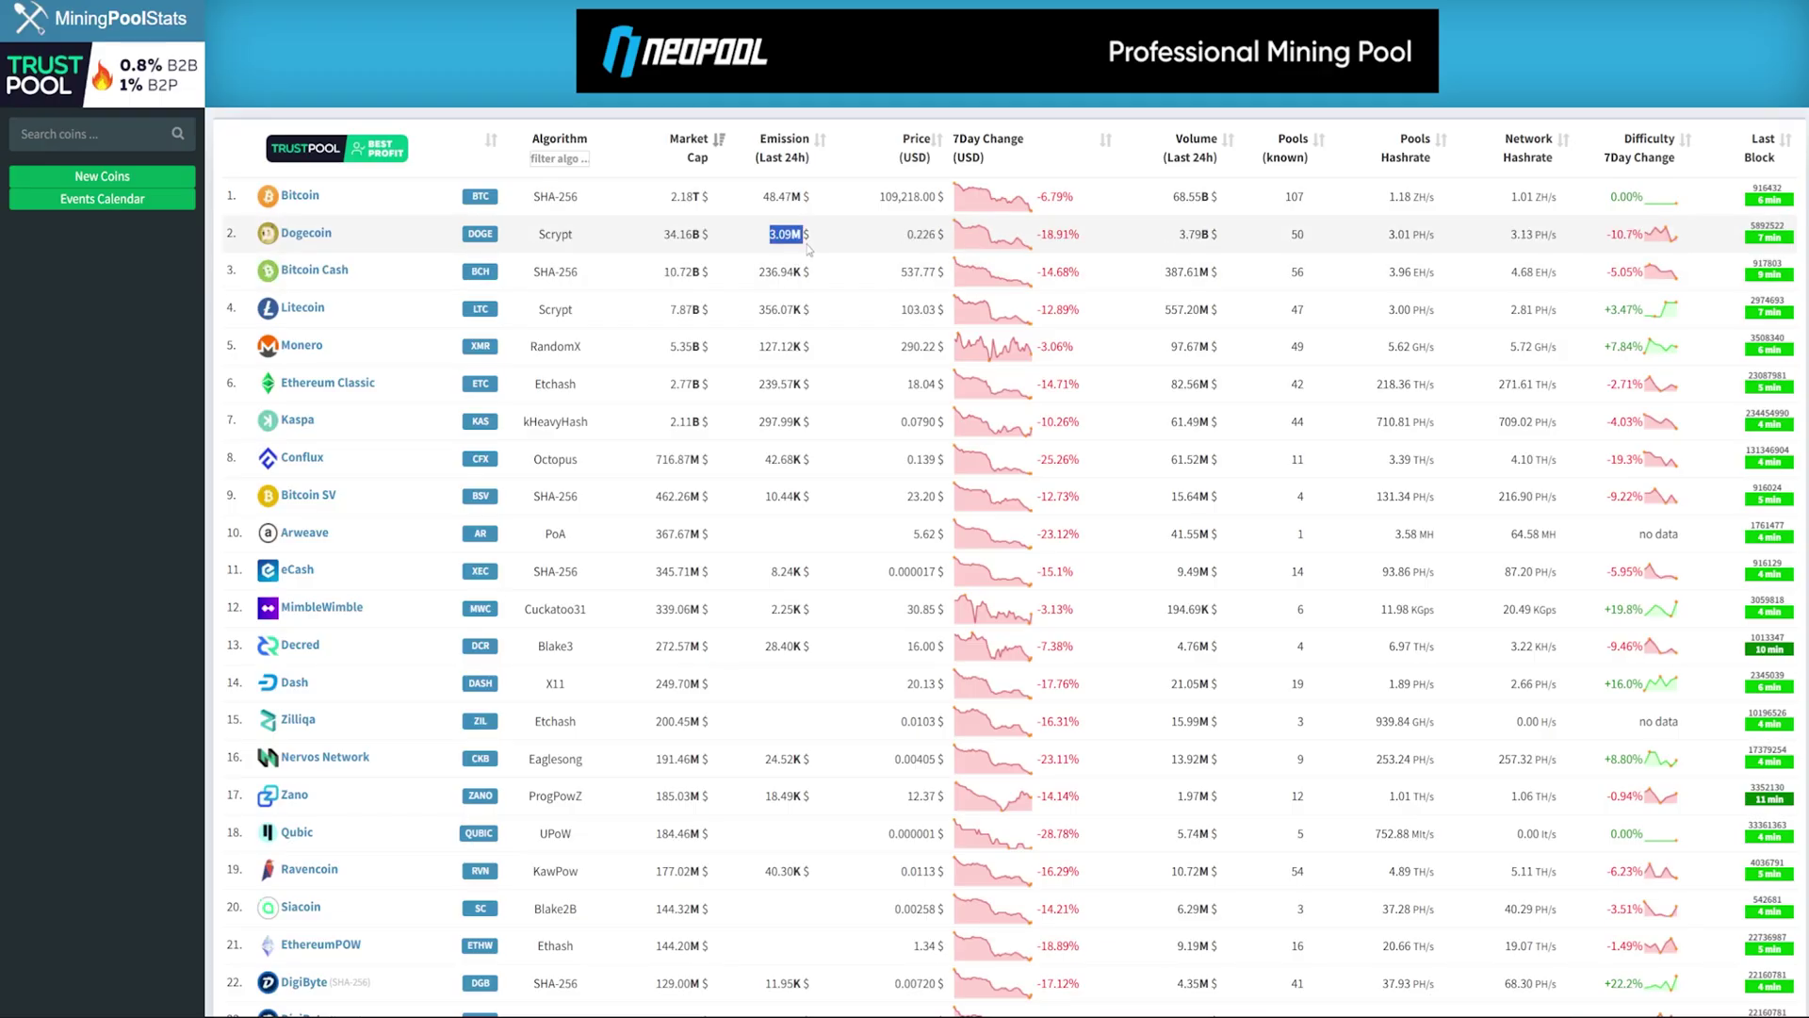
{"action": "left_click", "coordinate": [858, 122]}
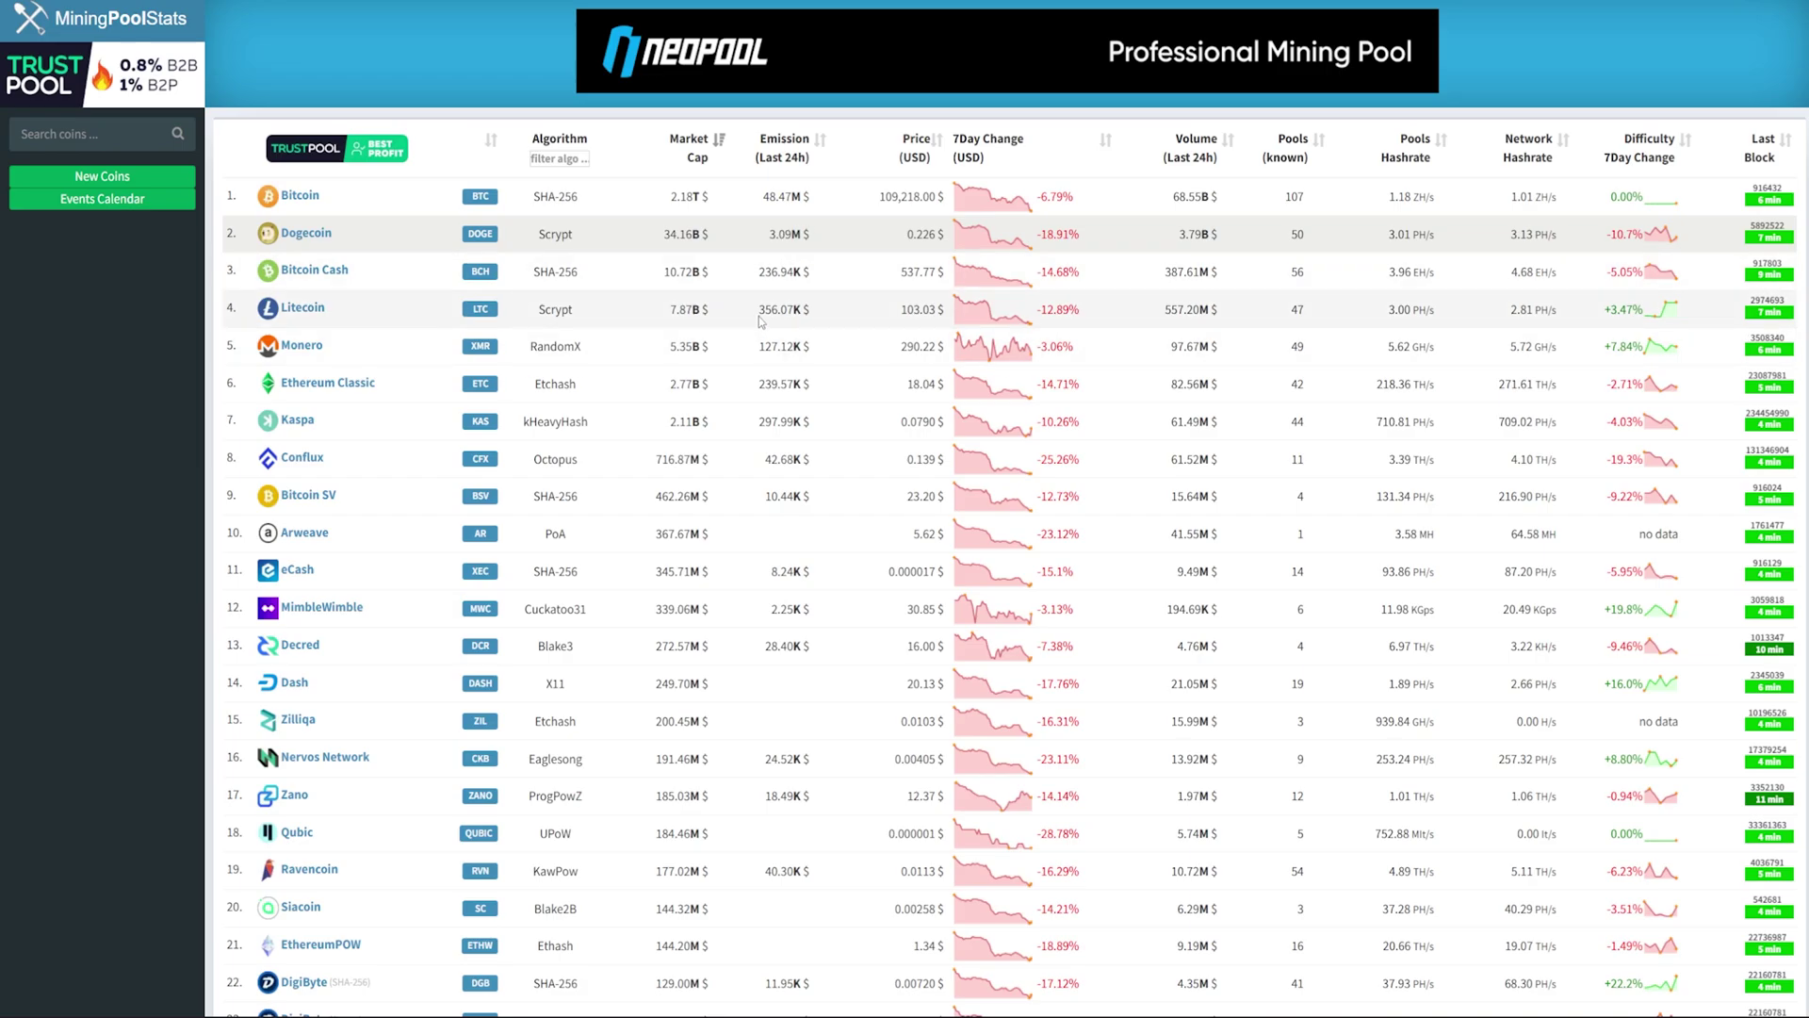
{"action": "double_click", "coordinate": [803, 313]}
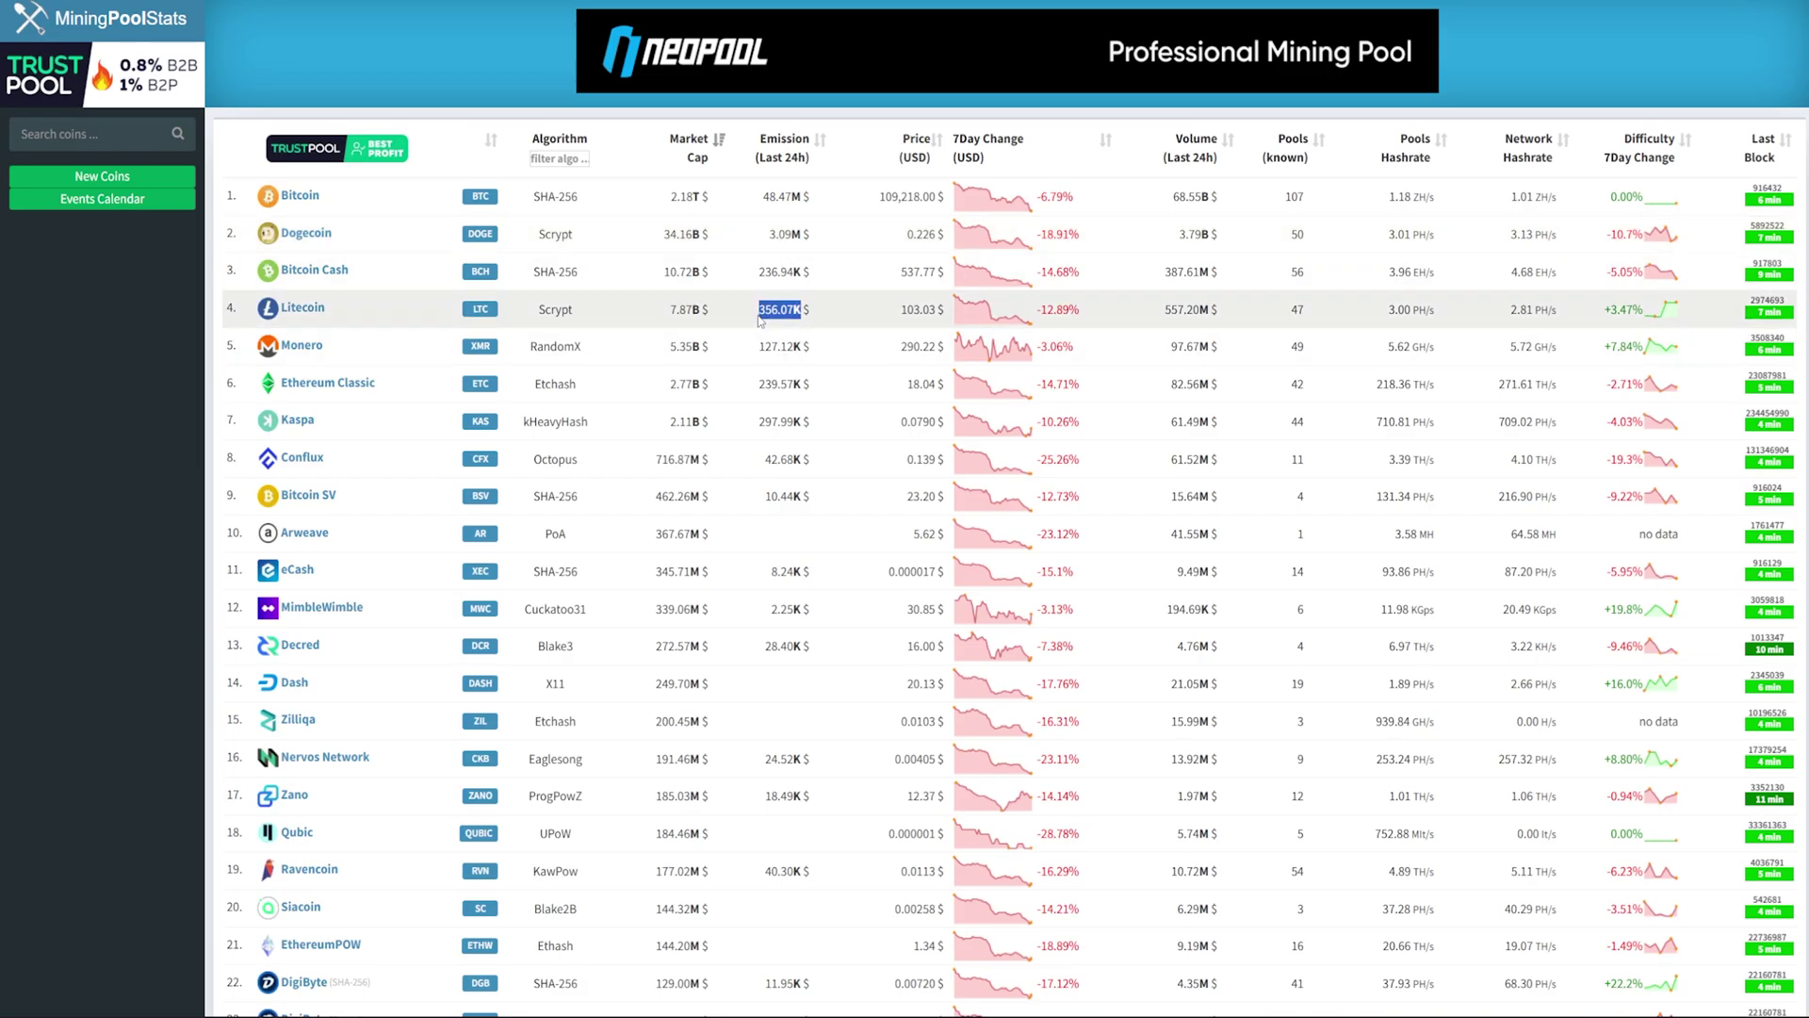
{"action": "left_click", "coordinate": [848, 115]}
{"action": "double_click", "coordinate": [812, 195]}
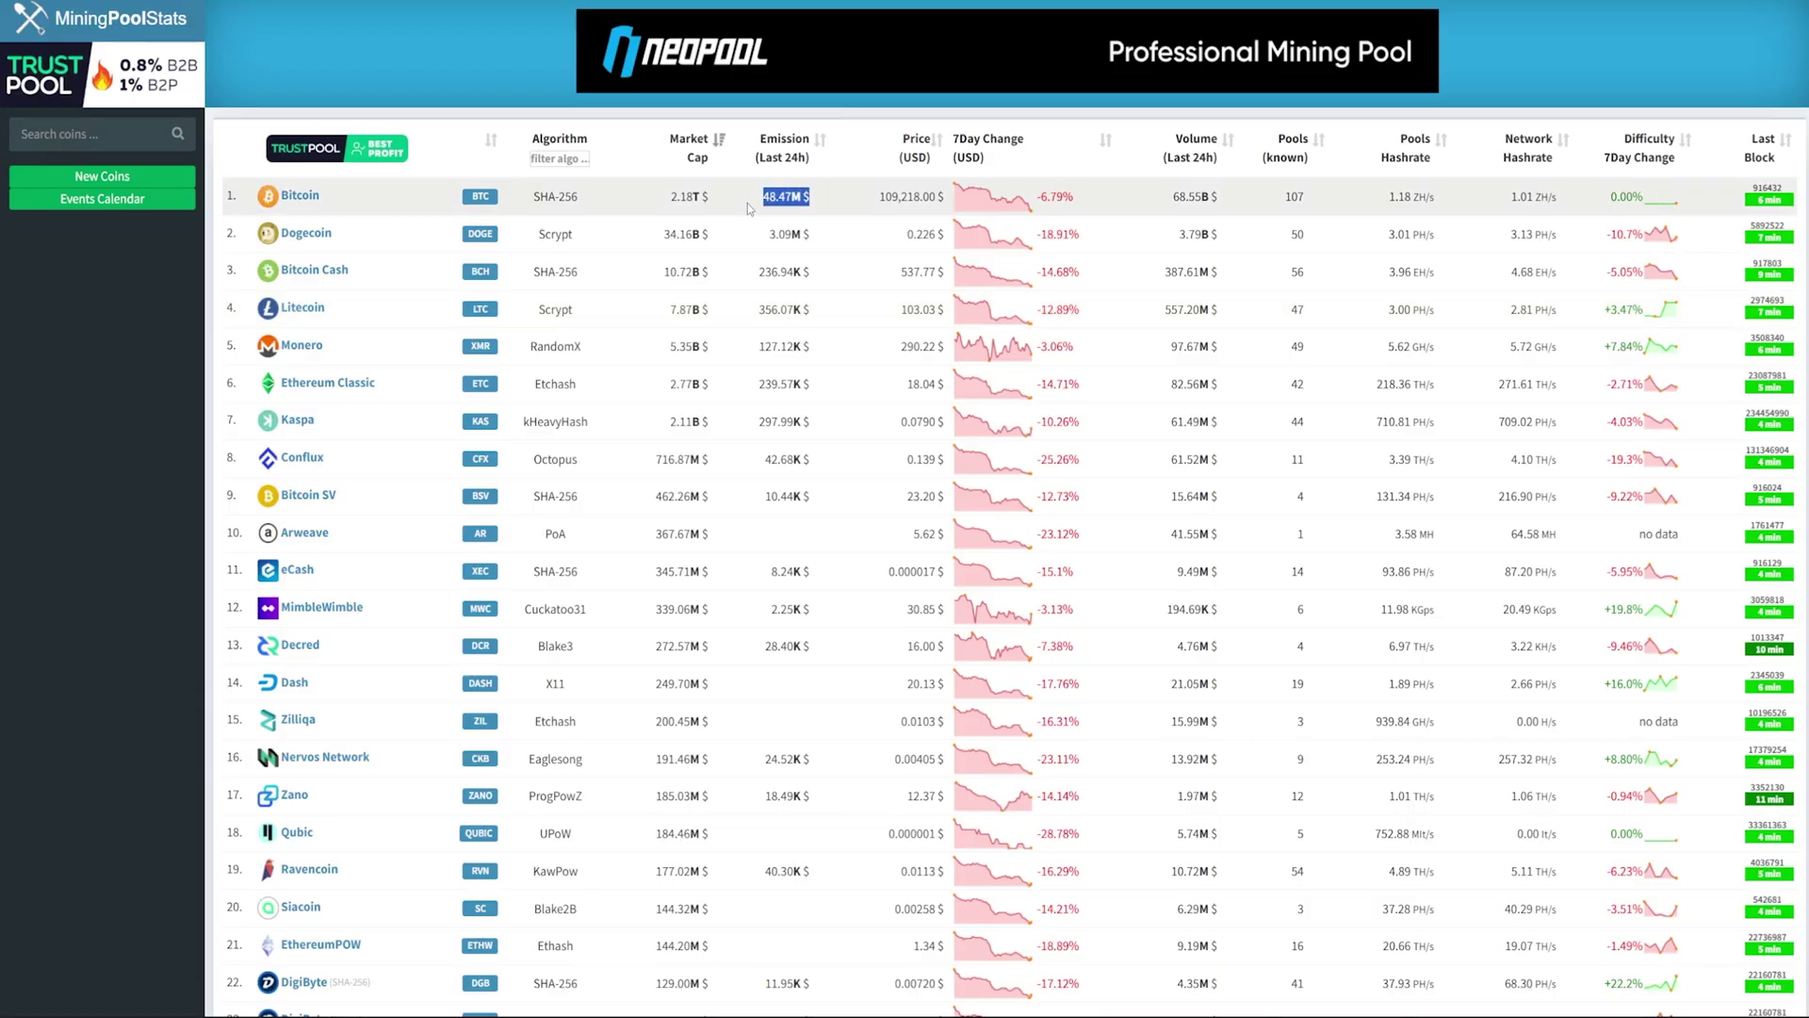
{"action": "left_click", "coordinate": [834, 119]}
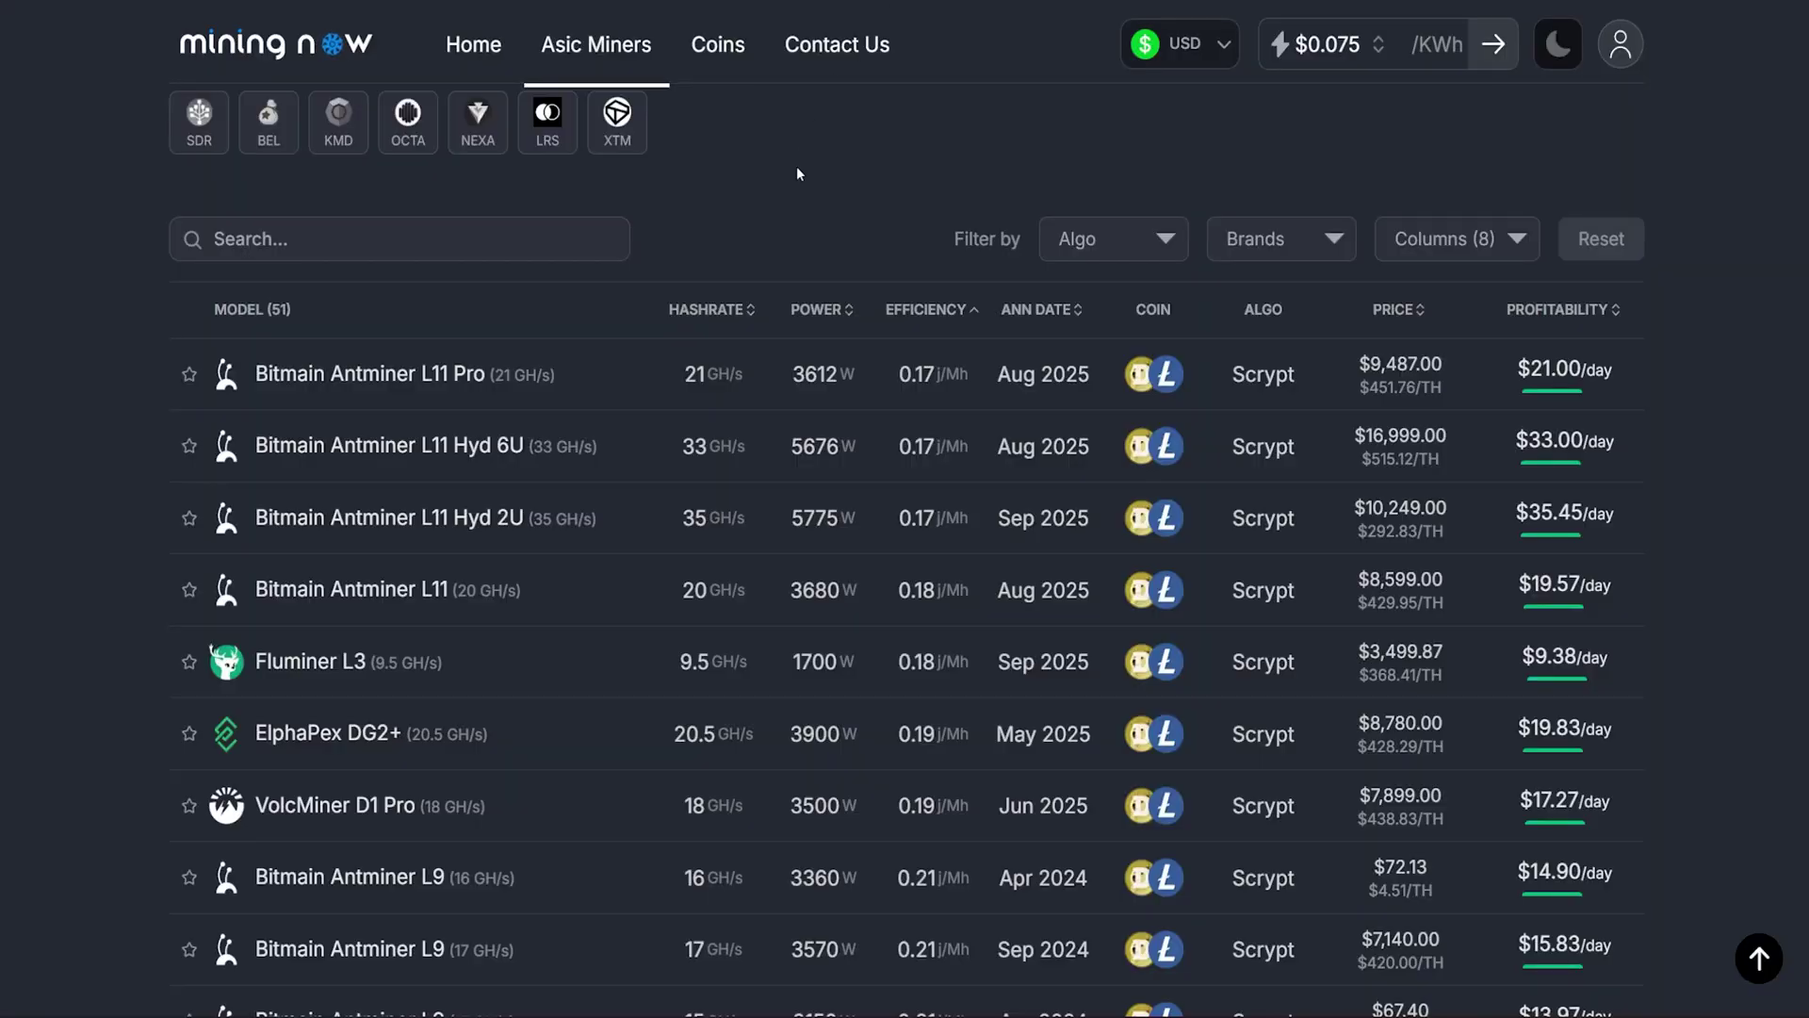
Search the Mining Now ASIC list for "l7" and check the electricity rate used for its profitability.
{"action": "left_click", "coordinate": [437, 241]}
{"action": "type", "text": "l7"}
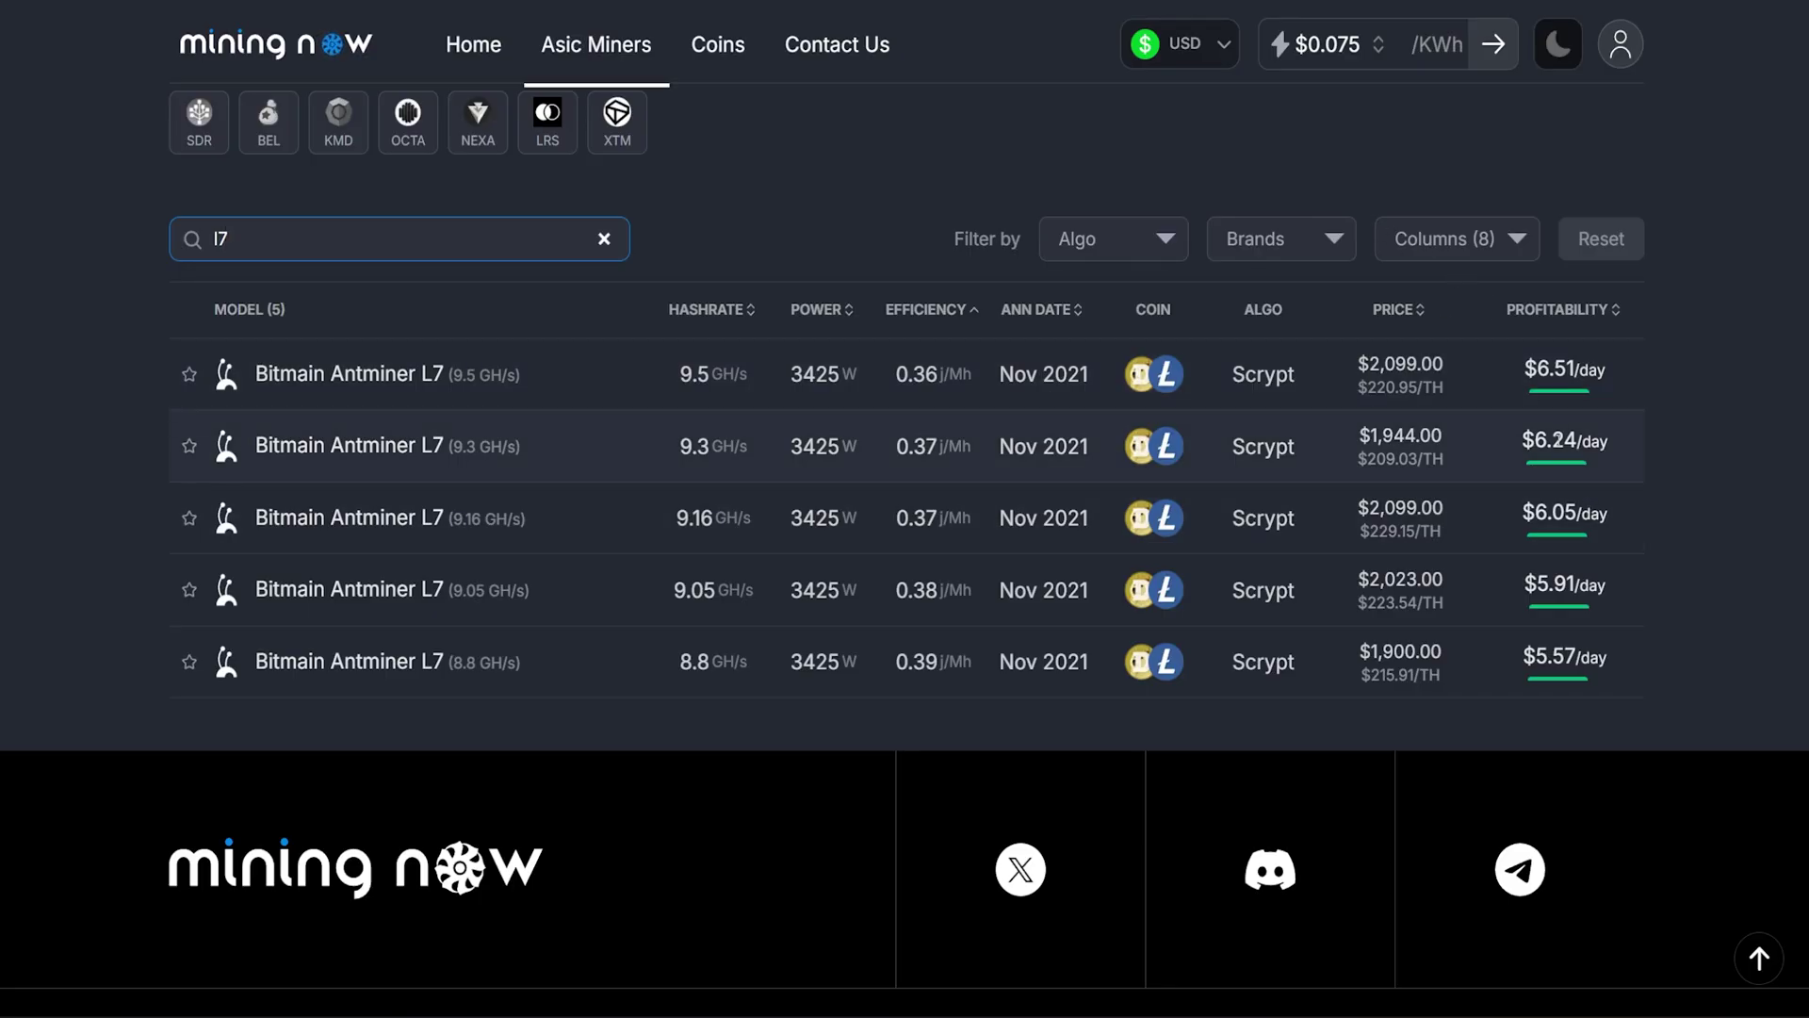
{"action": "left_click_drag", "start_coordinate": [1367, 49], "coordinate": [1291, 62]}
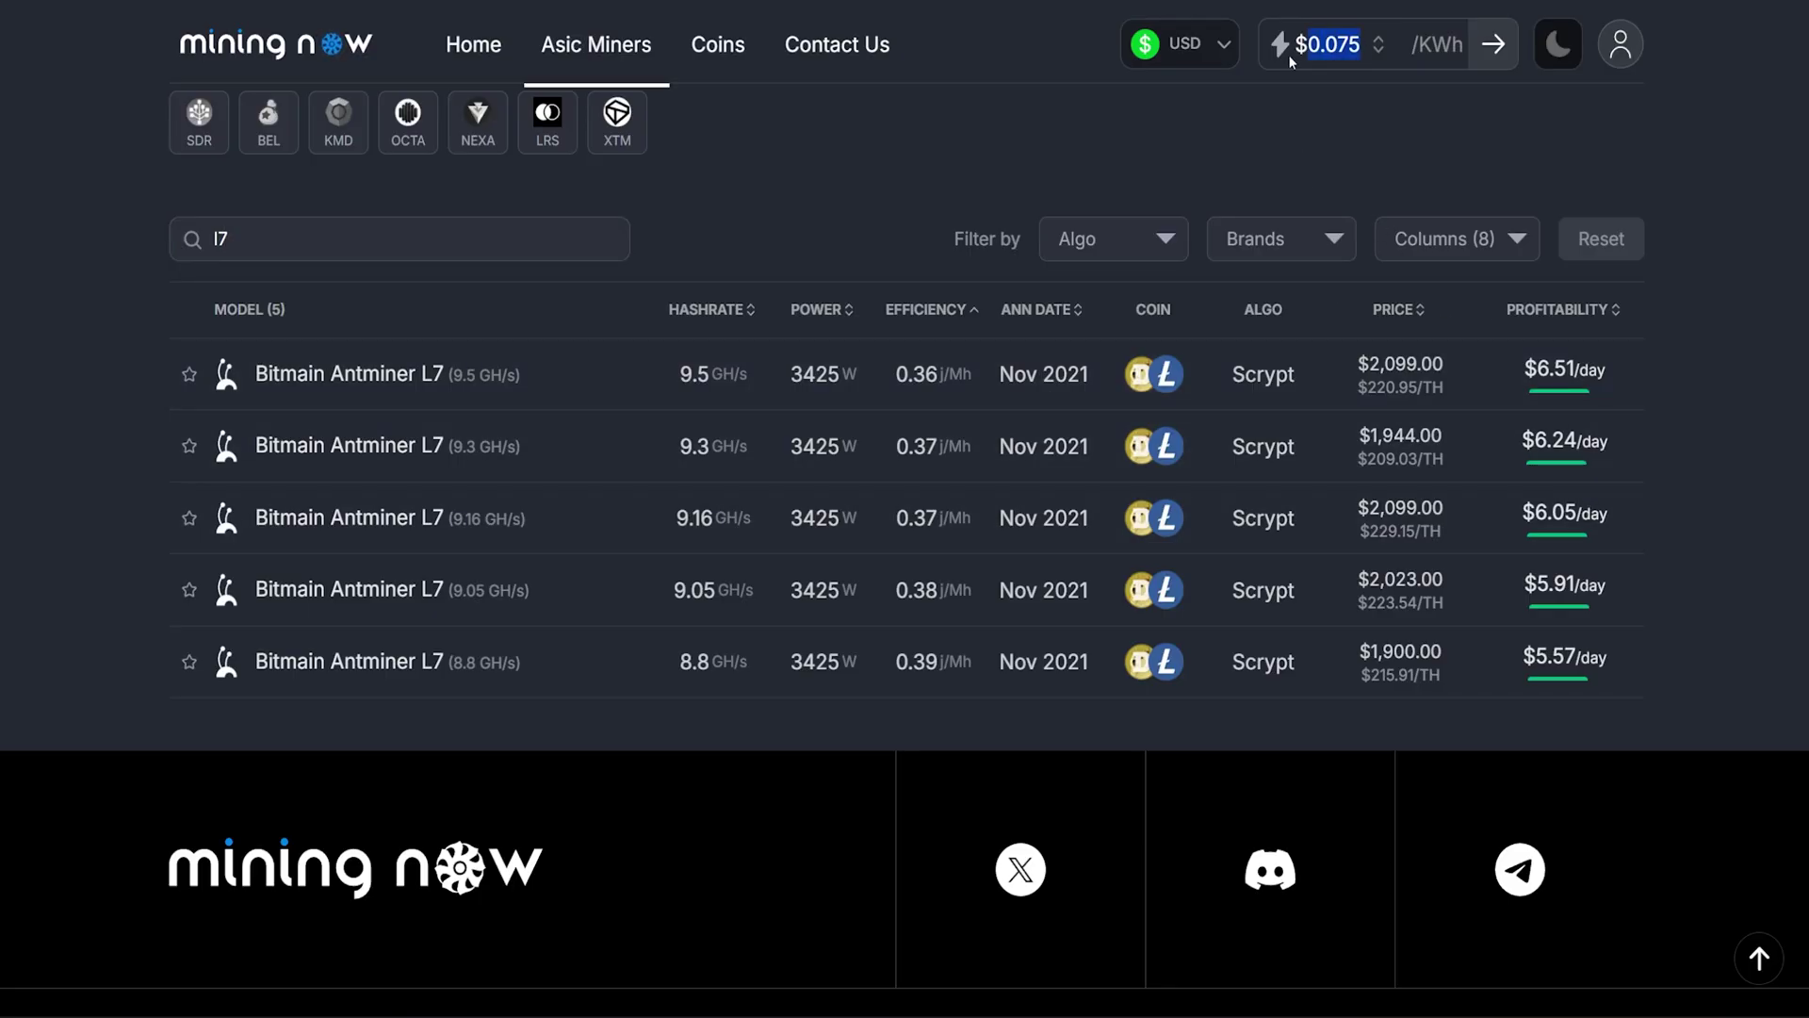
{"action": "left_click", "coordinate": [672, 252]}
Replace the miner search with "dg2" to filter the list to the ElphaPex DG2 models.
{"action": "double_click", "coordinate": [258, 236]}
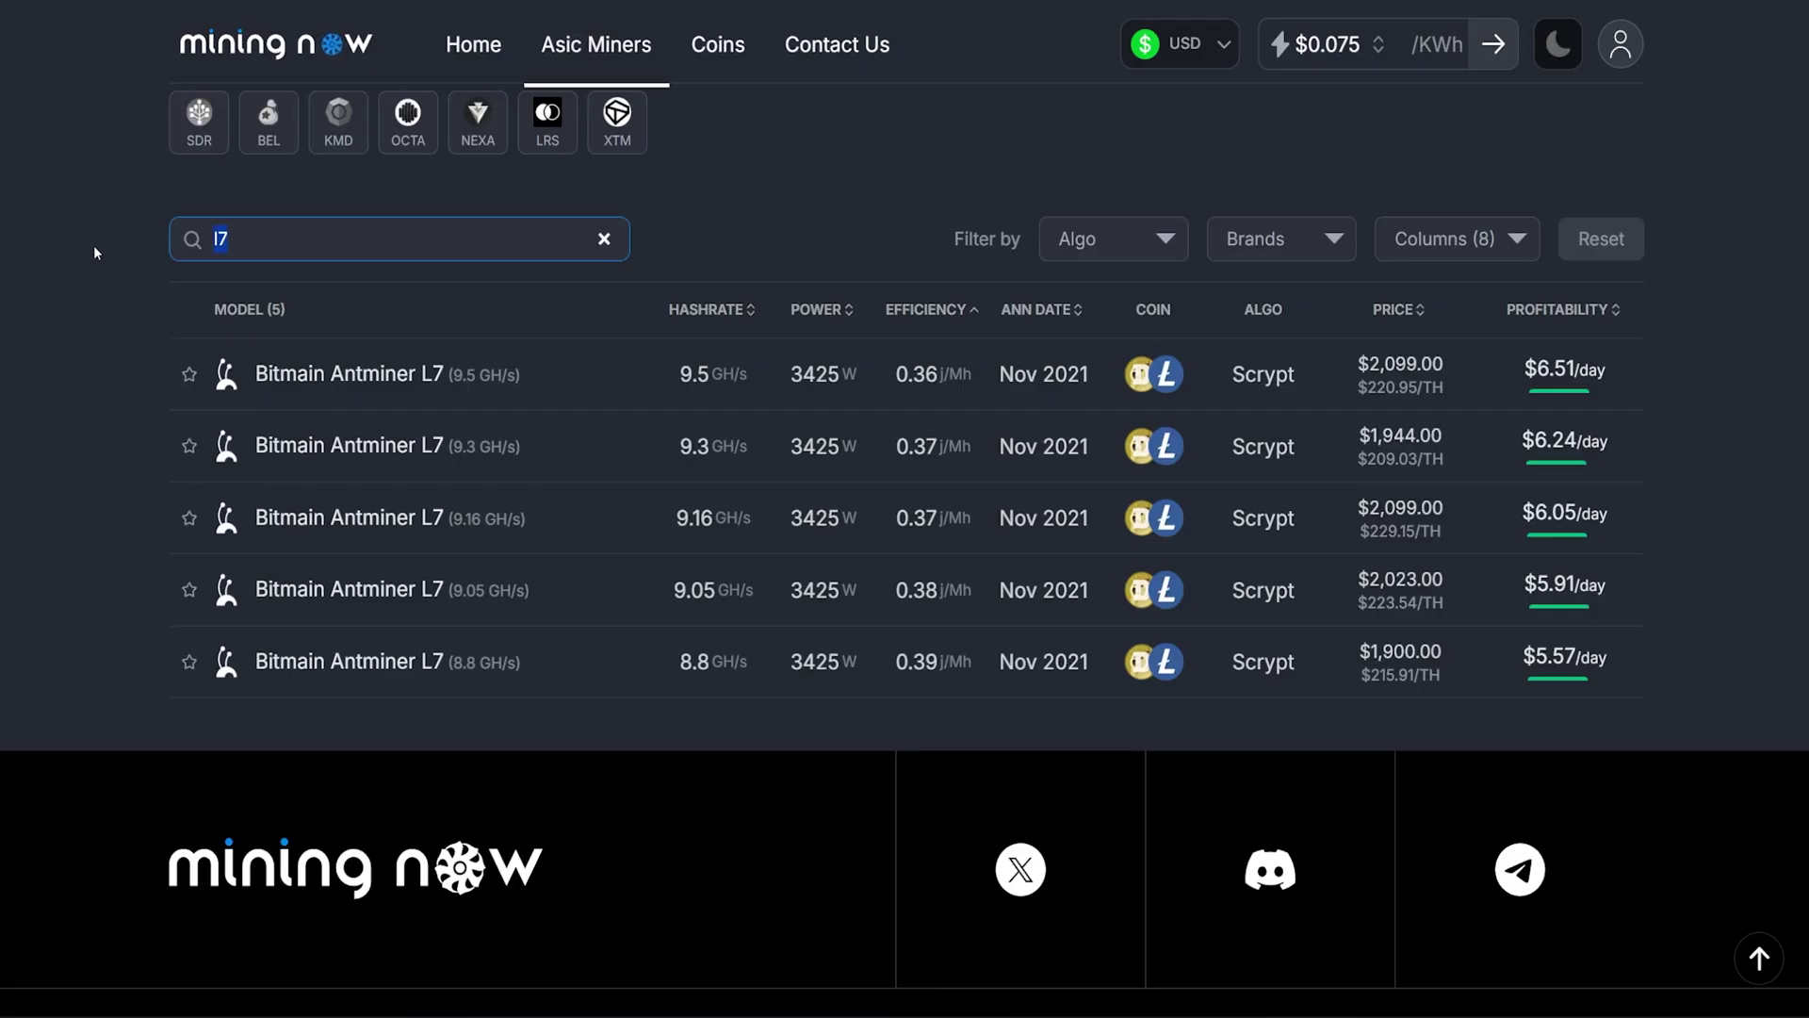
{"action": "type", "text": "dg2"}
{"action": "left_click", "coordinate": [872, 188]}
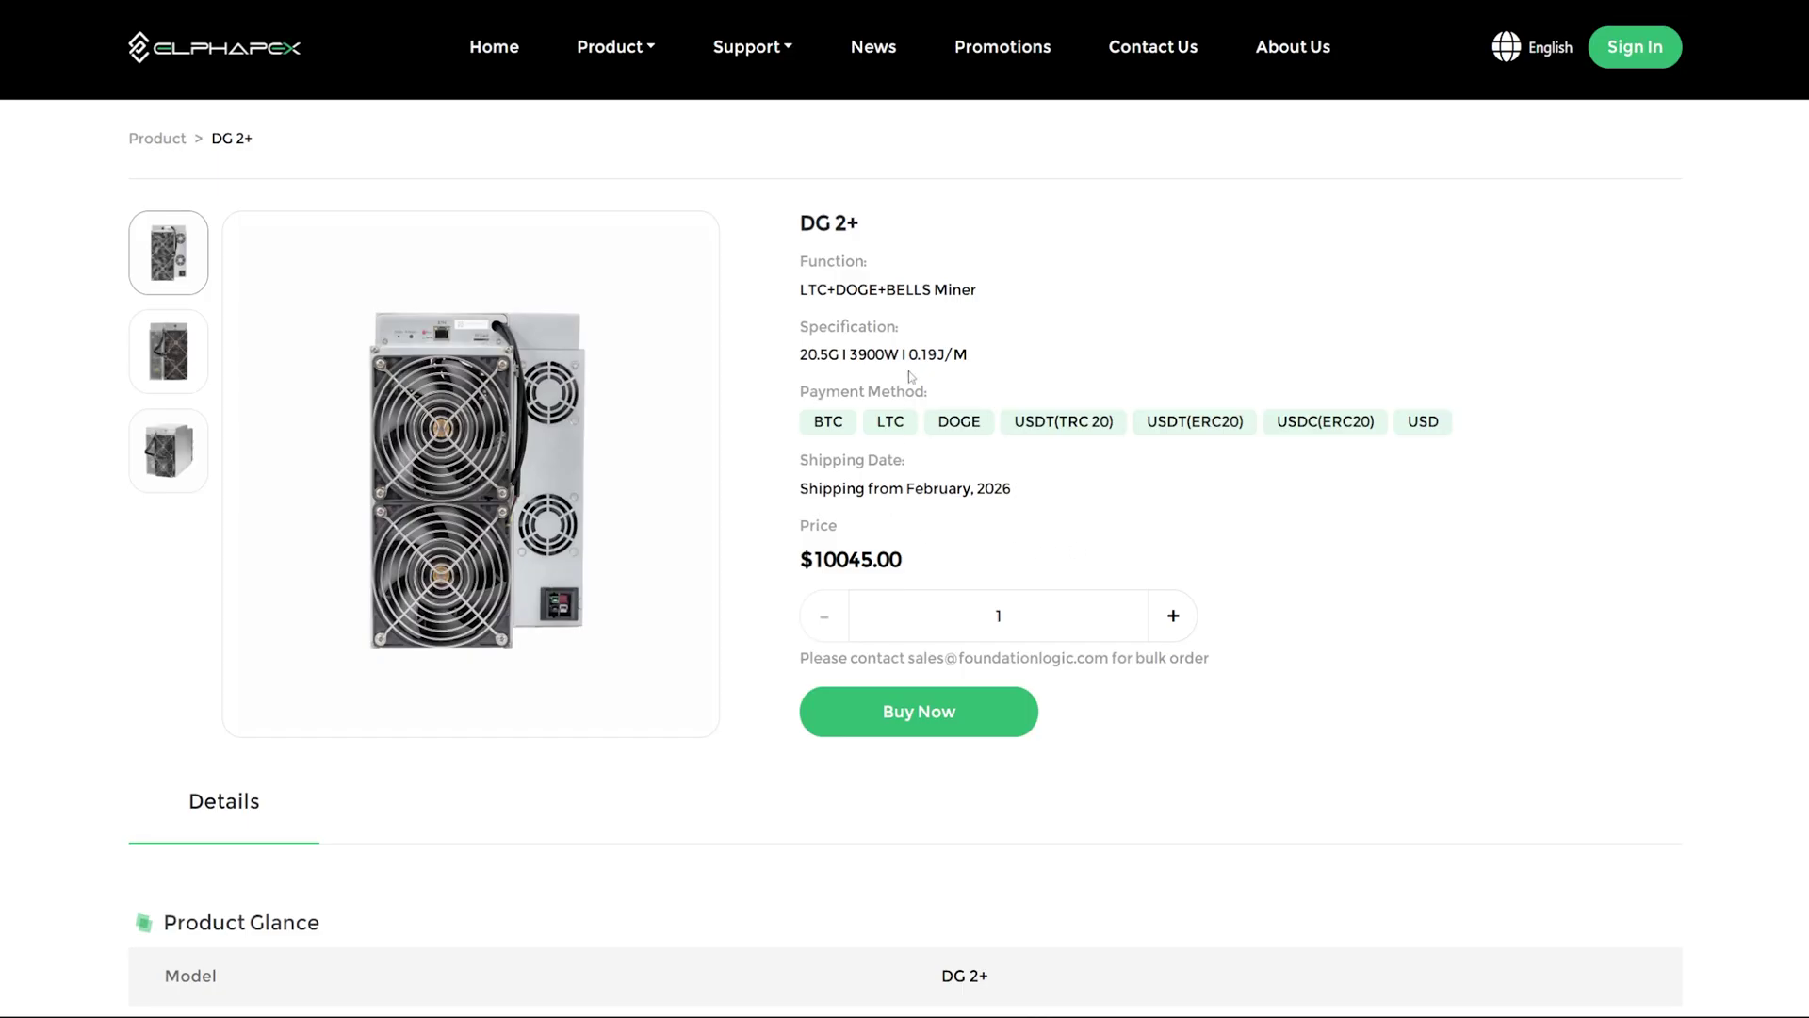
Check the hashrate and power specification on ElphaPex's DG 2+ product page and view the second product photo.
{"action": "left_click_drag", "start_coordinate": [911, 360], "coordinate": [785, 334]}
{"action": "left_click", "coordinate": [1062, 346]}
{"action": "left_click", "coordinate": [179, 368]}
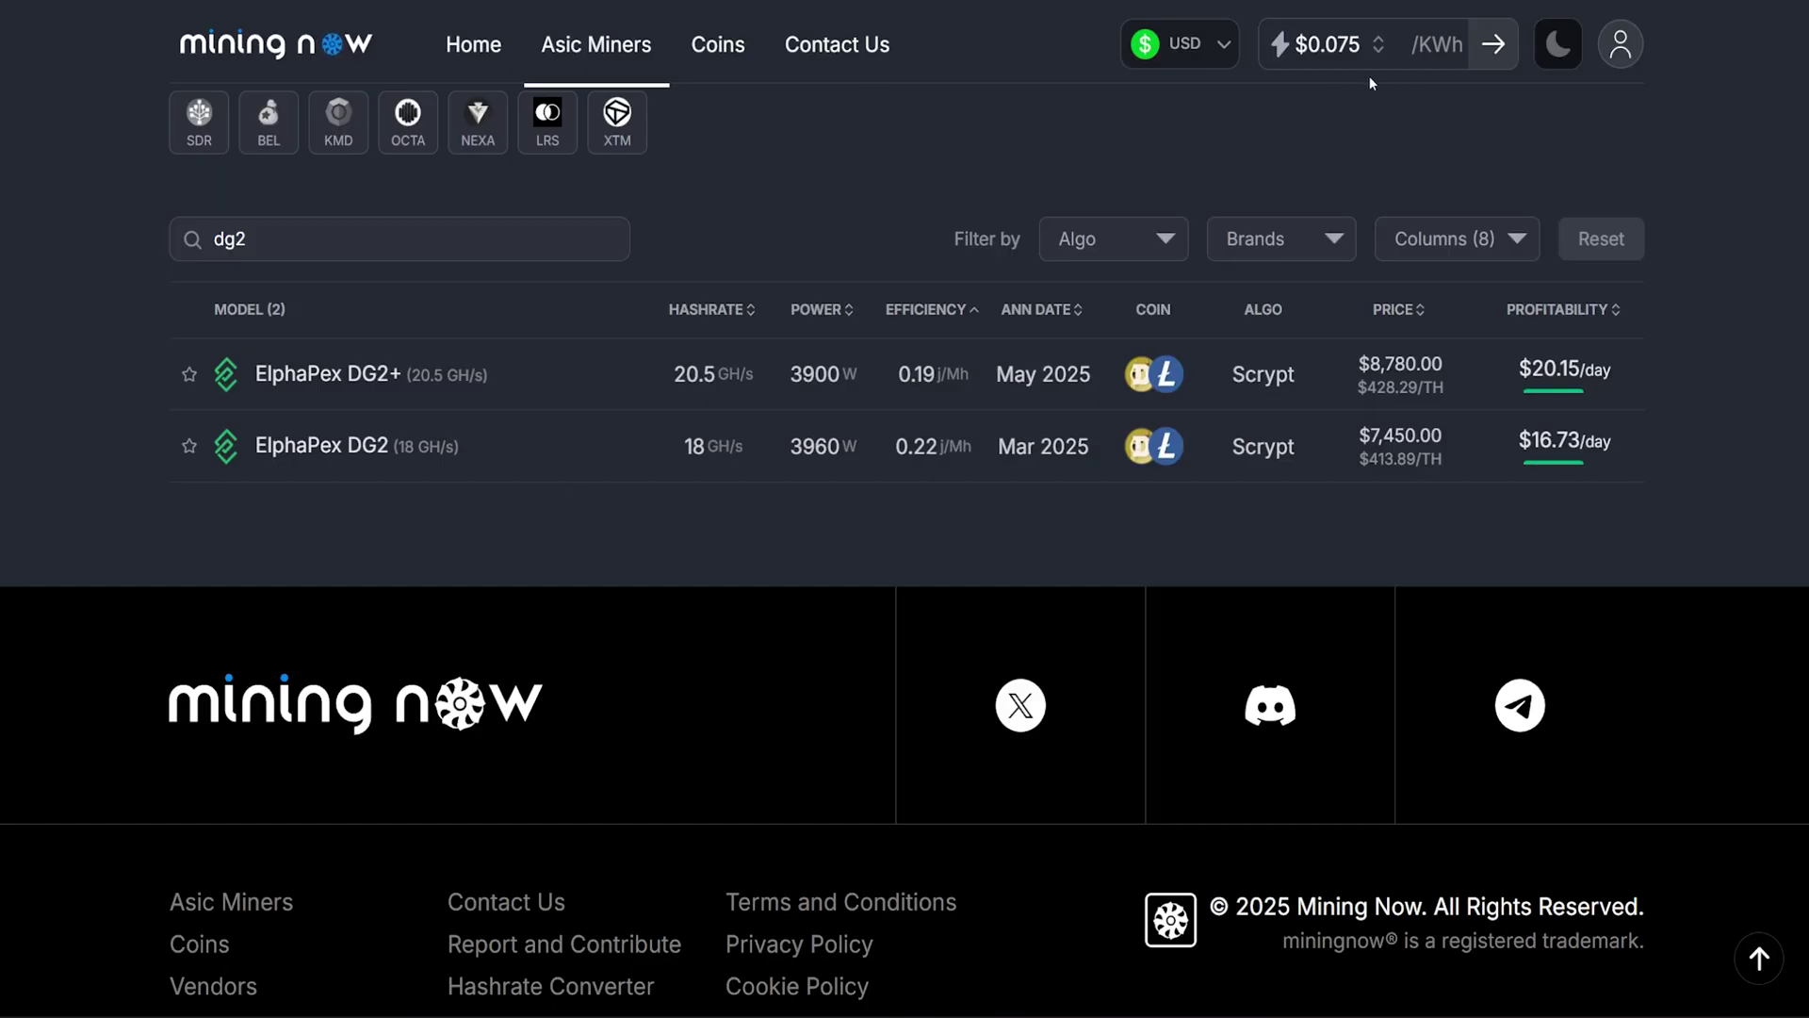
Set the Mining Now electricity cost to $0.15/kWh for the DG2 profitability comparison and select the ElphaPex DG2+ entry.
{"action": "left_click_drag", "start_coordinate": [1366, 44], "coordinate": [1324, 44]}
{"action": "type", "text": "0.15"}
{"action": "left_click", "coordinate": [1486, 49]}
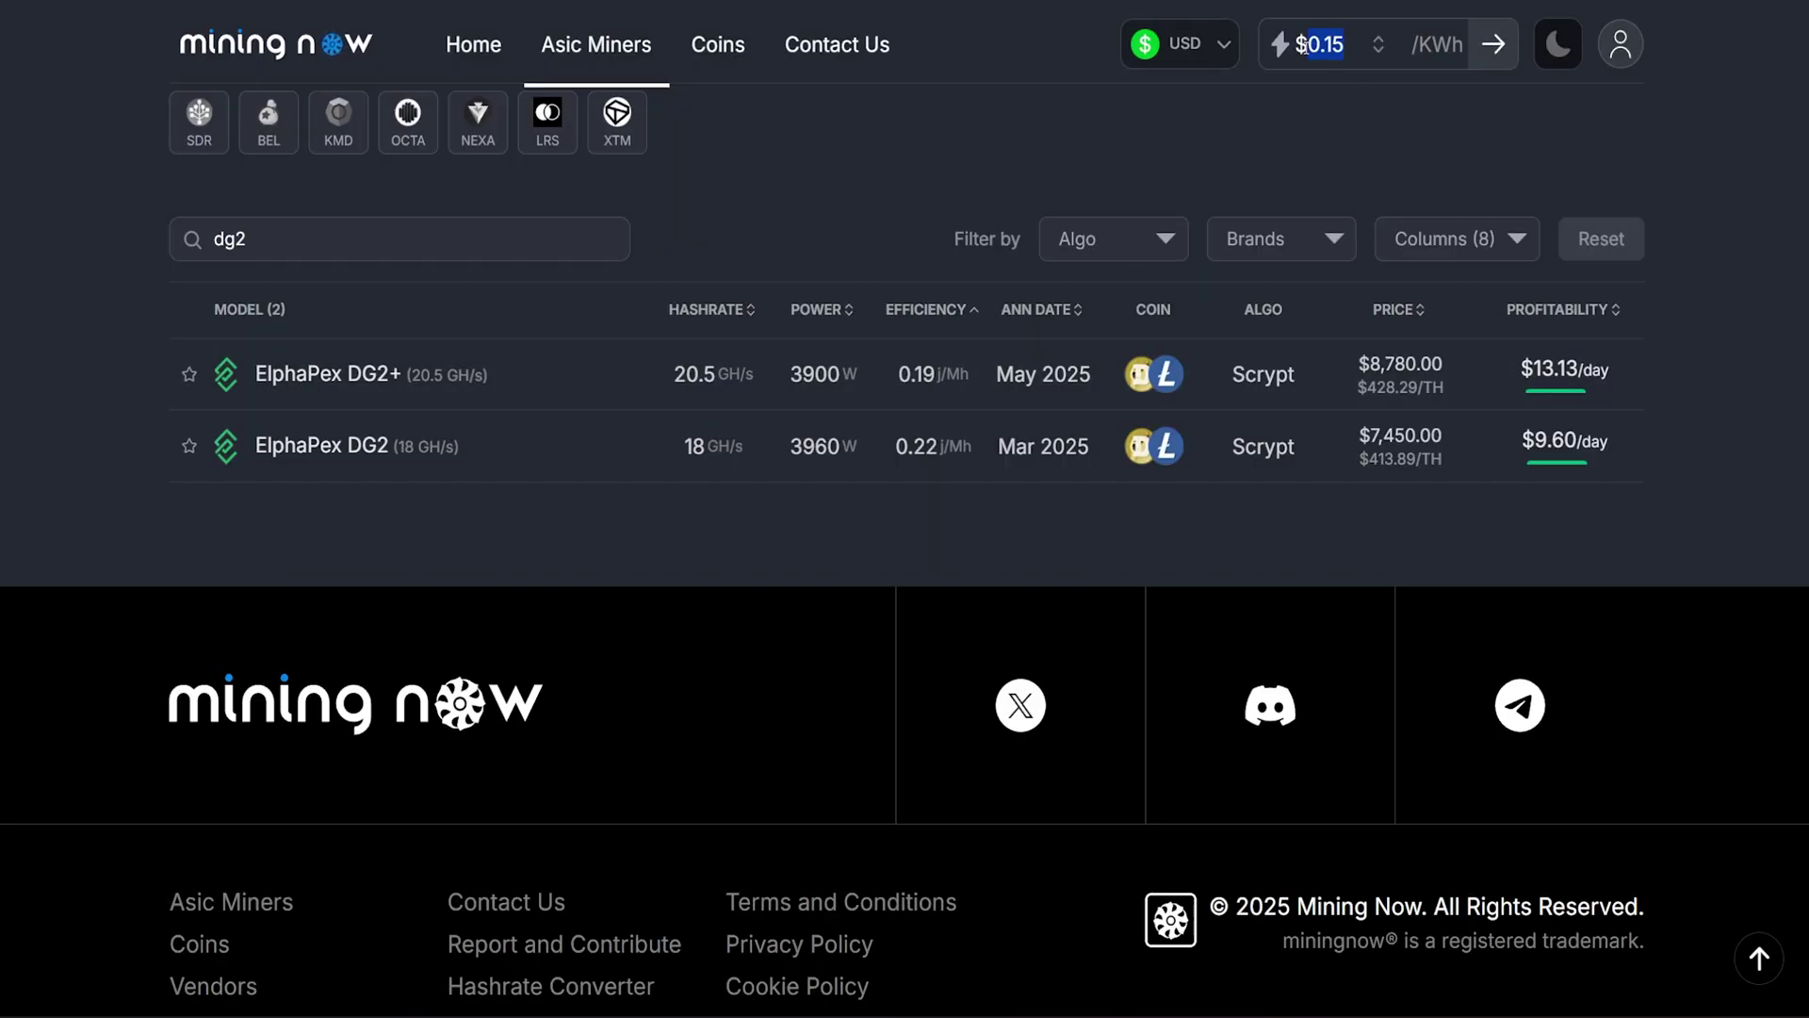
{"action": "left_click_drag", "start_coordinate": [1347, 42], "coordinate": [1308, 45]}
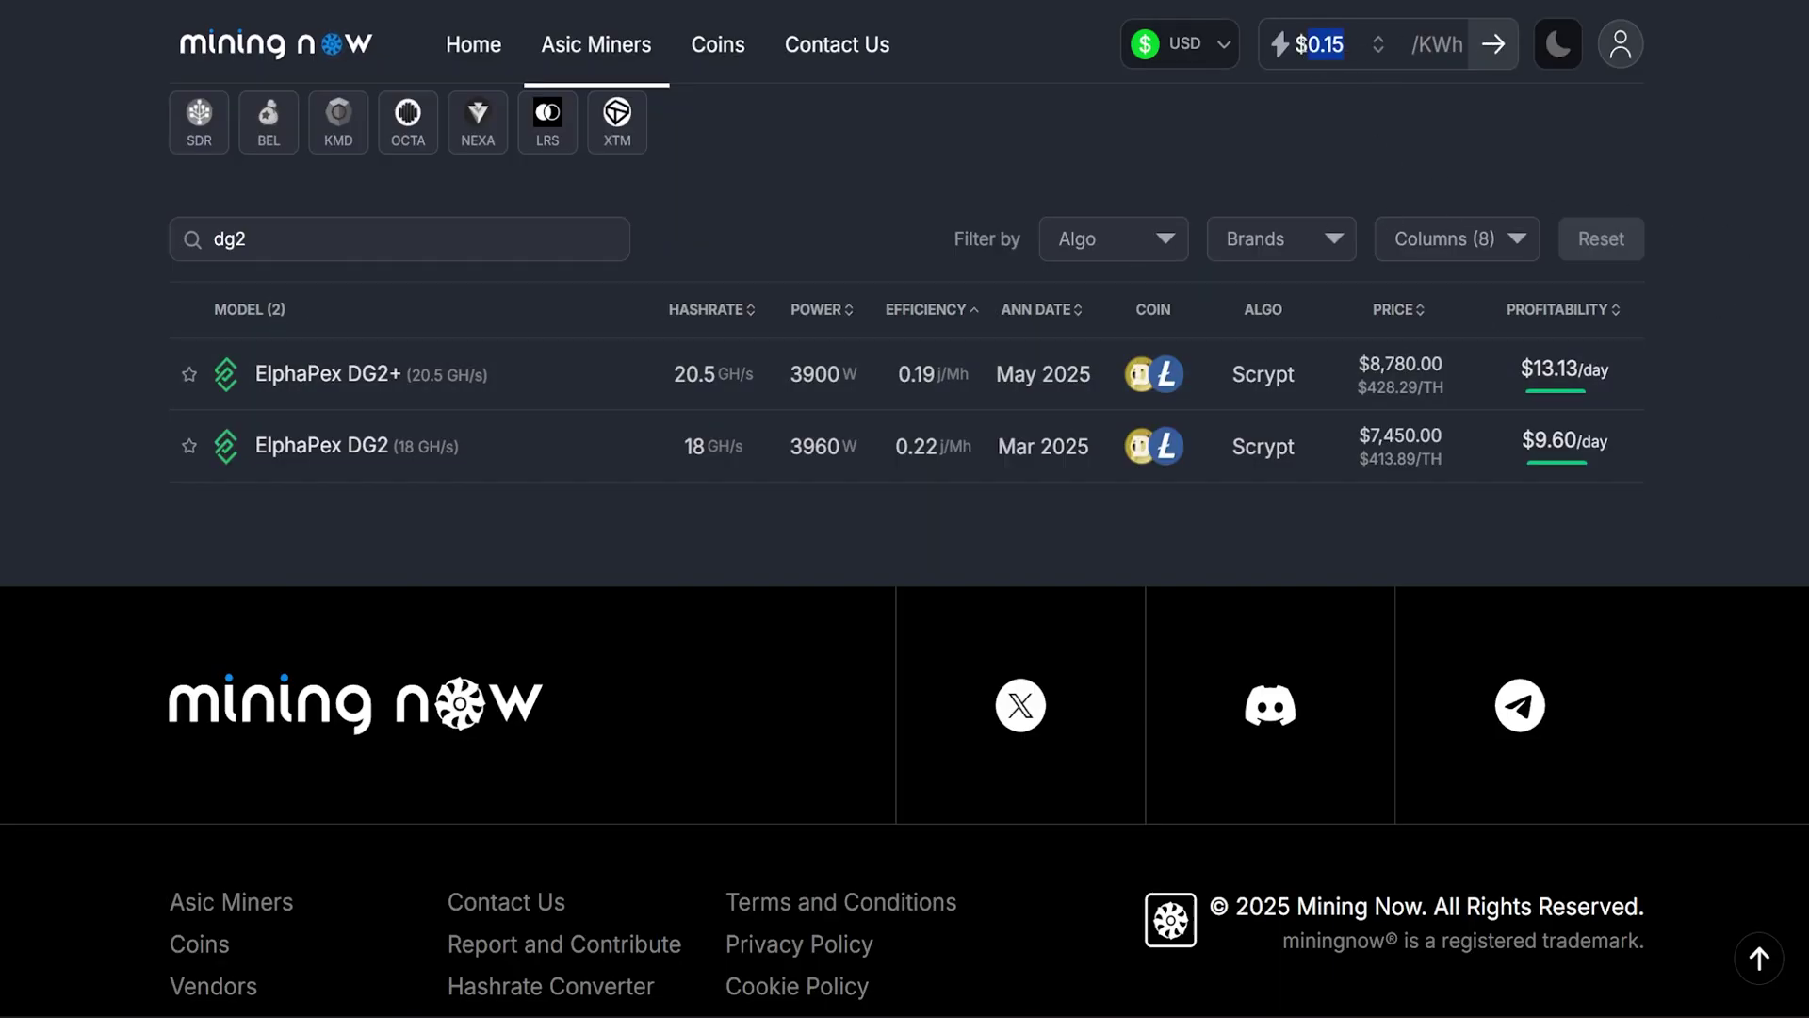
{"action": "left_click", "coordinate": [1354, 125]}
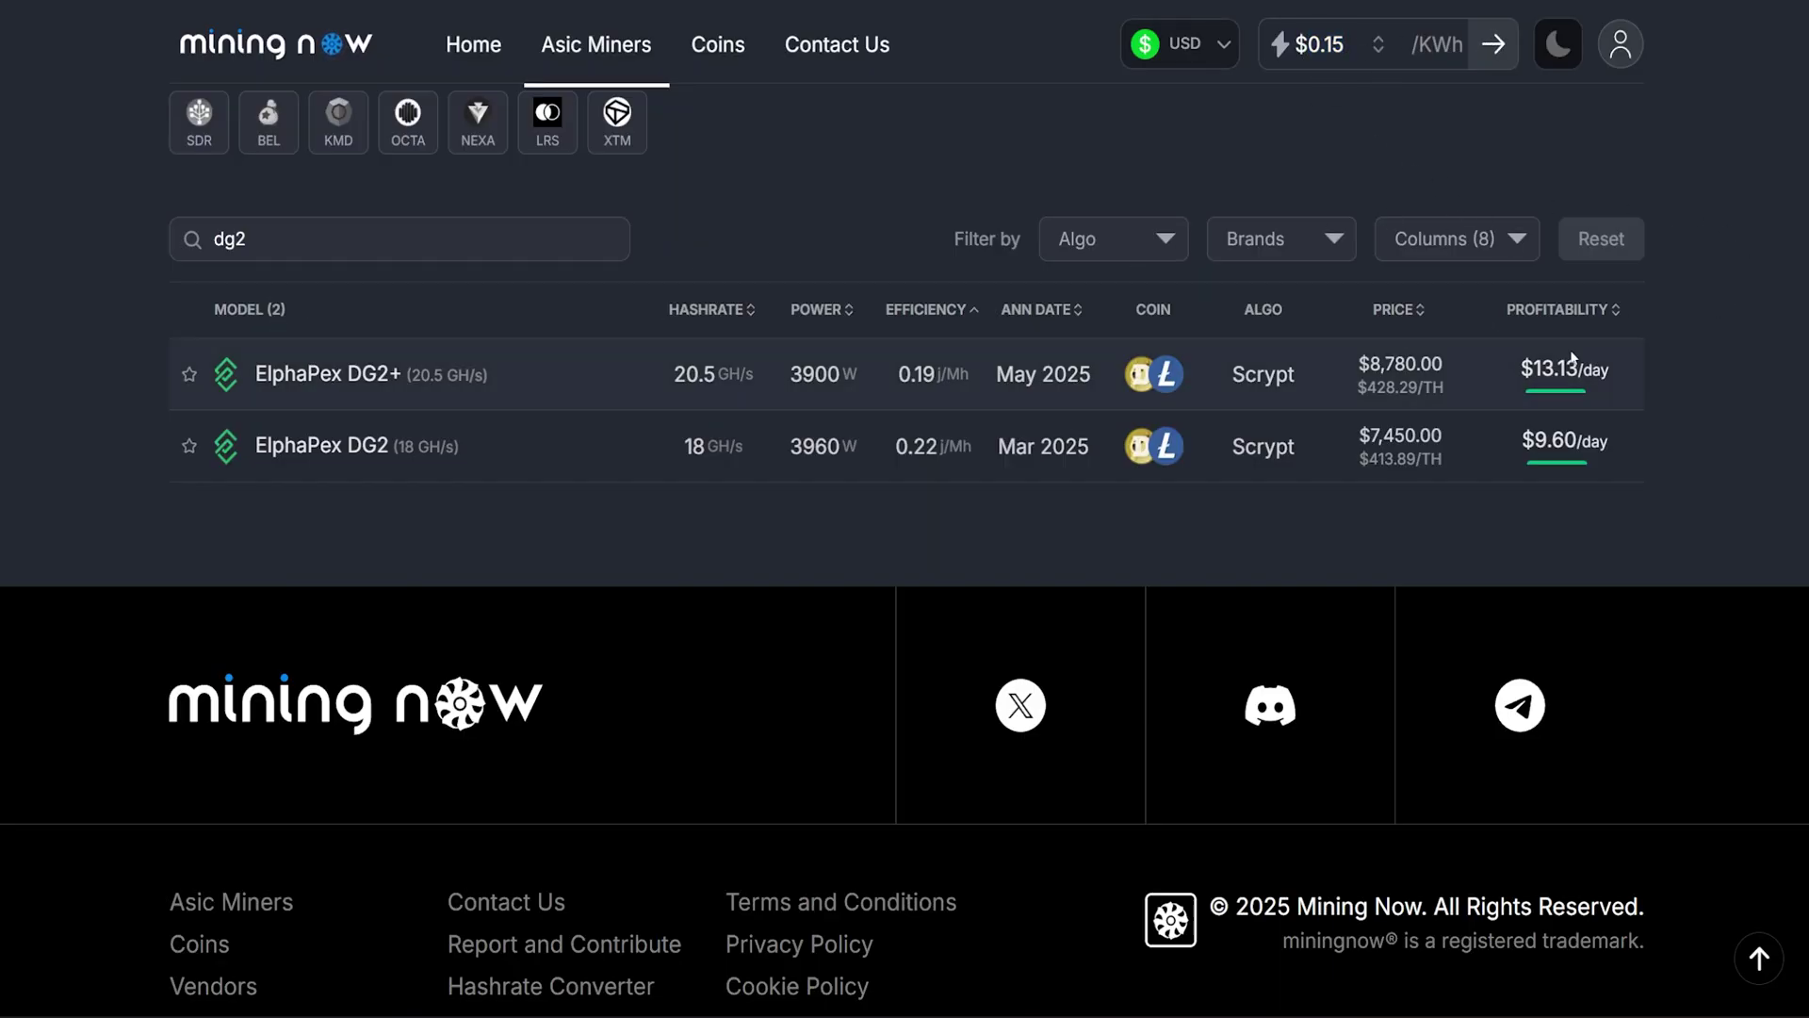
{"action": "left_click", "coordinate": [357, 376]}
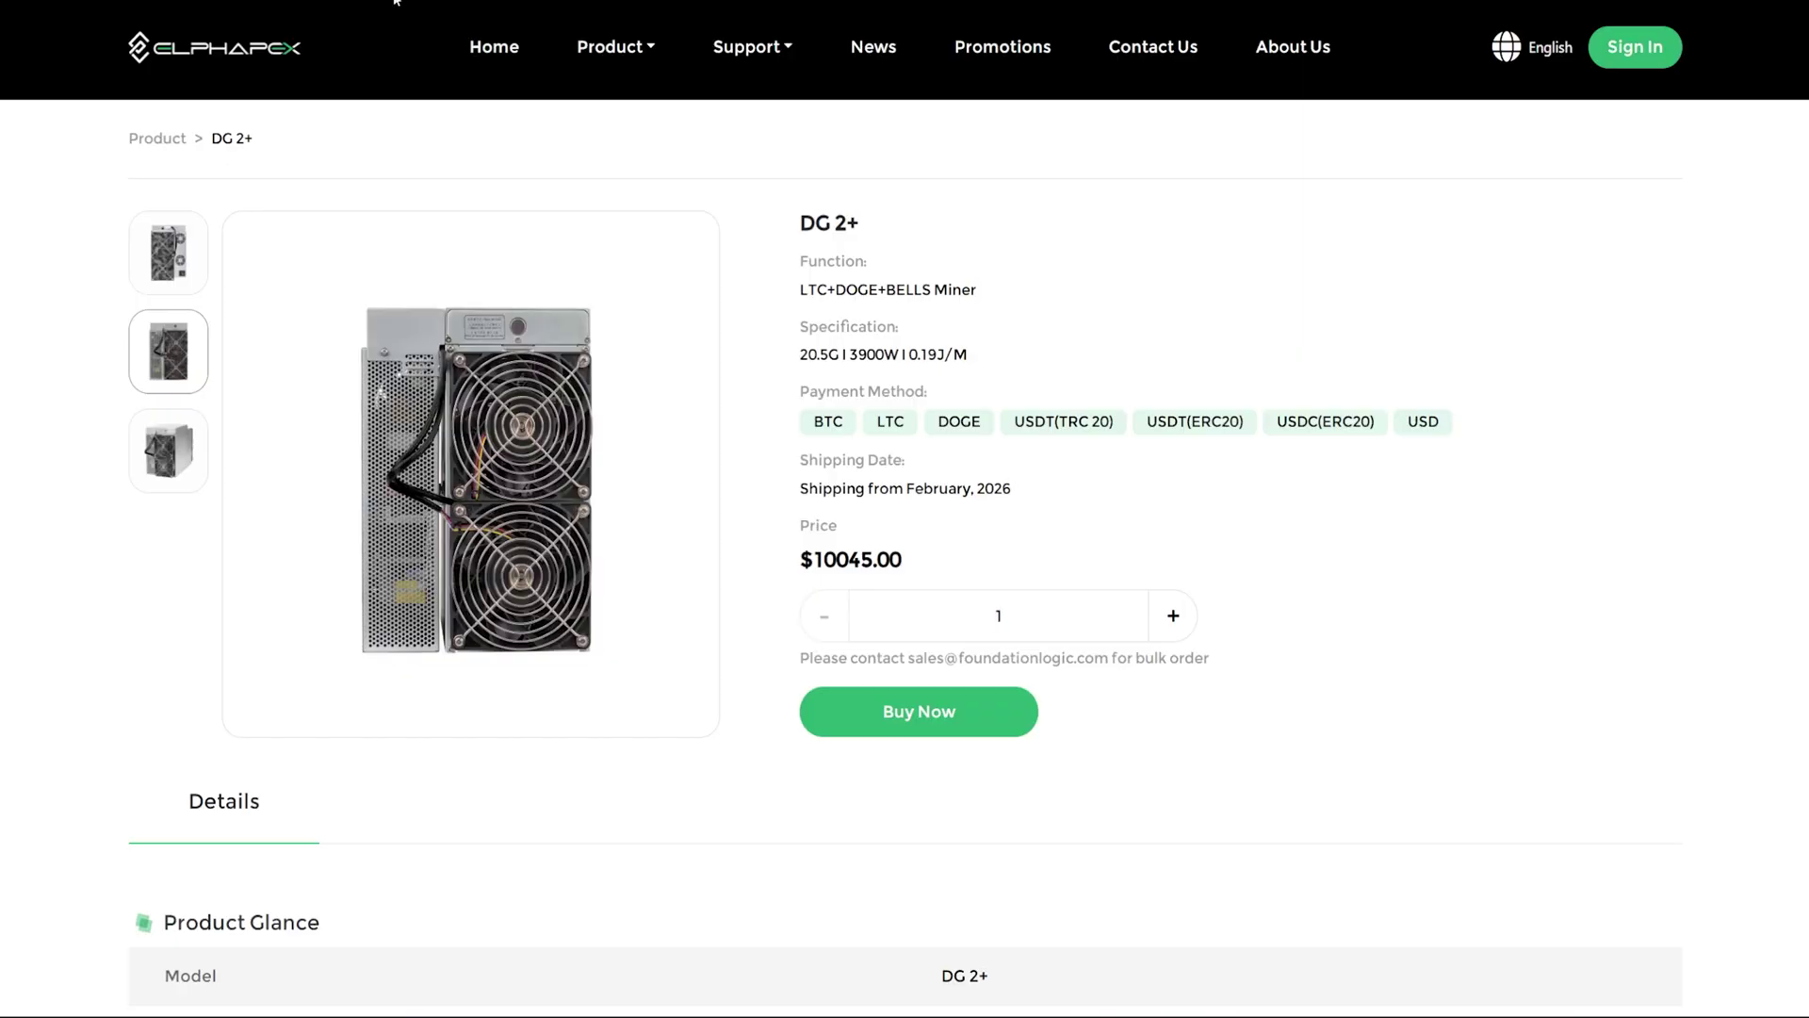
Open the DG Home 1 page from ElphaPex's full product list and check its discounted price.
{"action": "mouse_move", "coordinate": [613, 47]}
{"action": "left_click", "coordinate": [624, 102]}
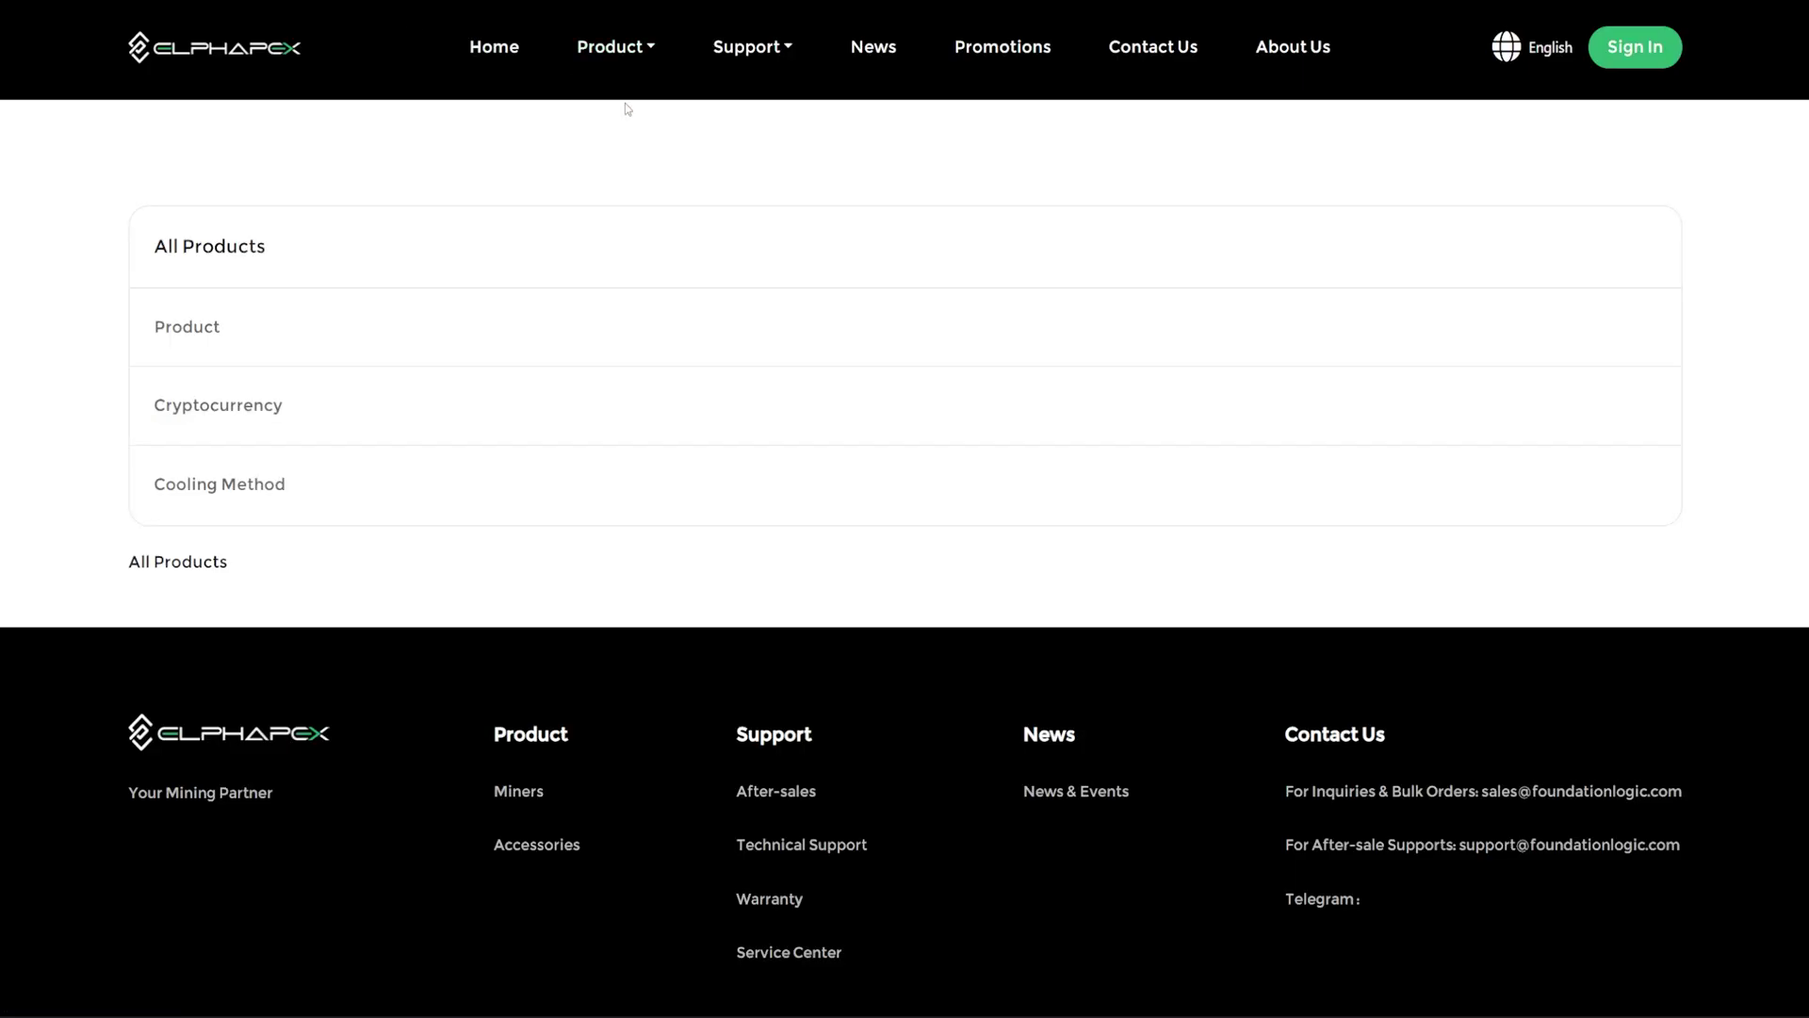
{"action": "scroll", "coordinate": [626, 460], "scroll_direction": "down", "scroll_amount": 15}
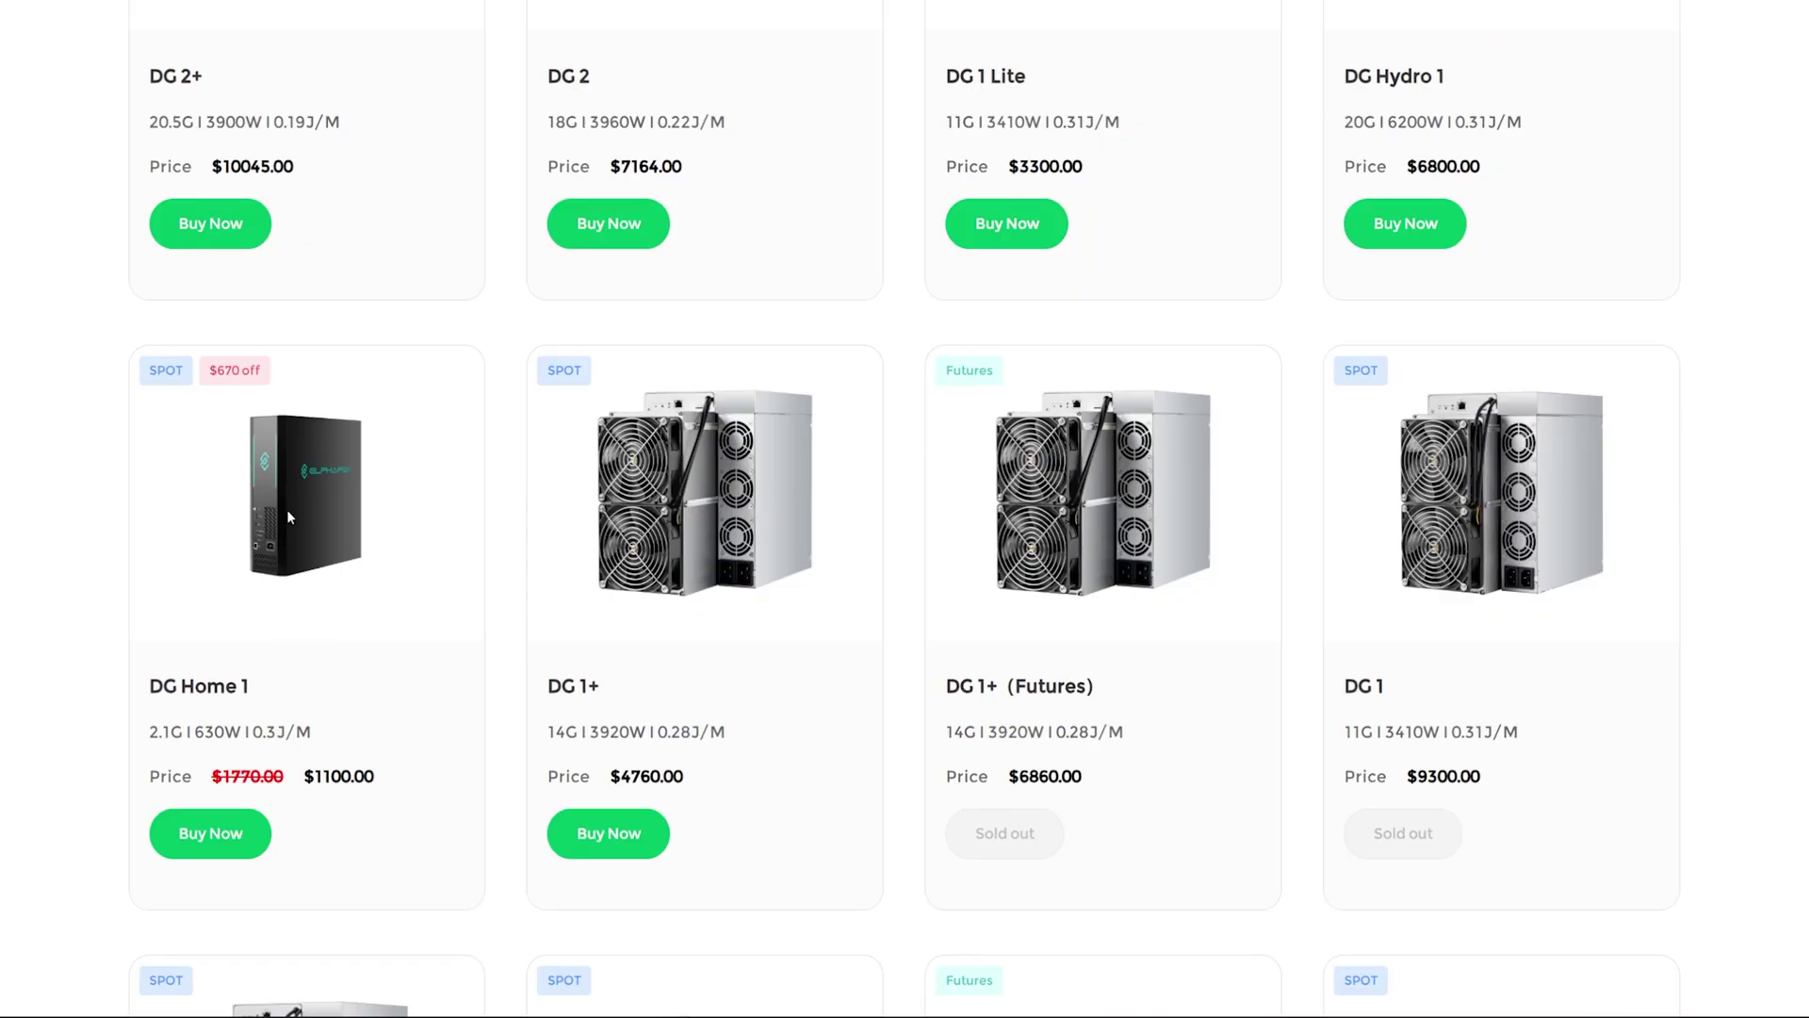
{"action": "left_click", "coordinate": [238, 834]}
{"action": "left_click_drag", "start_coordinate": [1009, 570], "coordinate": [912, 577]}
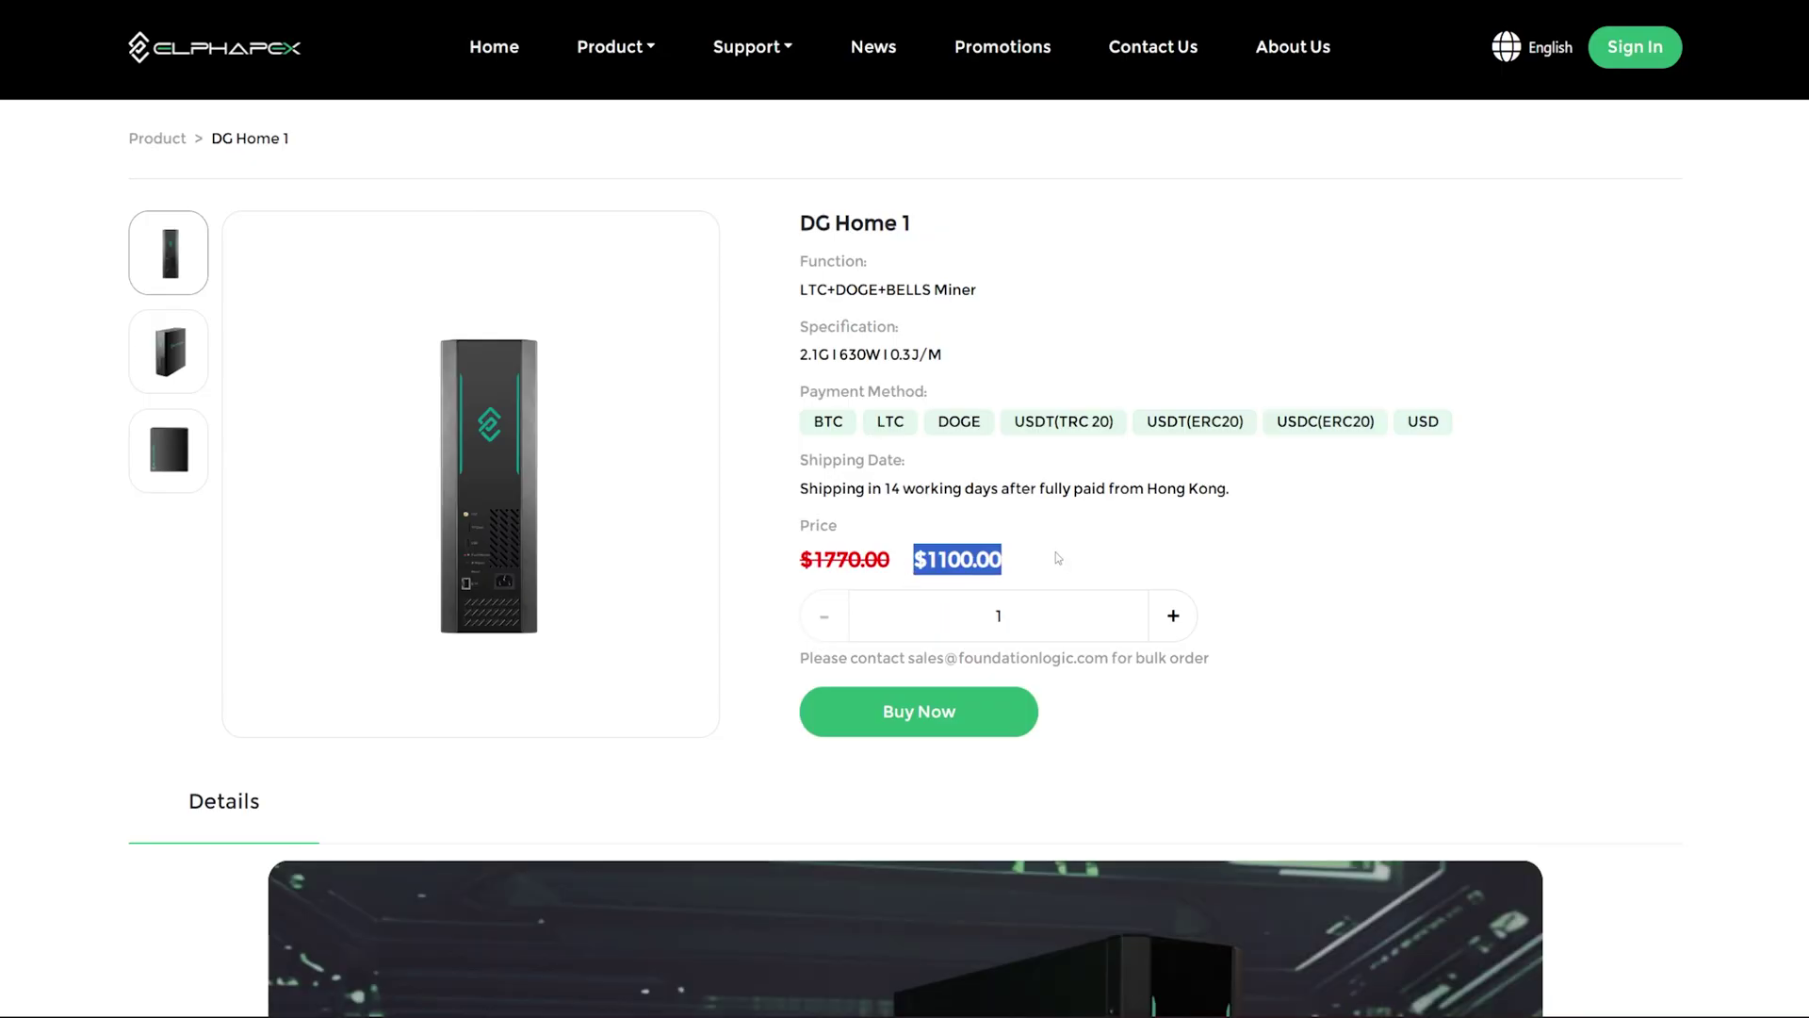
{"action": "left_click_drag", "start_coordinate": [1058, 558], "coordinate": [1035, 284]}
{"action": "left_click", "coordinate": [1034, 284]}
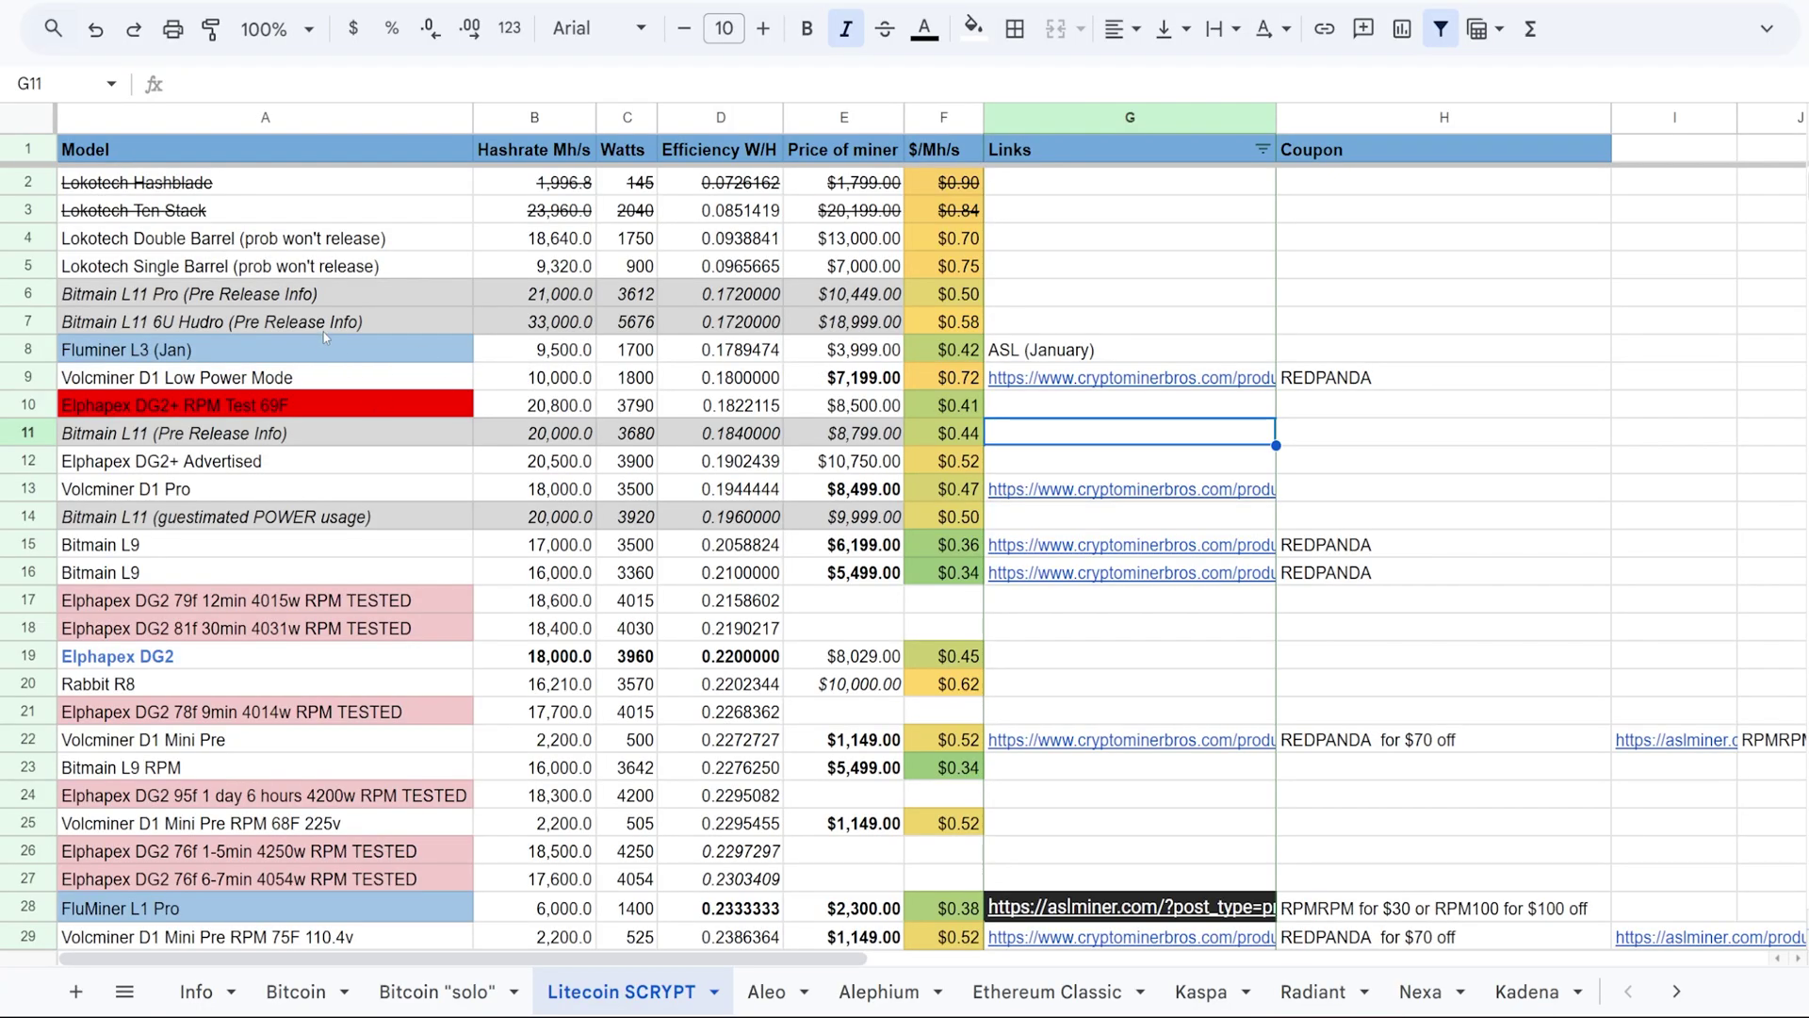
Check the pre-release Bitmain L11 6U row in the Litecoin SCRYPT sheet.
{"action": "left_click", "coordinate": [174, 316]}
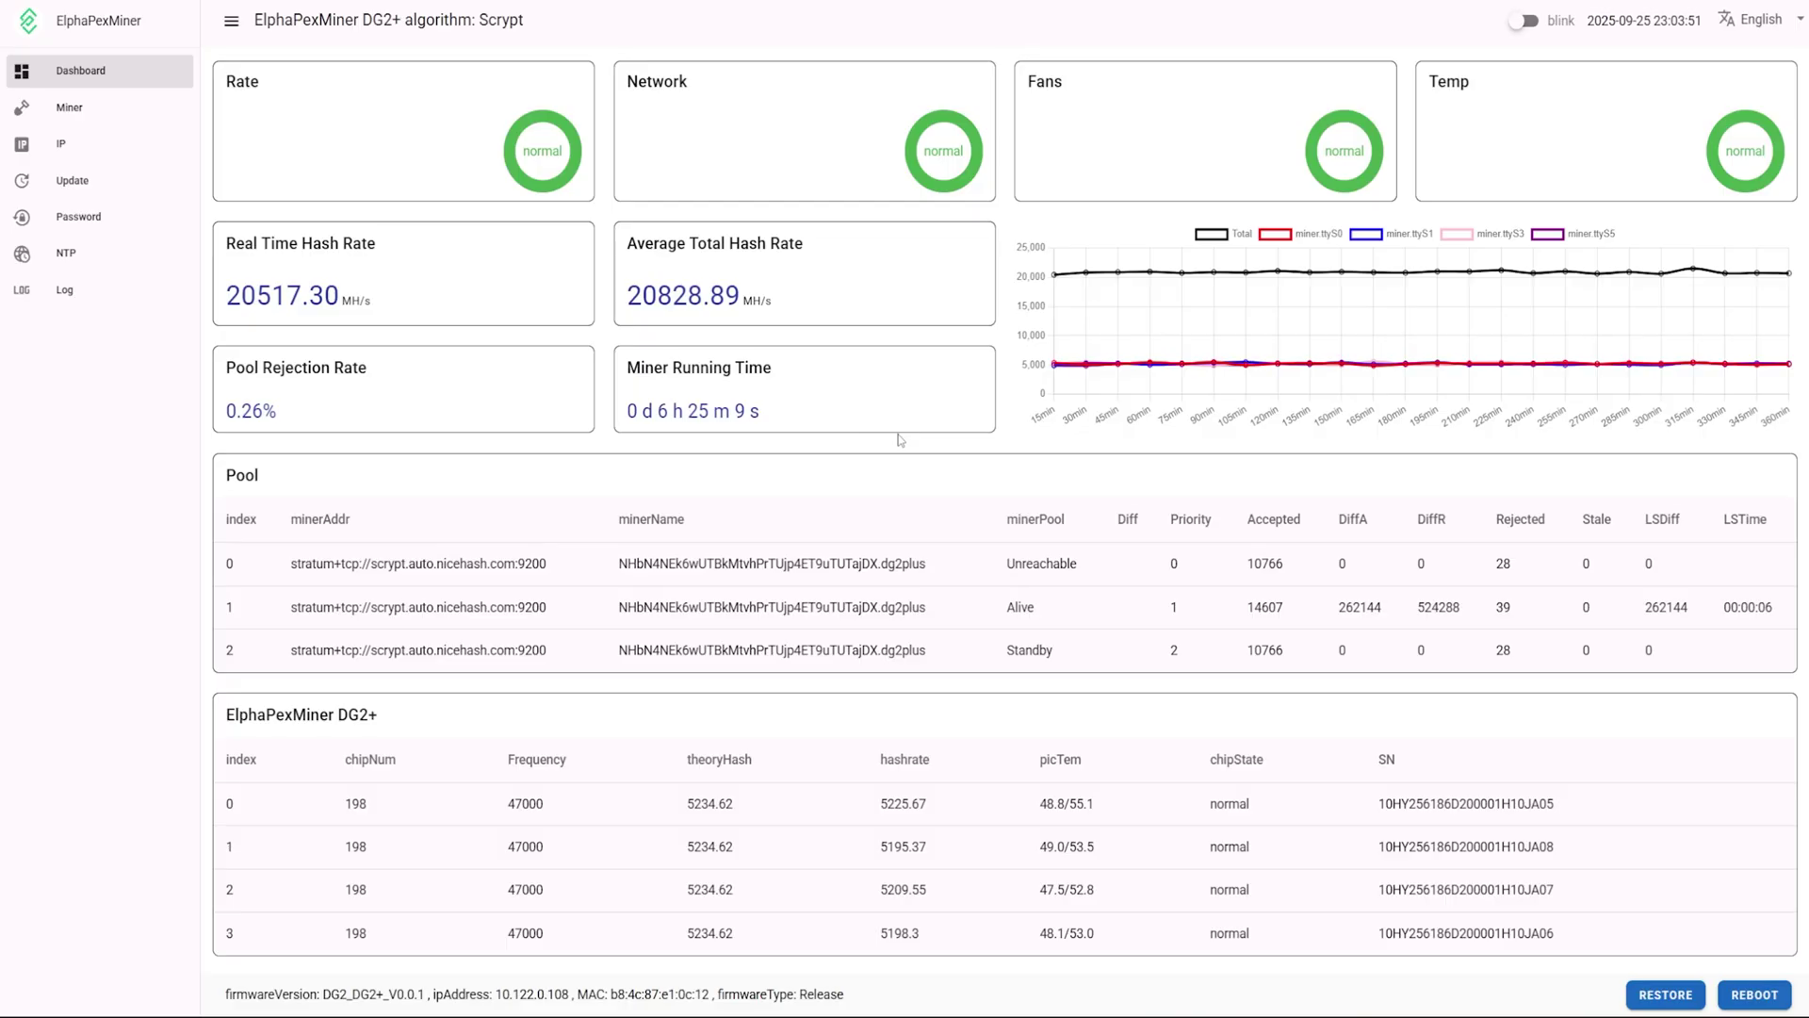
Examine the picTem temperature readings of the four hash boards on the DG2+ miner dashboard.
{"action": "left_click_drag", "start_coordinate": [1115, 928], "coordinate": [987, 819]}
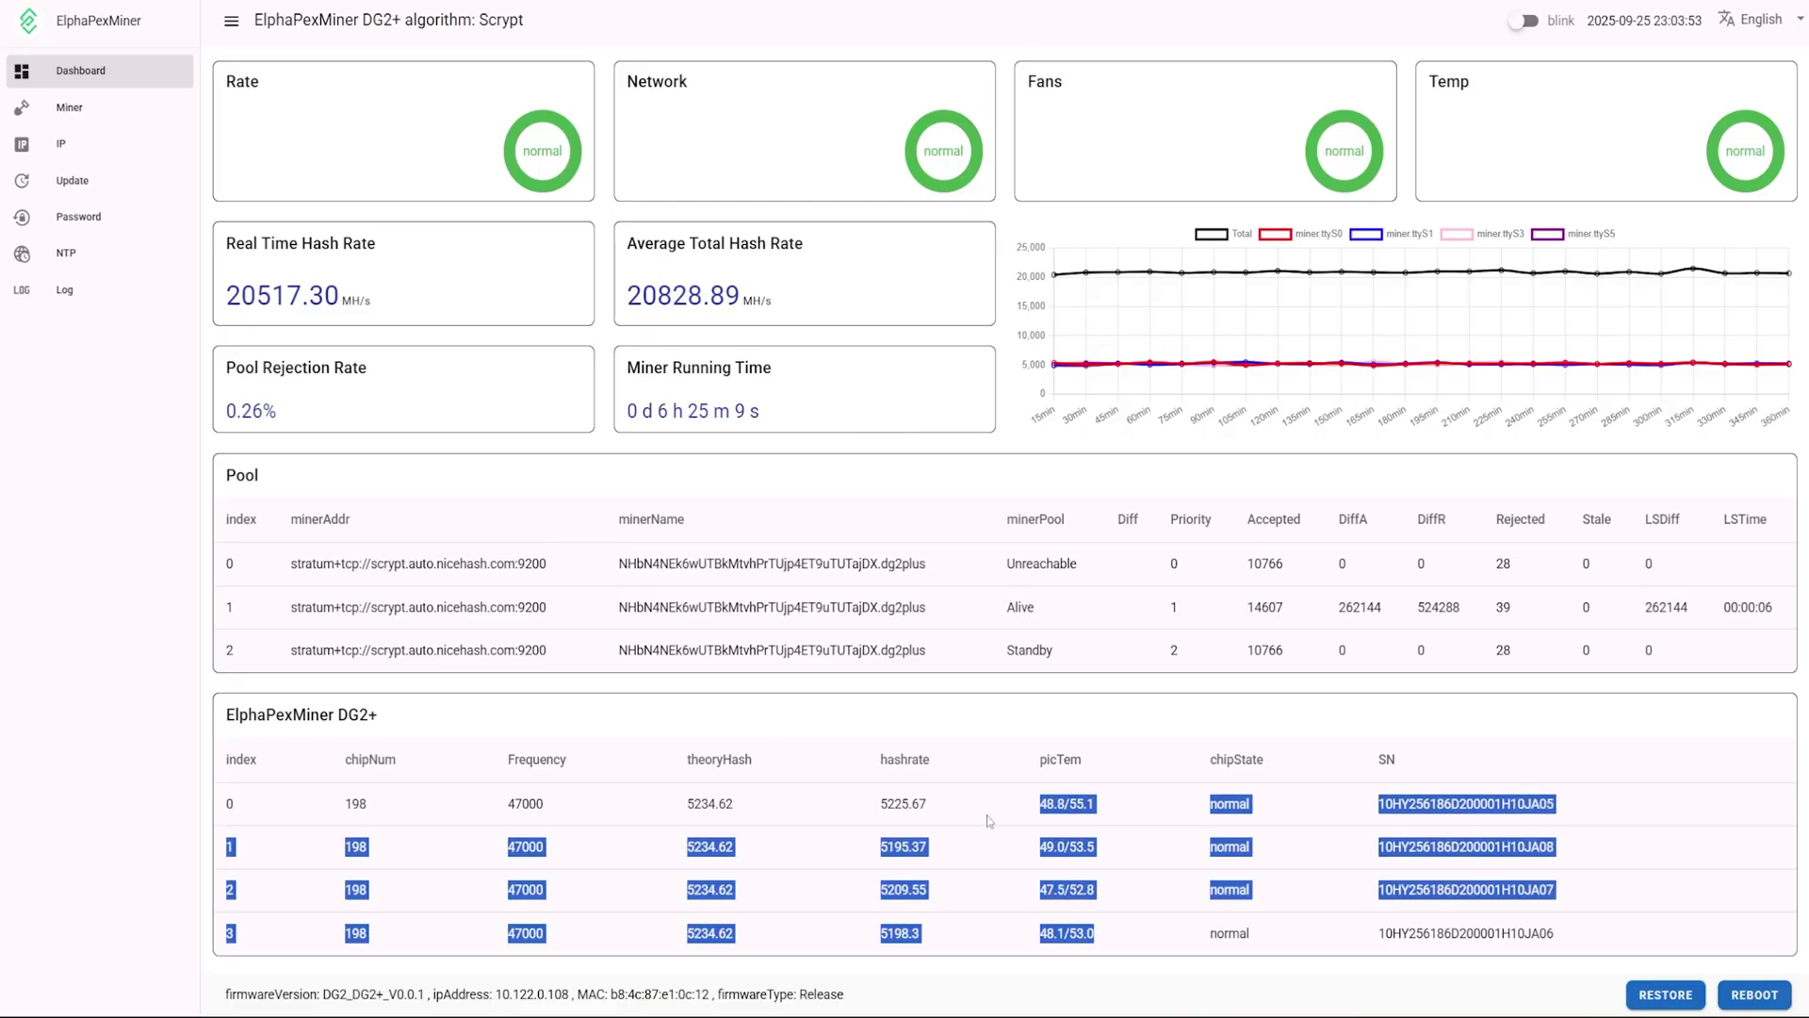
{"action": "left_click", "coordinate": [1119, 935]}
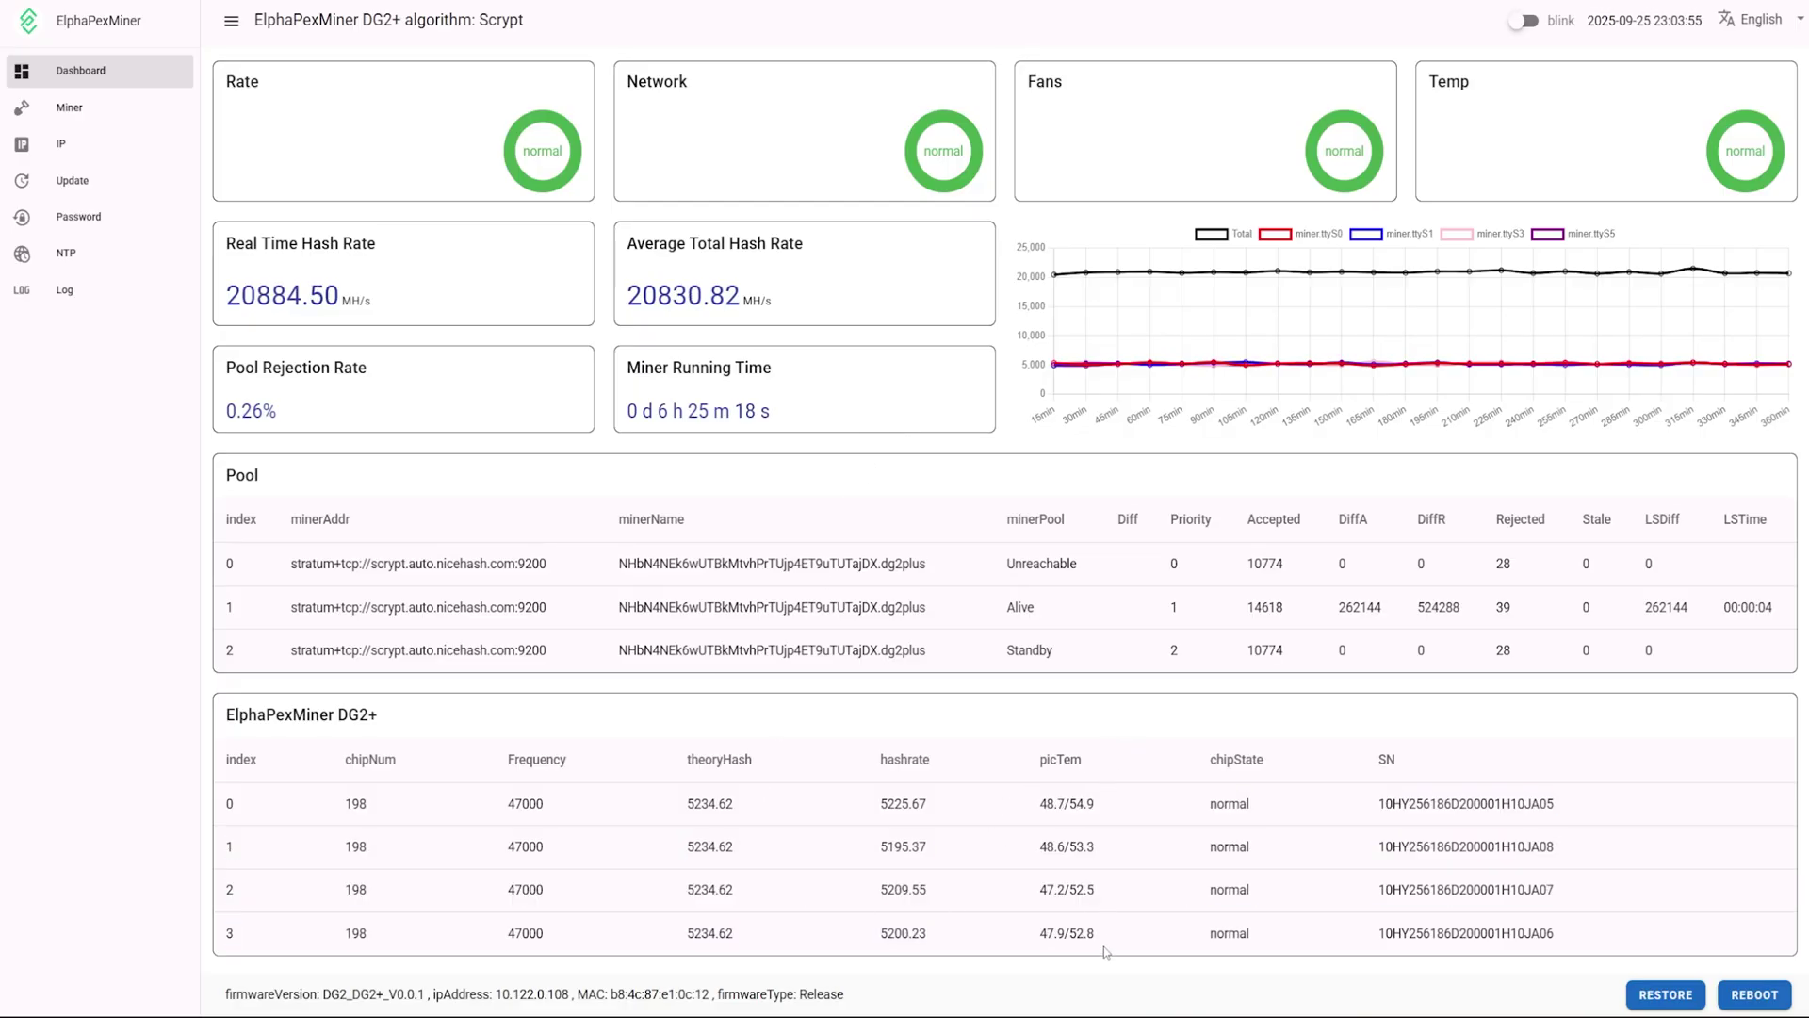
{"action": "left_click_drag", "start_coordinate": [1105, 938], "coordinate": [1029, 813]}
{"action": "left_click", "coordinate": [1139, 887]}
Review the DG2+ hash board rows alongside the average total hash rate, pool rejection rate and miner running time.
{"action": "left_click_drag", "start_coordinate": [424, 723], "coordinate": [293, 718]}
{"action": "left_click_drag", "start_coordinate": [226, 810], "coordinate": [535, 903]}
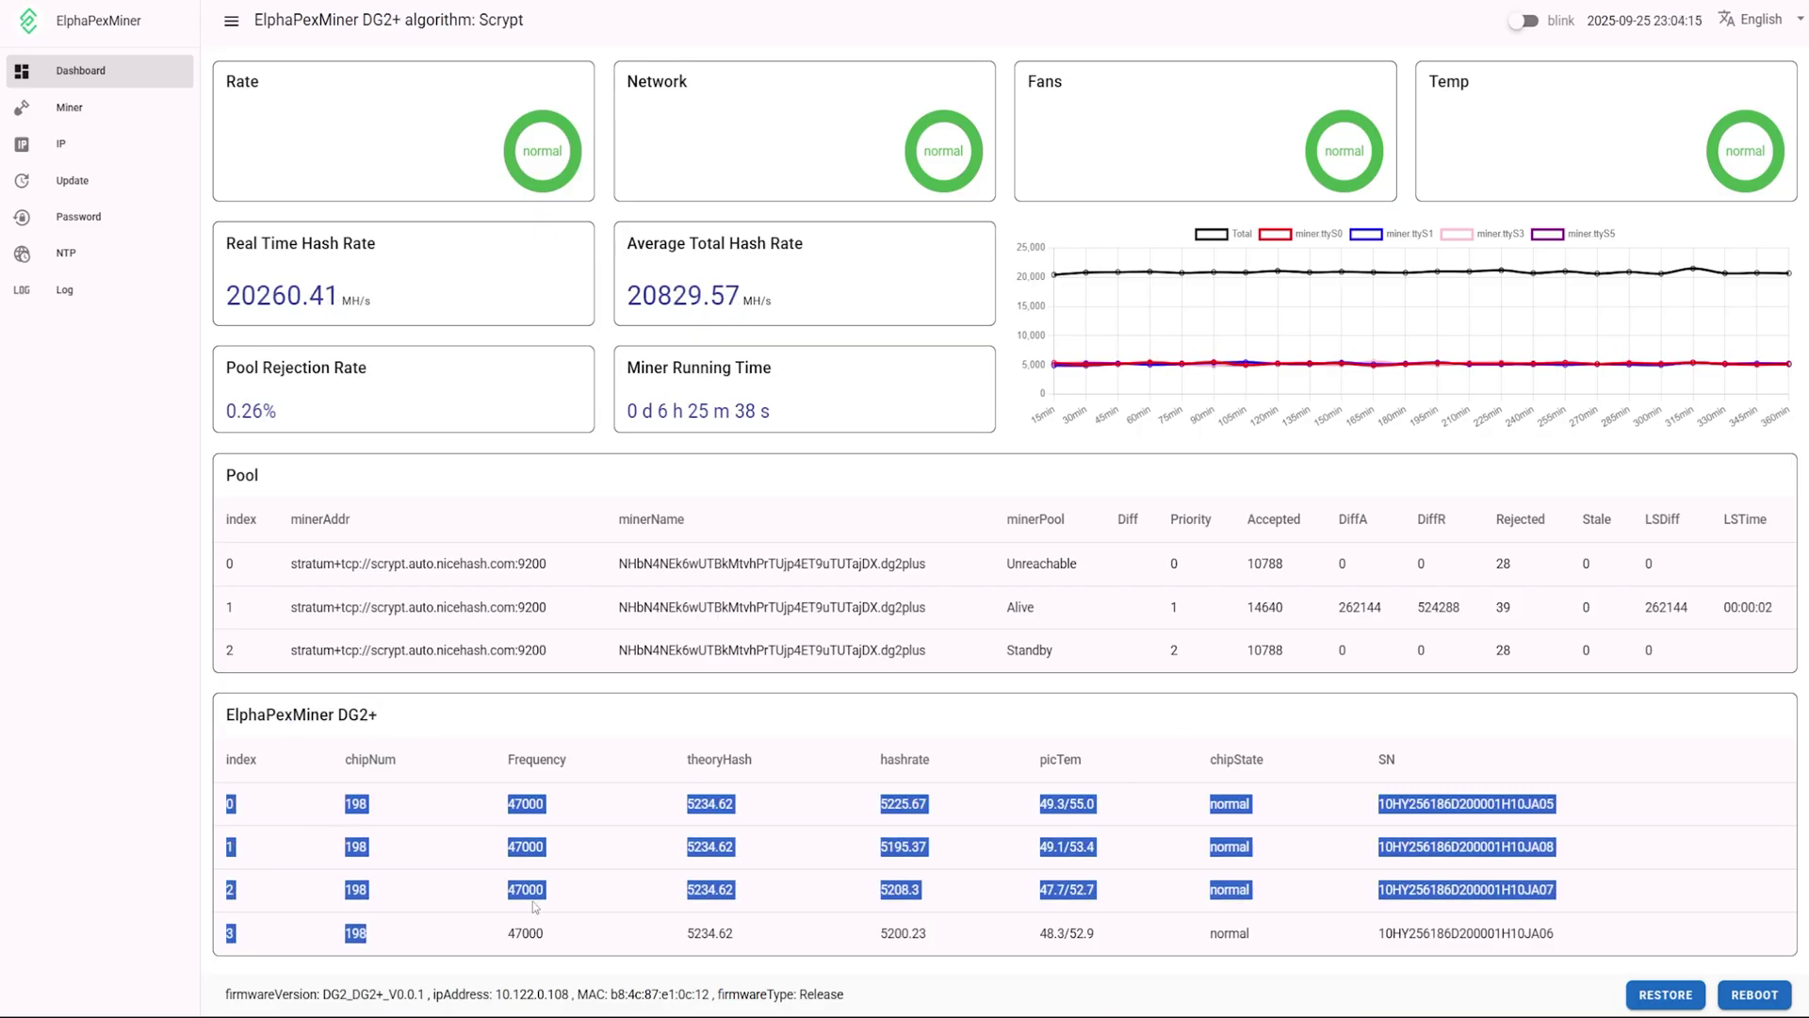
{"action": "left_click", "coordinate": [677, 727]}
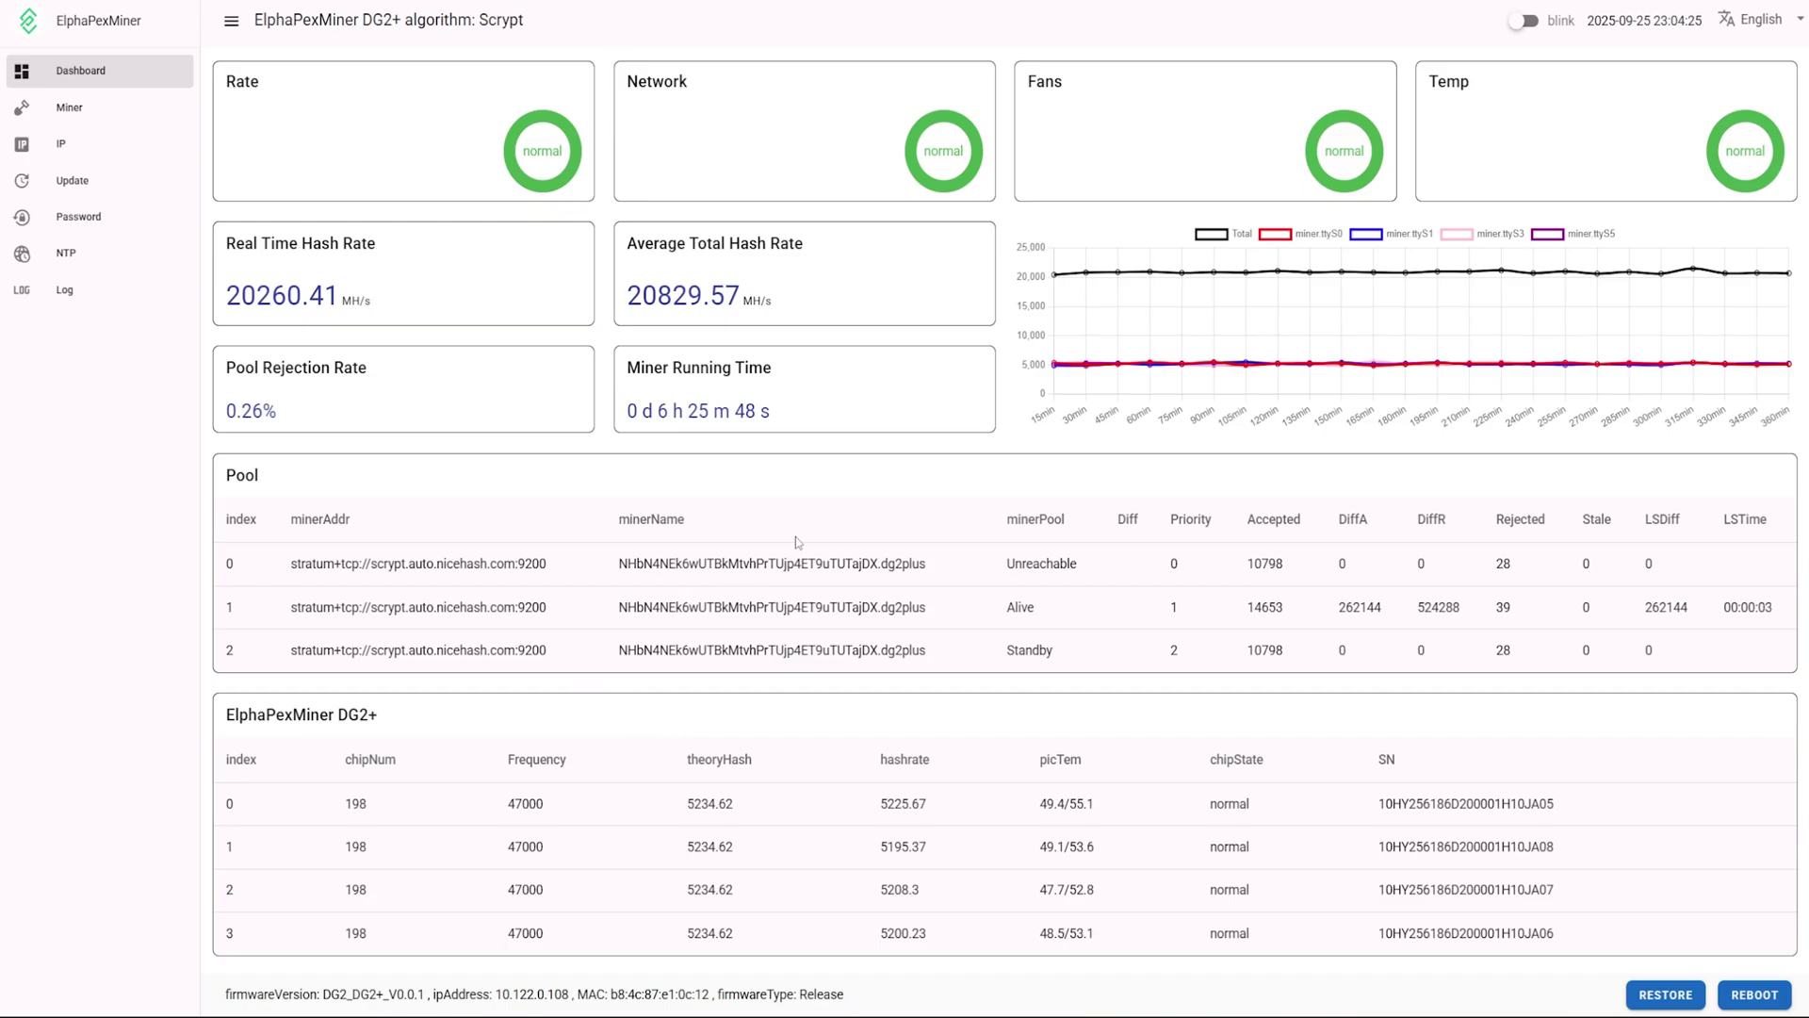
{"action": "left_click_drag", "start_coordinate": [774, 415], "coordinate": [701, 297]}
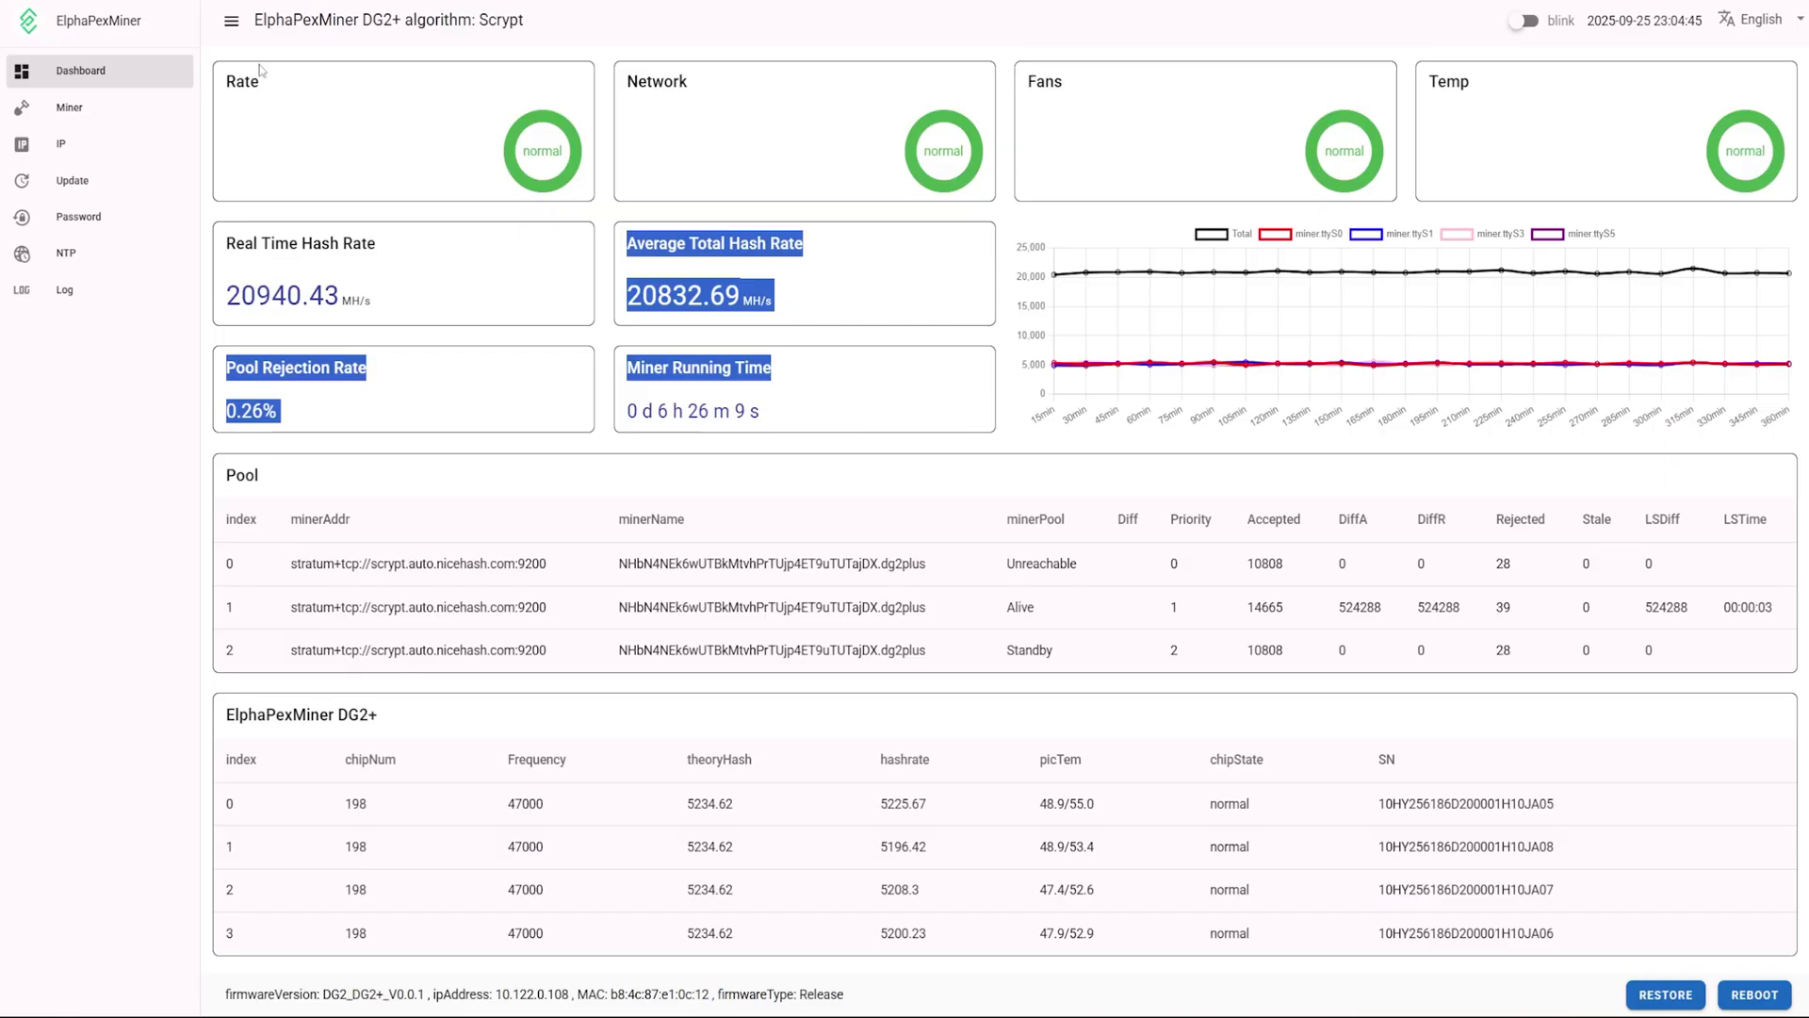
{"action": "left_click", "coordinate": [863, 409]}
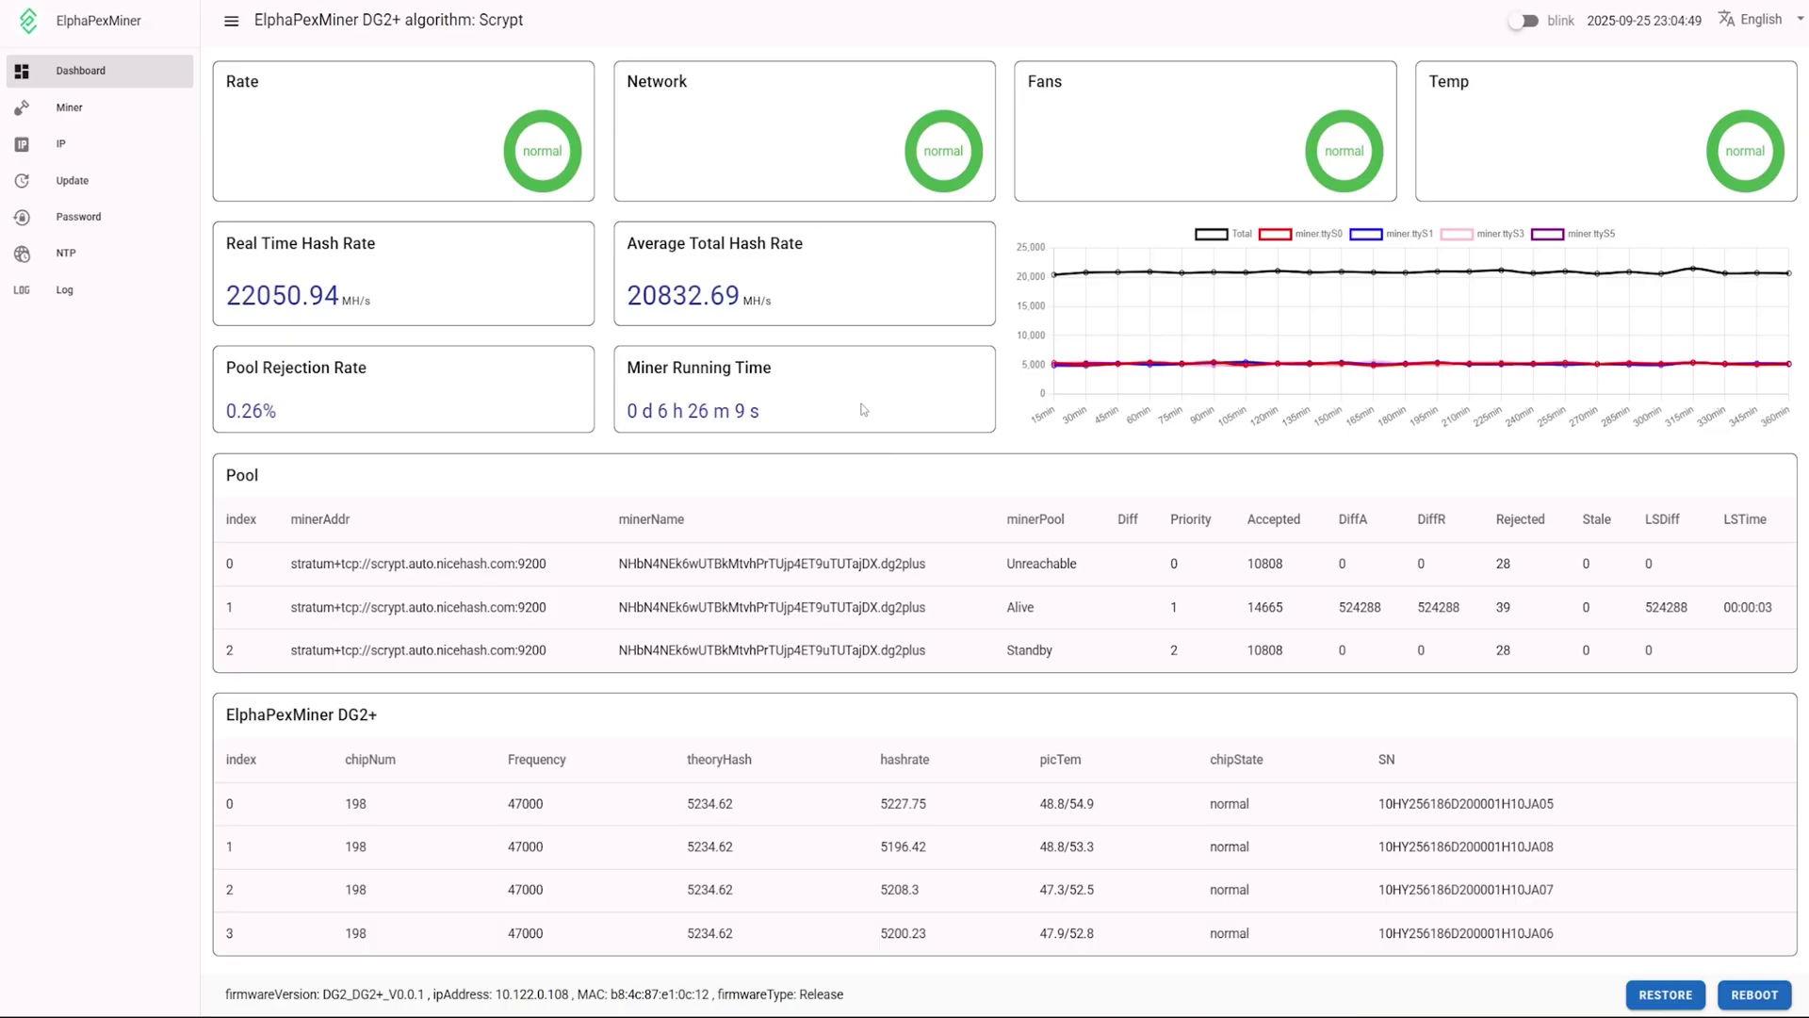